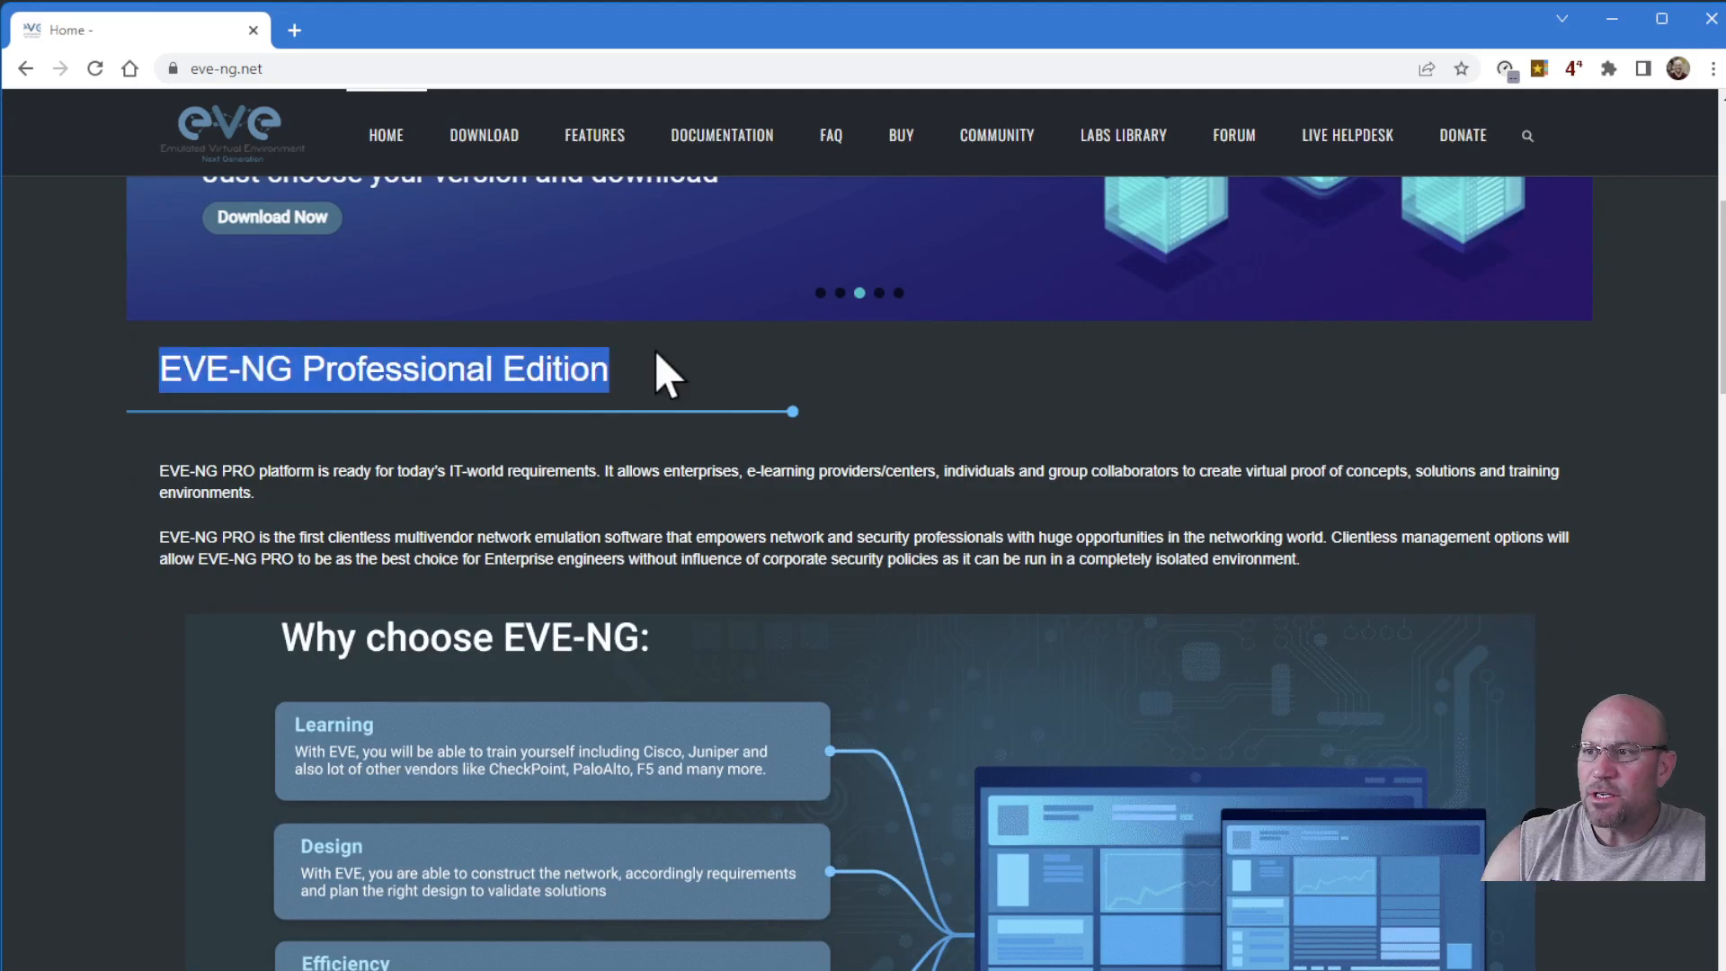
Scroll eve-ng.net's Download page to Free EVE Community Edition 5.0.1-19 and highlight its release date.
scroll(744, 636, down, 5)
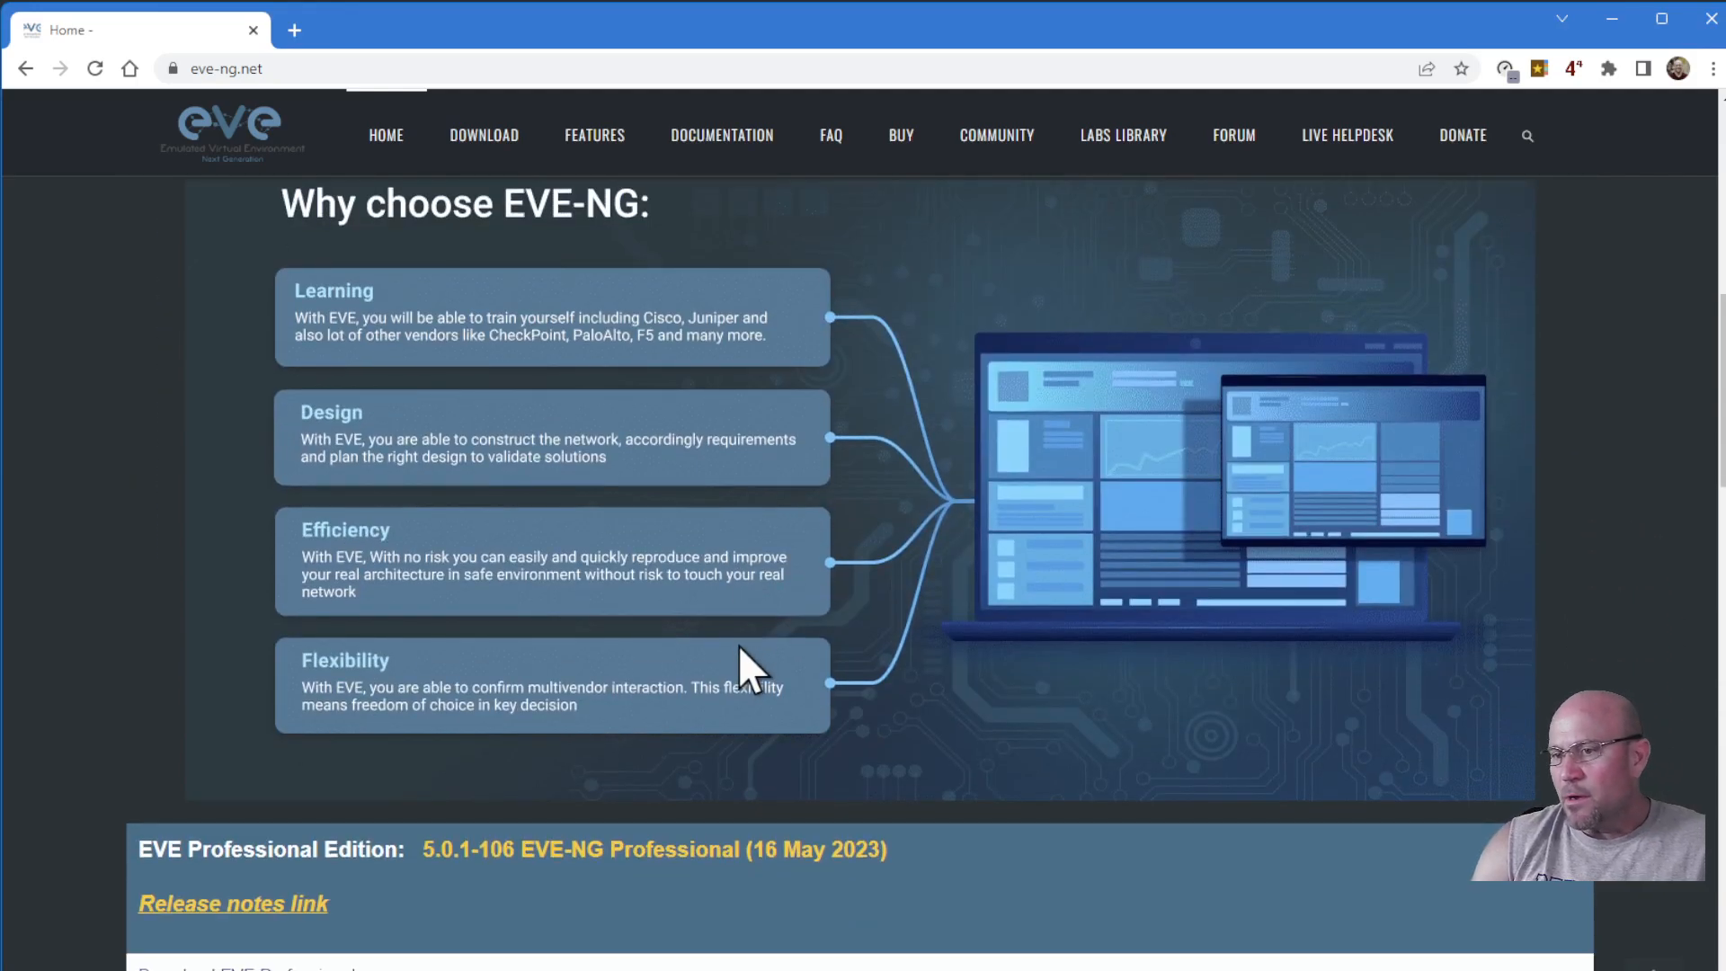
scroll(485, 724, down, 4)
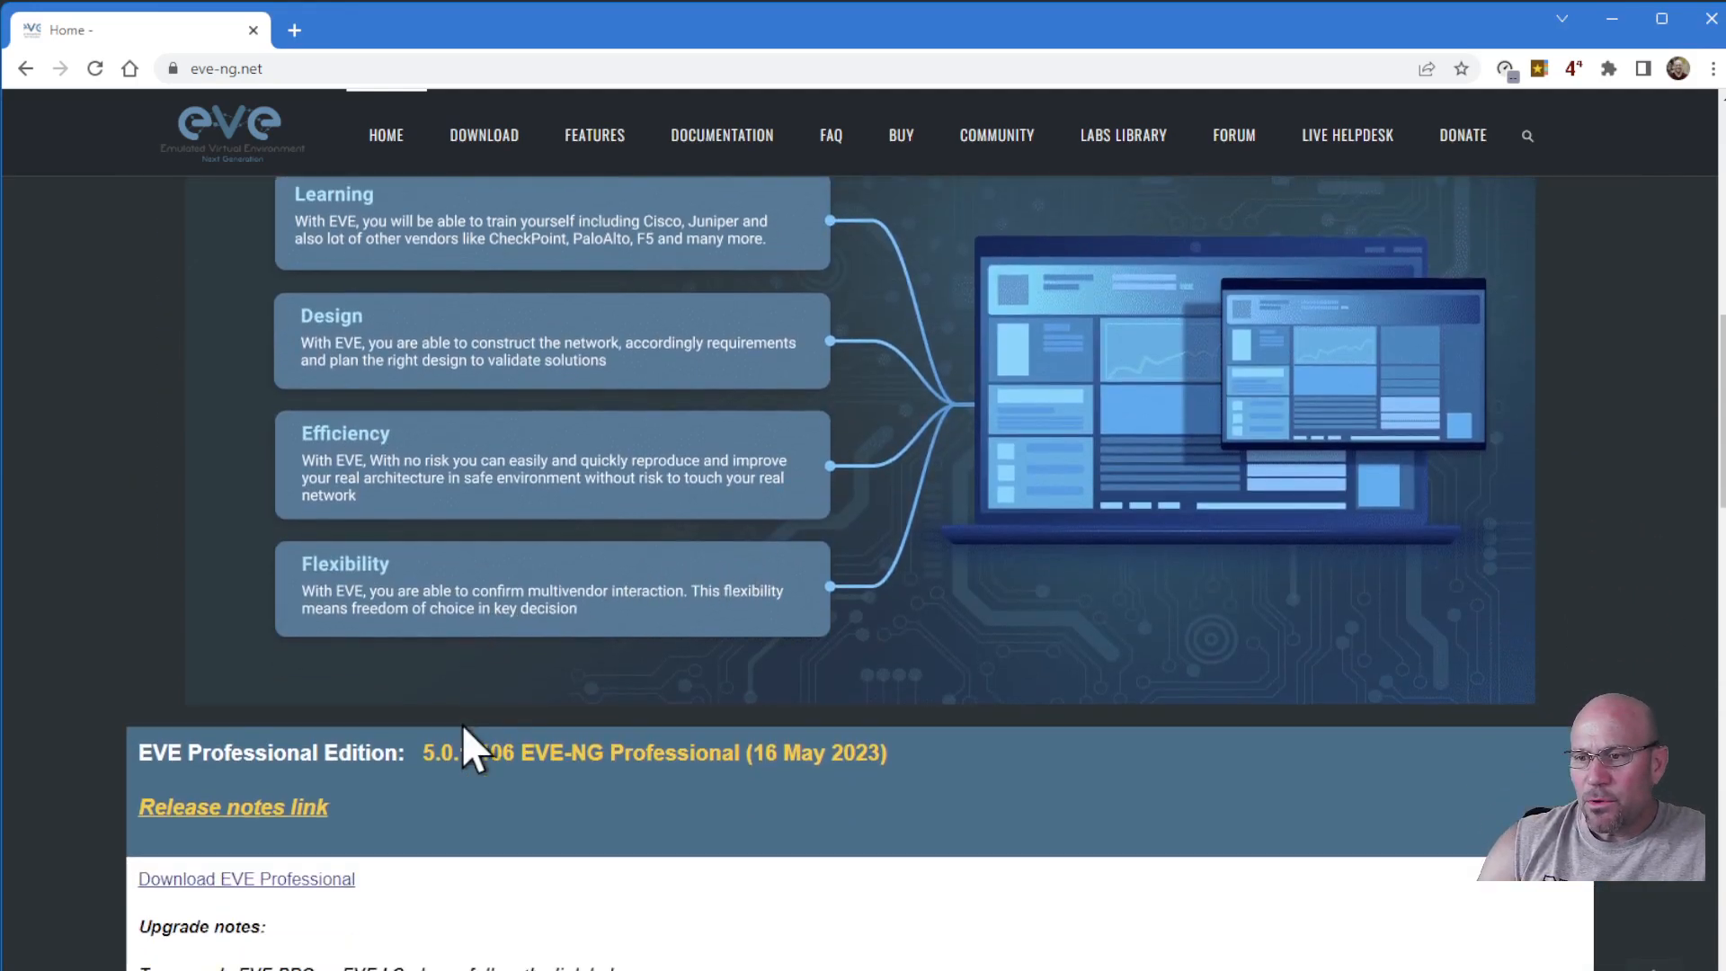
scroll(418, 758, down, 5)
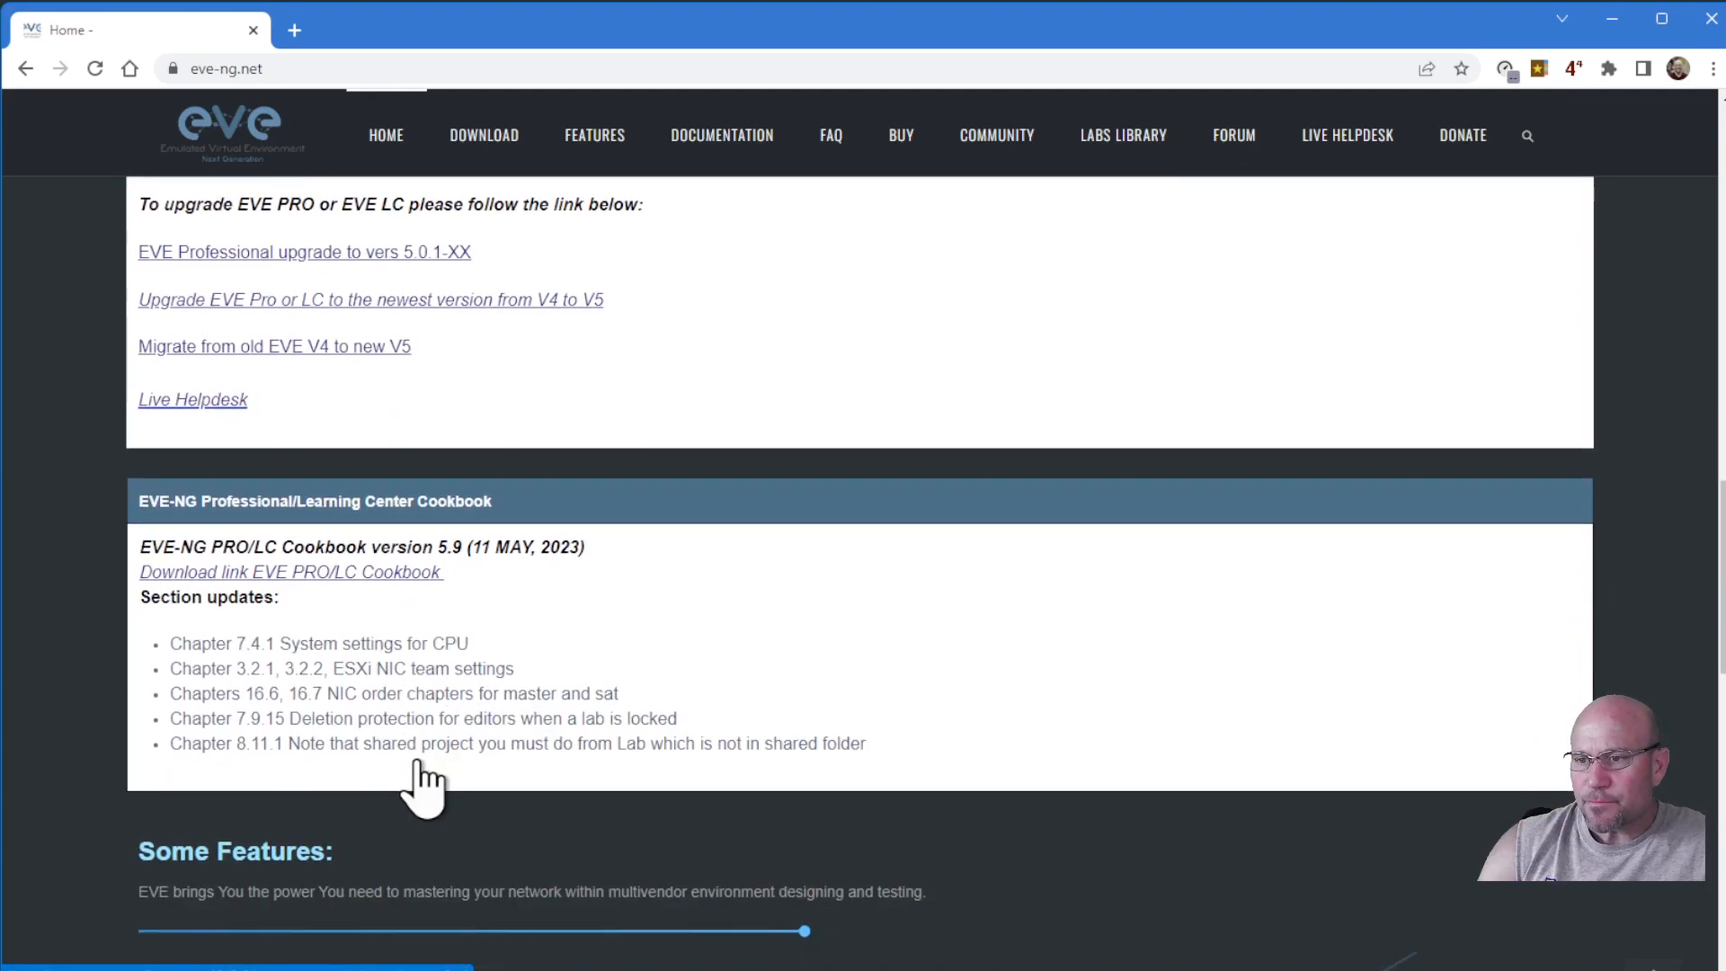
scroll(424, 760, down, 6)
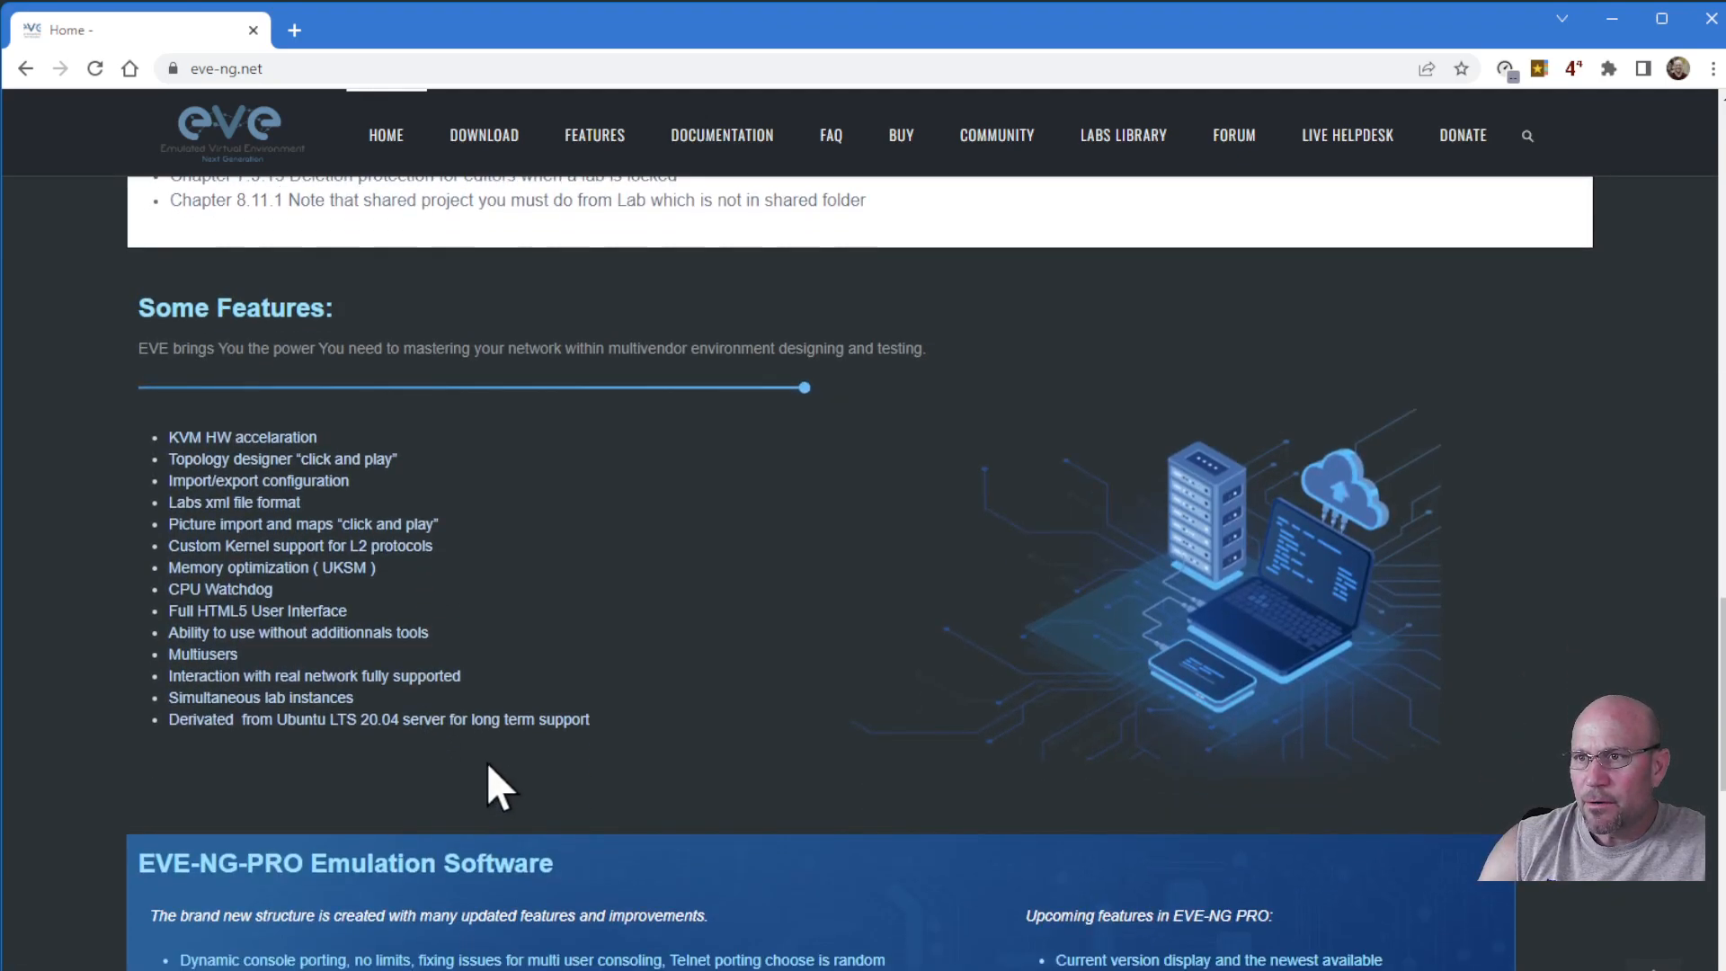
scroll(487, 764, down, 7)
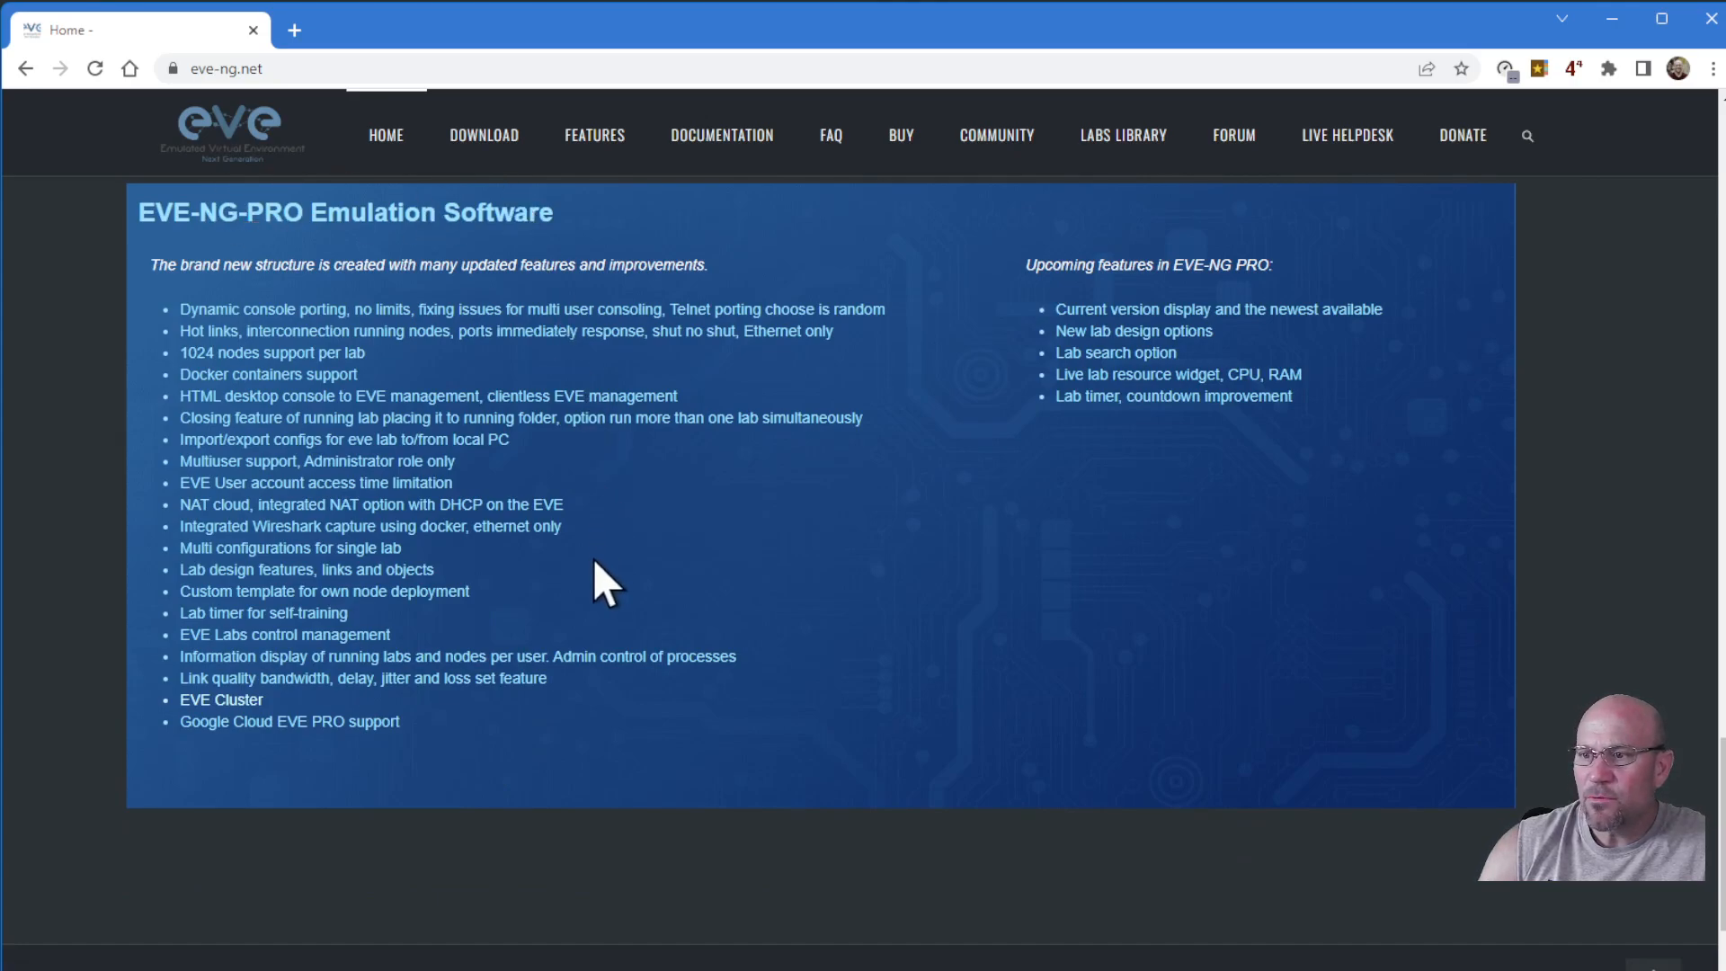
scroll(586, 609, down, 2)
scroll(591, 611, up, 5)
scroll(591, 612, up, 20)
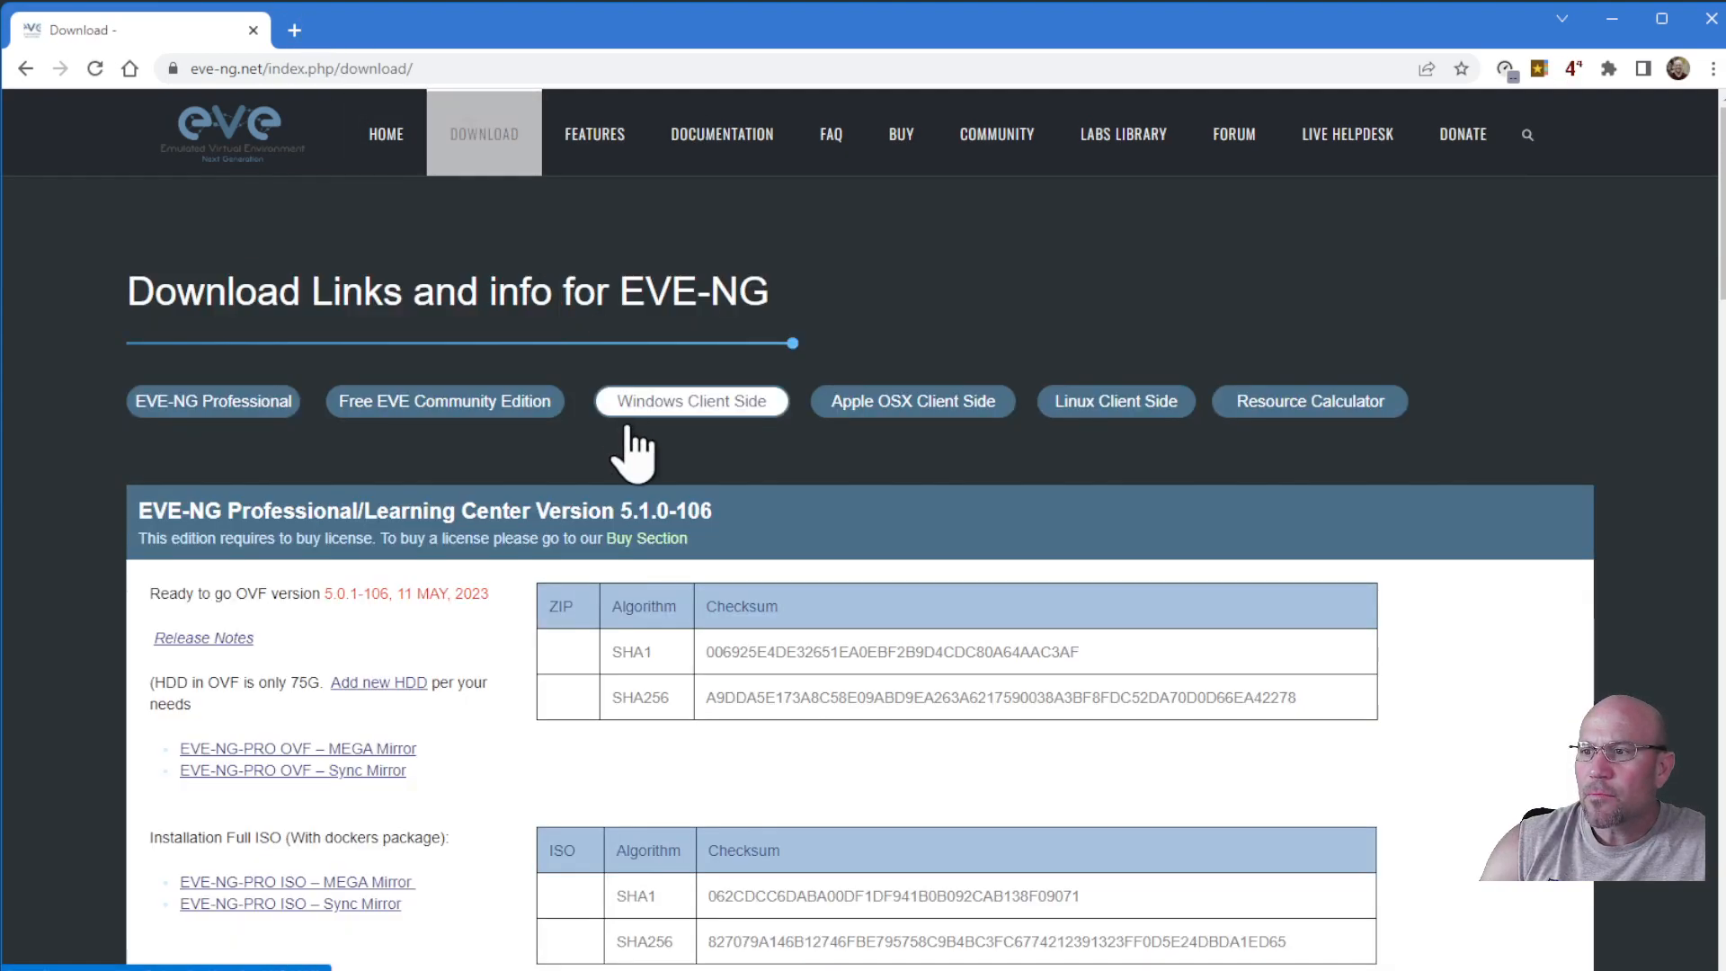
scroll(566, 572, down, 2)
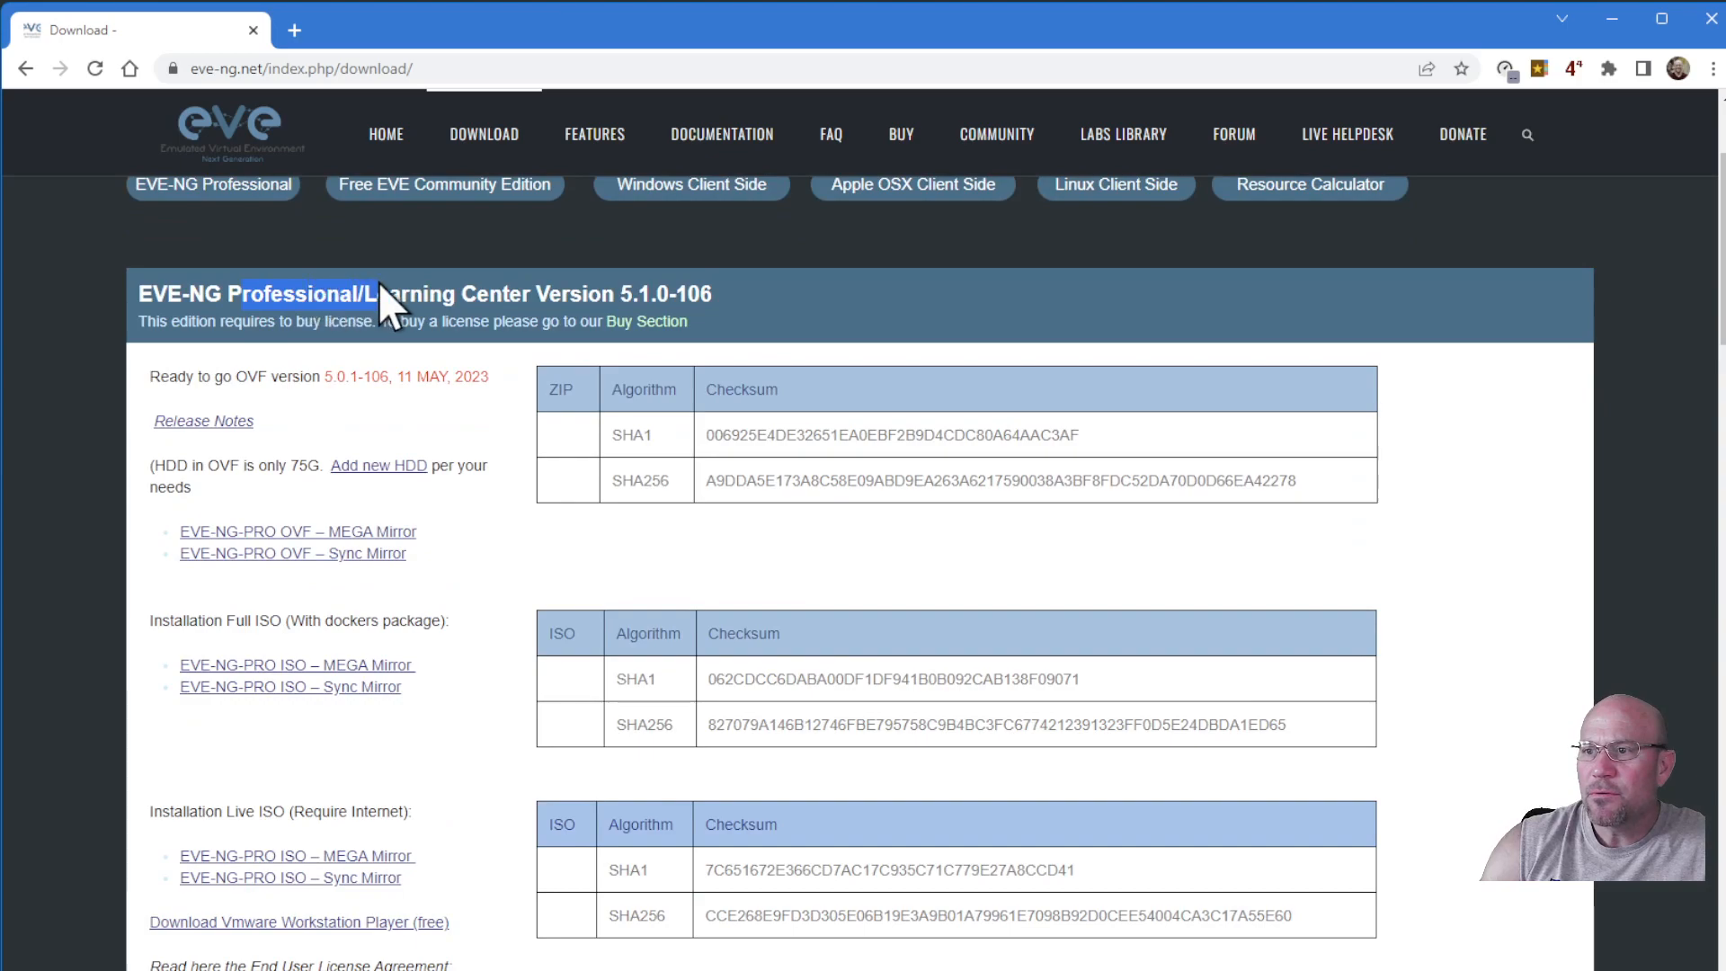
scroll(391, 499, down, 8)
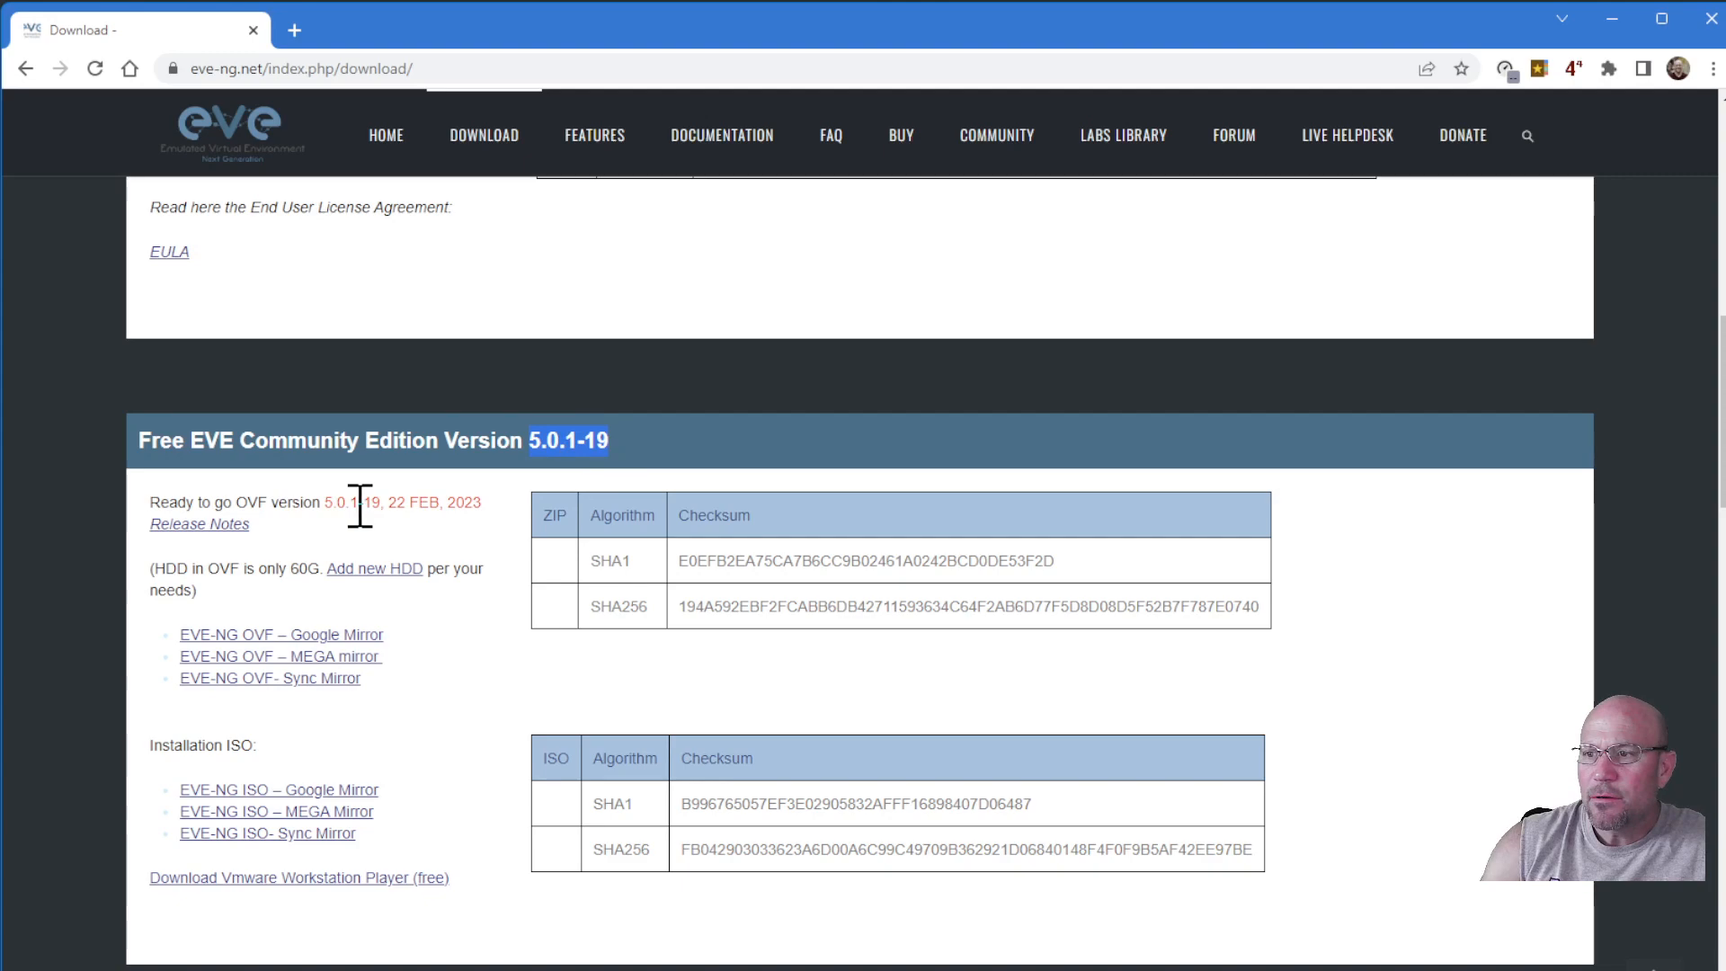
drag(391, 504, 485, 505)
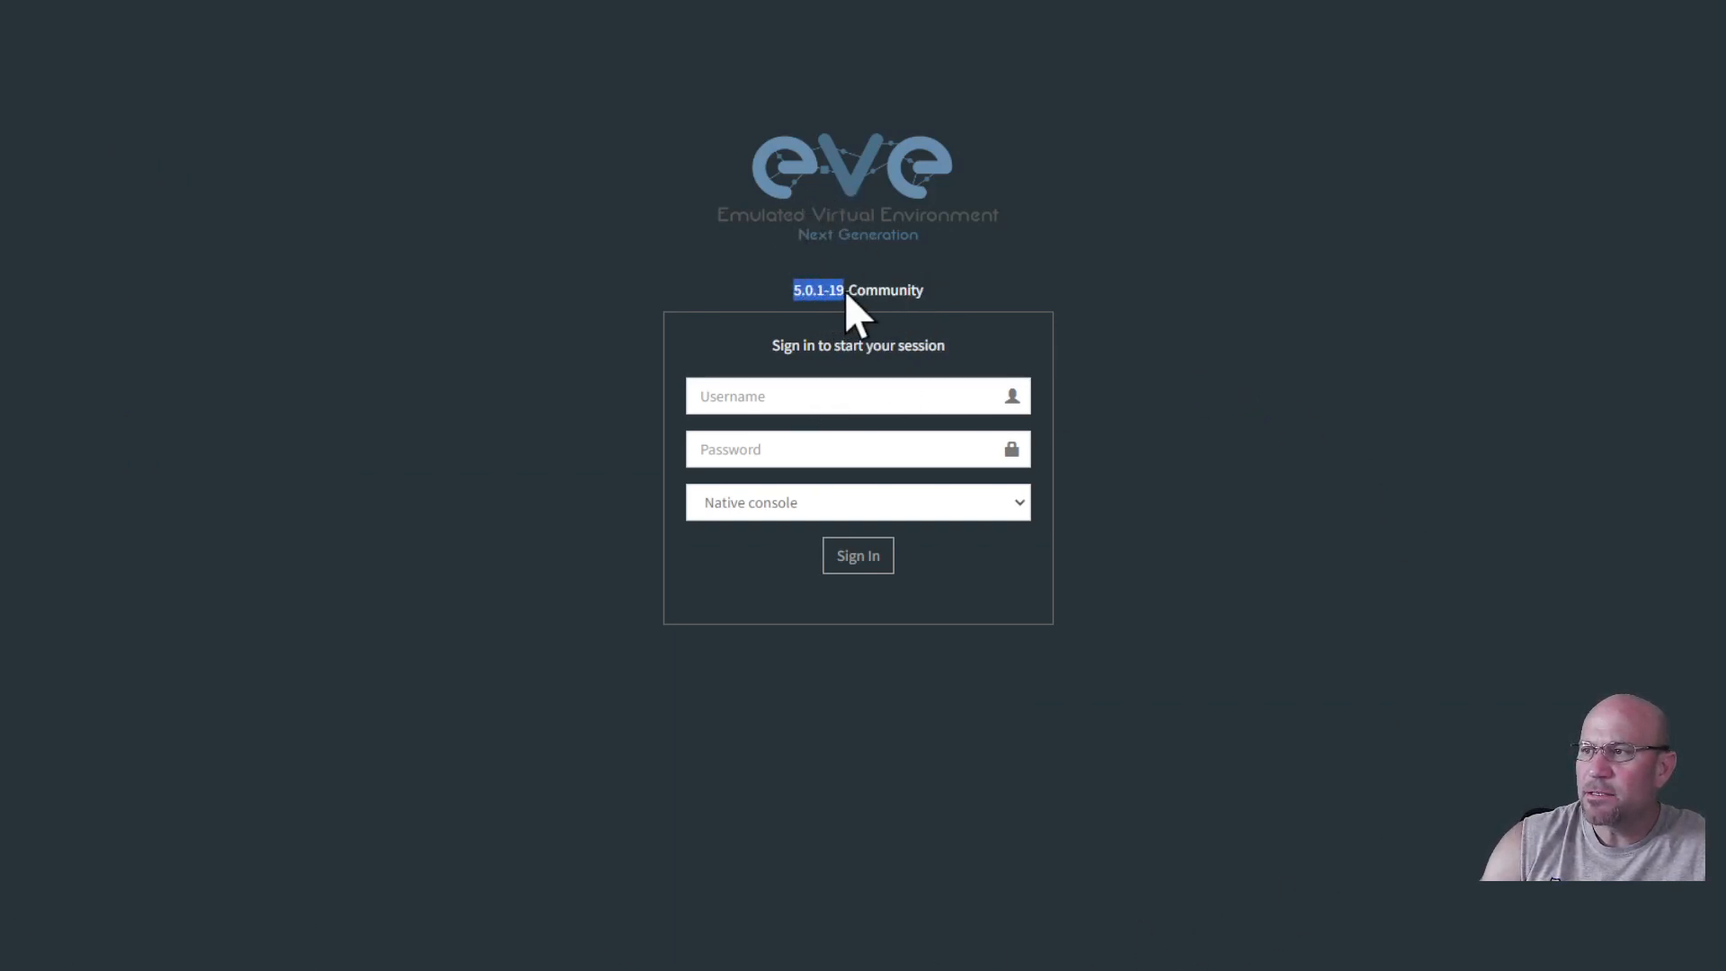
Sign in to EVE-NG 5.0.1-19-Community with the administrator username and password, keeping Native console.
drag(915, 288, 929, 288)
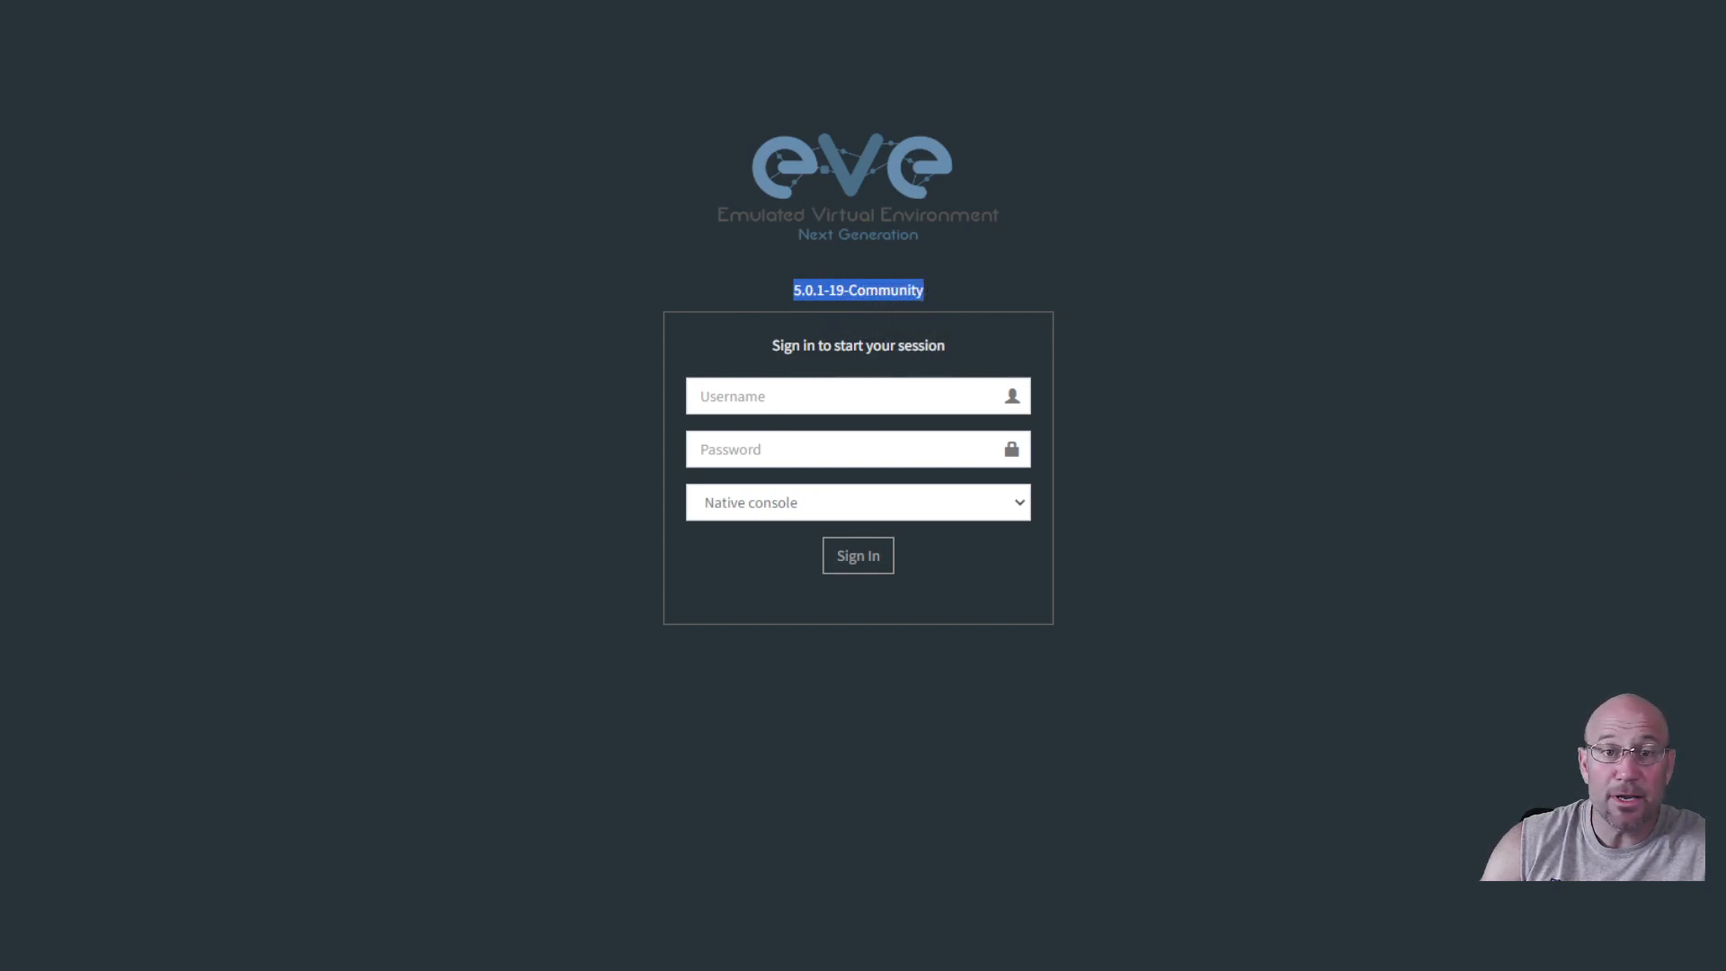
click(71, 904)
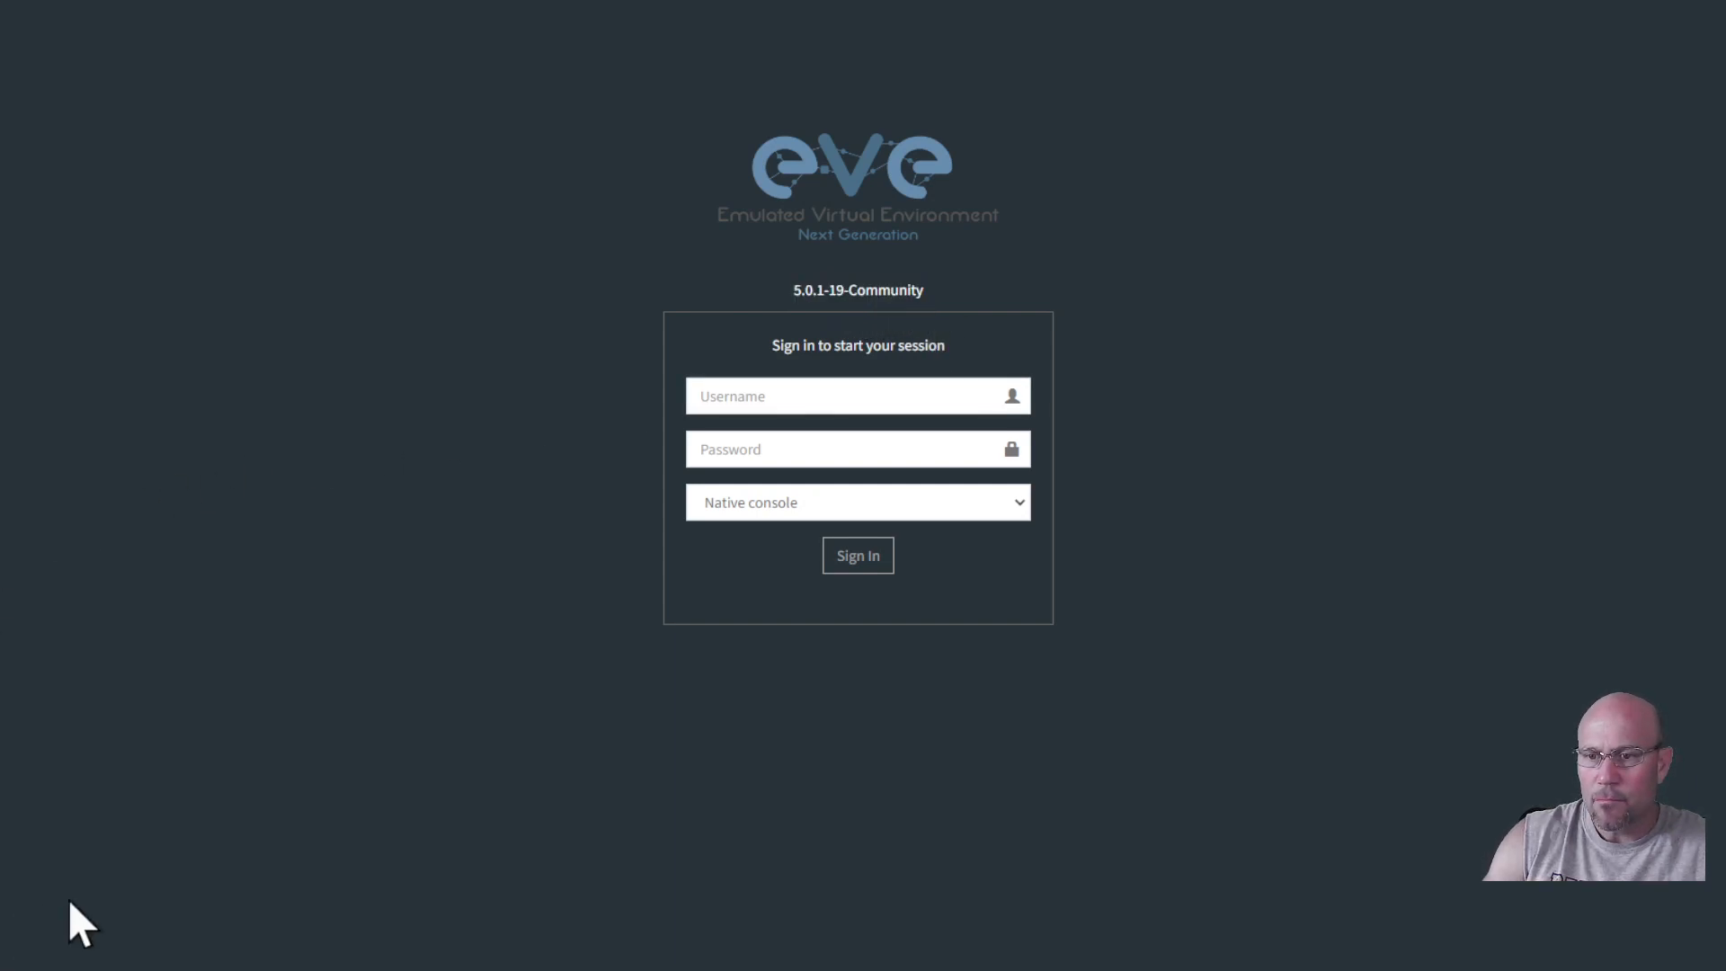
click(849, 407)
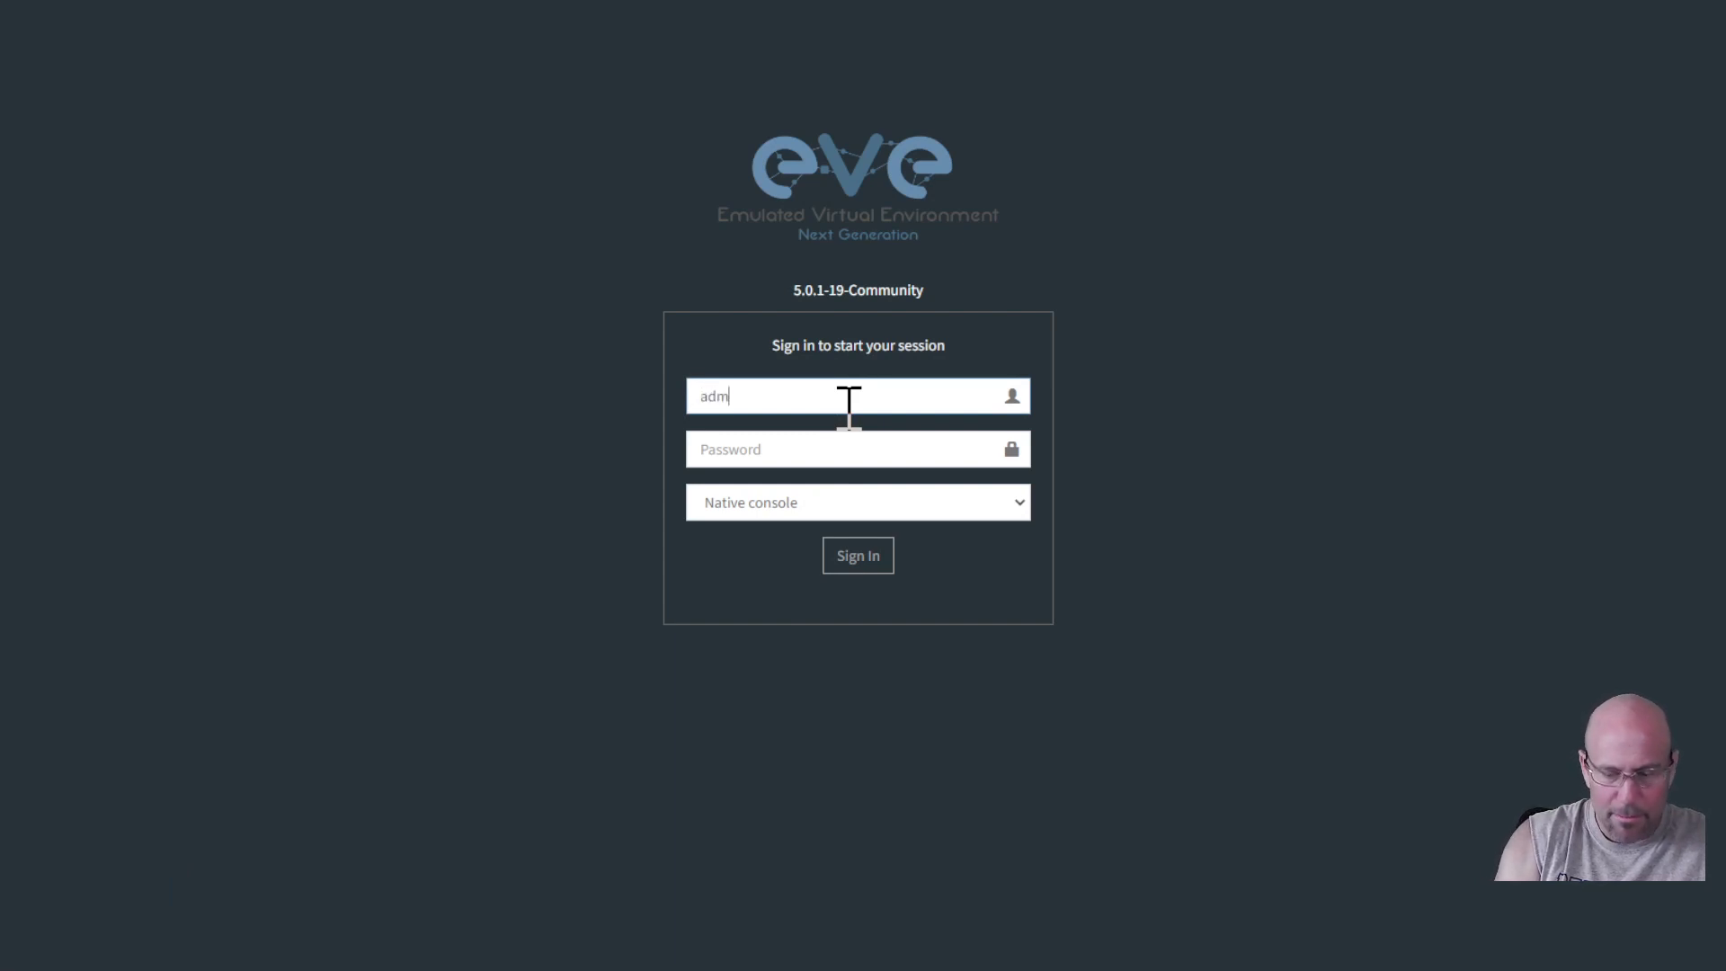
key(Tab)
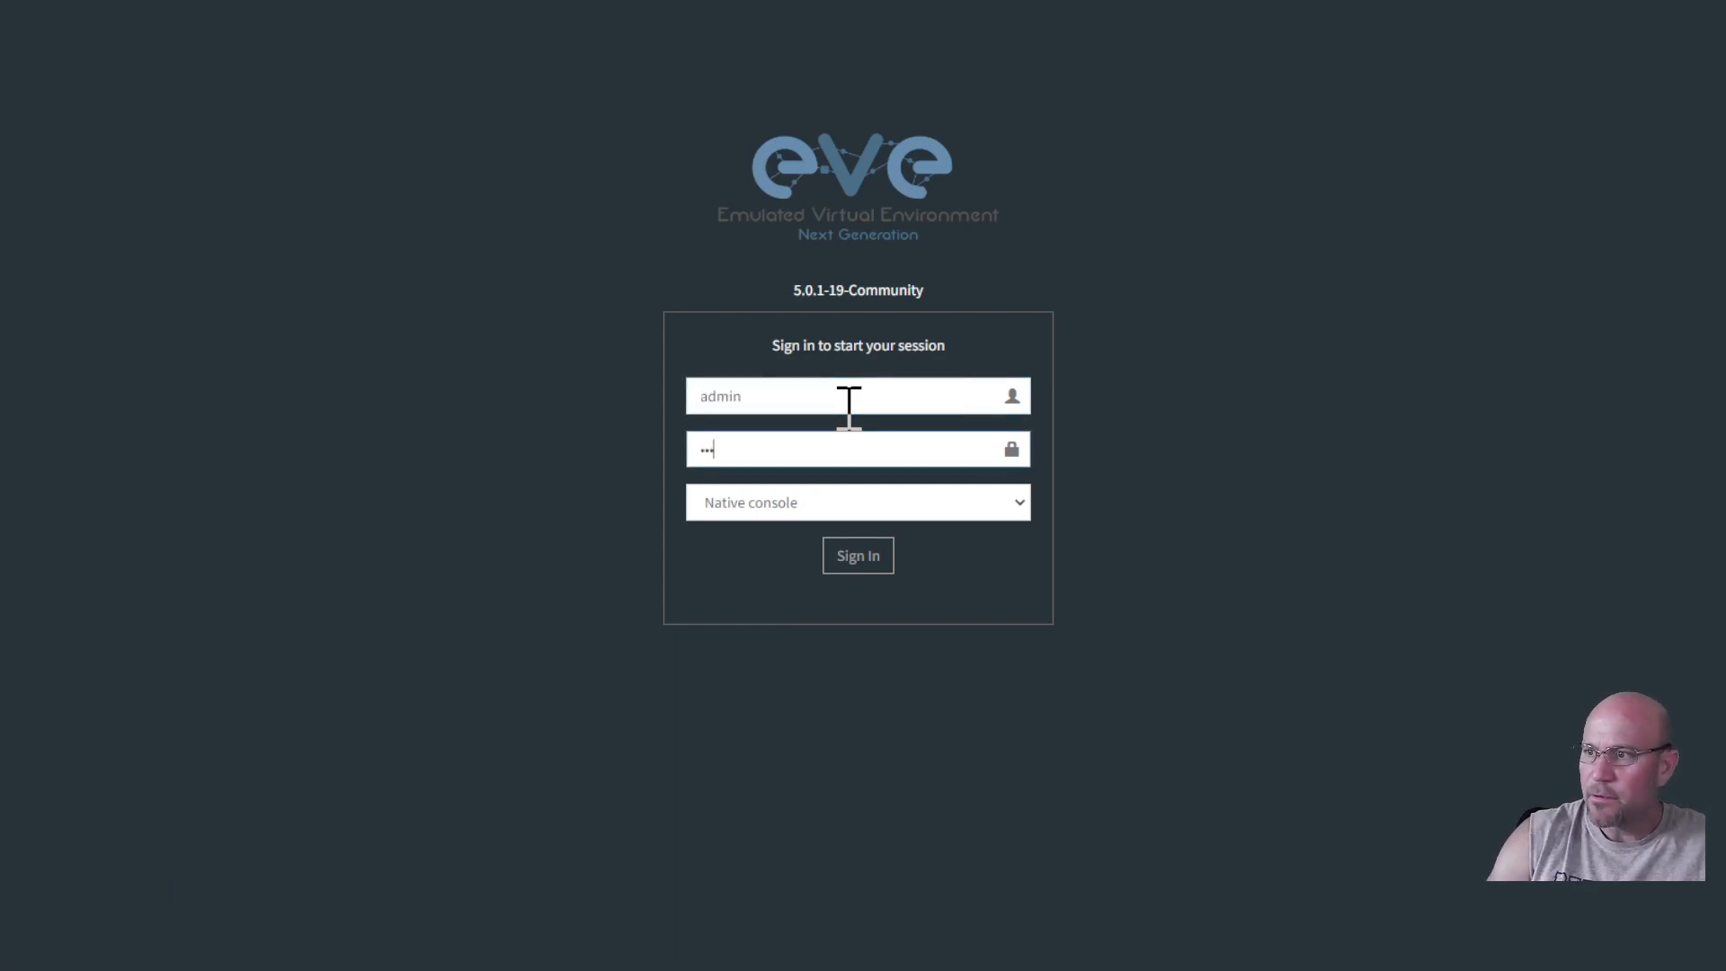
text(eve)
click(1011, 505)
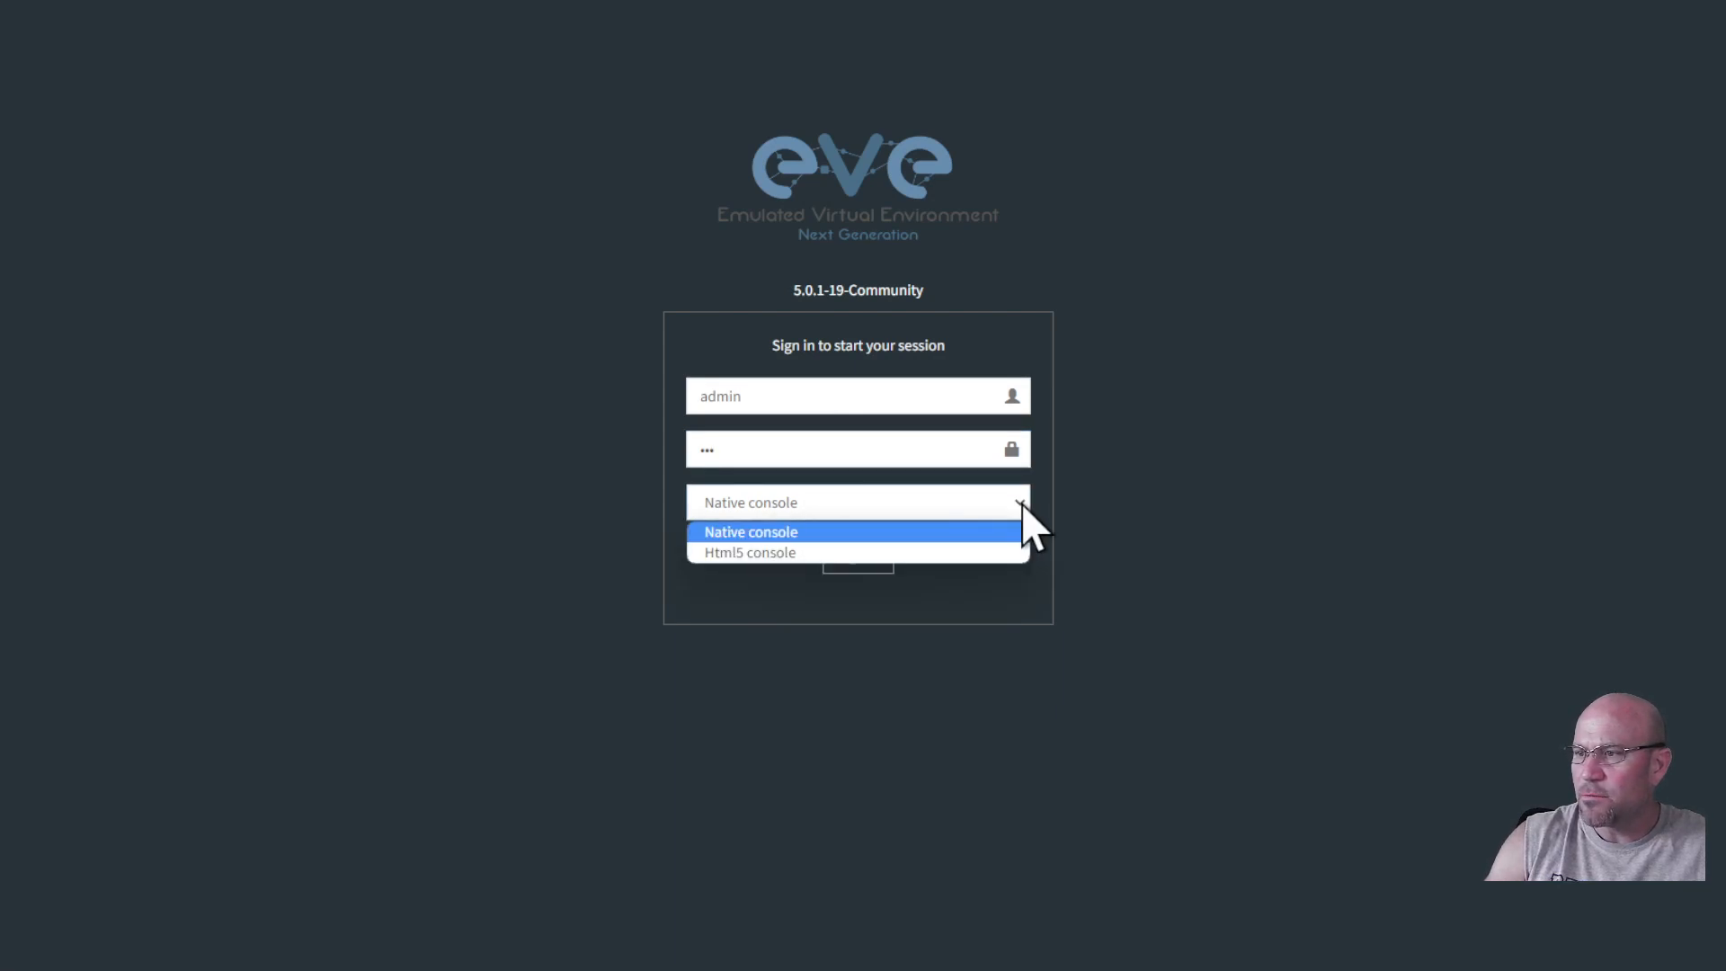
click(1013, 505)
click(849, 559)
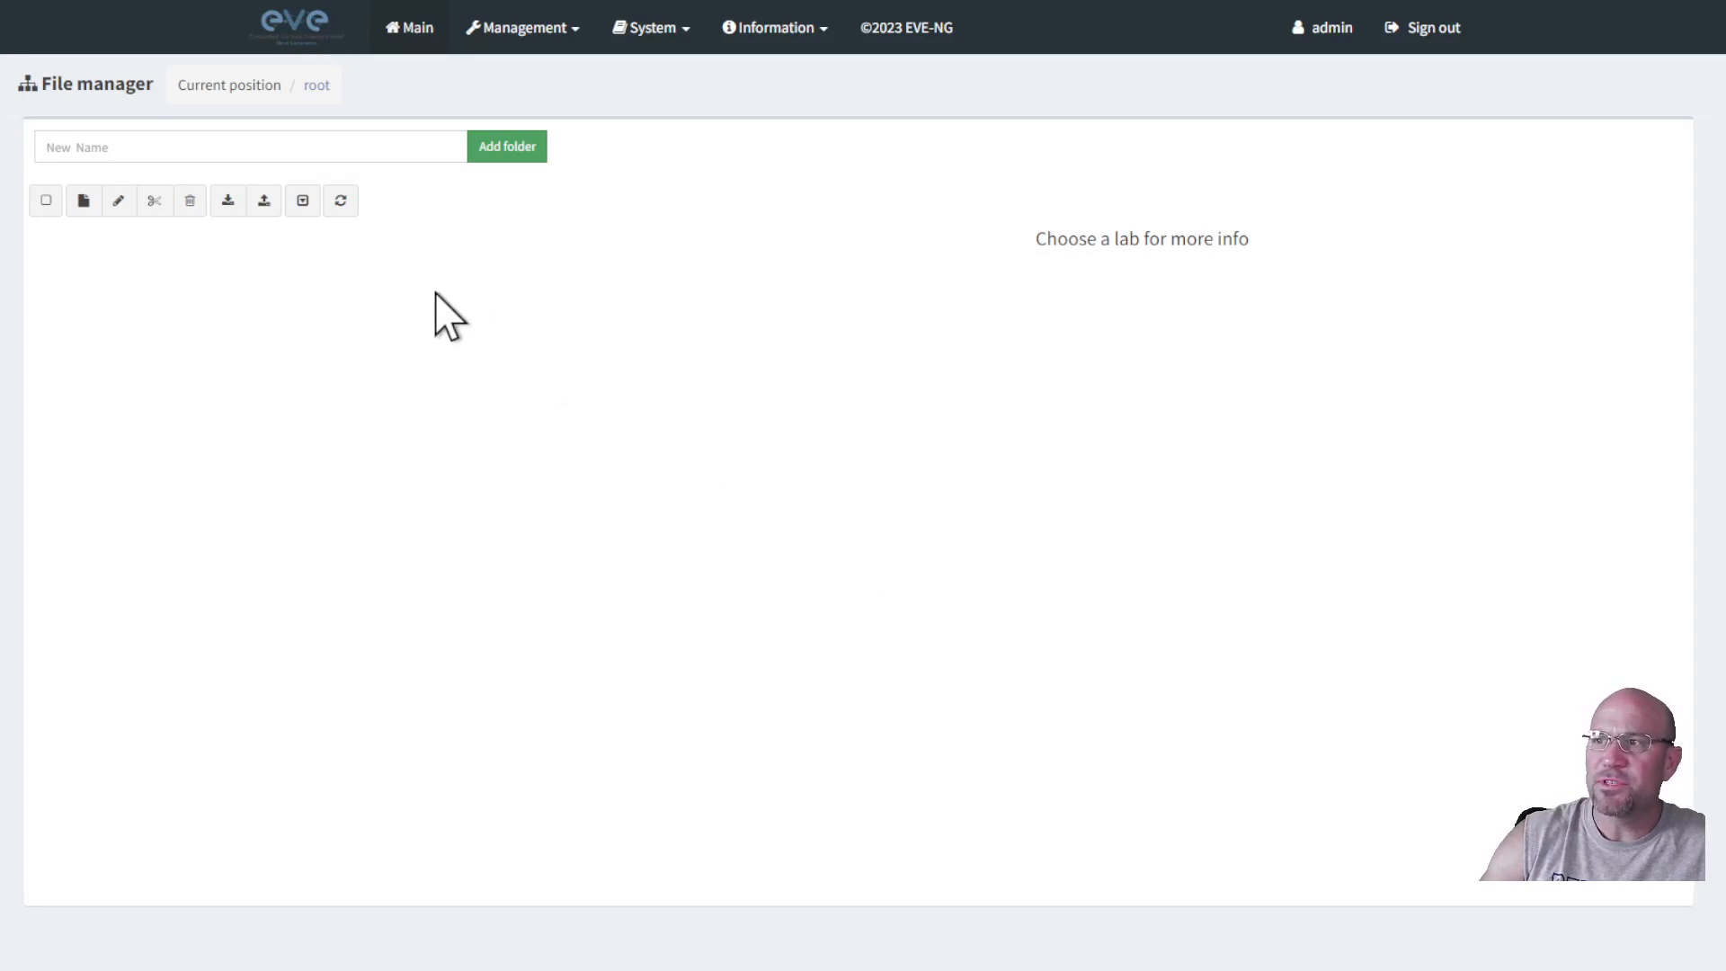
Add a folder called 'my labs' in the File manager root and open it.
click(183, 153)
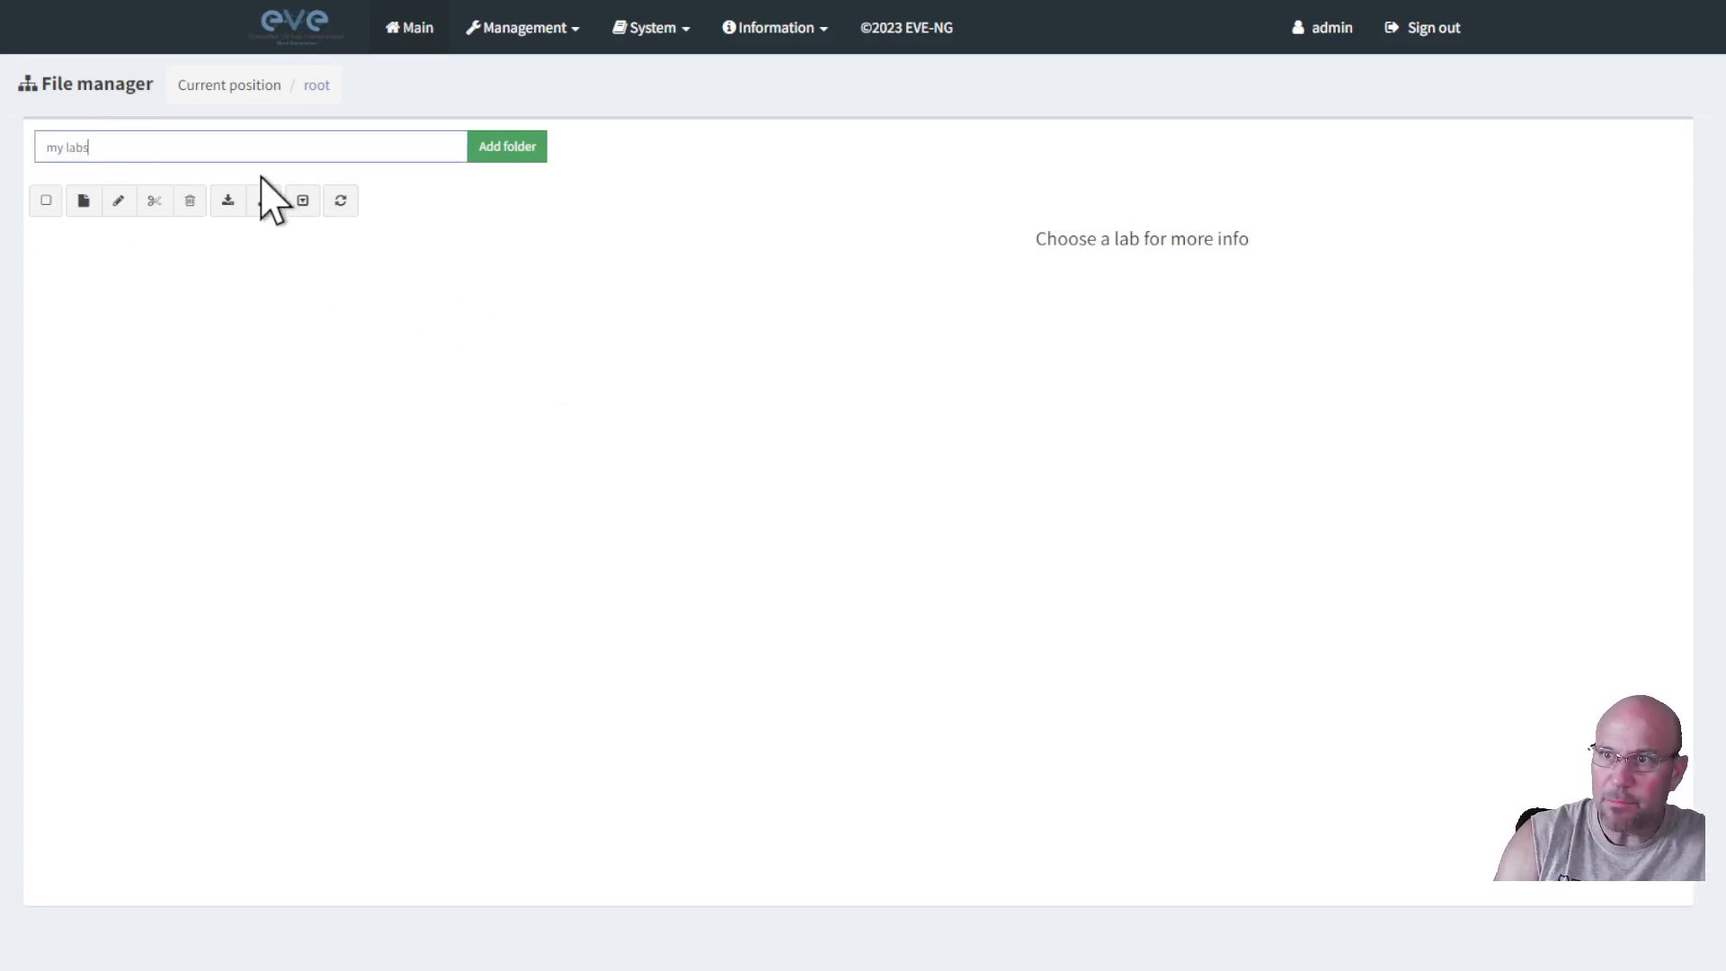
click(506, 147)
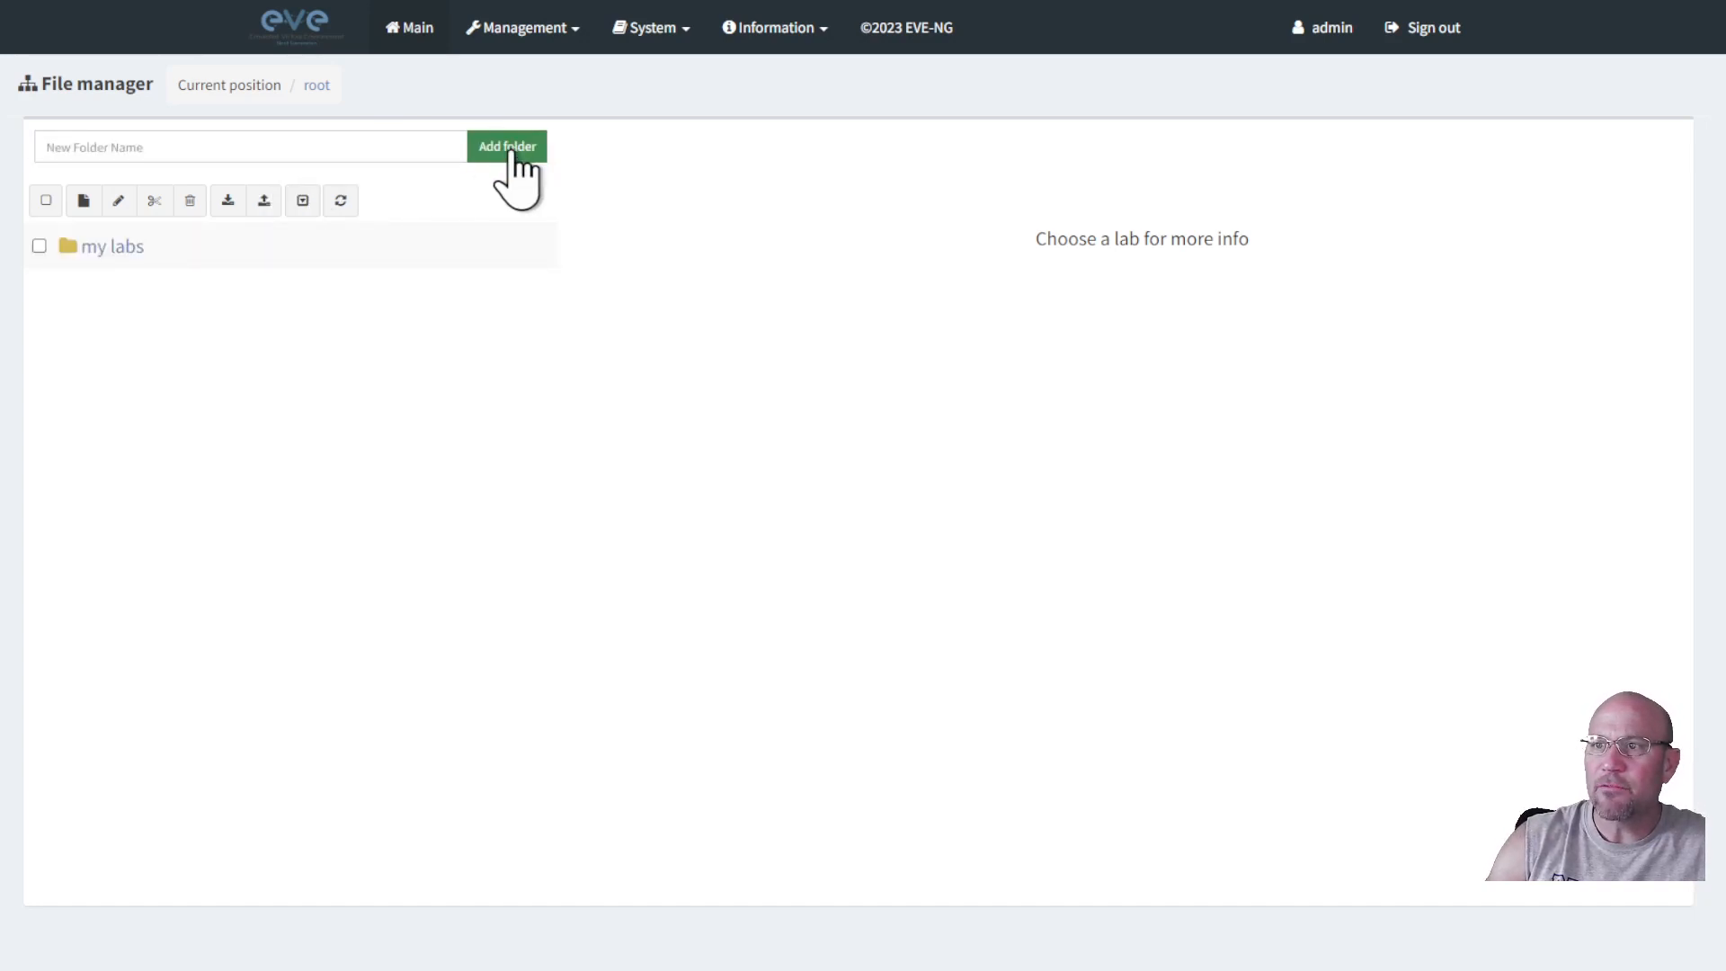
click(97, 248)
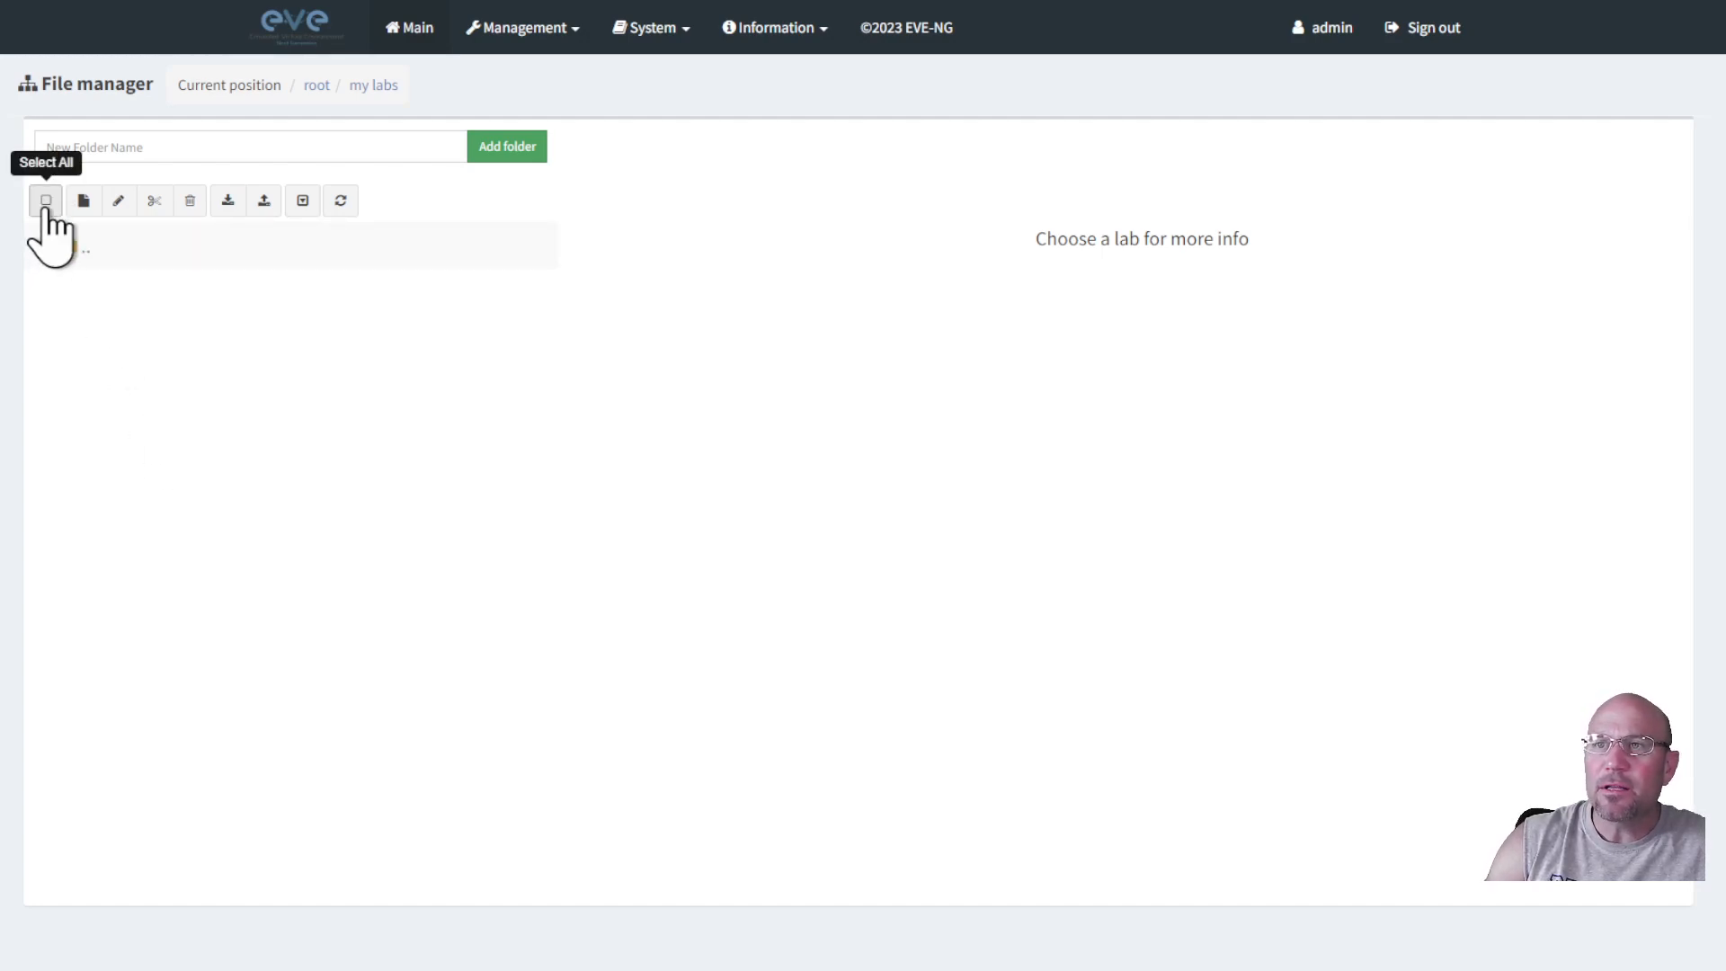
Create a lab named 'my lab environment' (version 1) in the my labs folder.
click(83, 202)
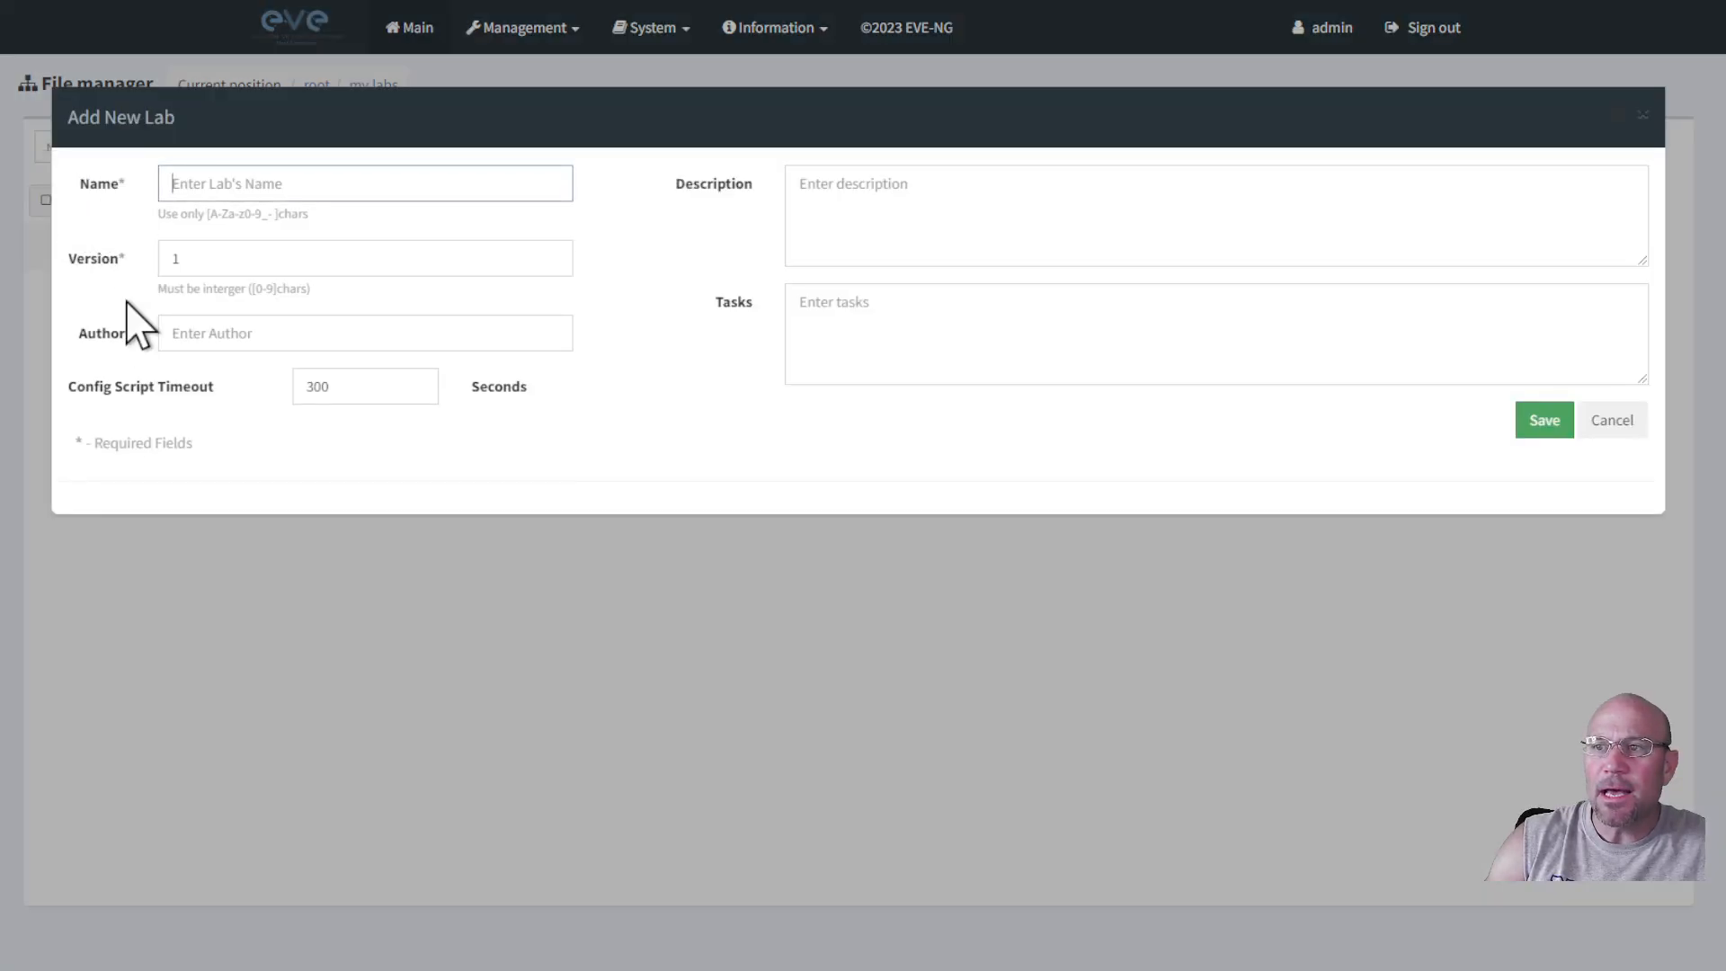
text(my lab en)
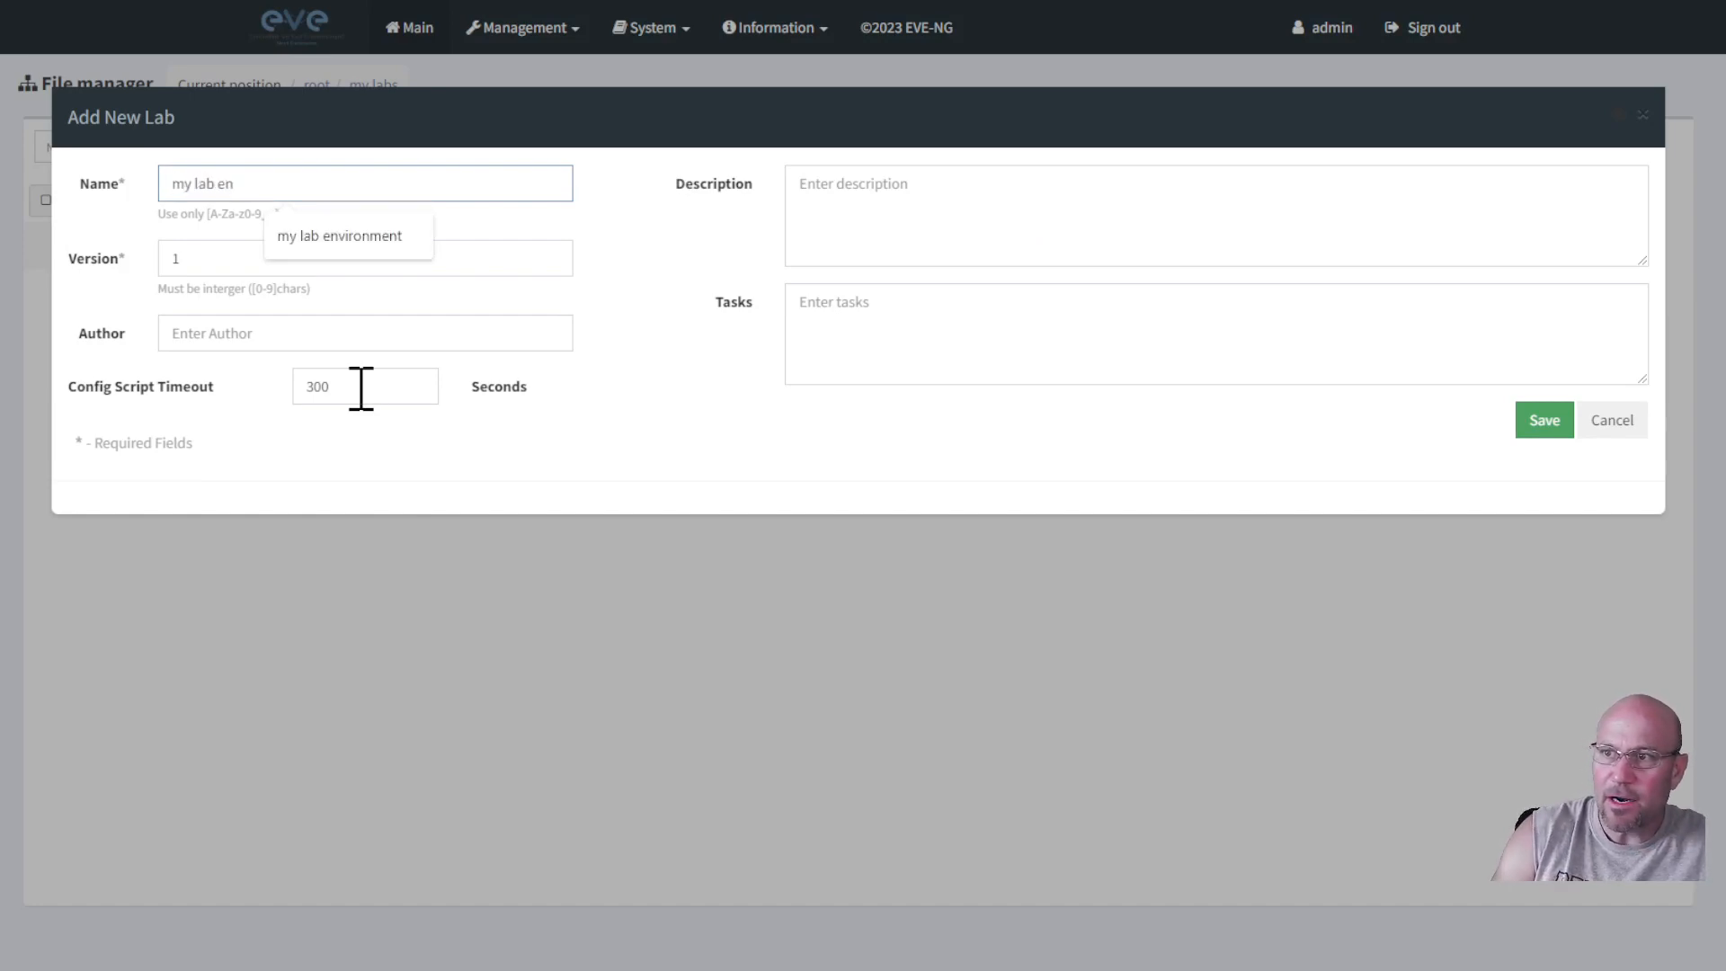
click(396, 237)
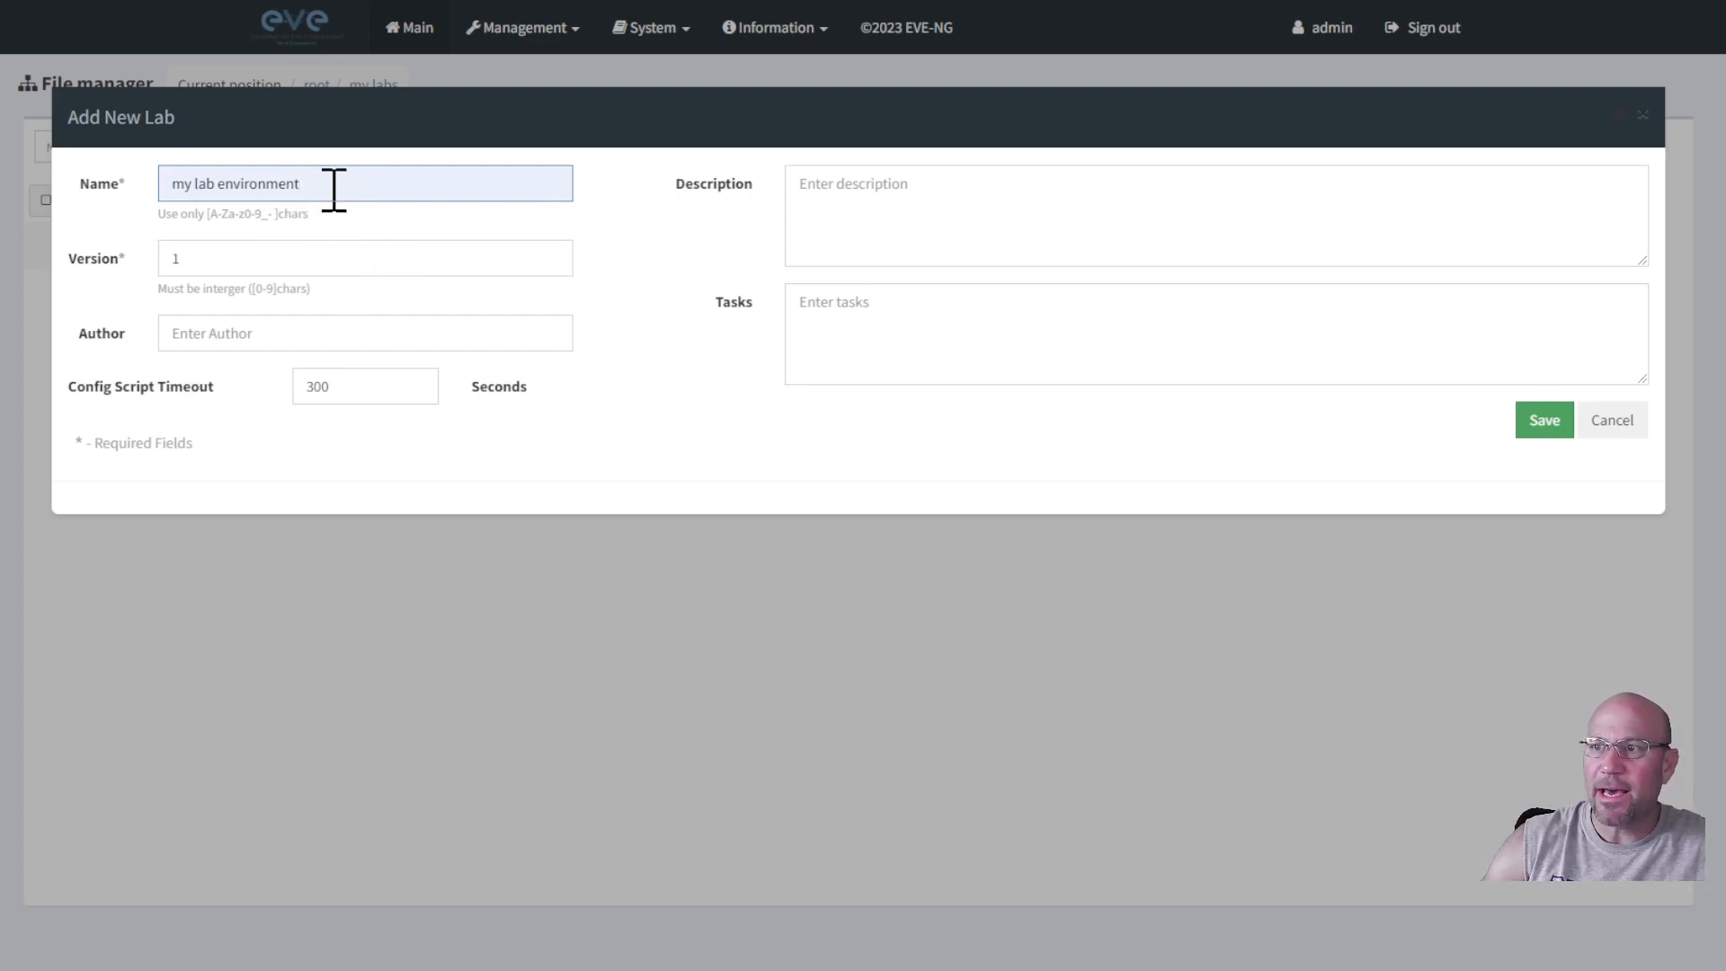
click(1545, 424)
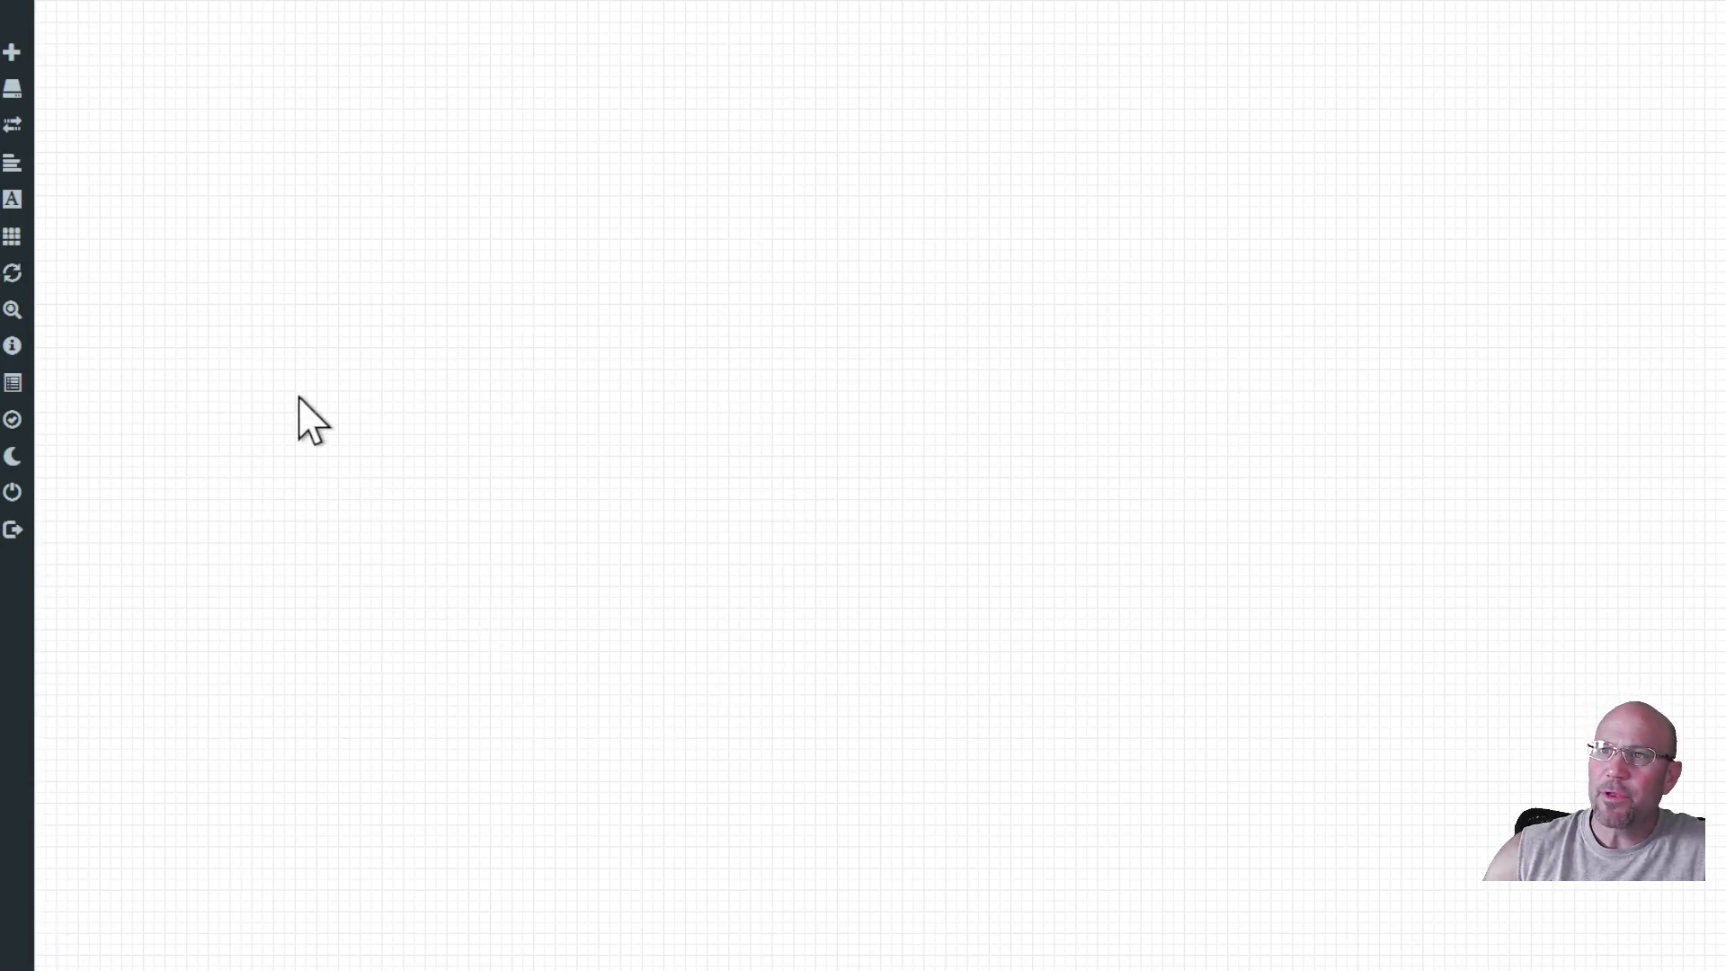
Start adding a node via Add an object > Node and scroll the templates to Virtual PC (VPCS).
mouse_move(34, 52)
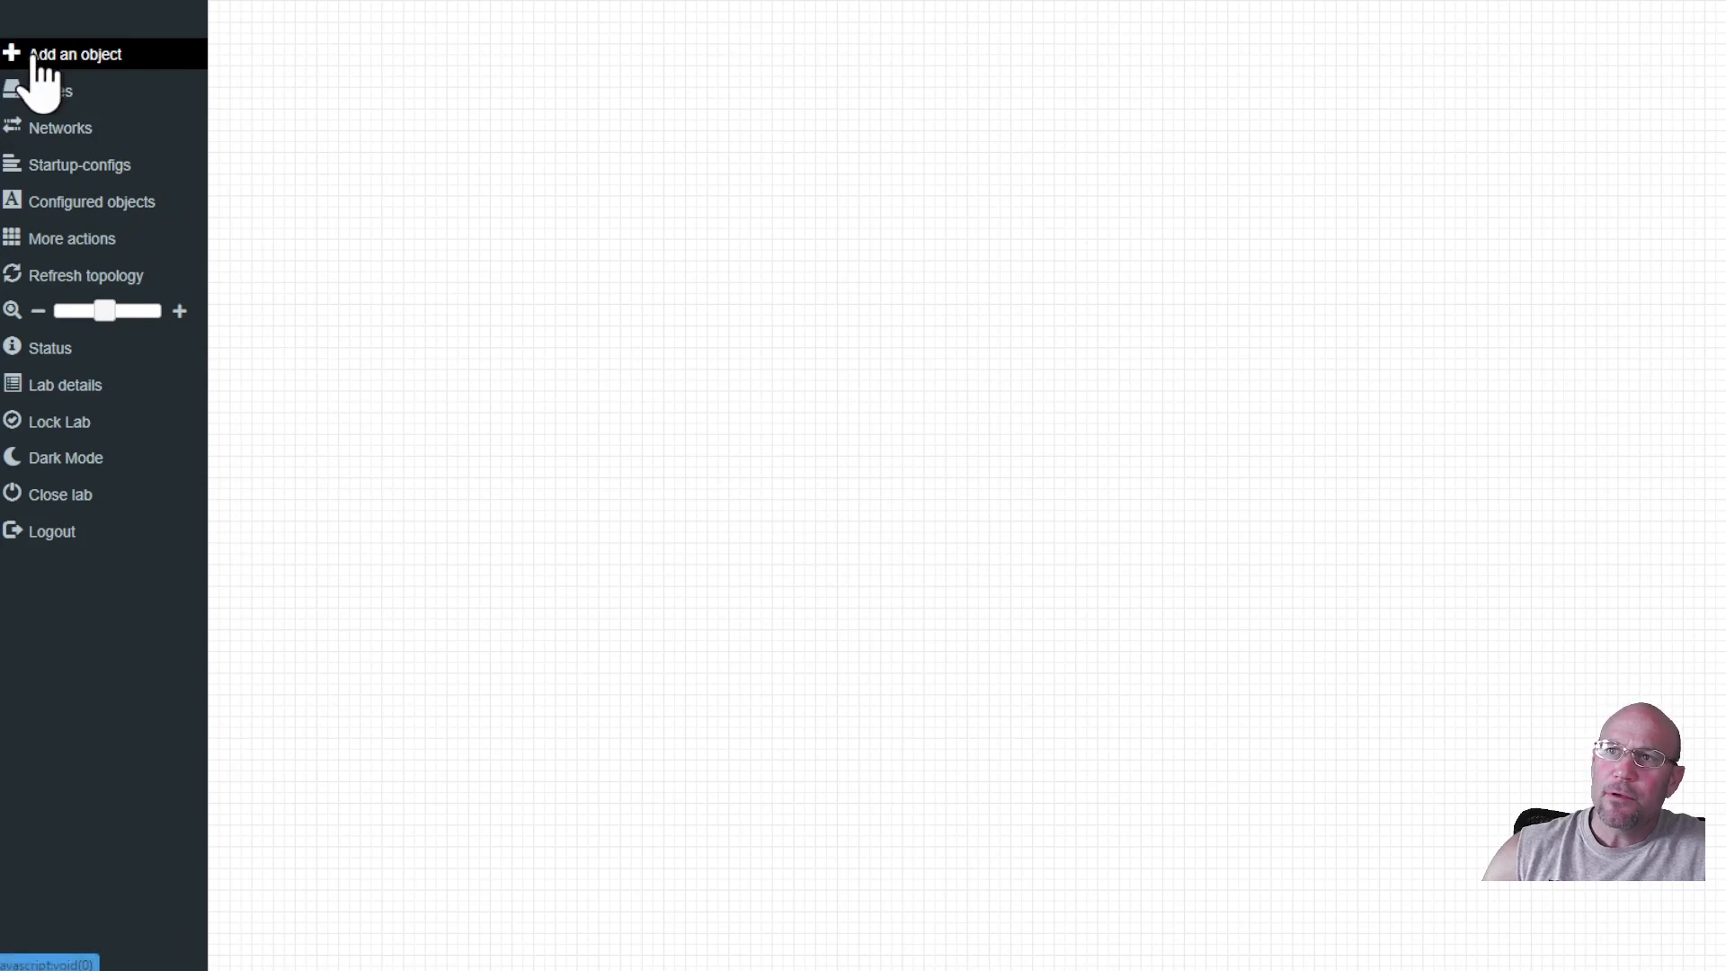
click(90, 56)
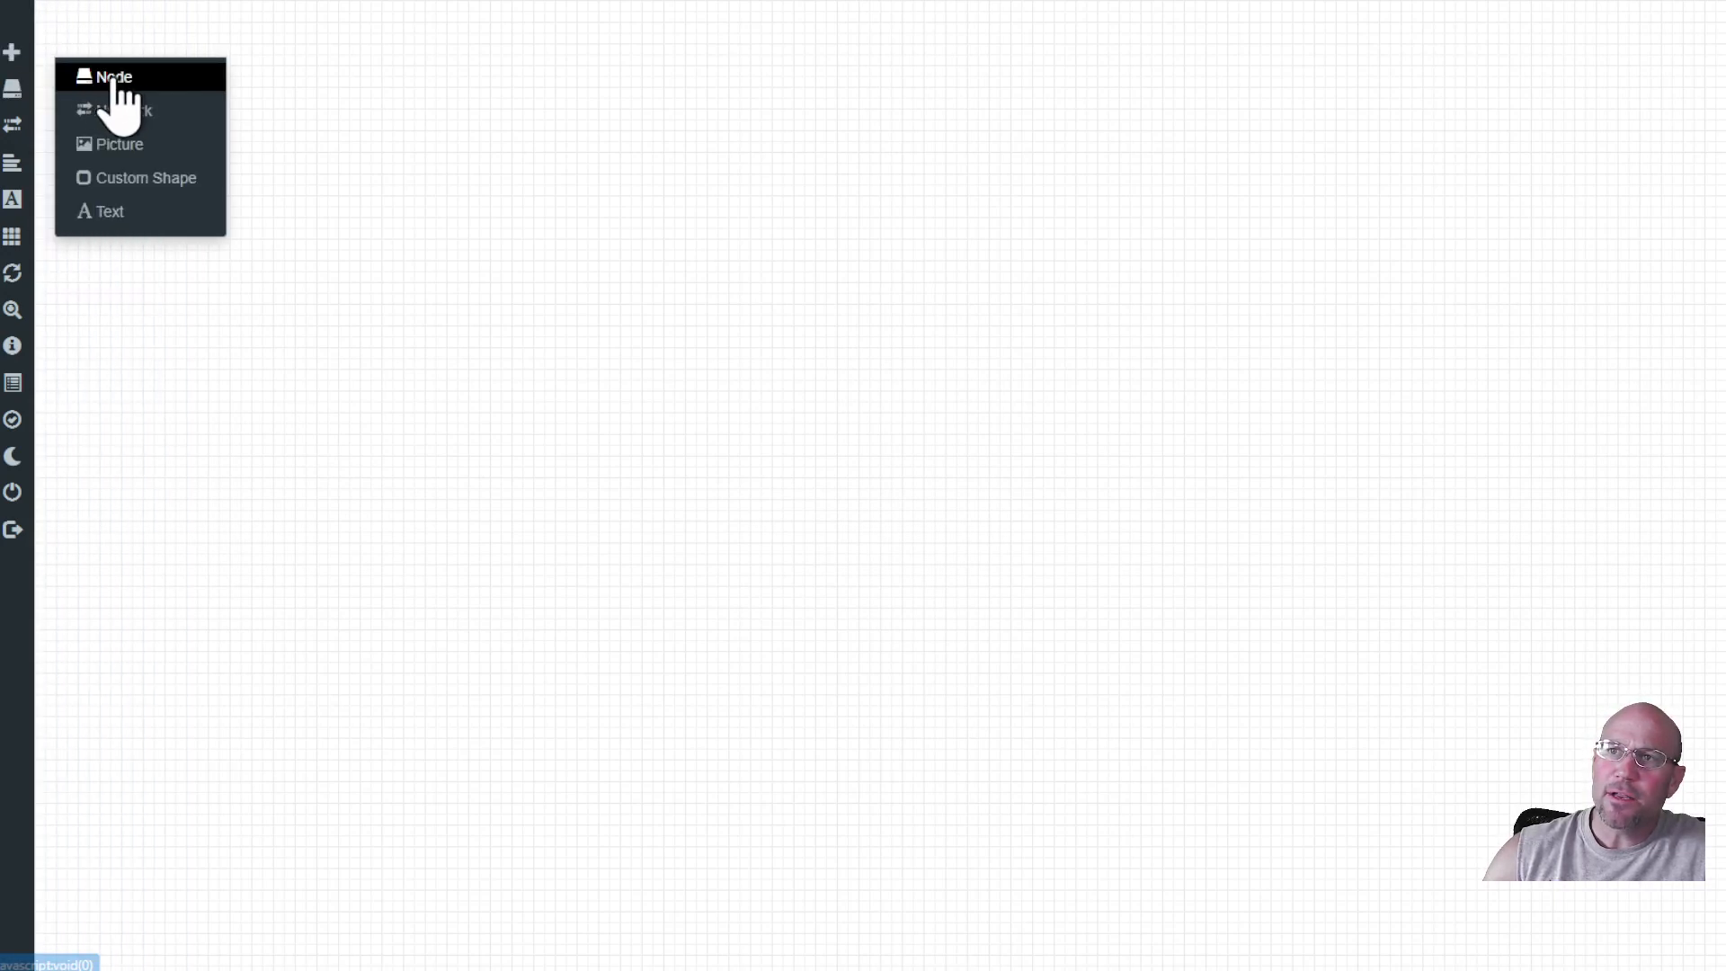
click(124, 79)
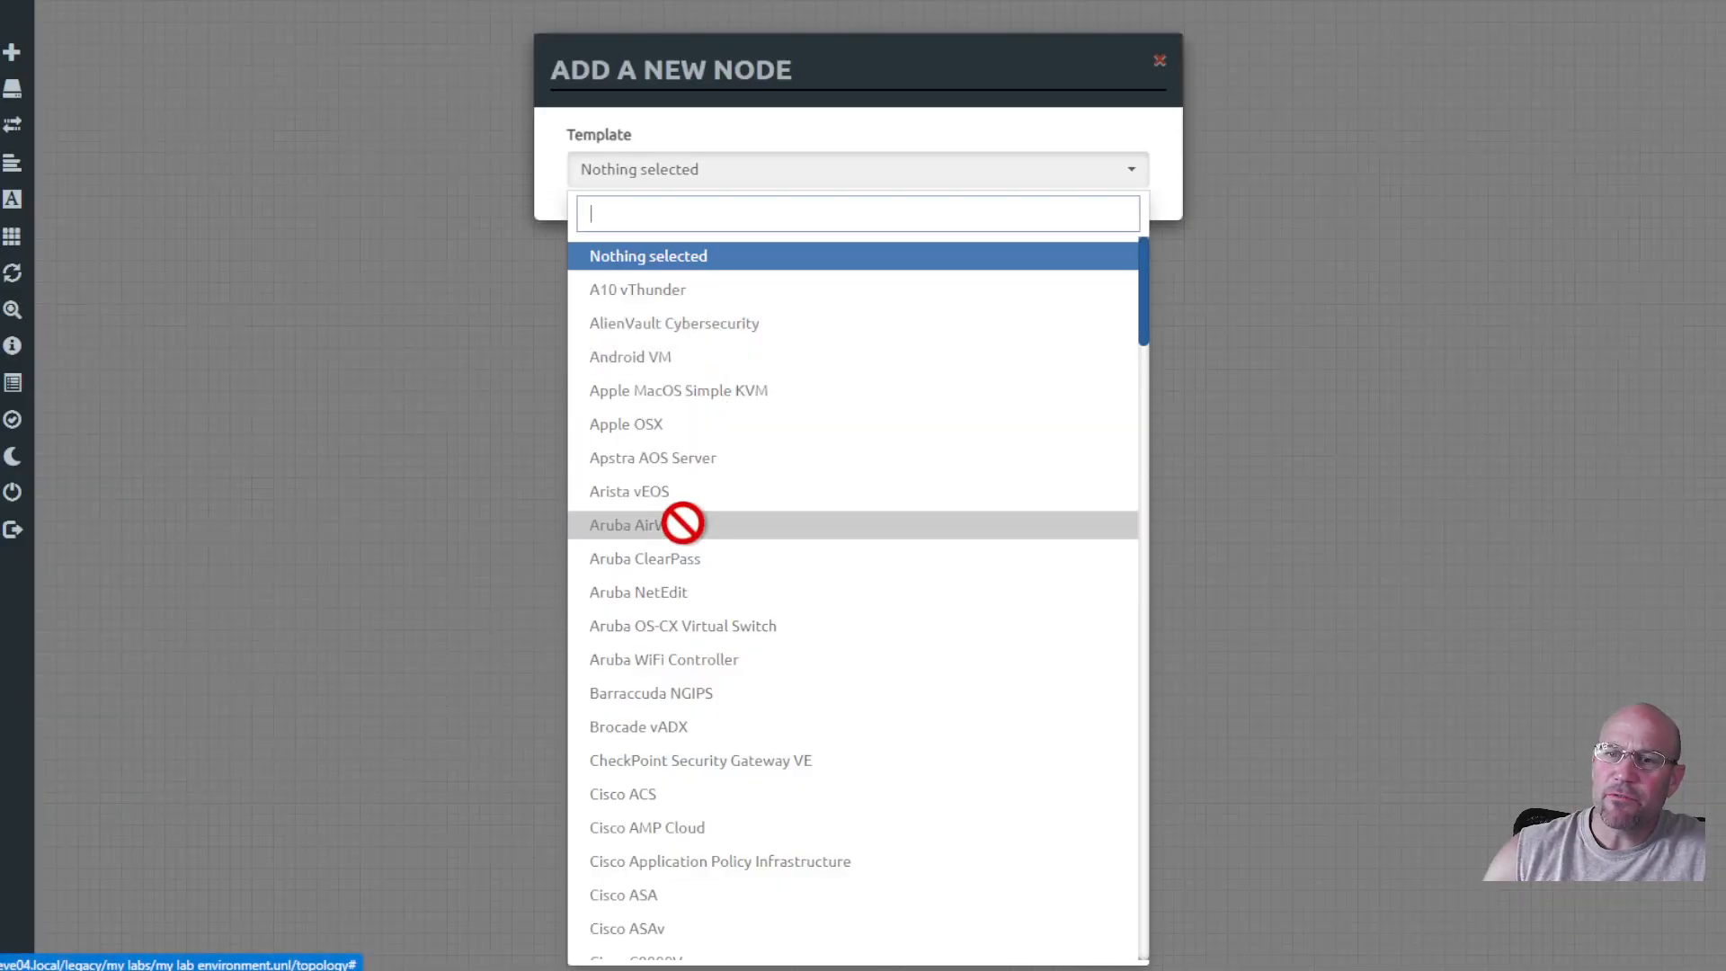
scroll(620, 787, down, 5)
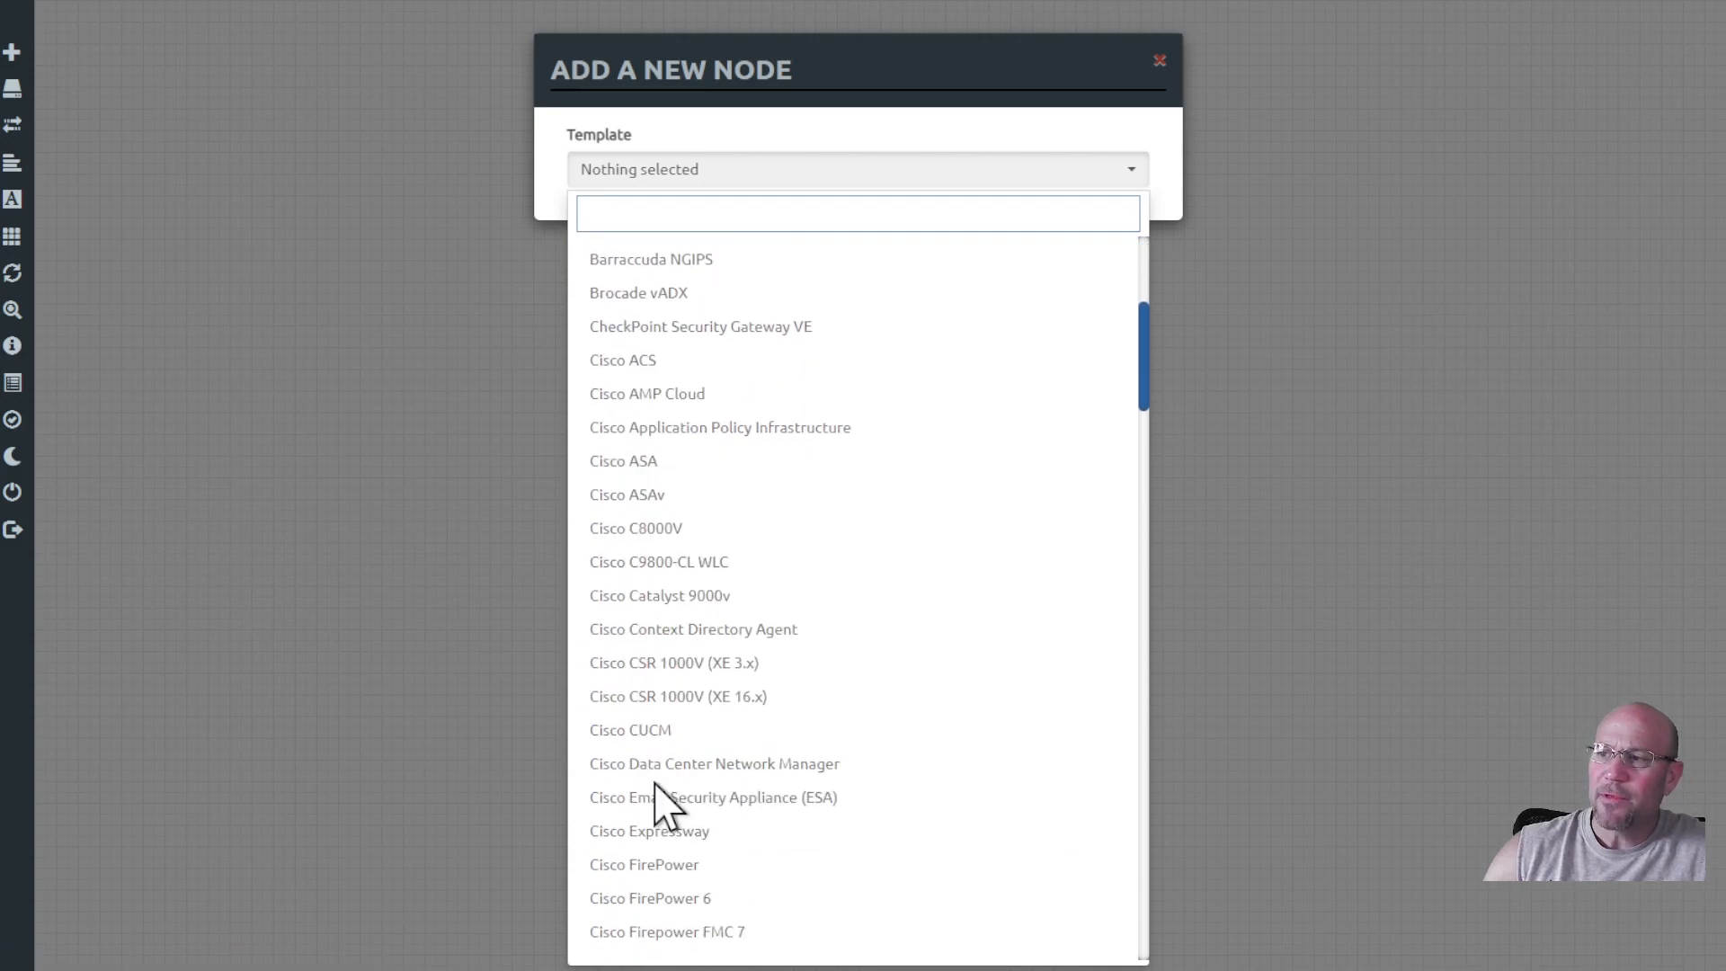
scroll(656, 765, down, 10)
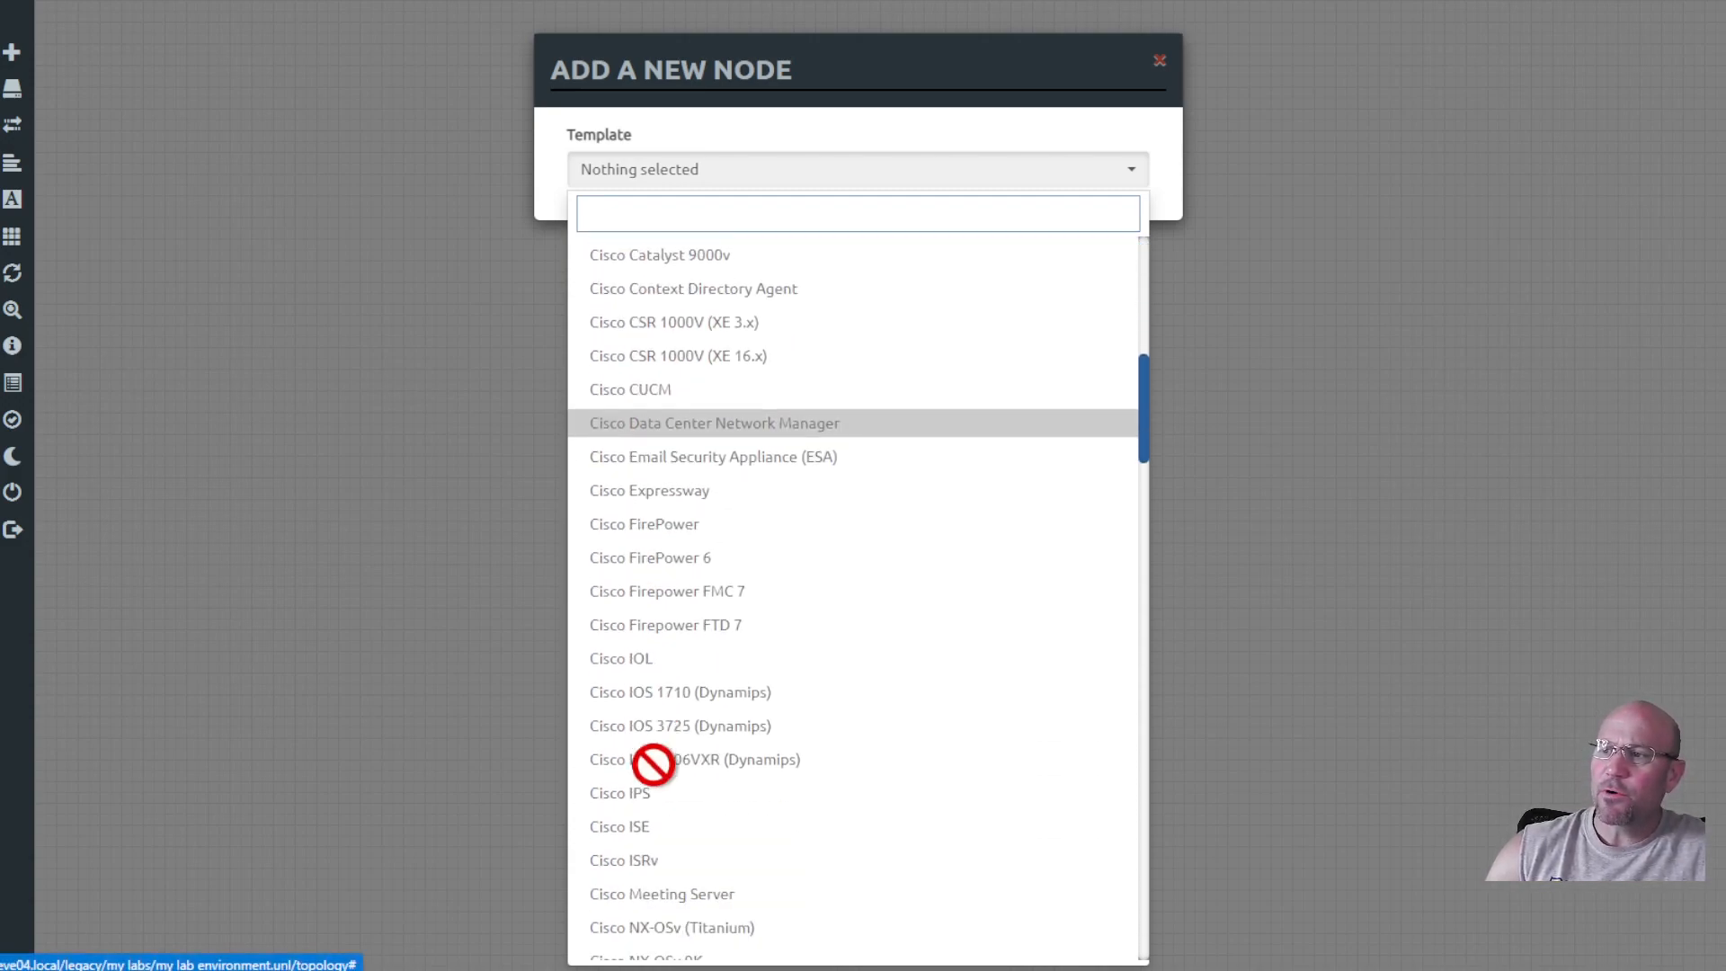
scroll(654, 759, down, 15)
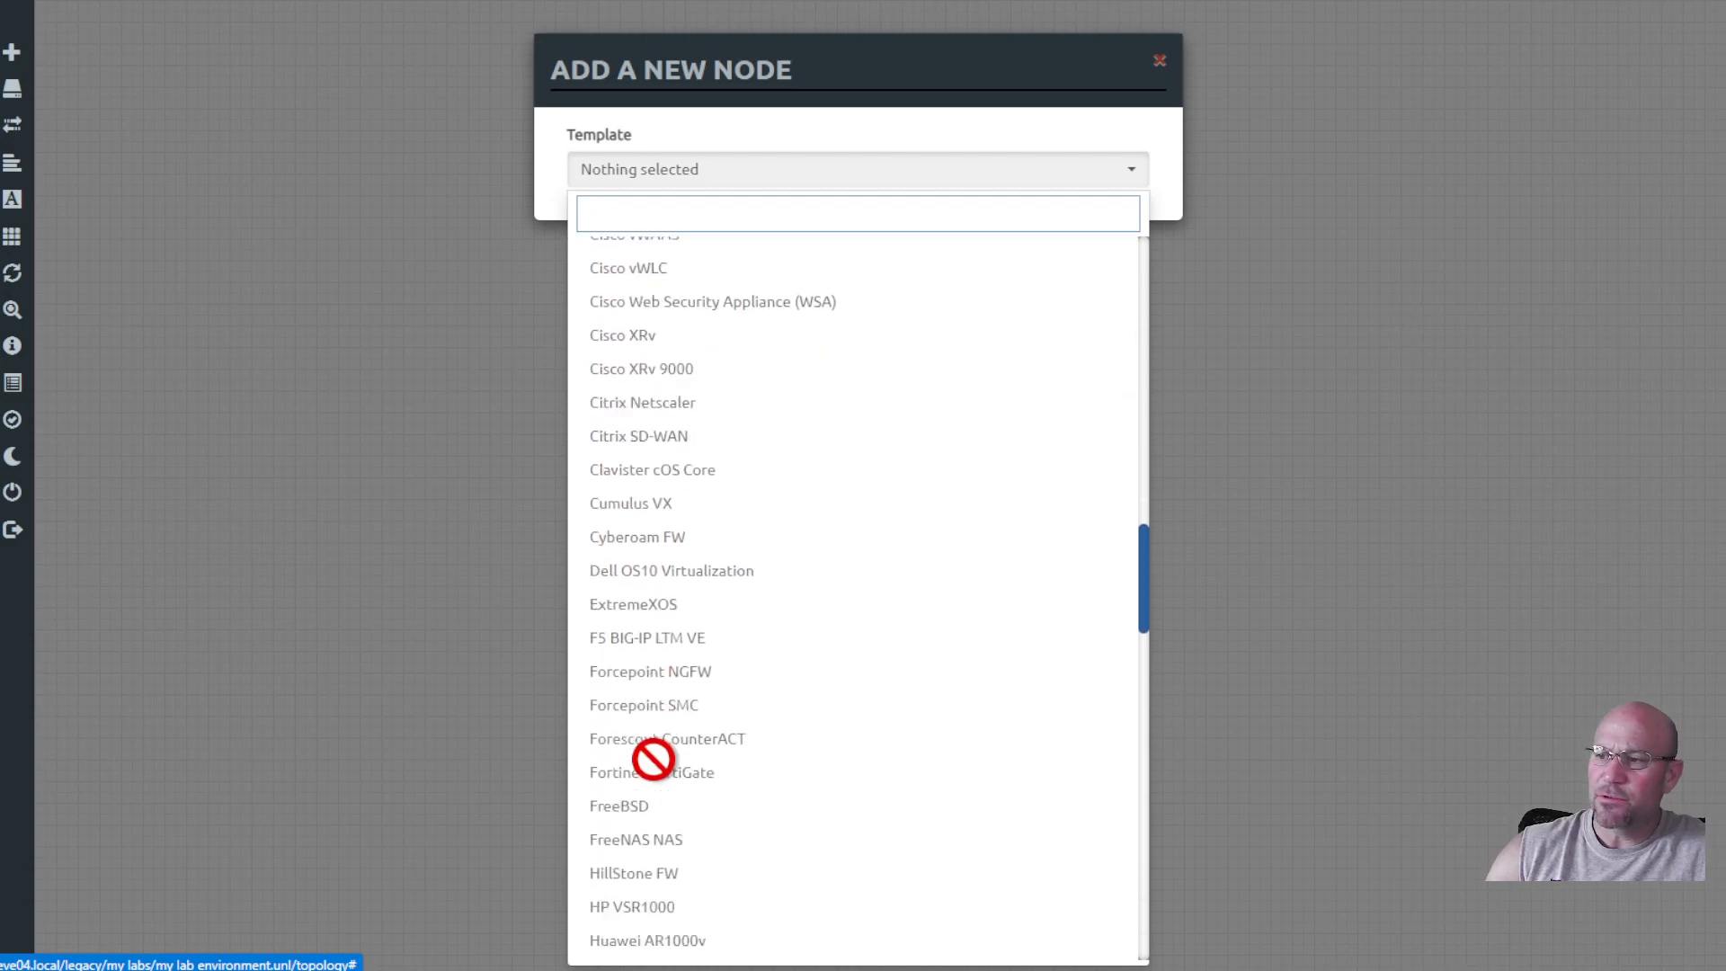
scroll(653, 761, down, 7)
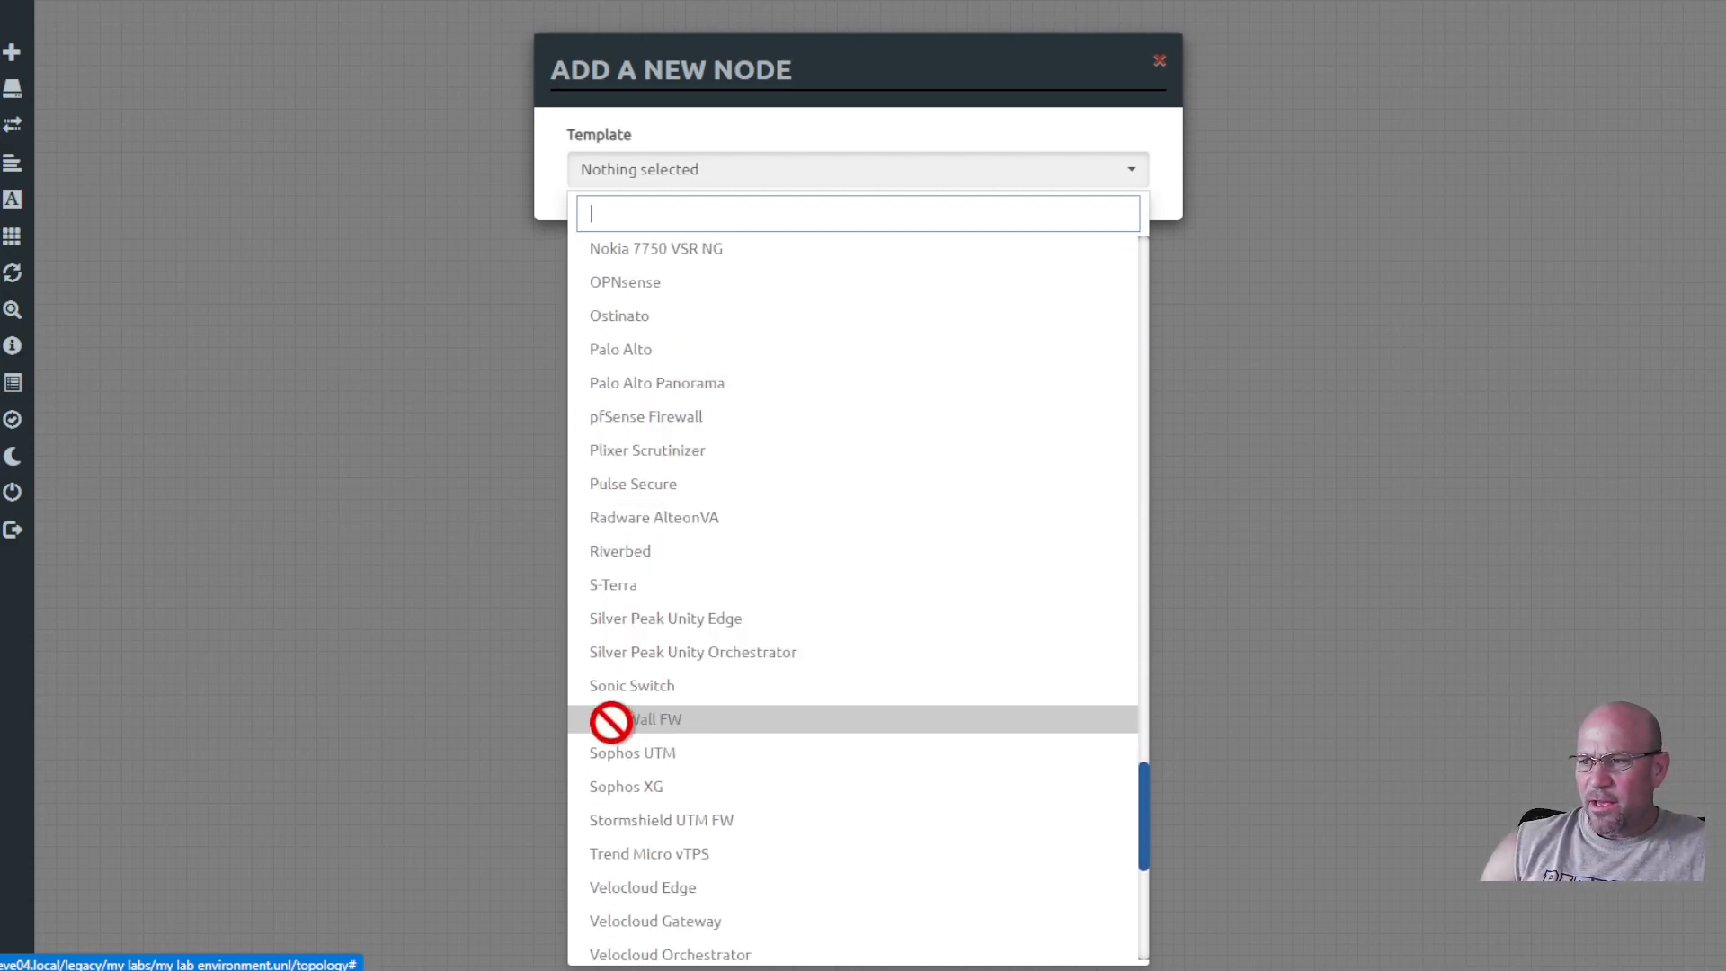
scroll(624, 876, down, 6)
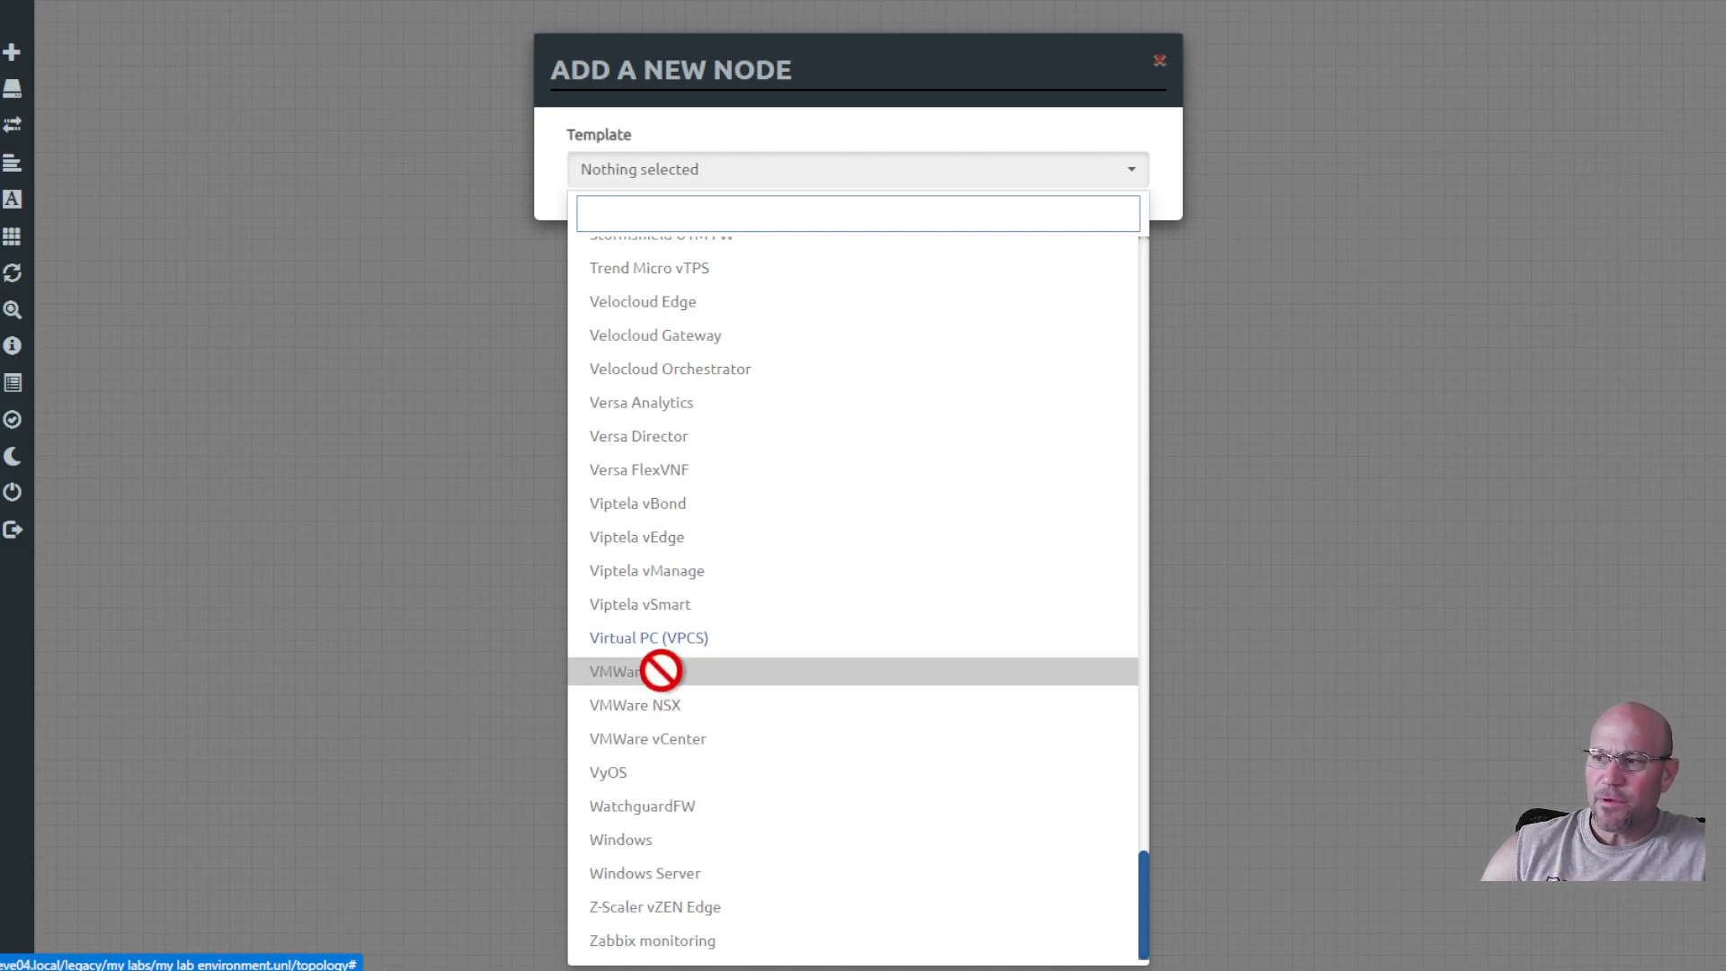
Add one Virtual PC (VPCS) node with name prefix VPC to the lab.
click(688, 640)
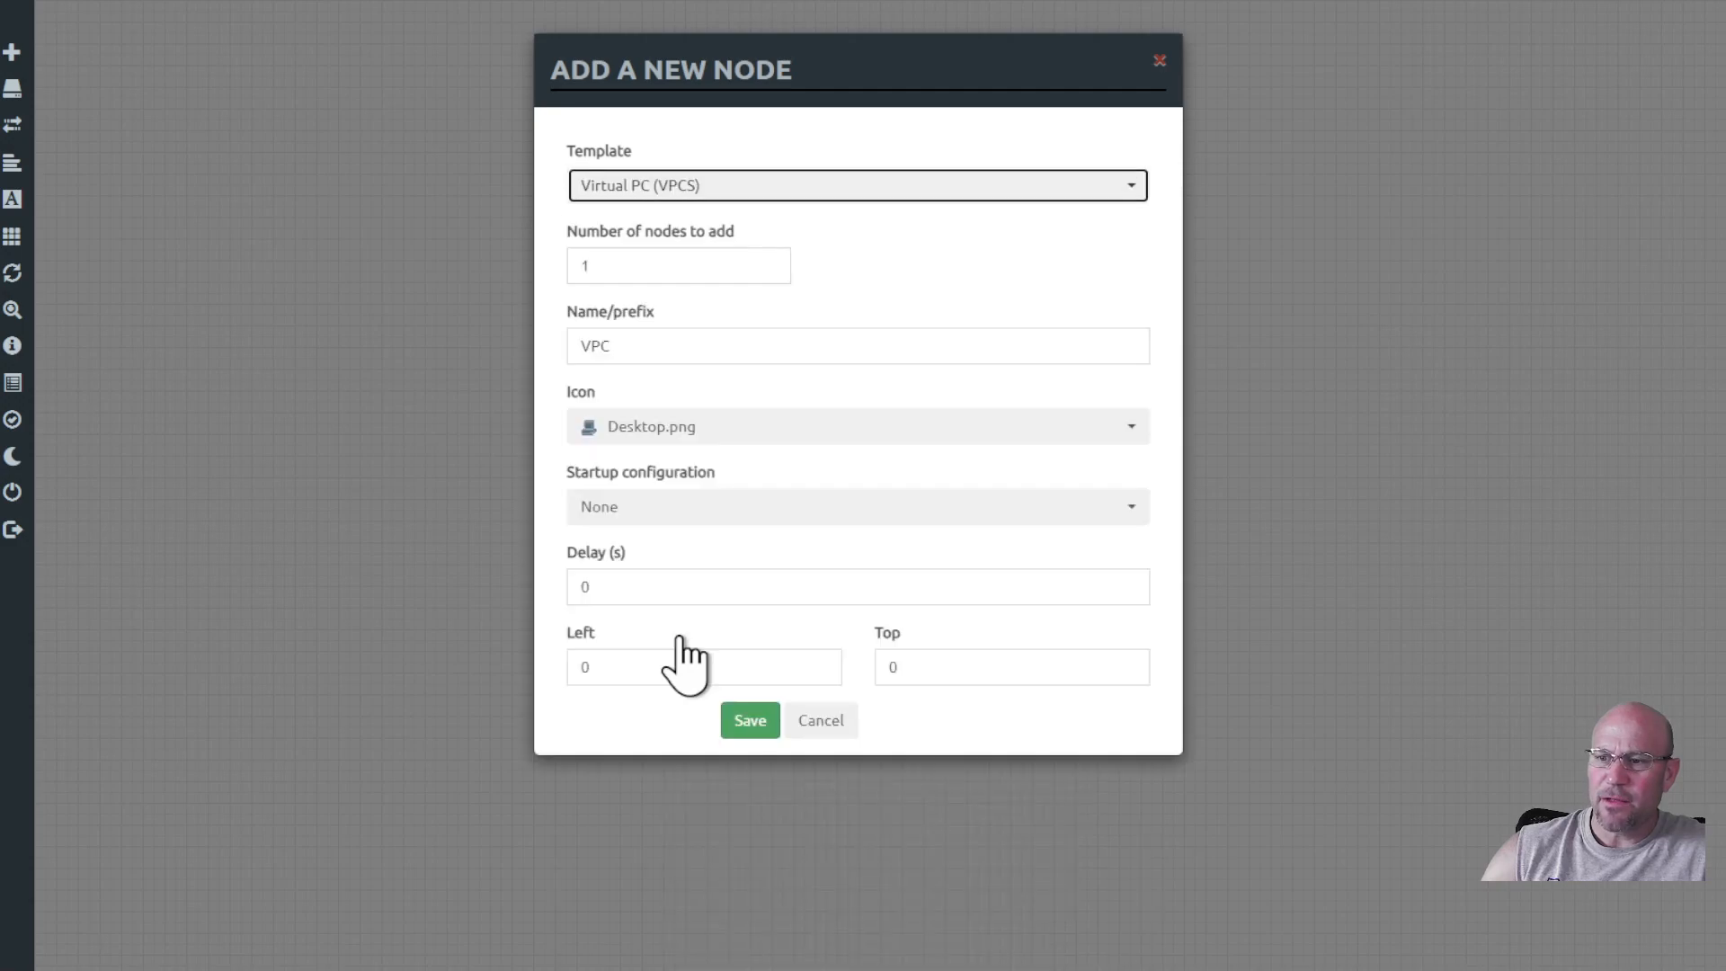
click(631, 271)
double_click(616, 266)
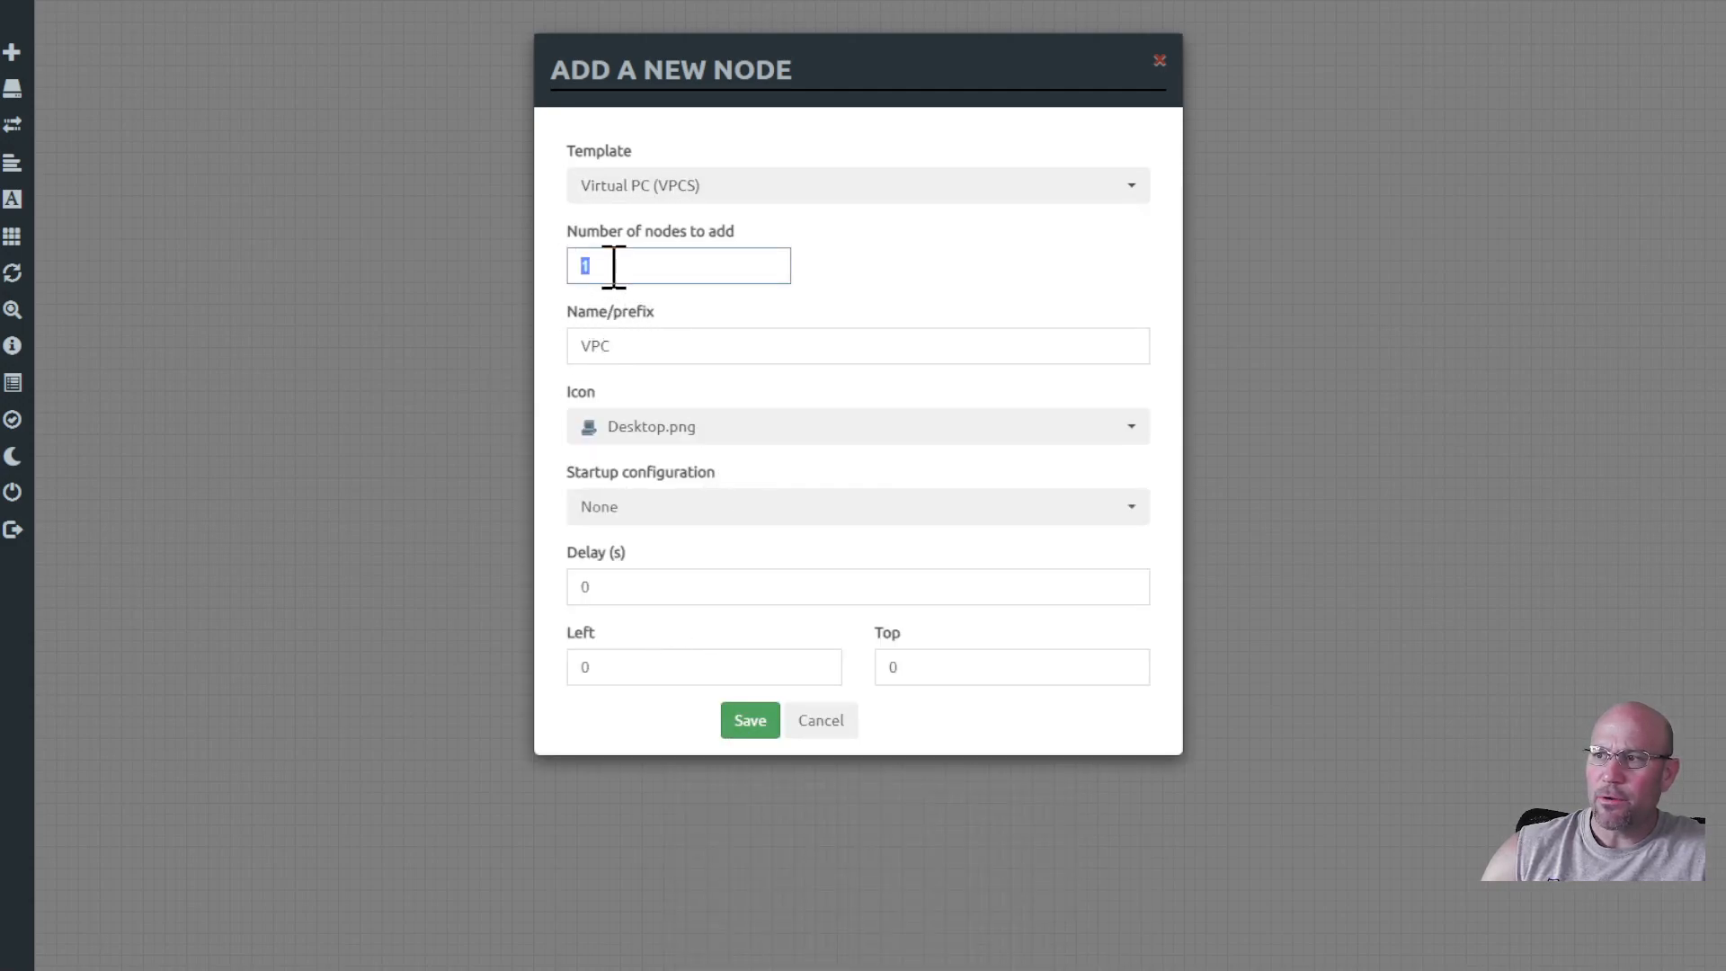
double_click(663, 347)
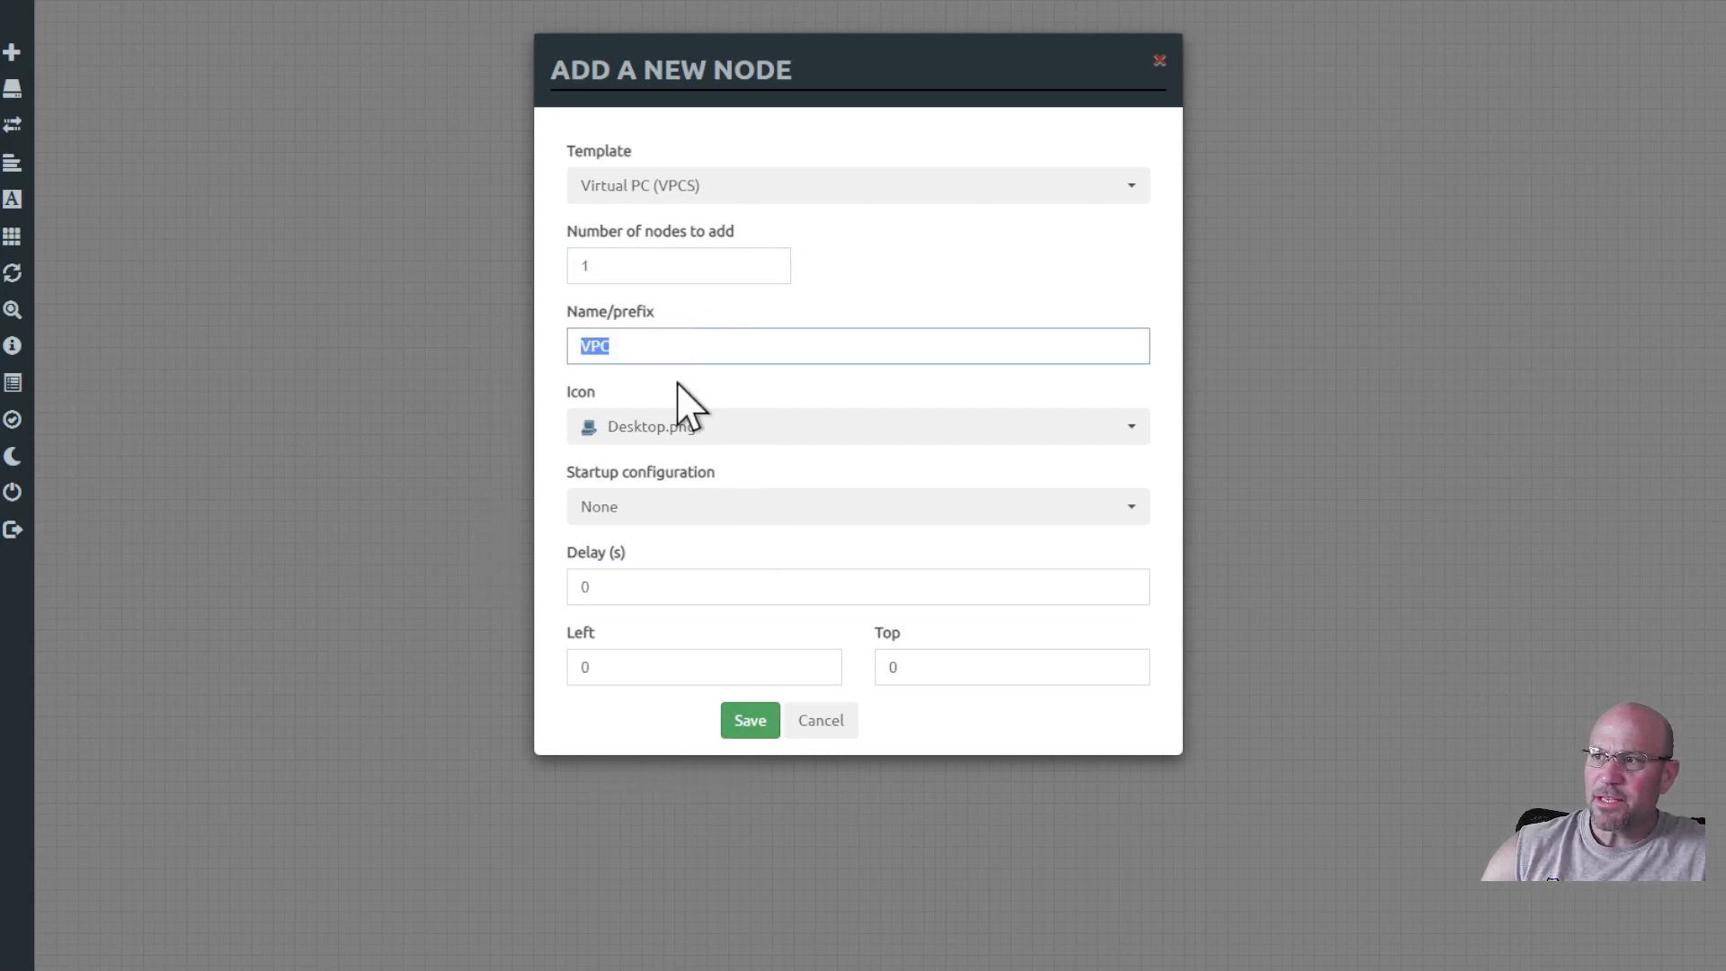
click(708, 263)
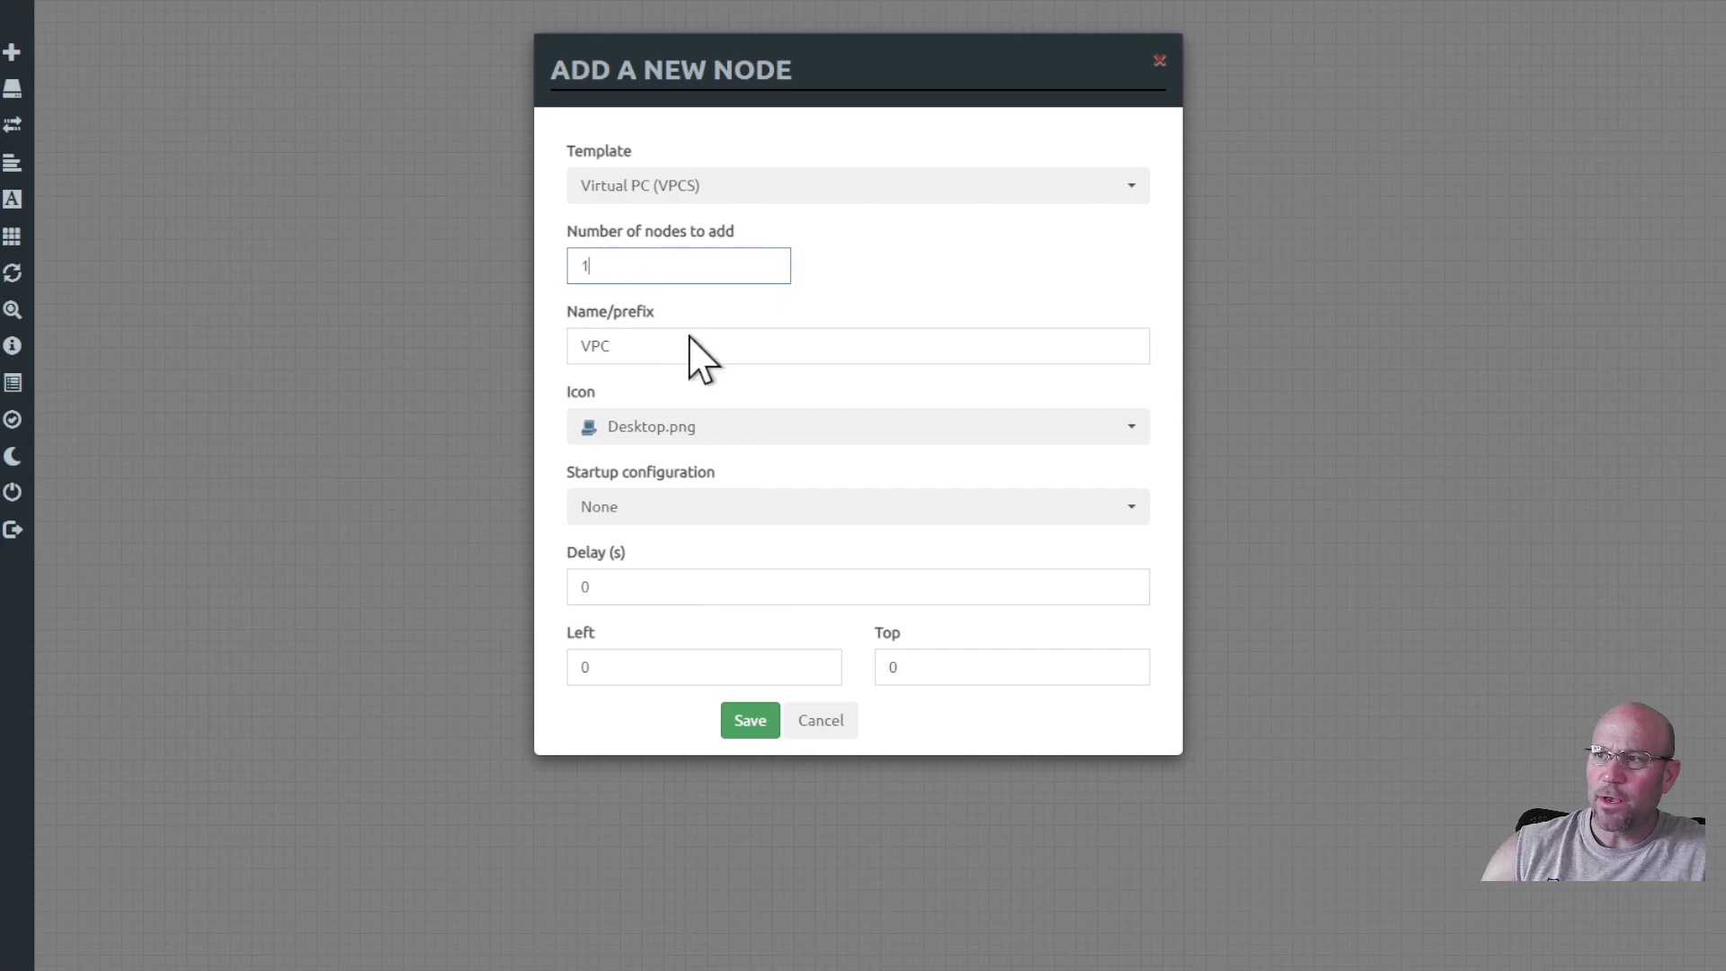
click(750, 721)
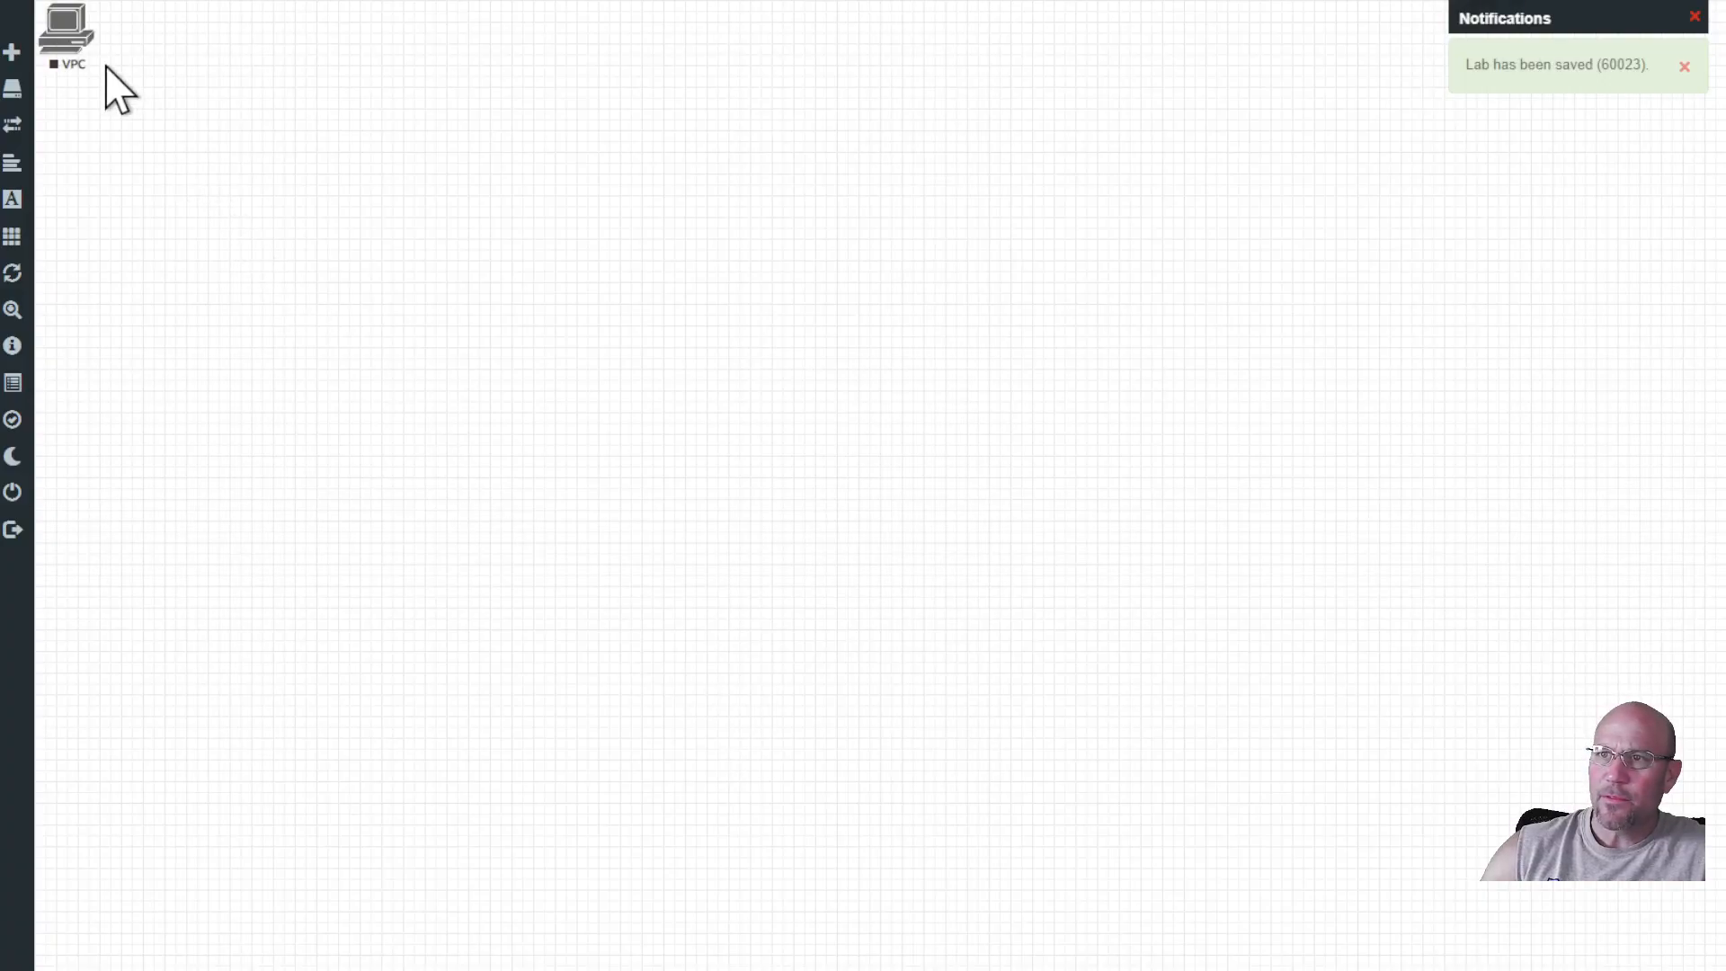
Move the VPC node out of the canvas corner and start it.
drag(71, 43, 194, 167)
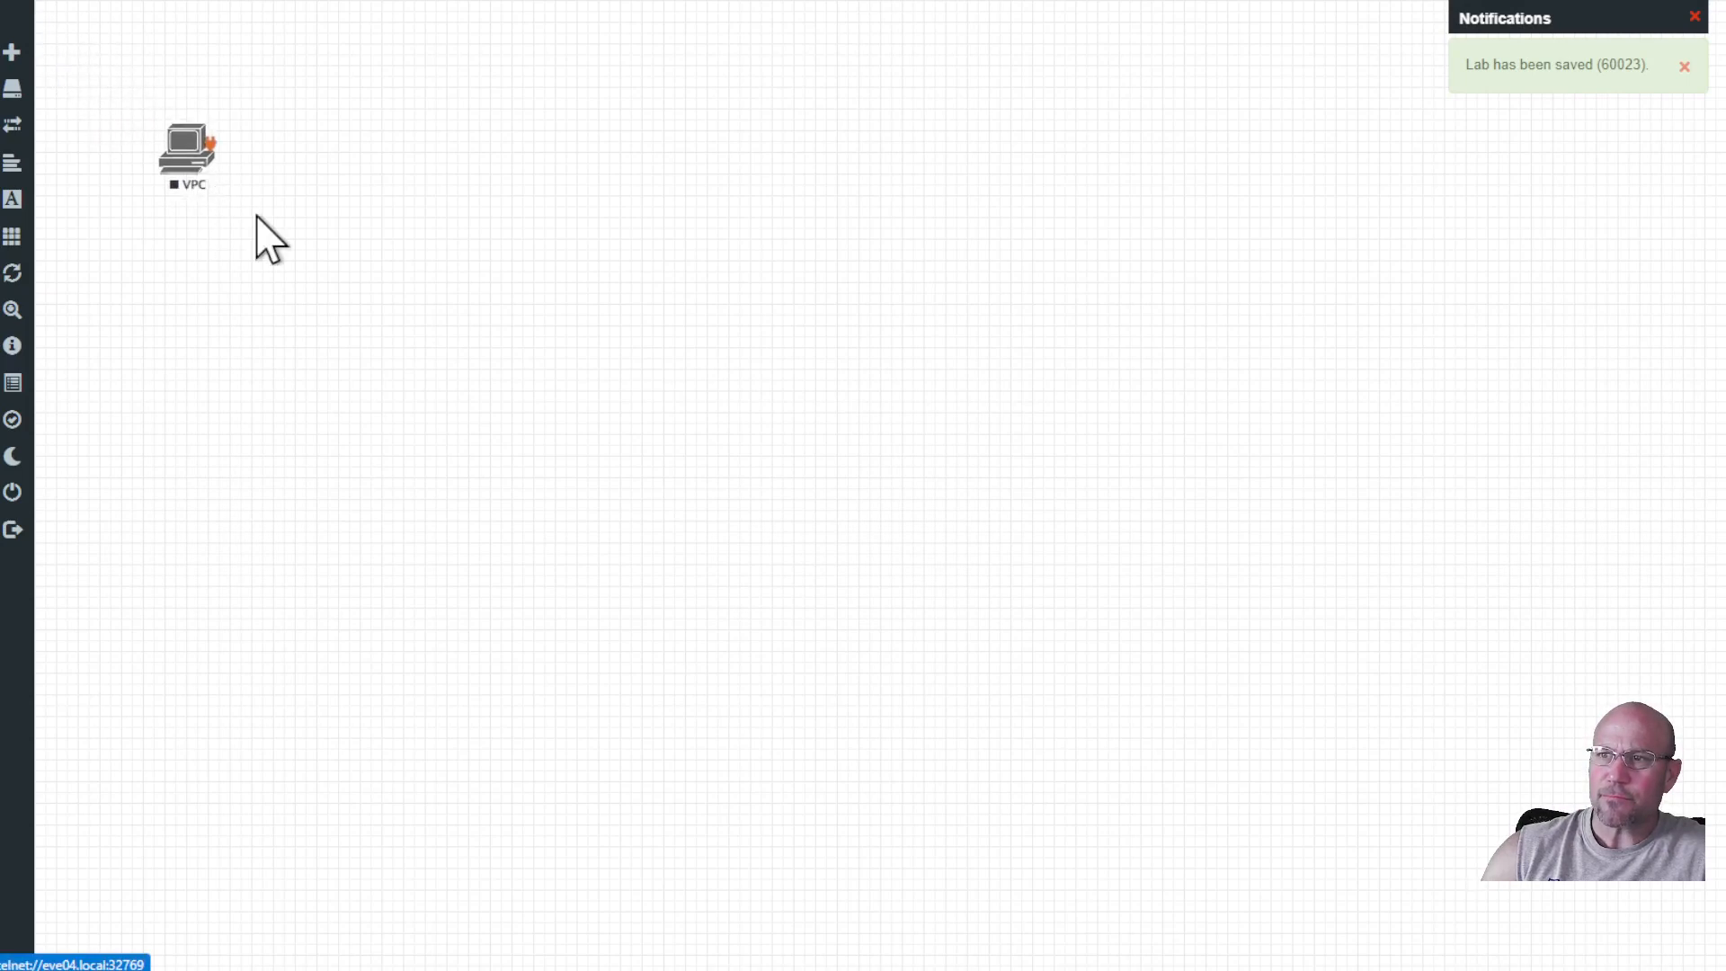
right_click(193, 185)
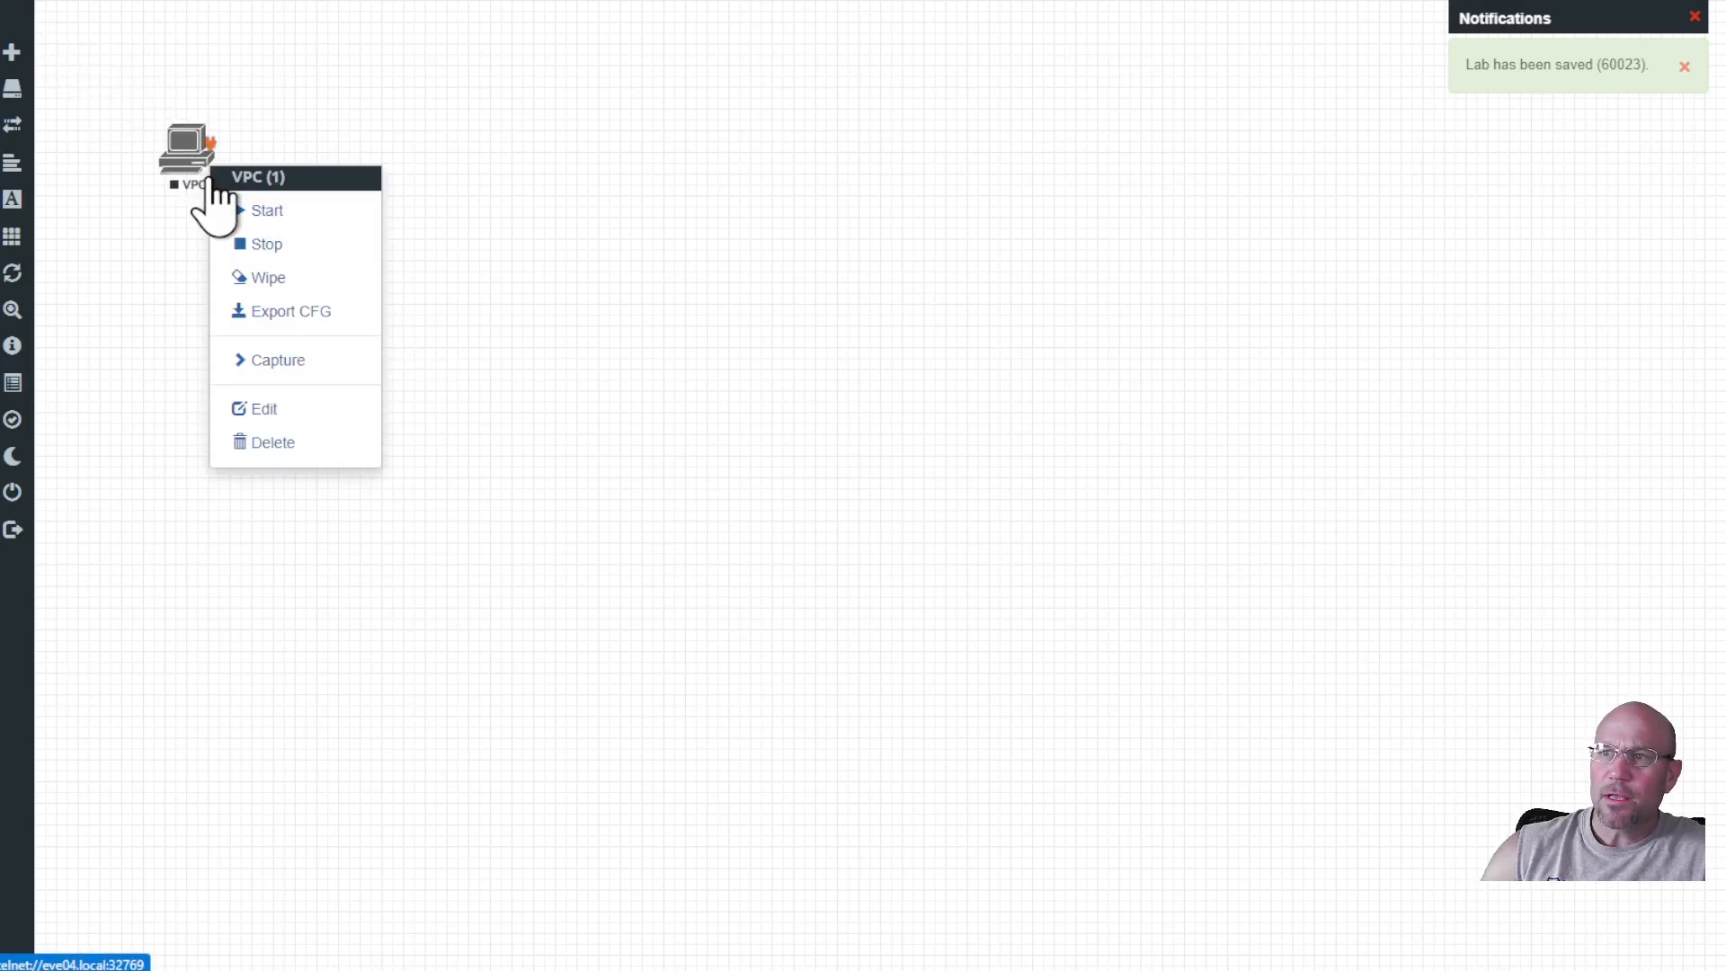
click(261, 212)
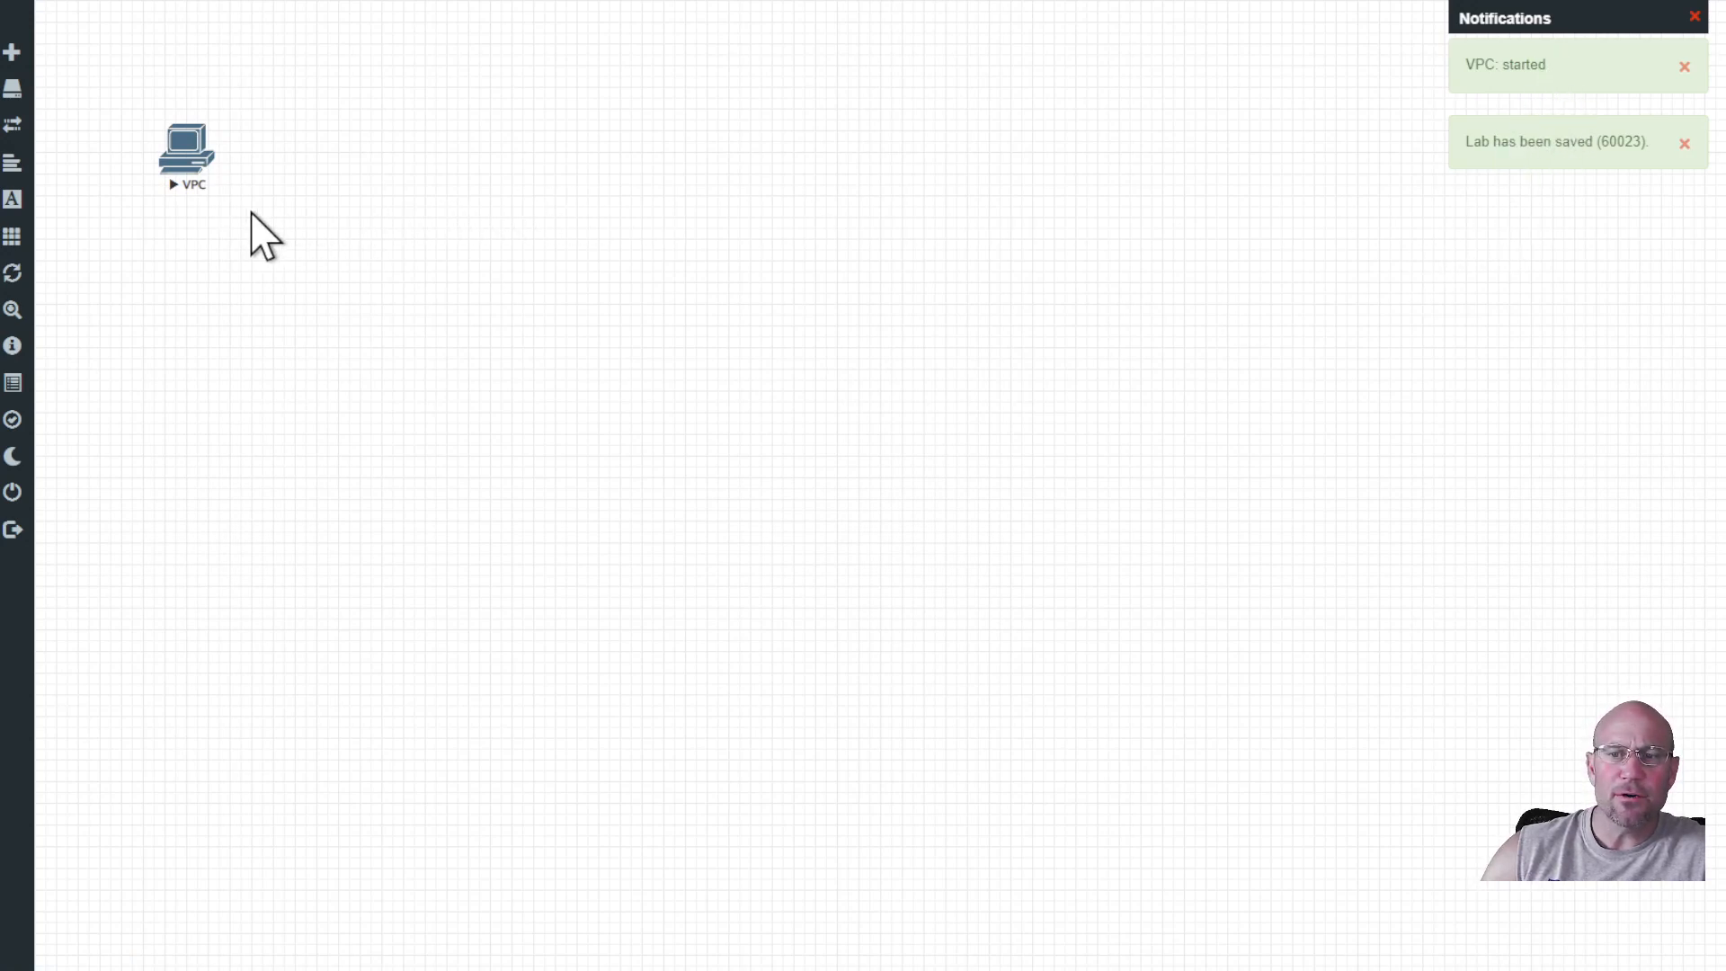
Open the VPC's telnet console and run ? and show to list commands and IP settings.
click(189, 160)
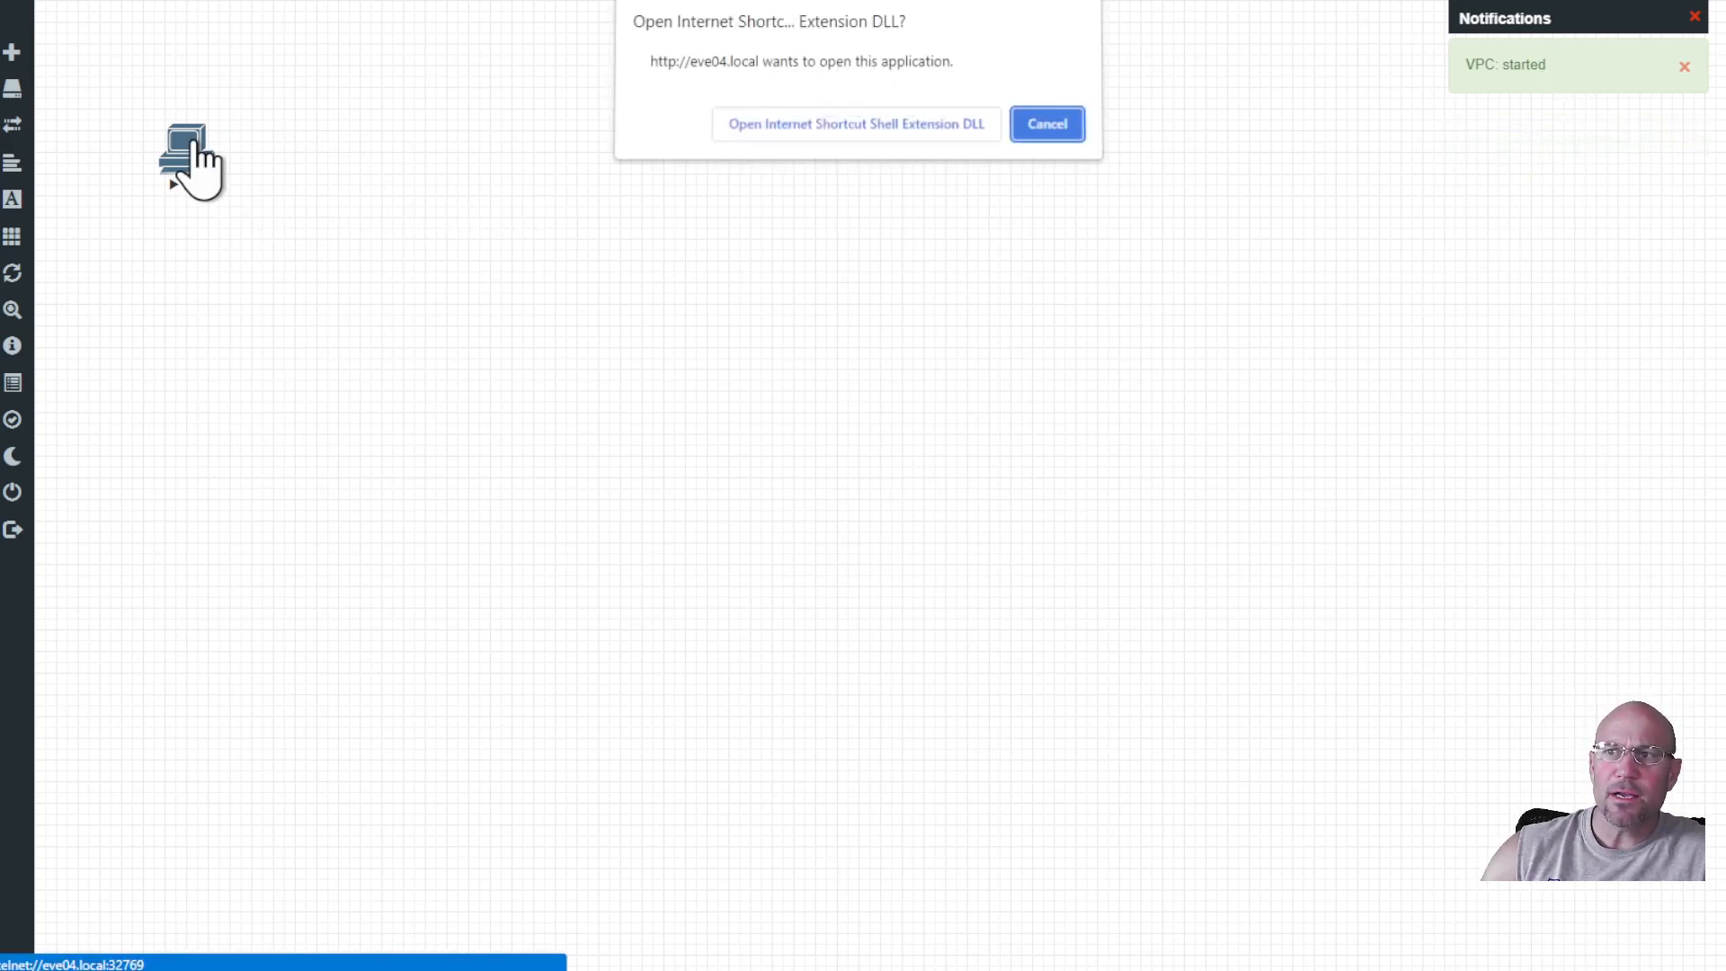
click(840, 135)
drag(569, 142, 406, 217)
text(?)
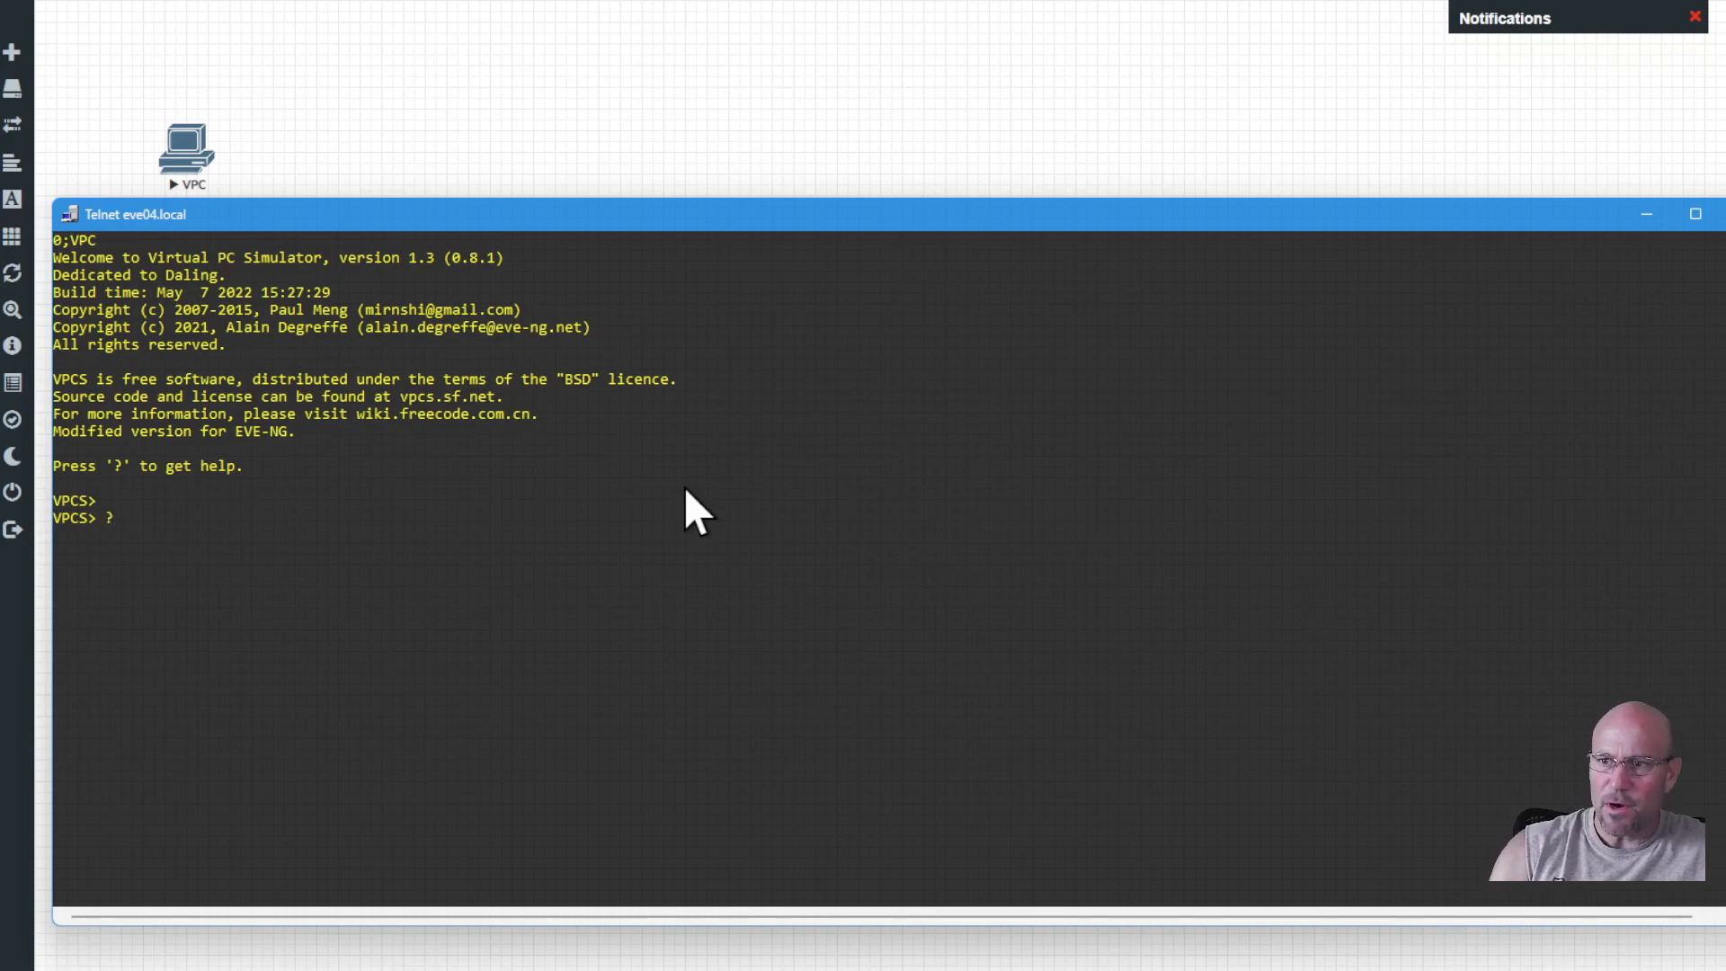
key(Return)
key(Return)
key(Return)
key(Return)
key(Return)
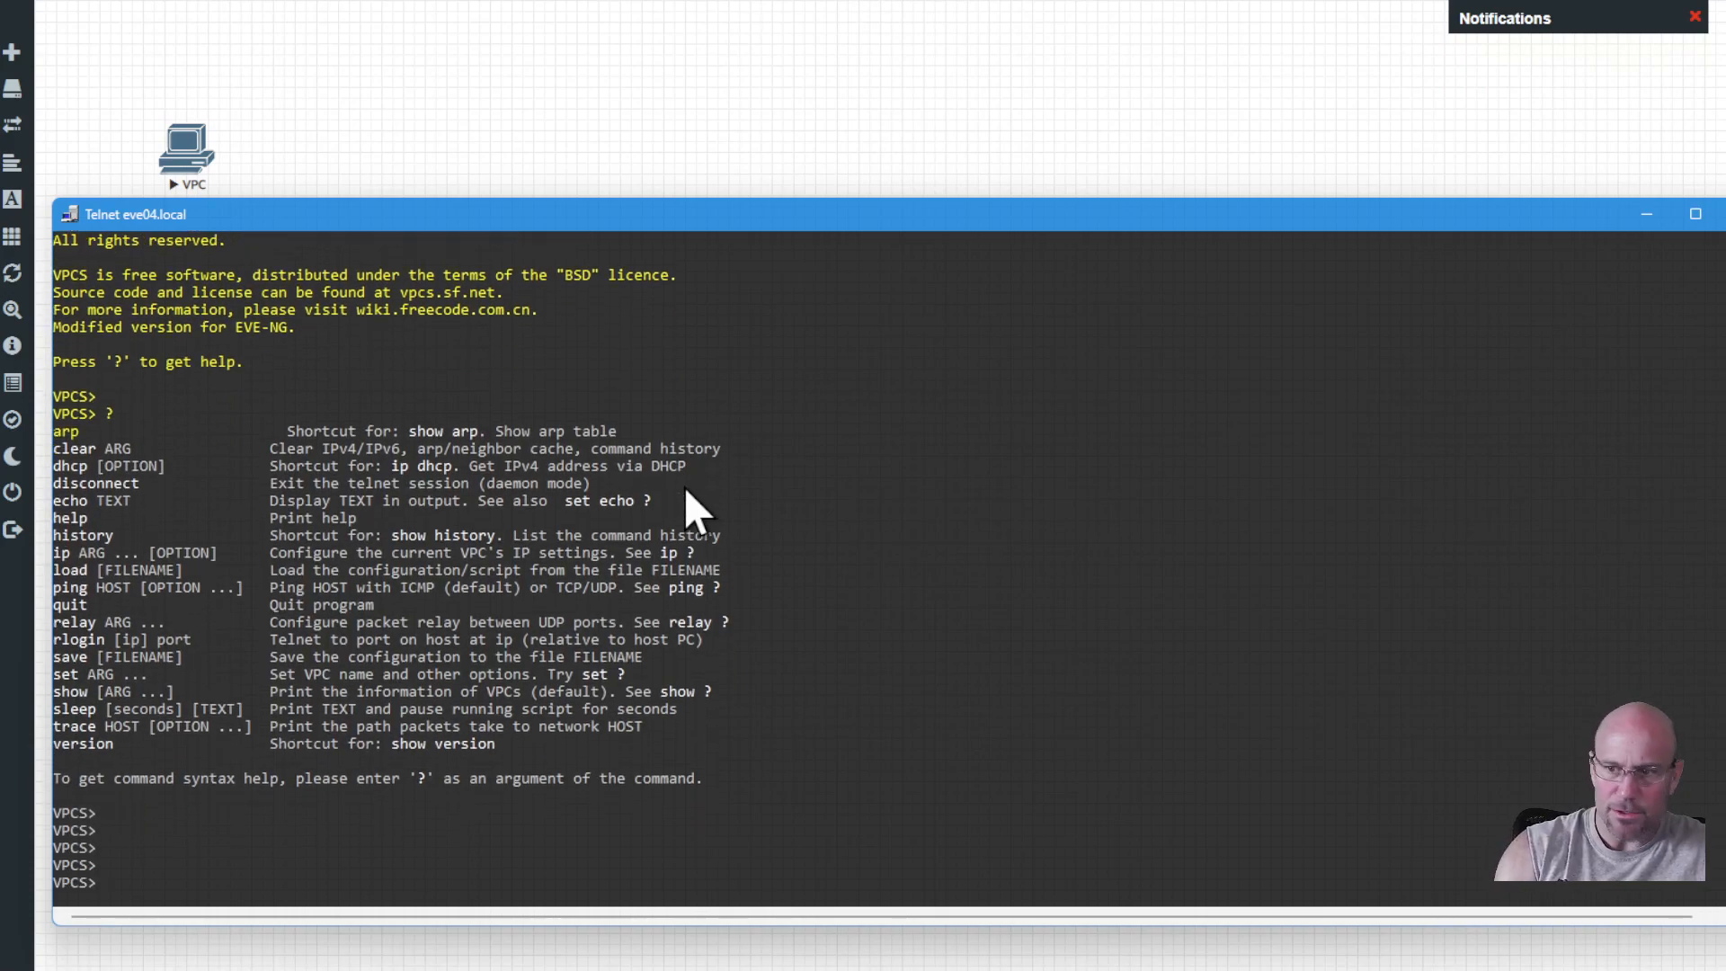
text(show)
key(Return)
key(Return)
key(Return)
key(Return)
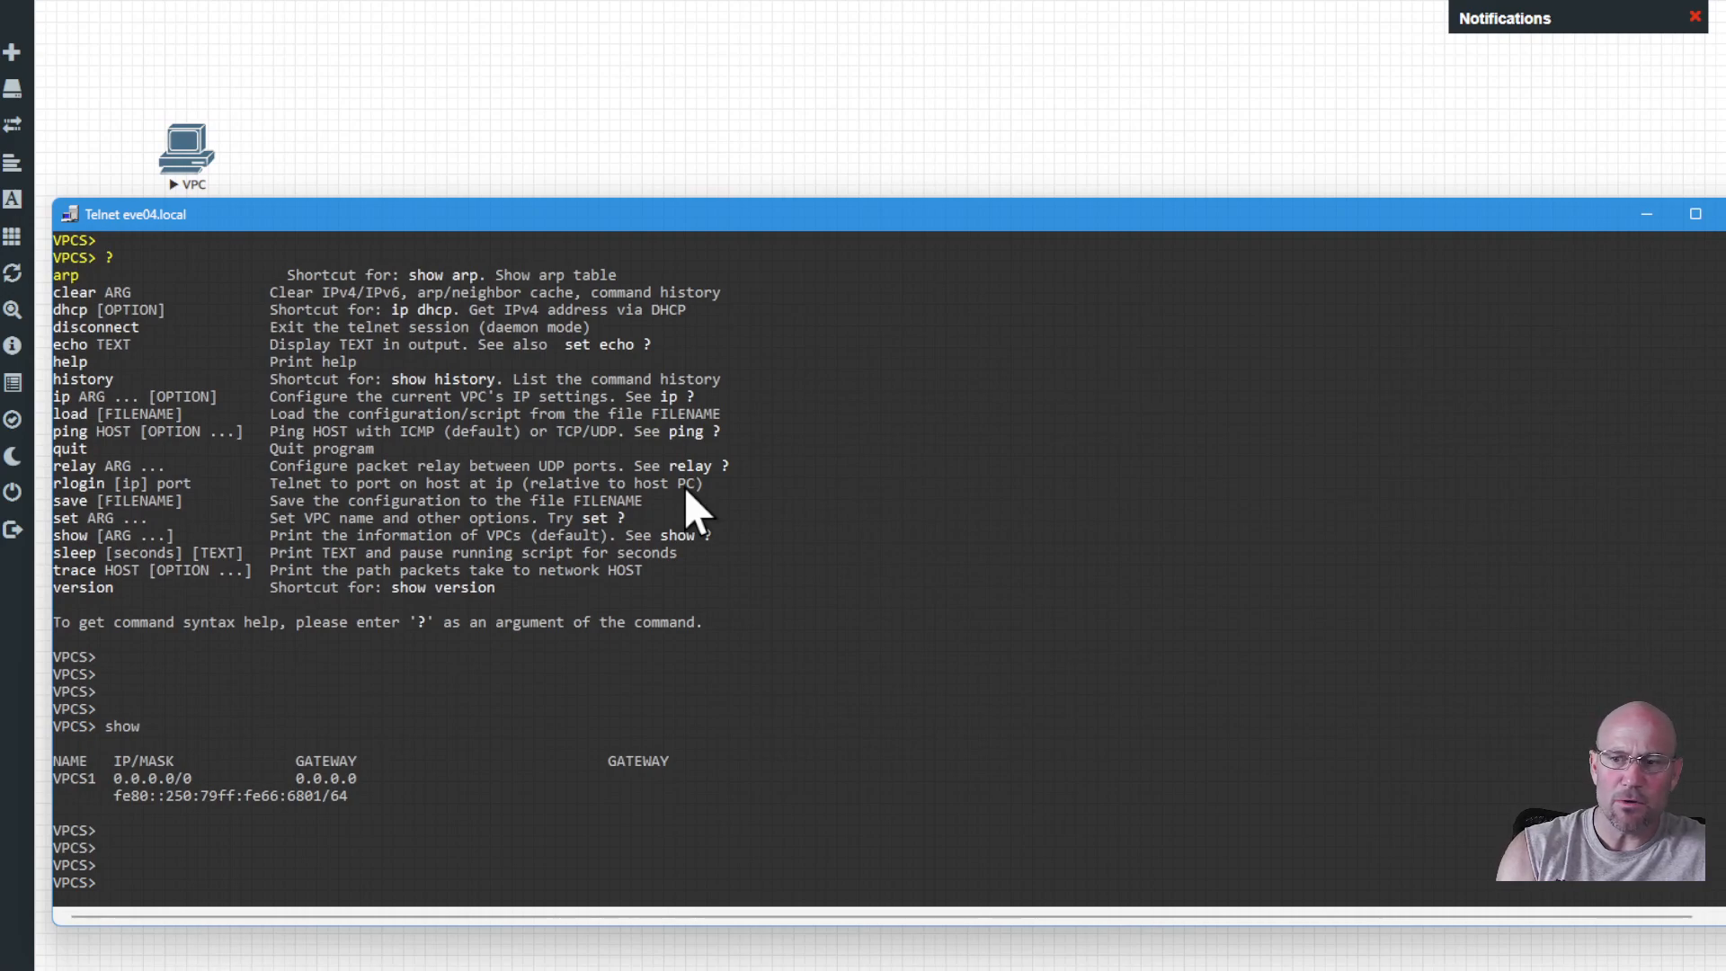
key(Return)
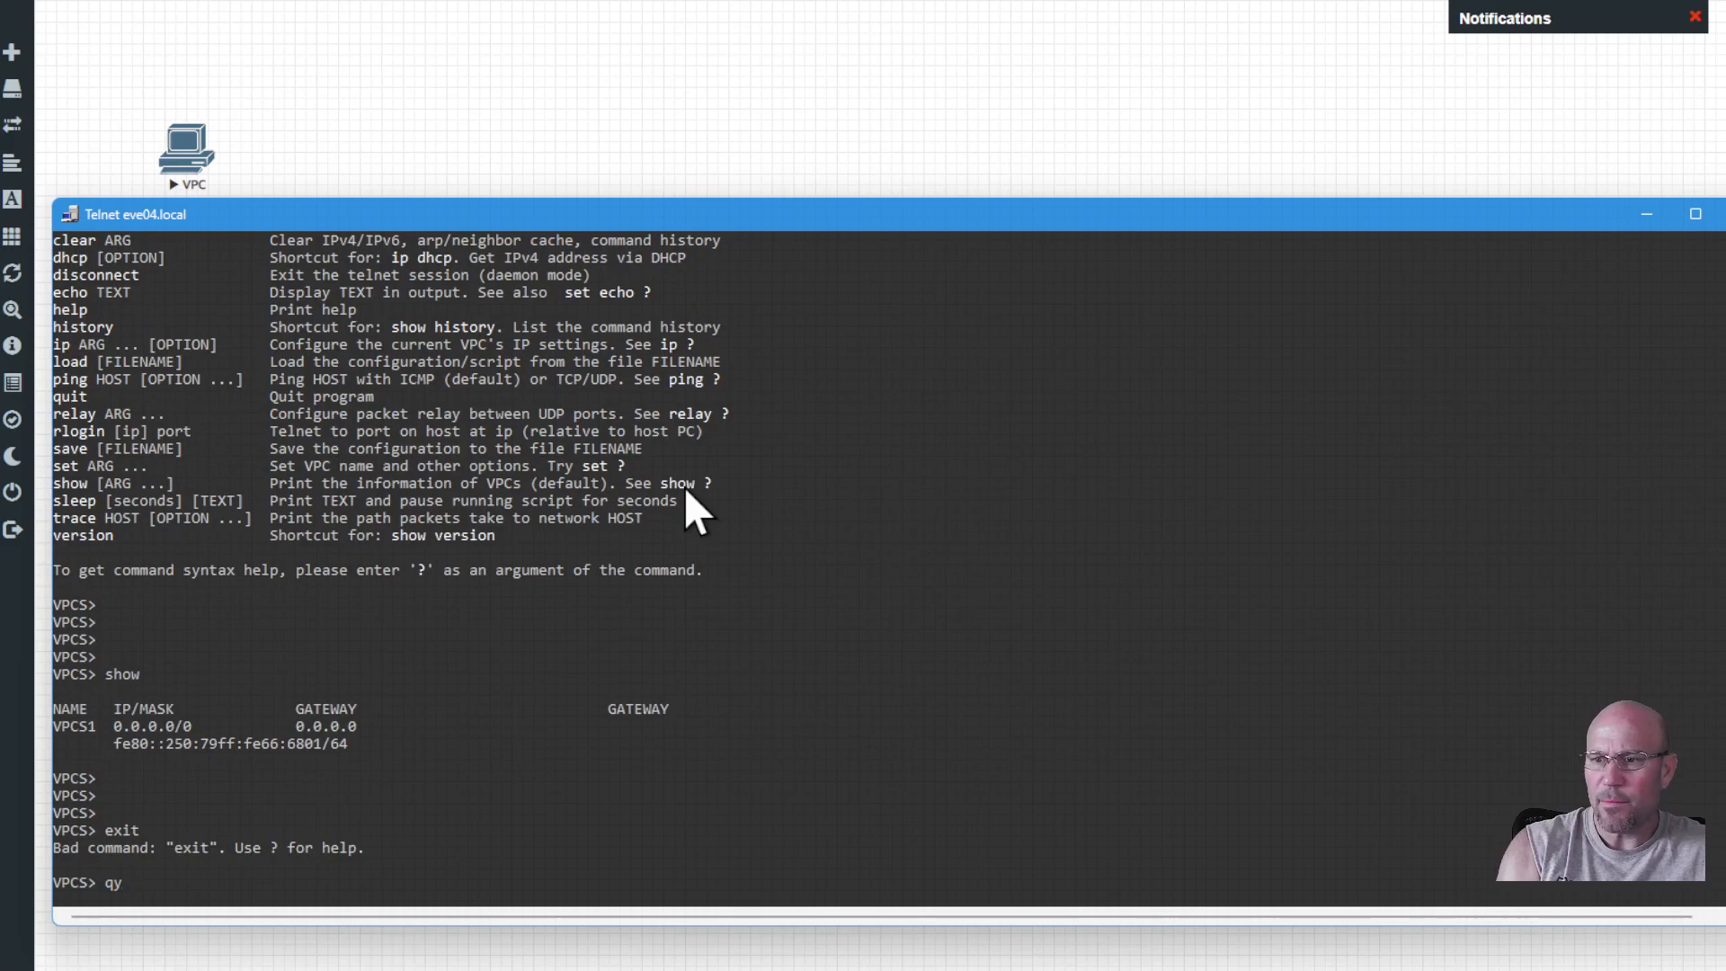
Run ? once more, then quit the VPC console.
text(?)
key(Return)
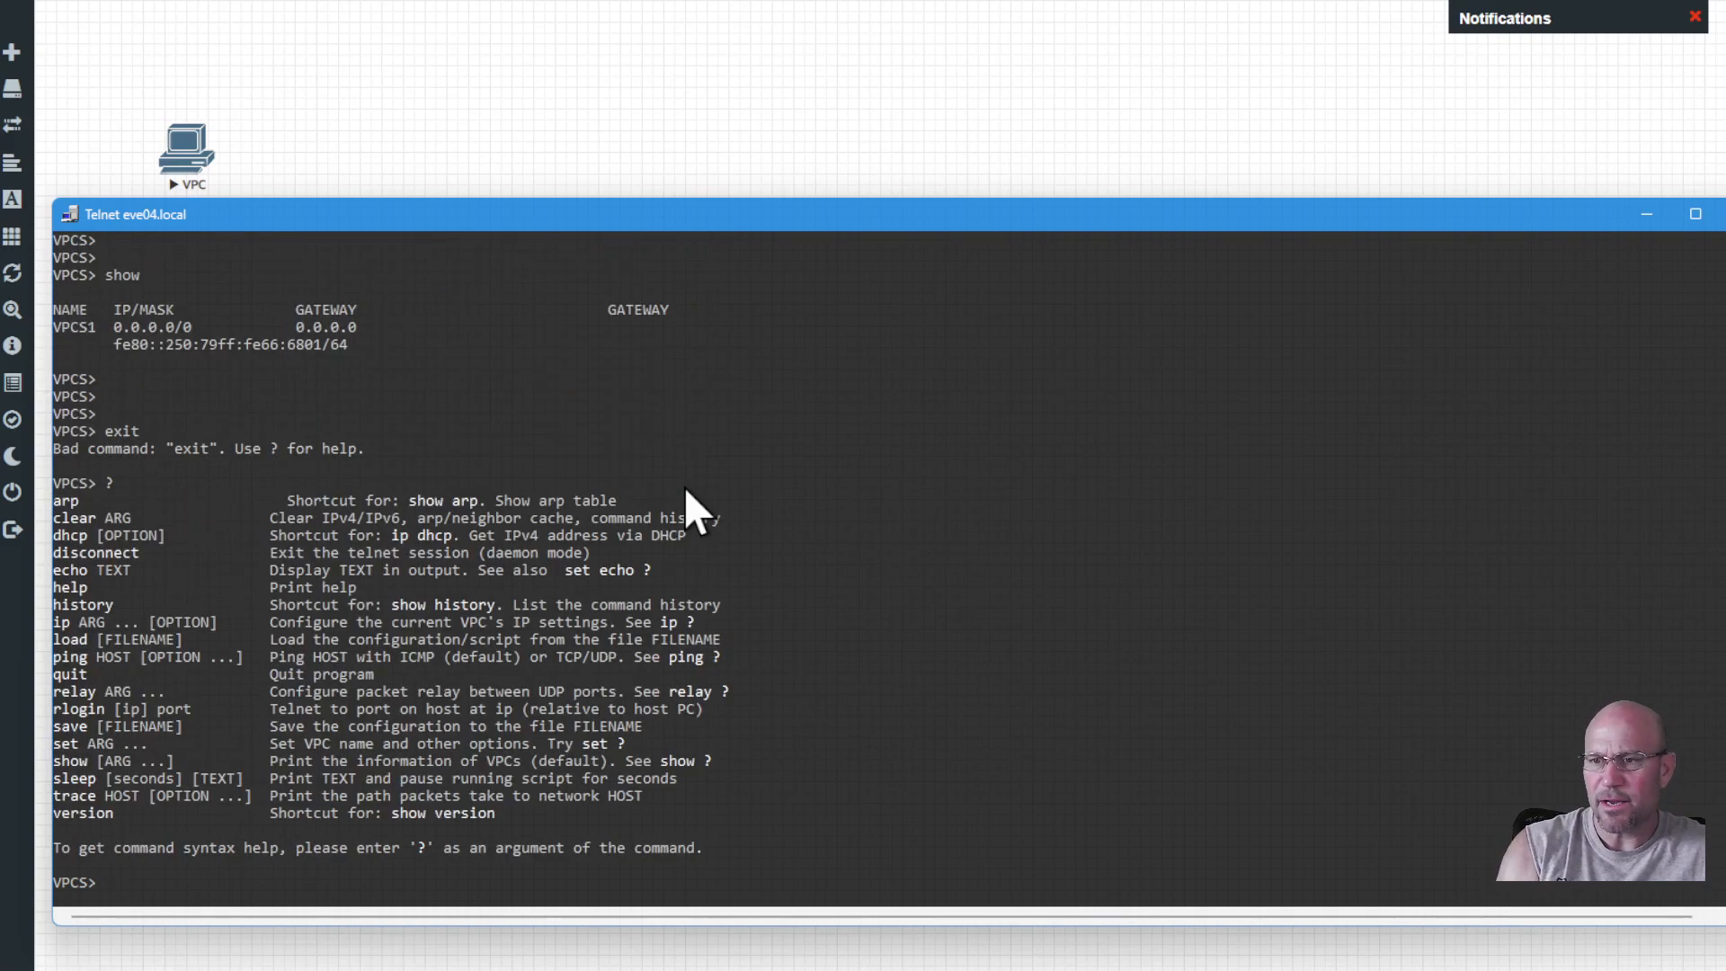
text(quit)
key(Return)
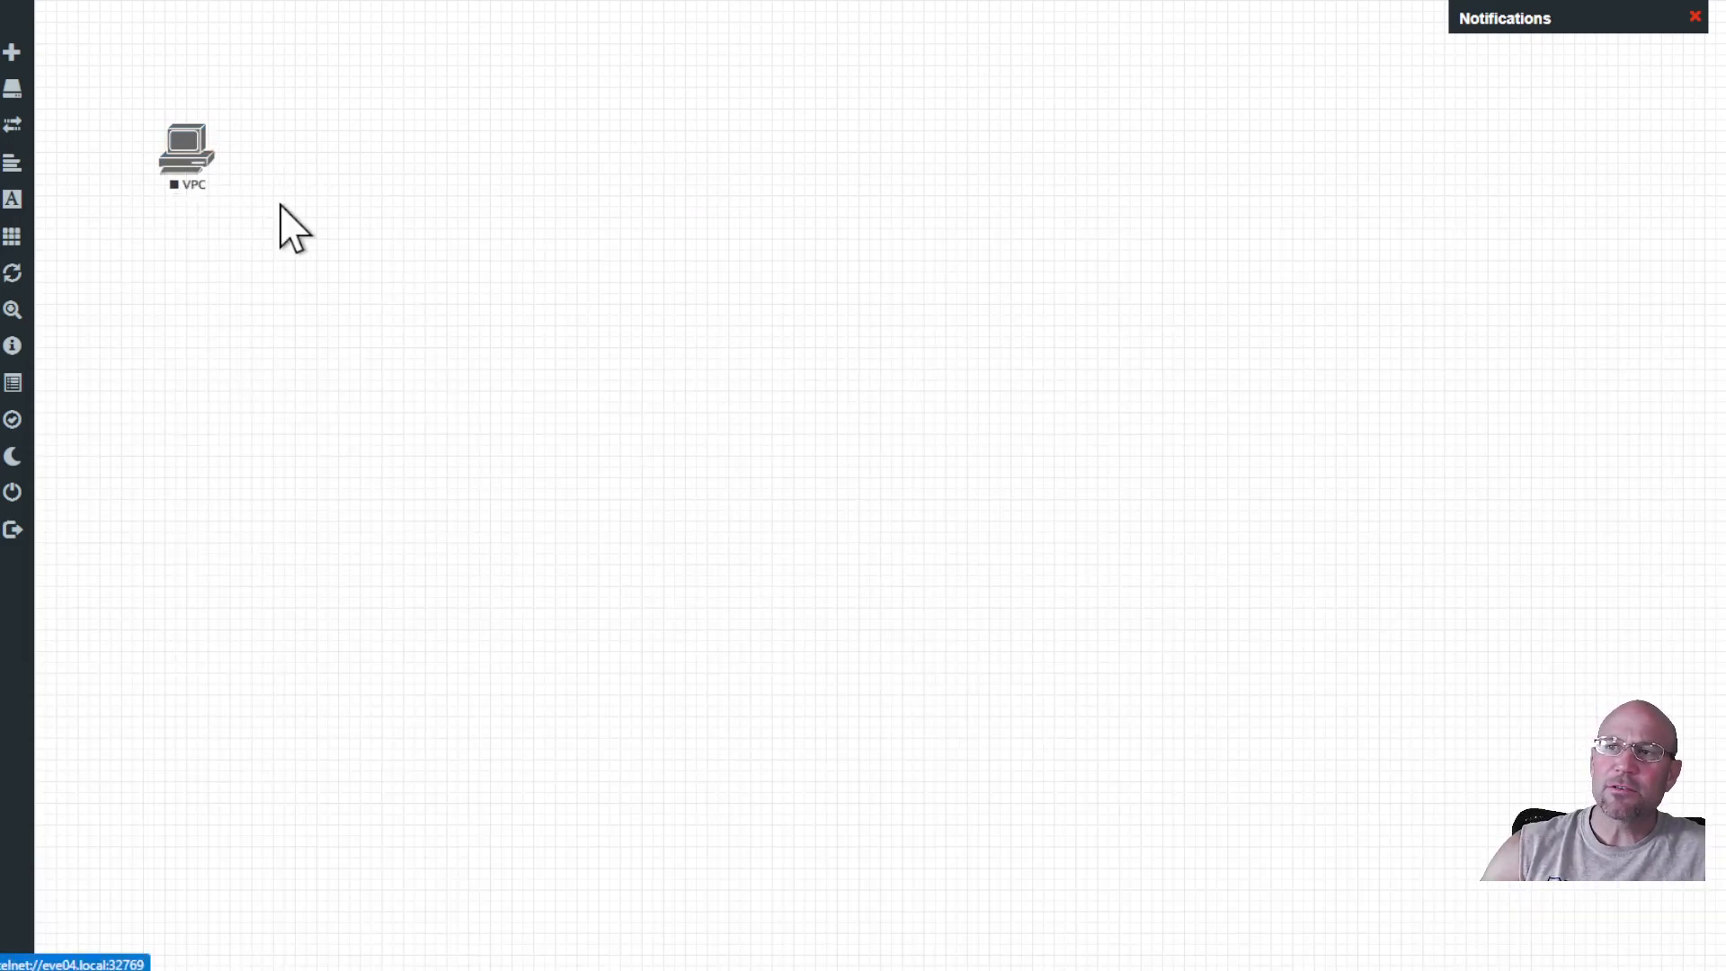
Start the VPC node, then stop it and start it again.
right_click(189, 176)
click(215, 204)
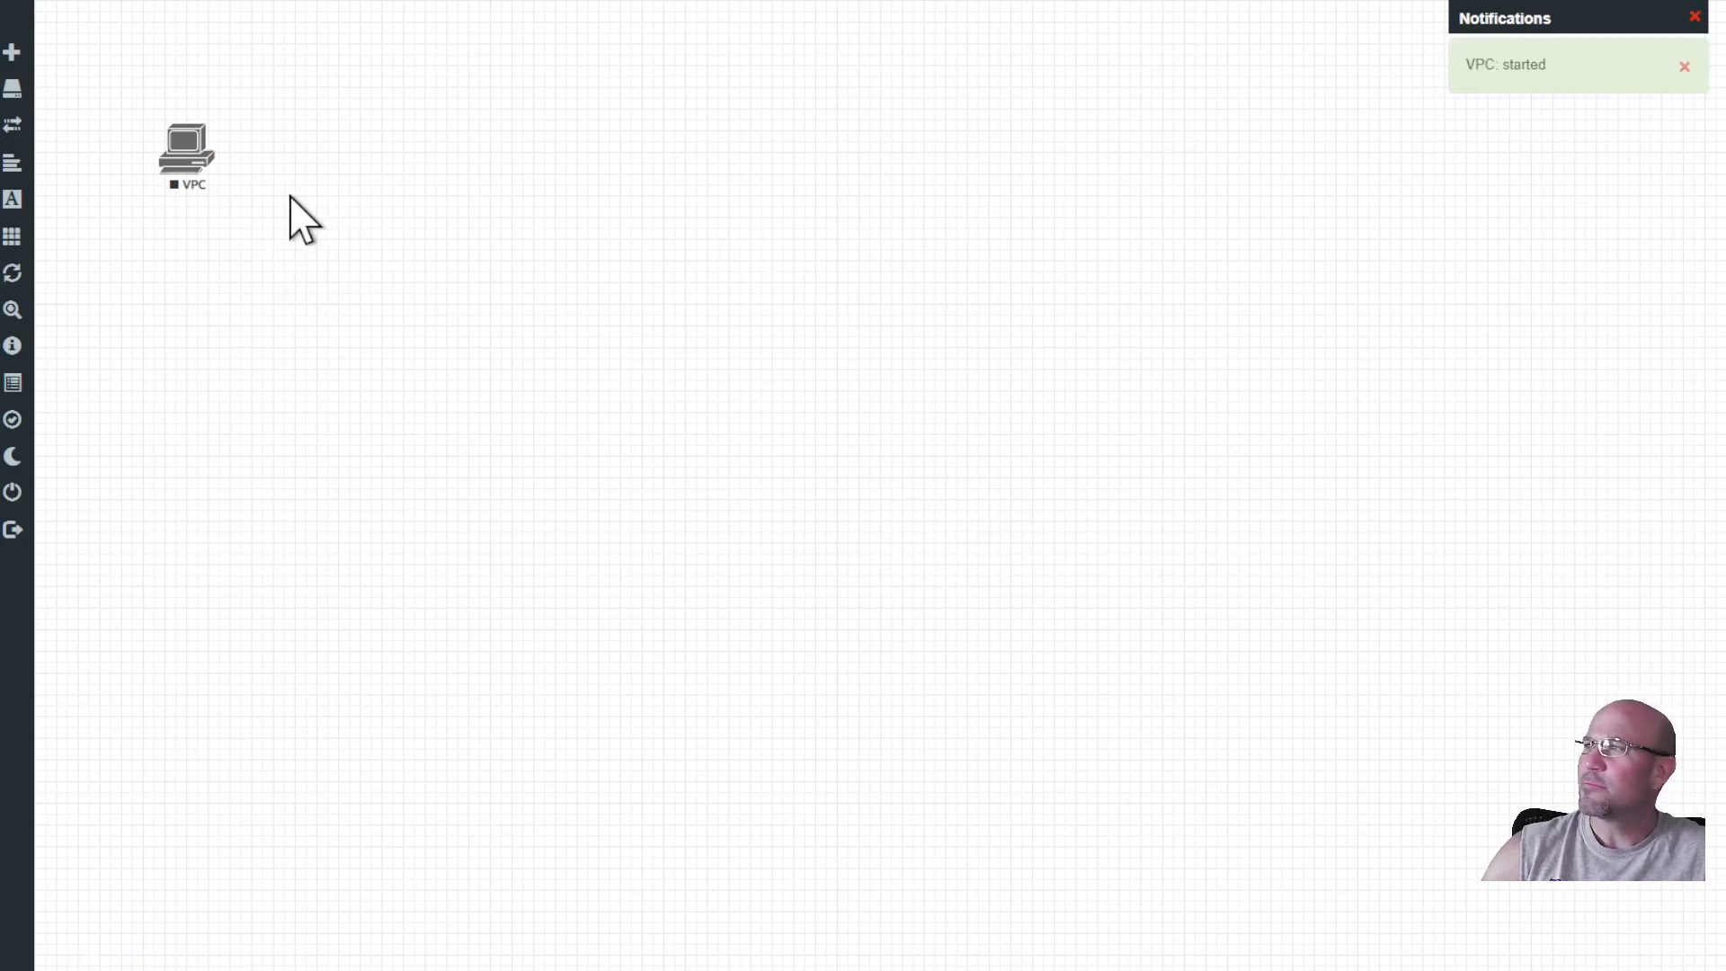
right_click(191, 173)
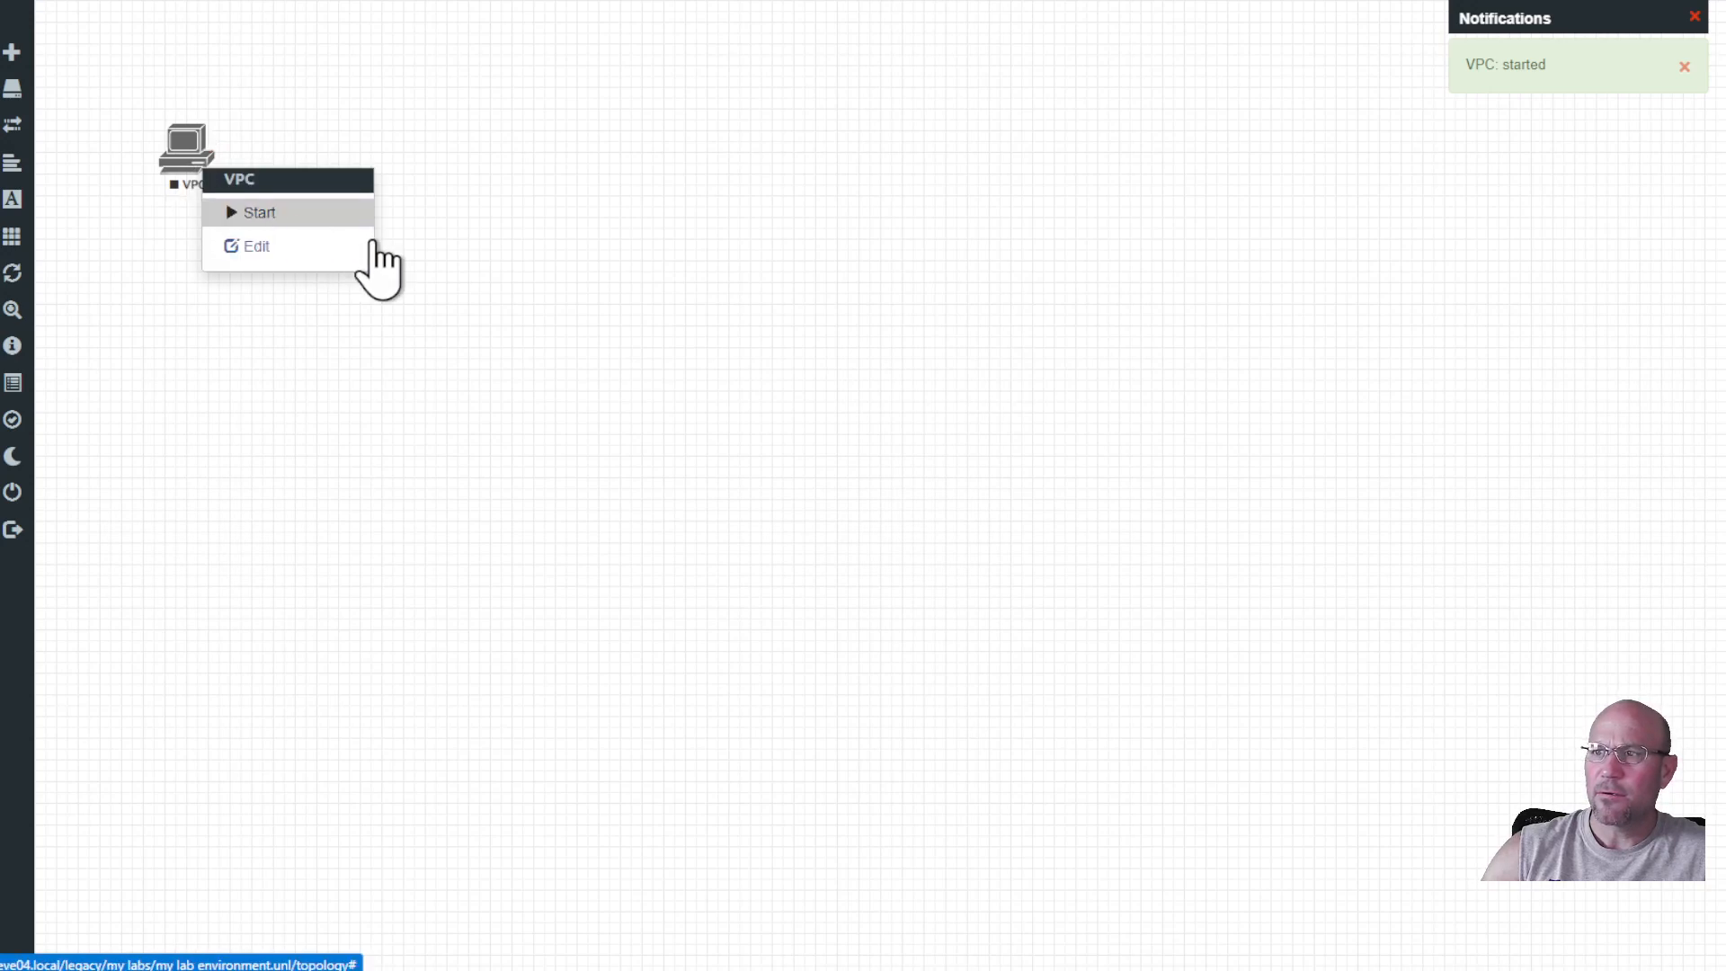
right_click(190, 171)
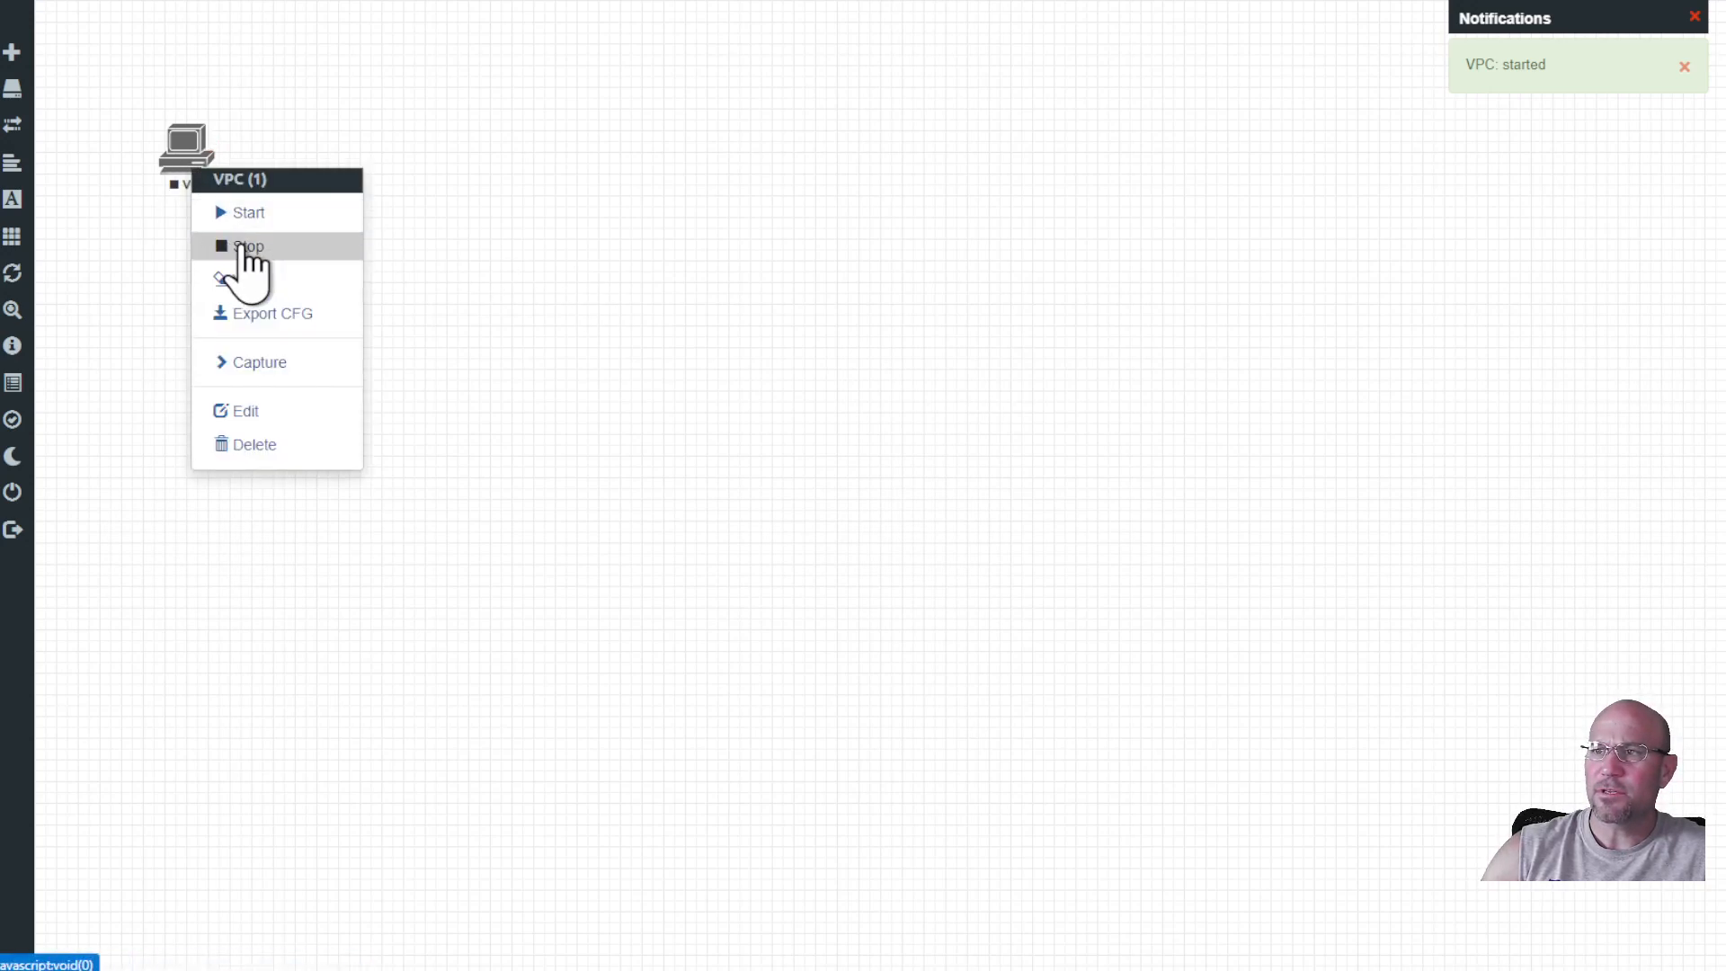
right_click(179, 160)
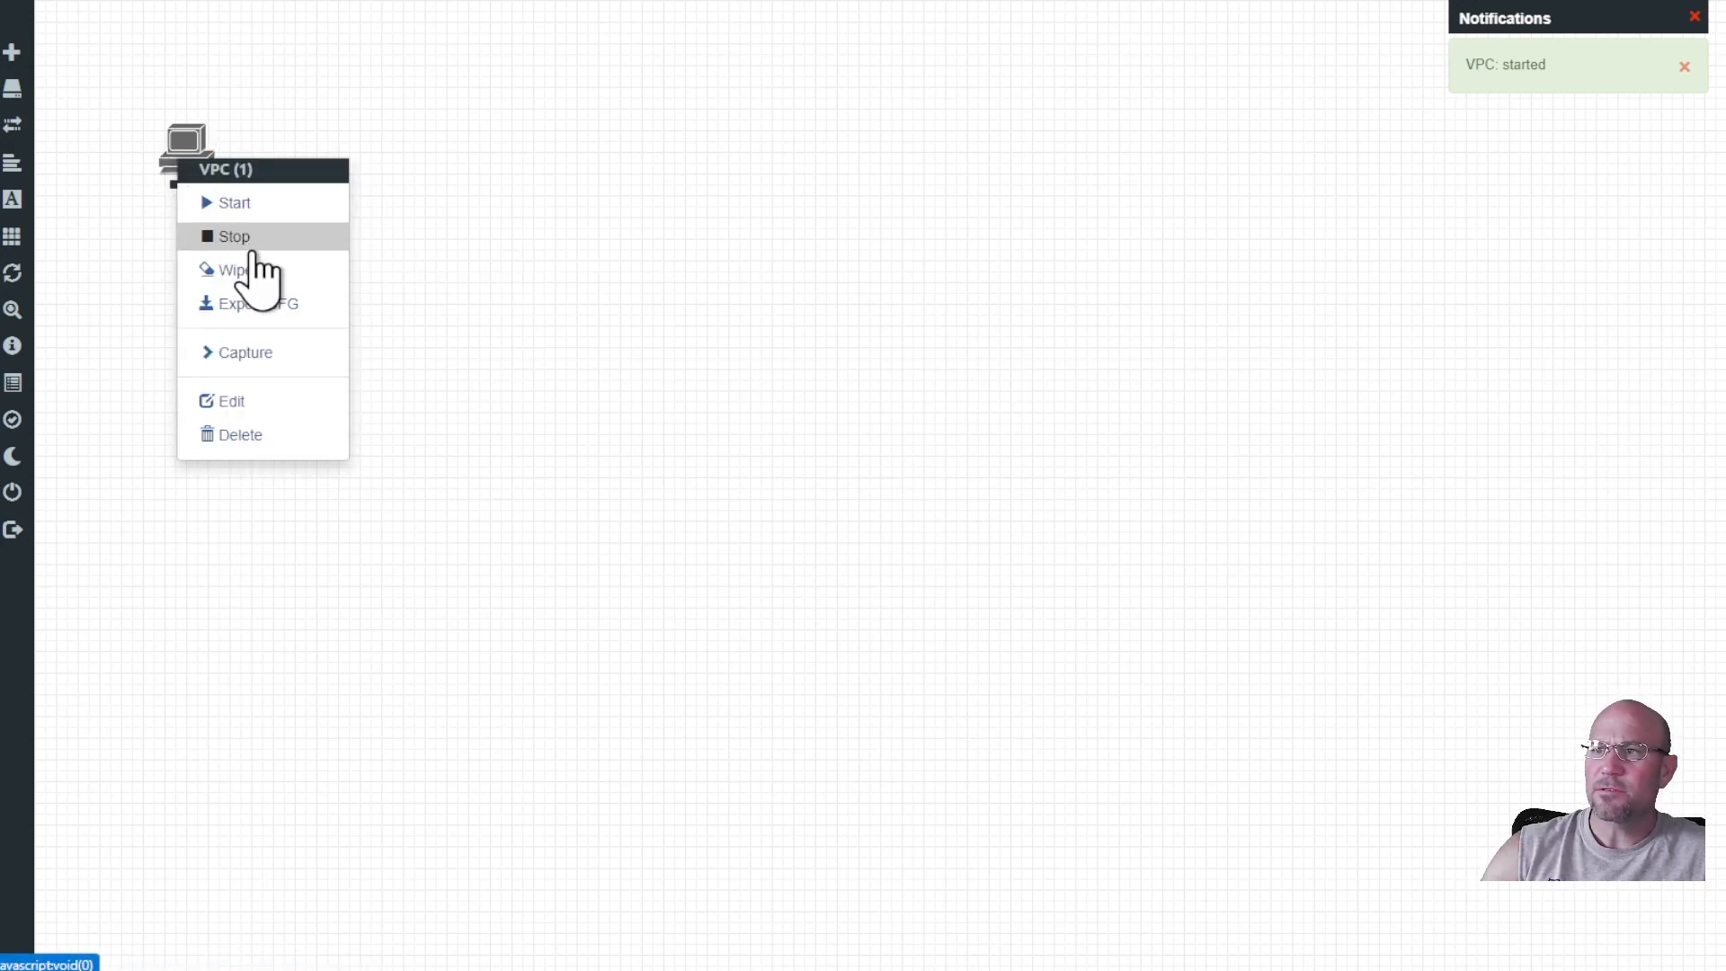
click(232, 237)
right_click(200, 166)
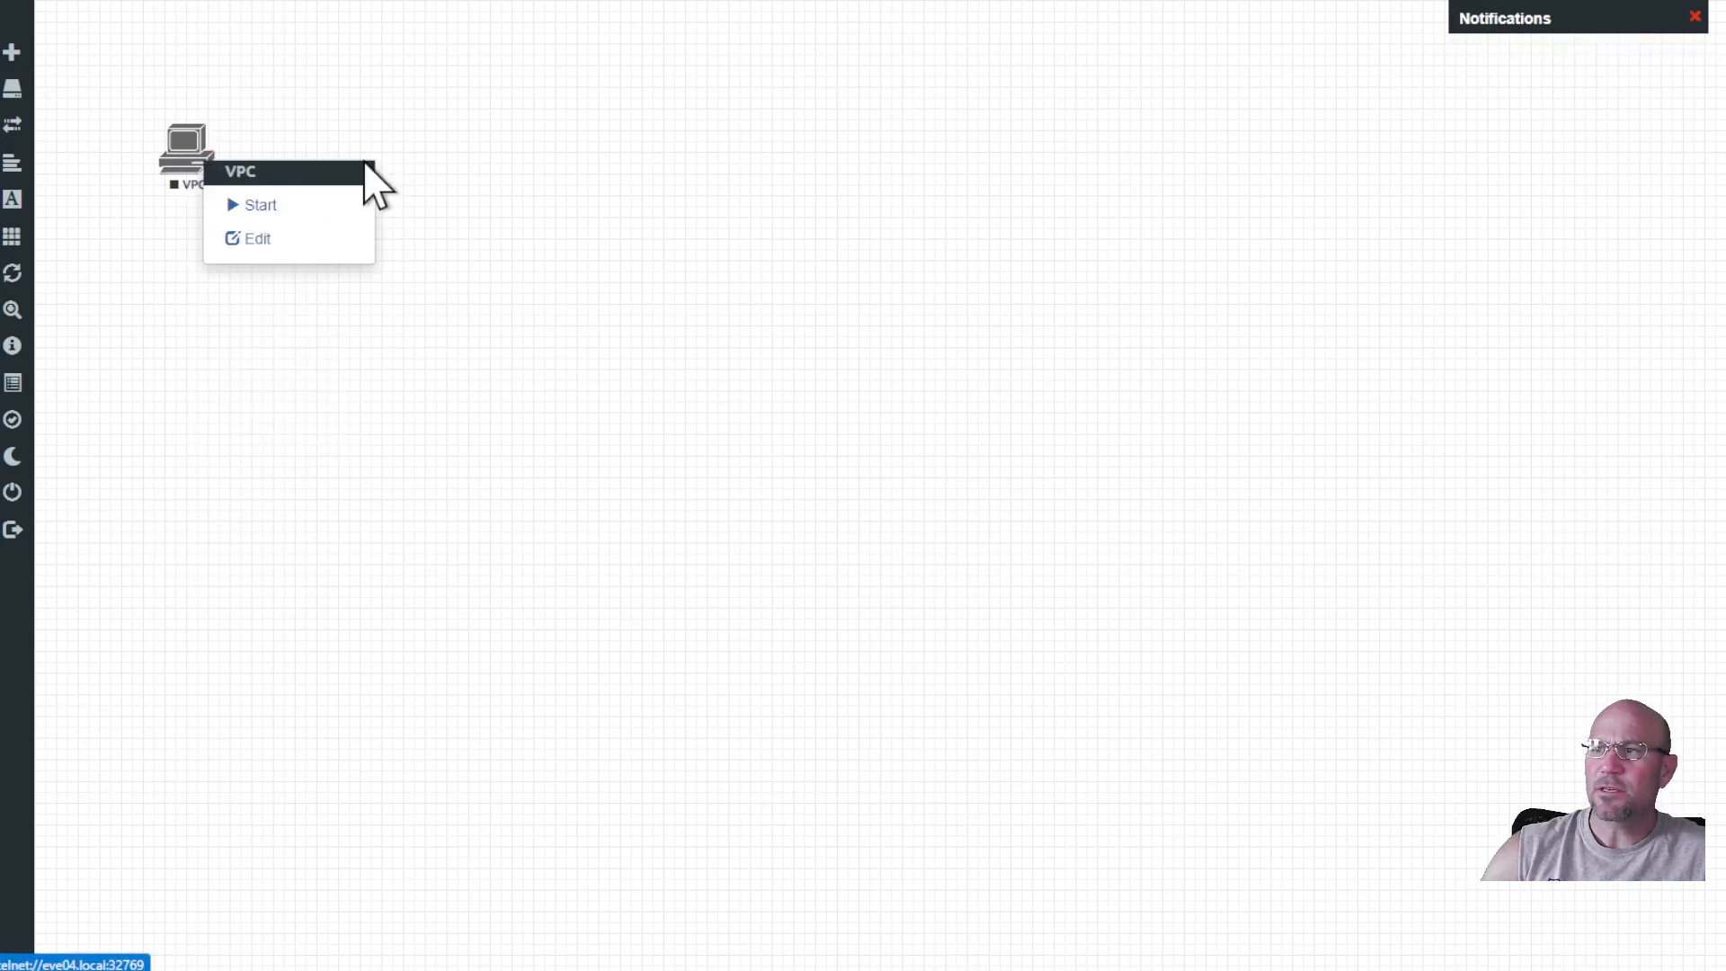
click(264, 209)
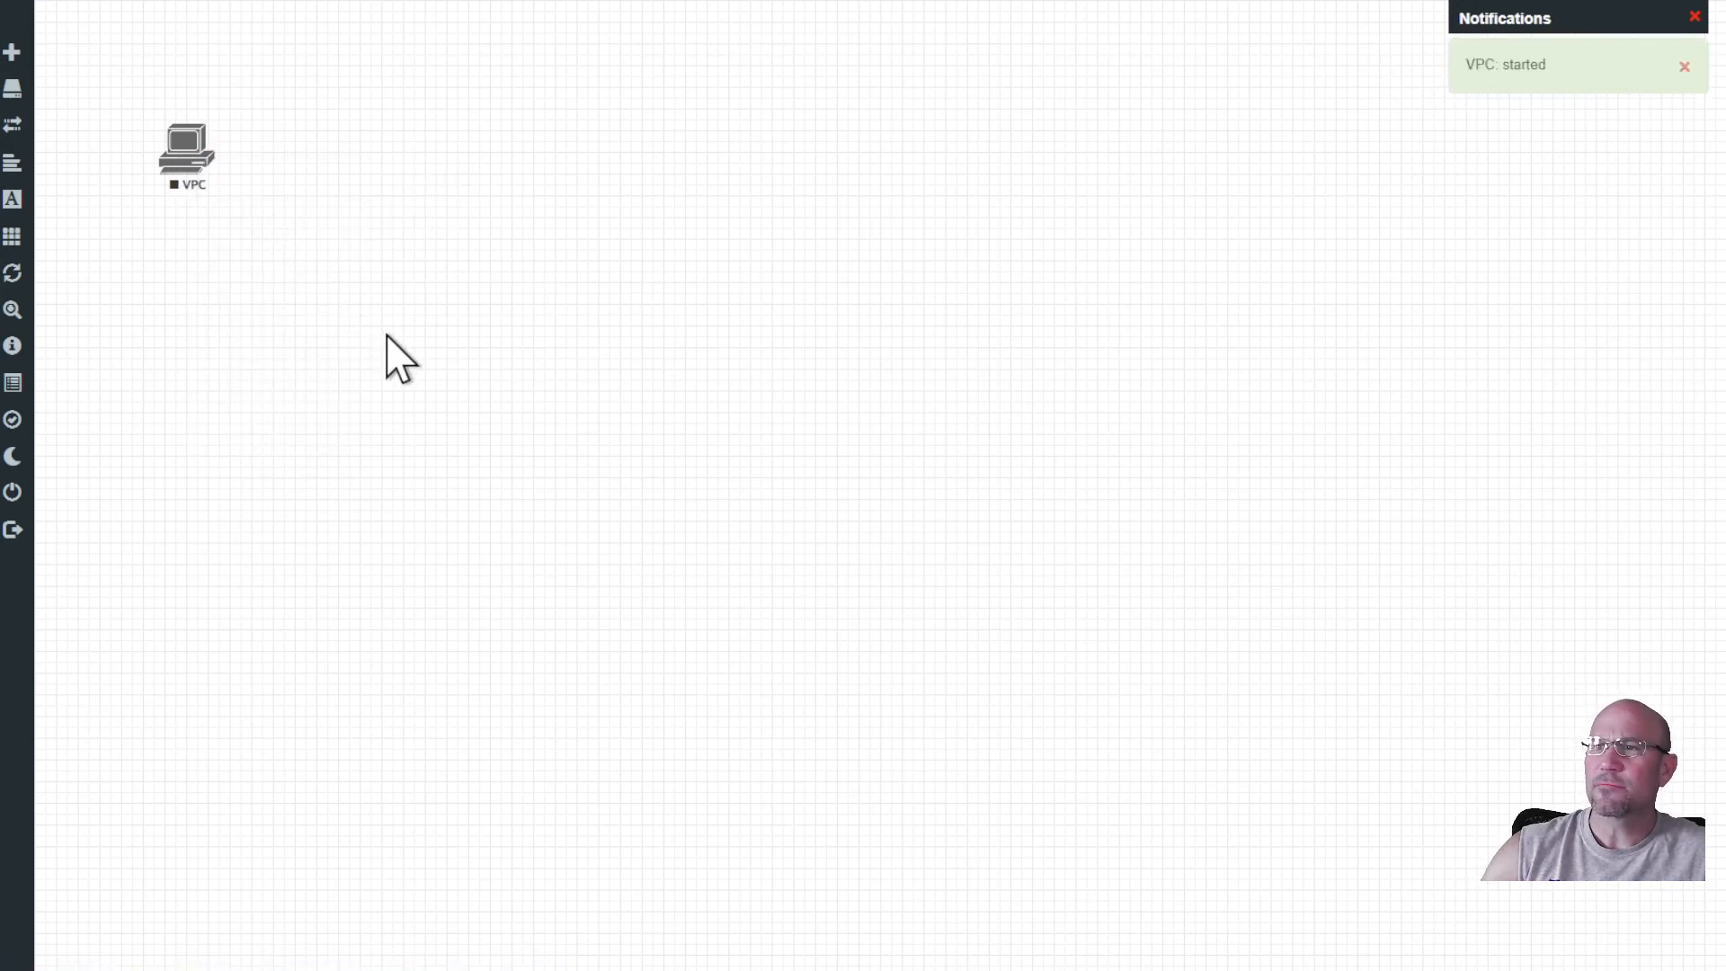
right_click(189, 163)
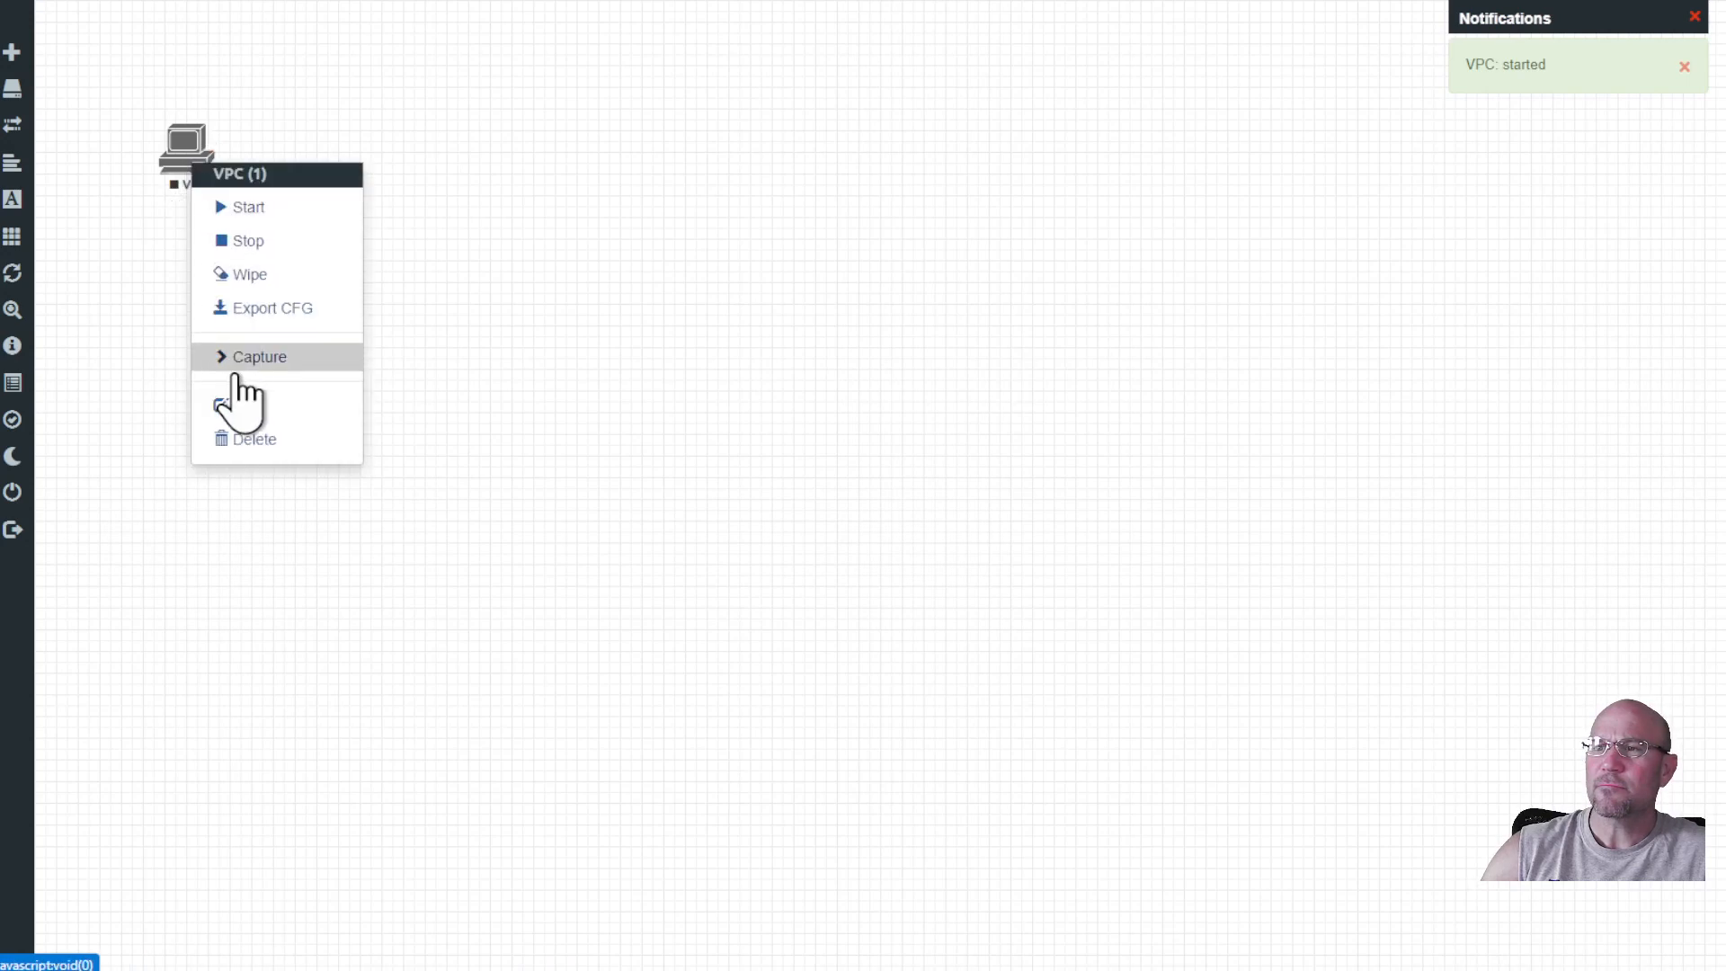
click(639, 396)
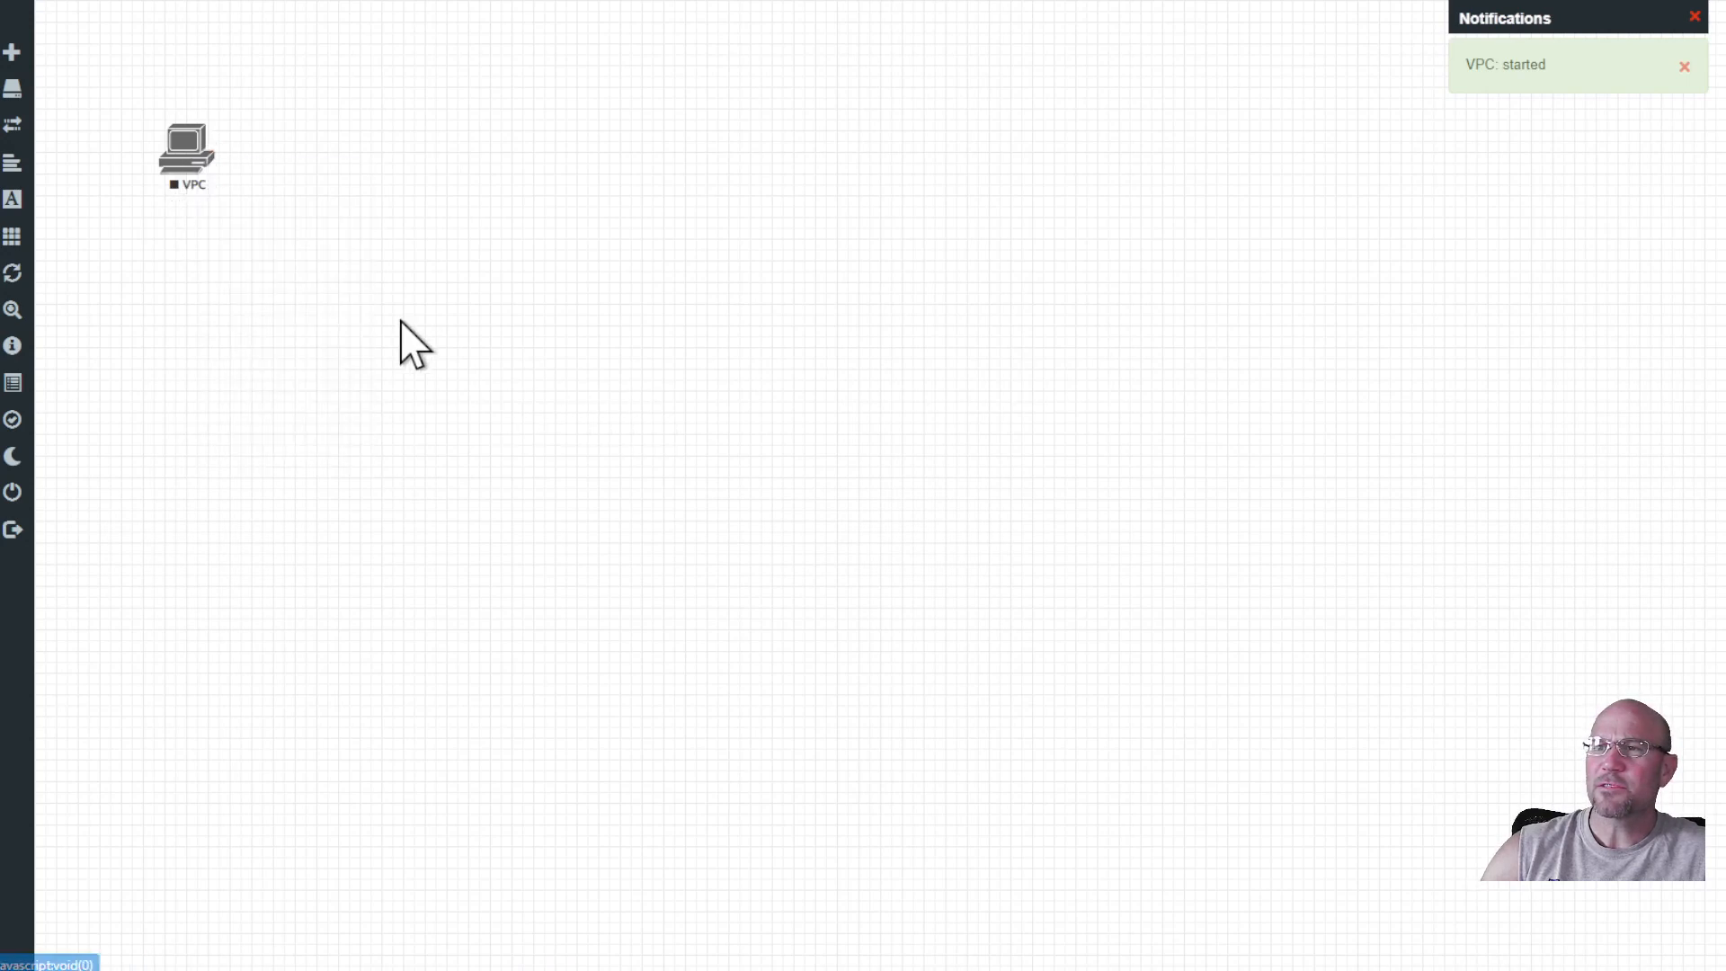
Bring up the VPC's telnet console and enter quit to end the session.
right_click(180, 149)
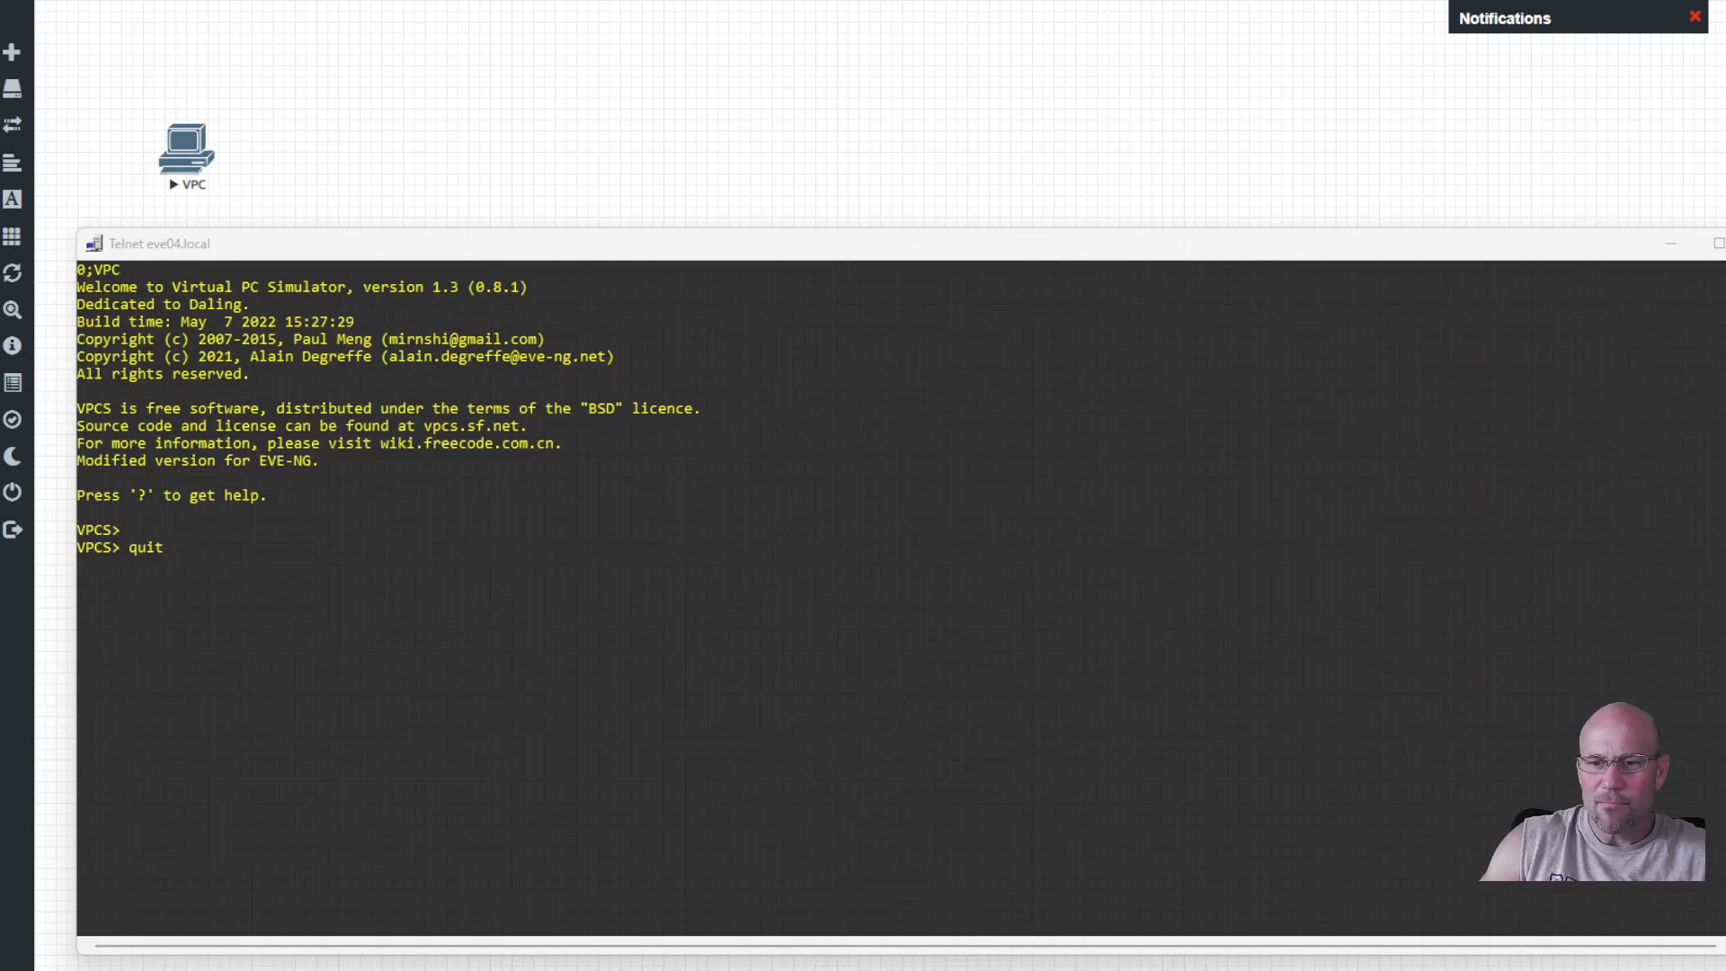
click(271, 569)
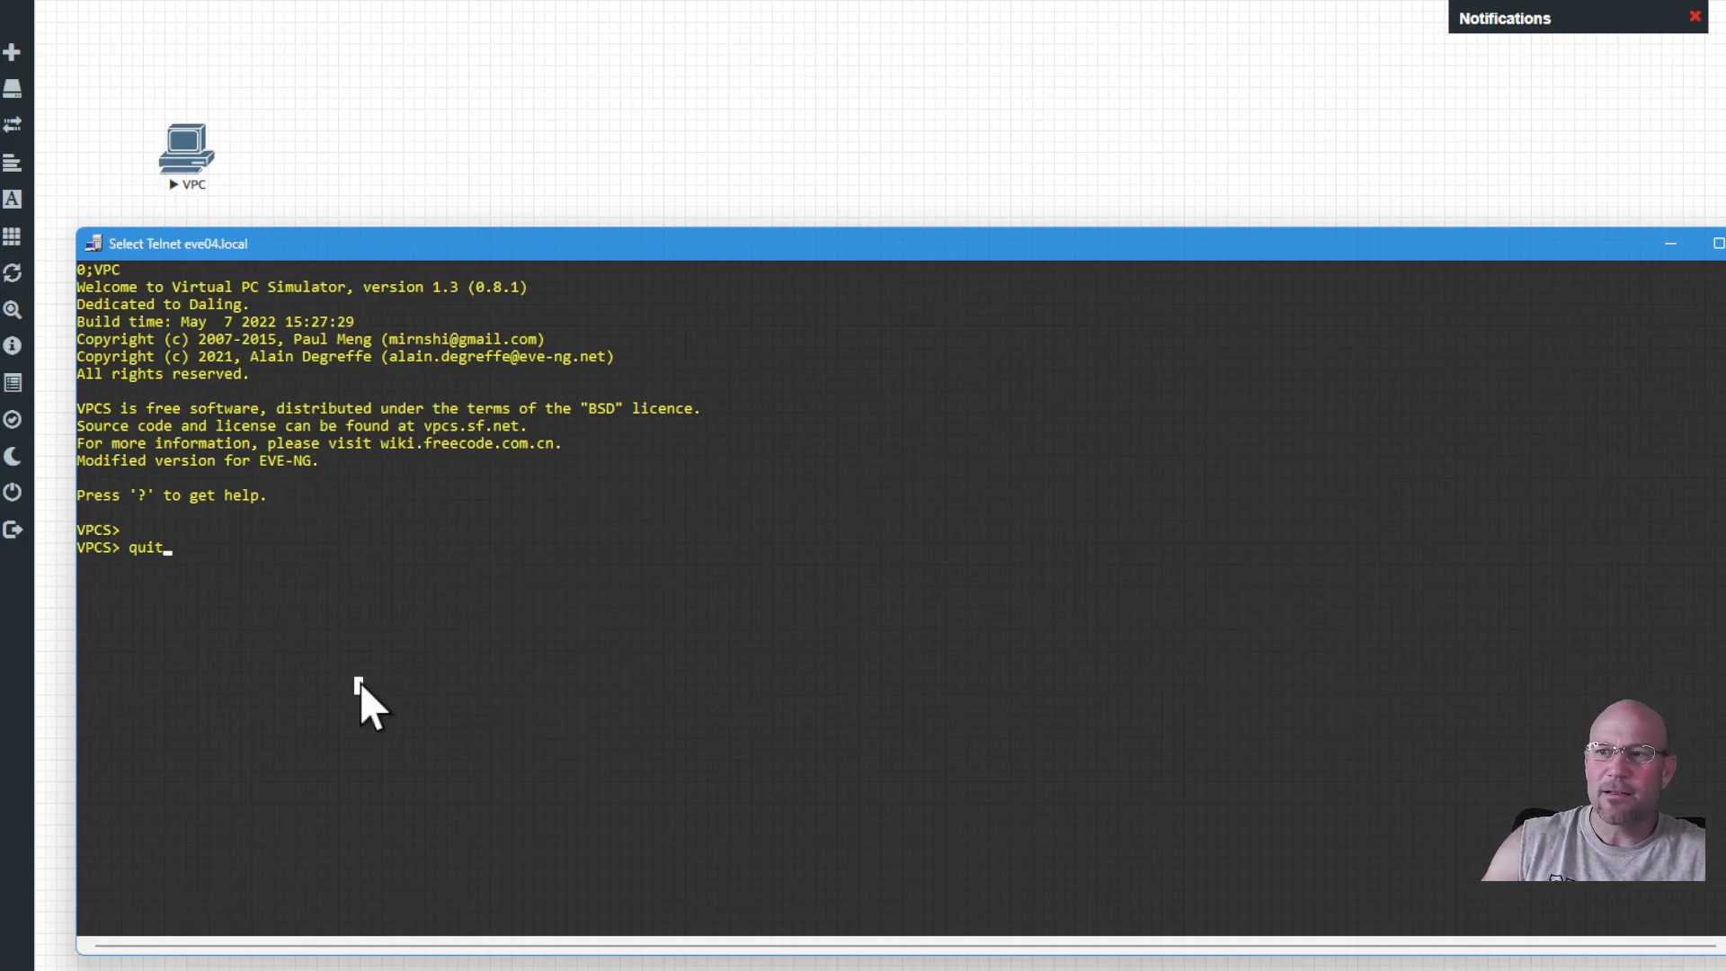
text(quit)
key(Return)
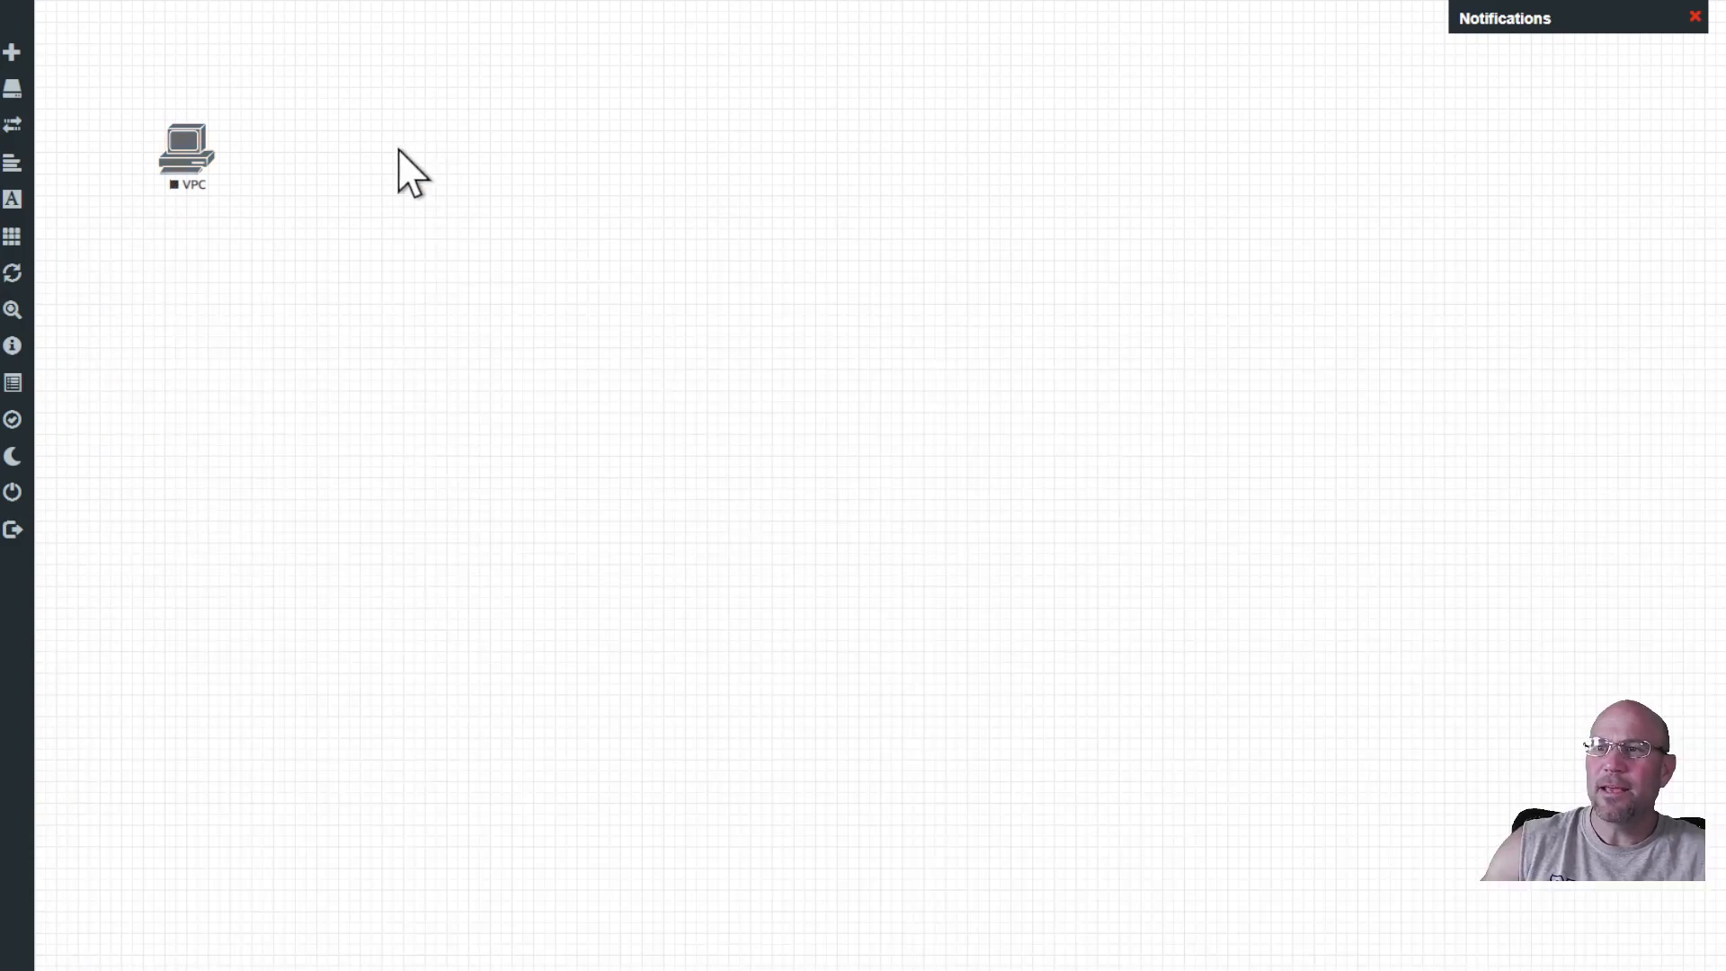
Start then stop the VPC node, and close the lab back to the File manager root.
right_click(187, 166)
click(236, 200)
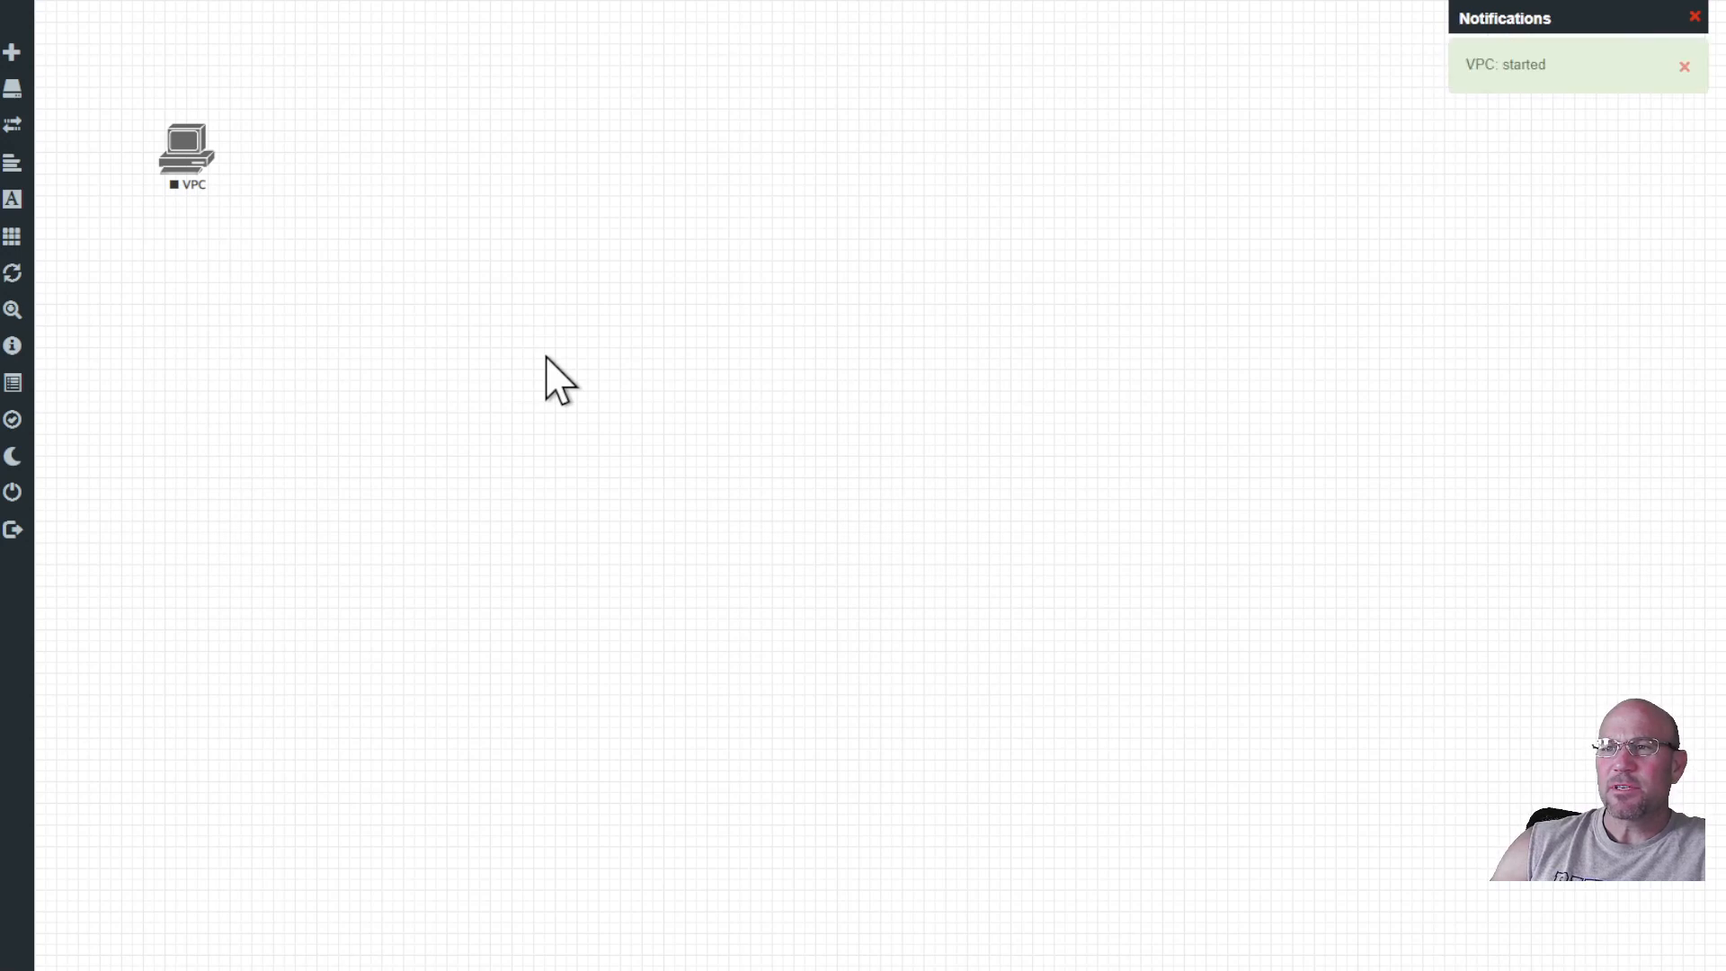
right_click(191, 172)
click(241, 248)
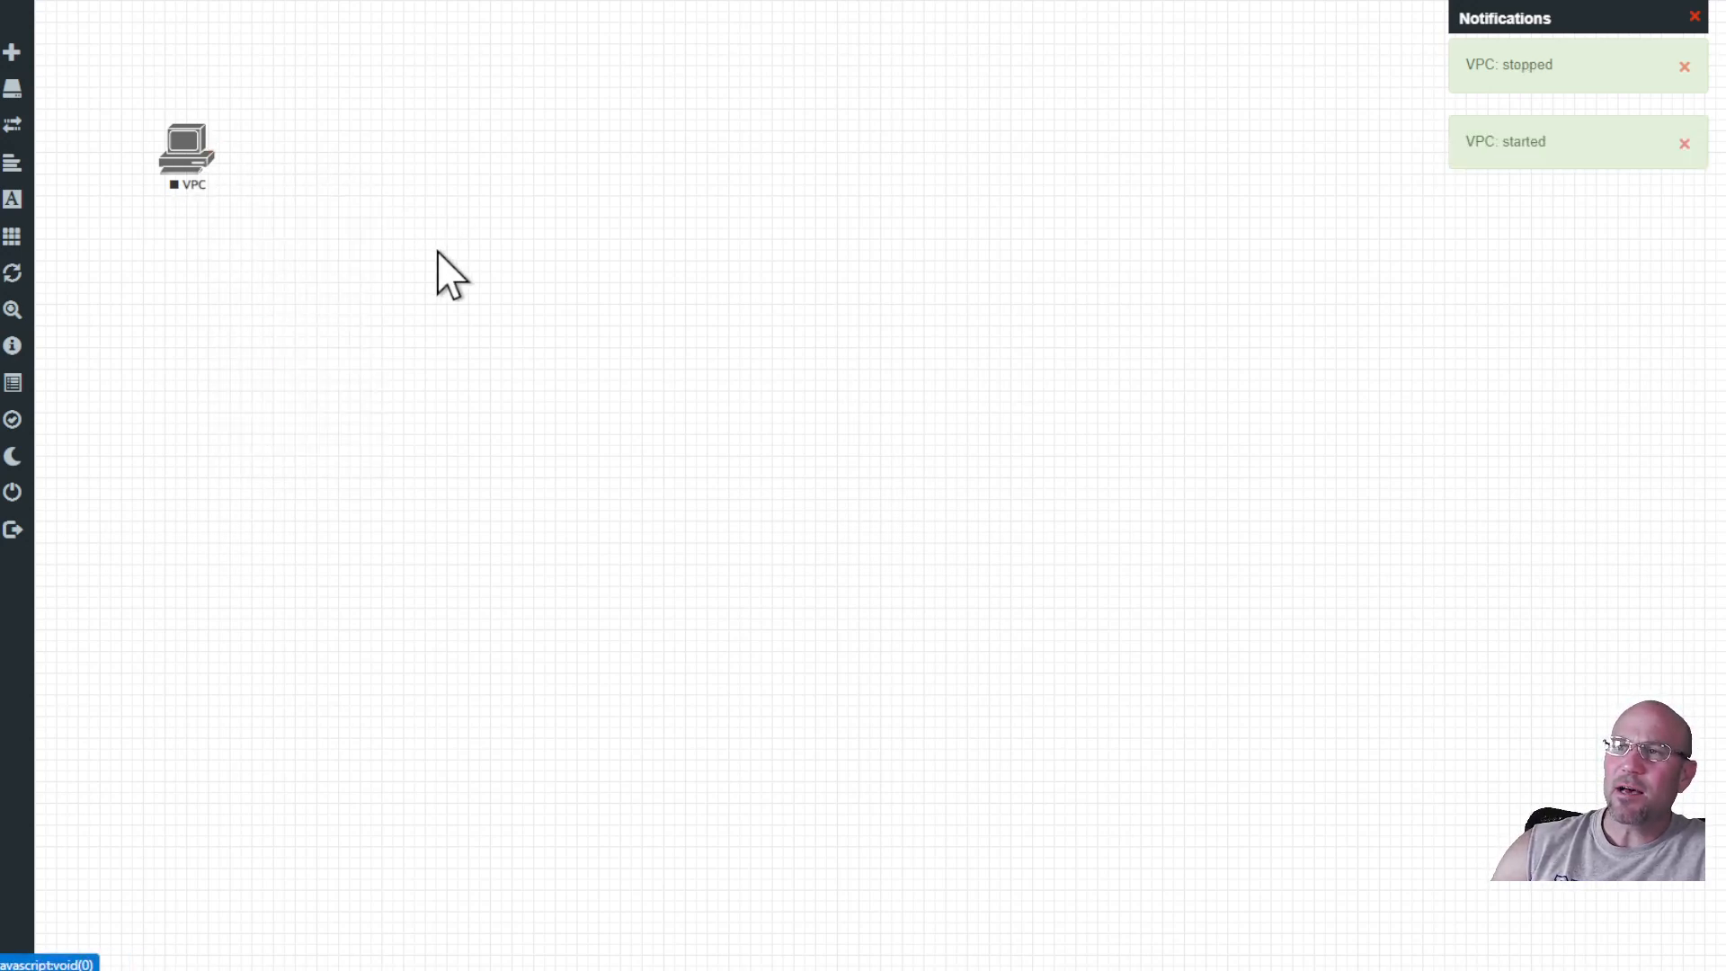
click(52, 495)
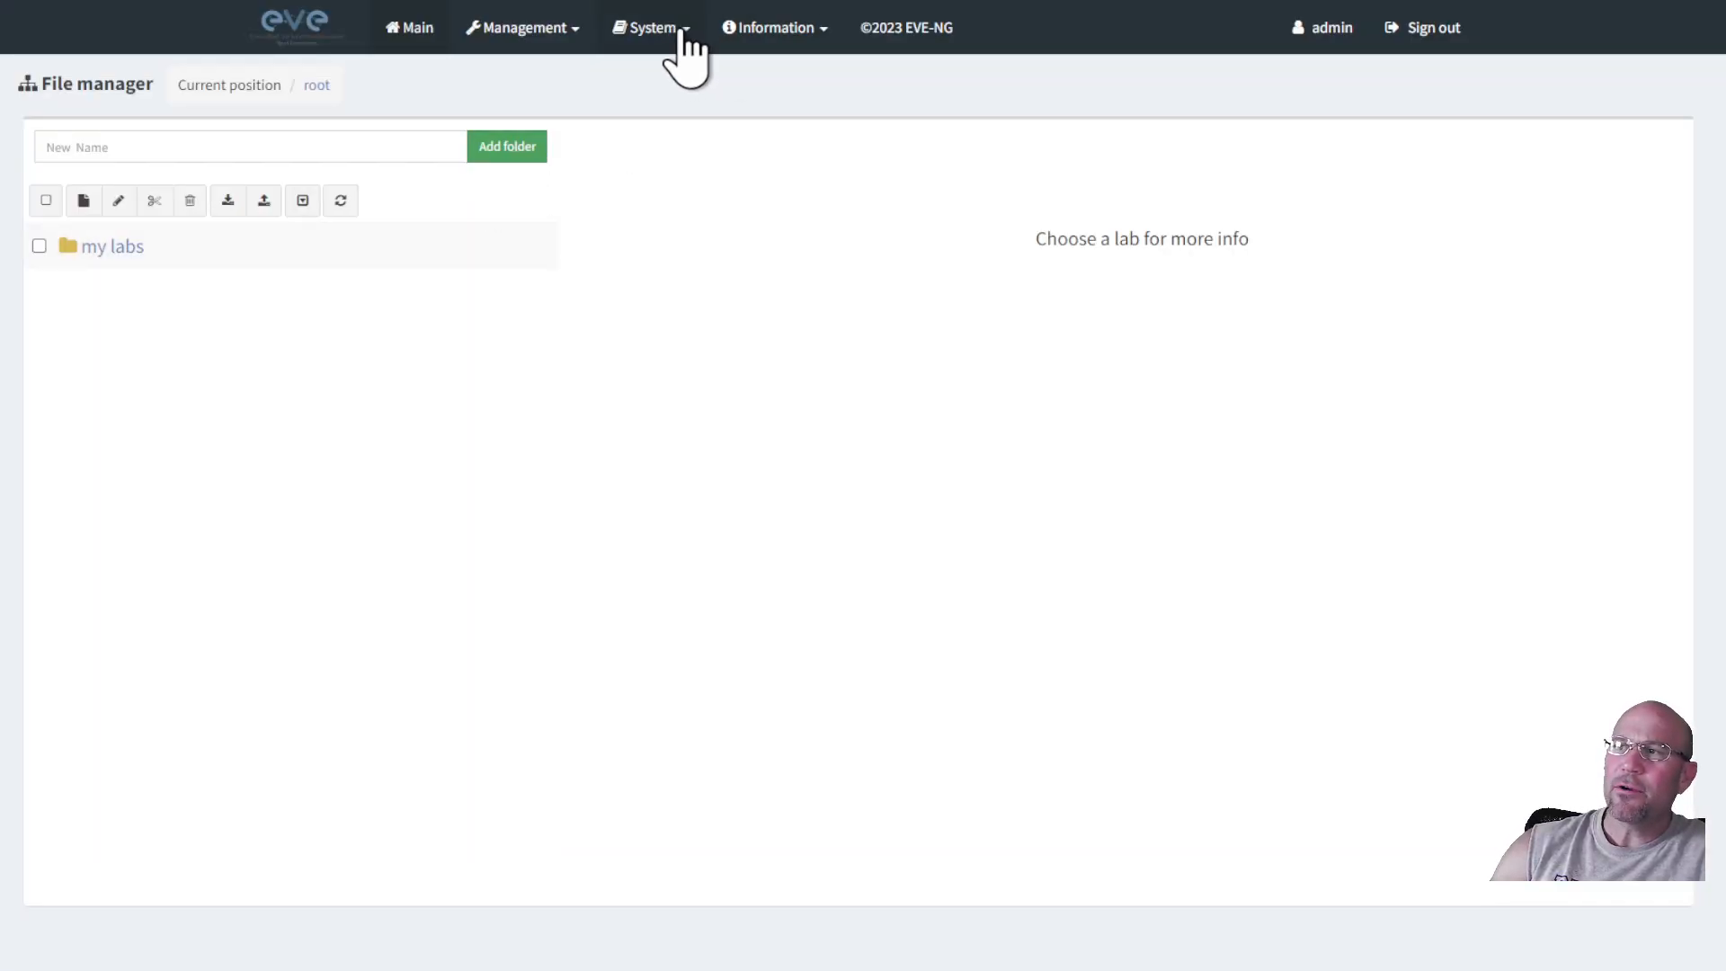
Open the my labs folder and select my lab environment.unl to show its preview and details.
click(656, 28)
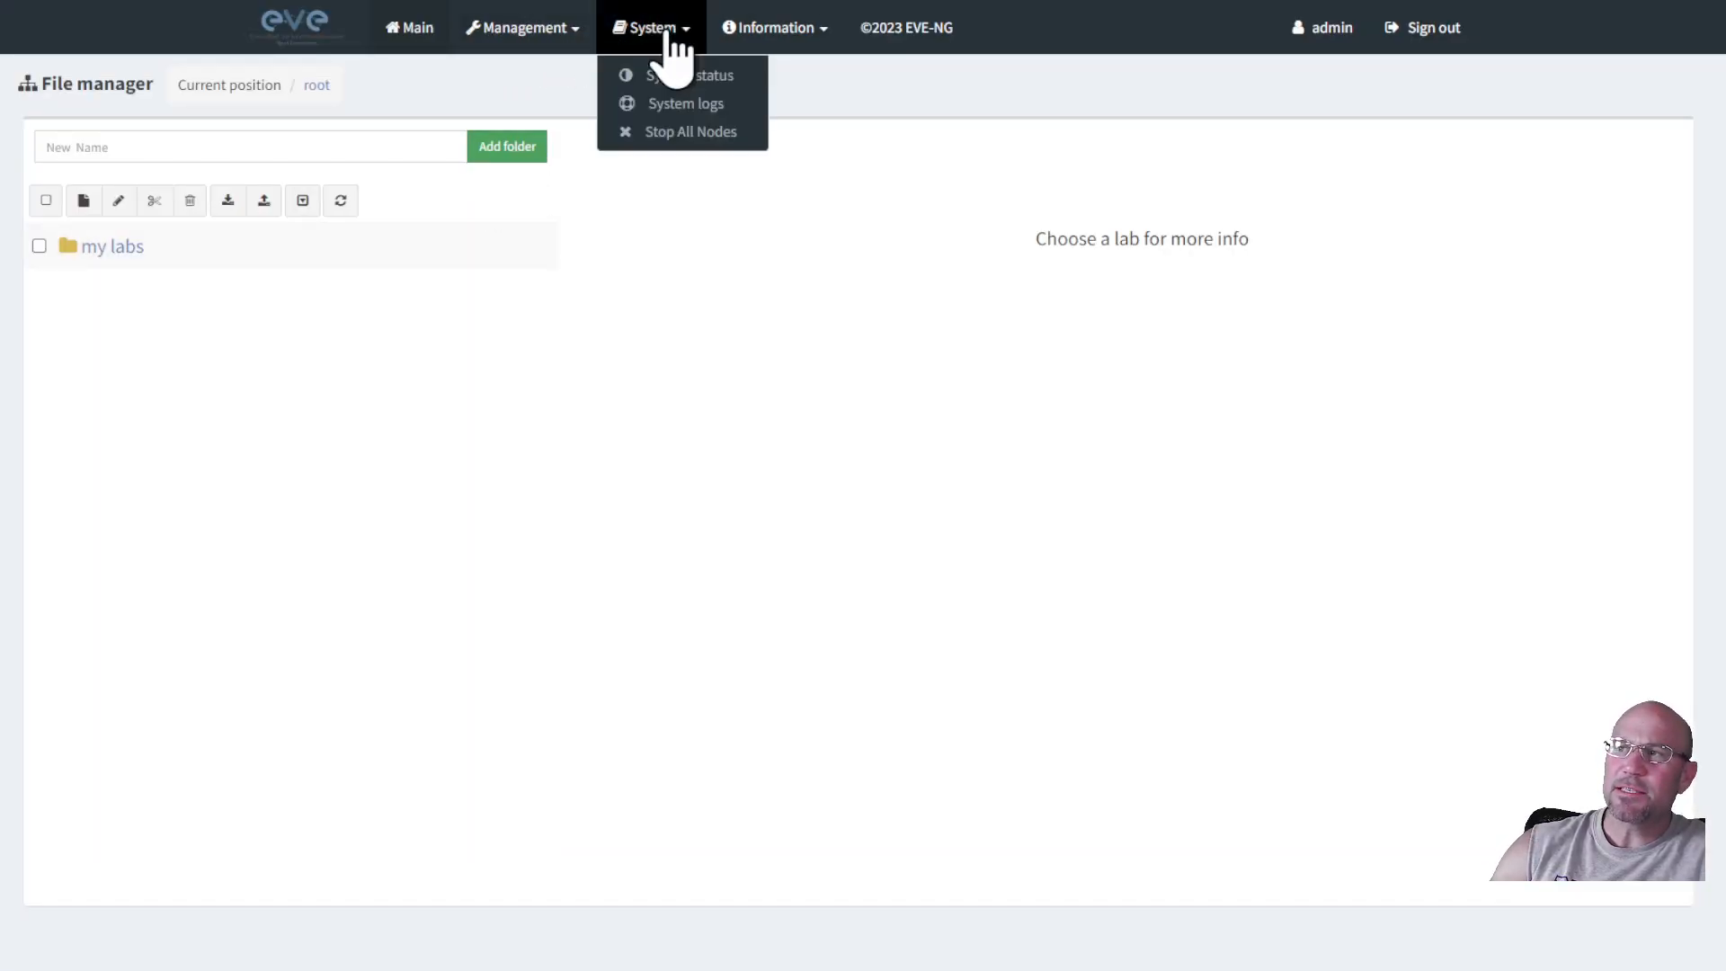
click(667, 135)
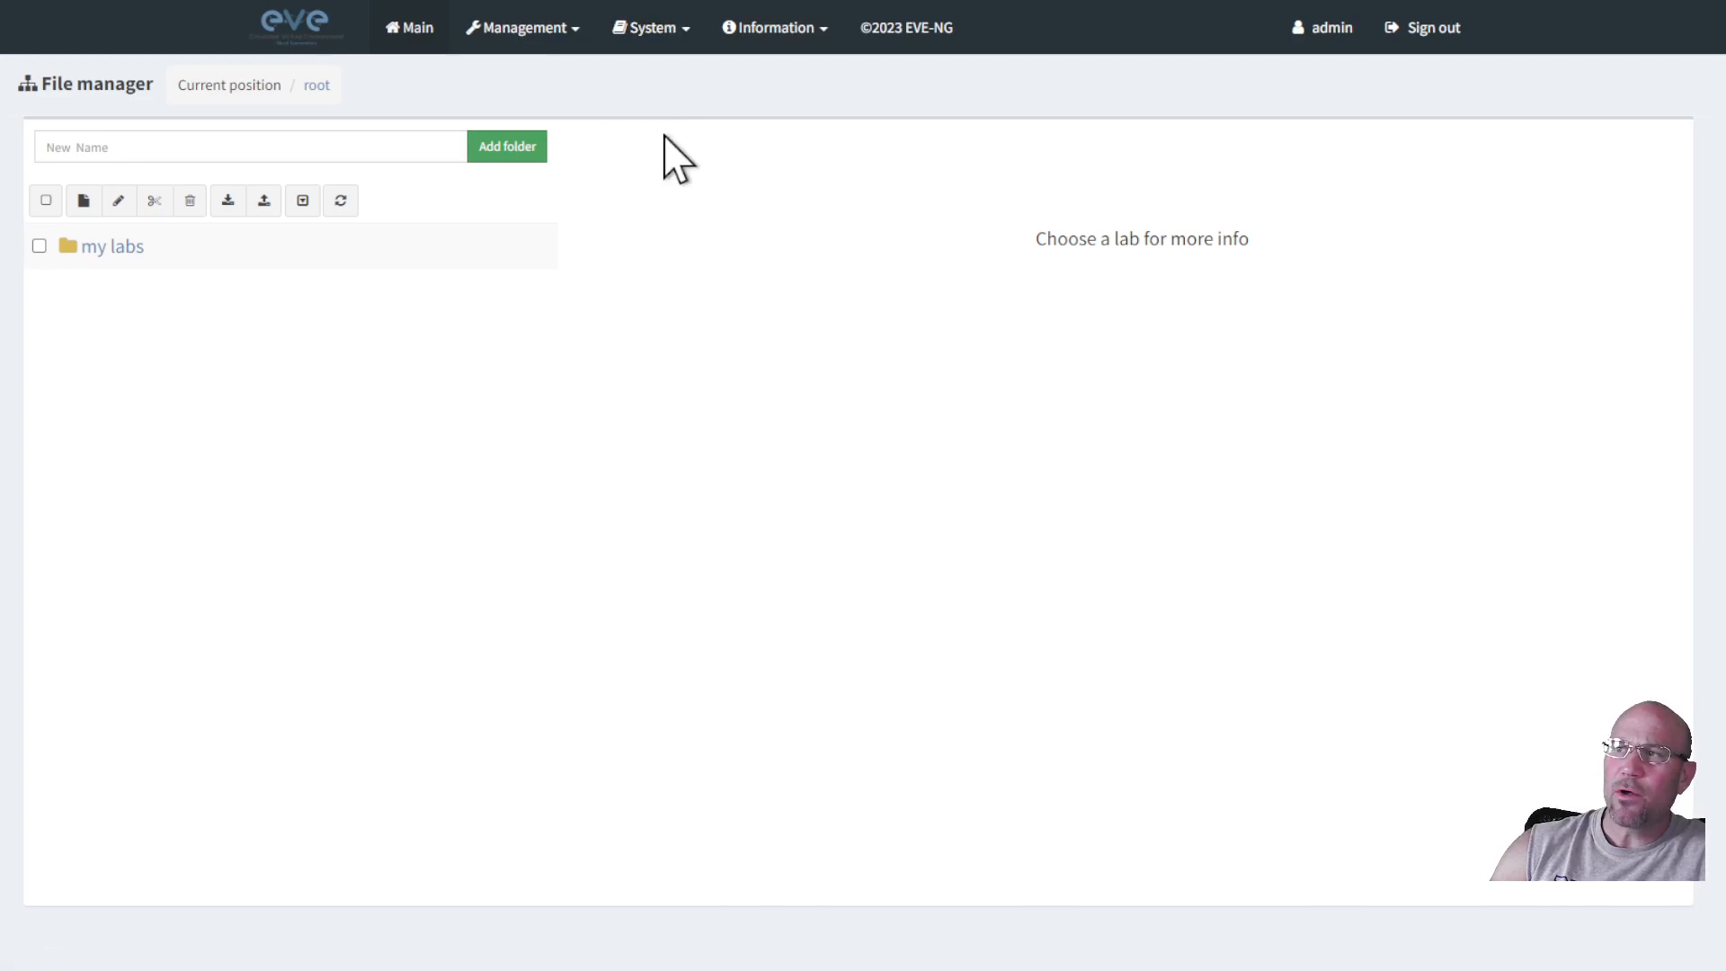
click(660, 27)
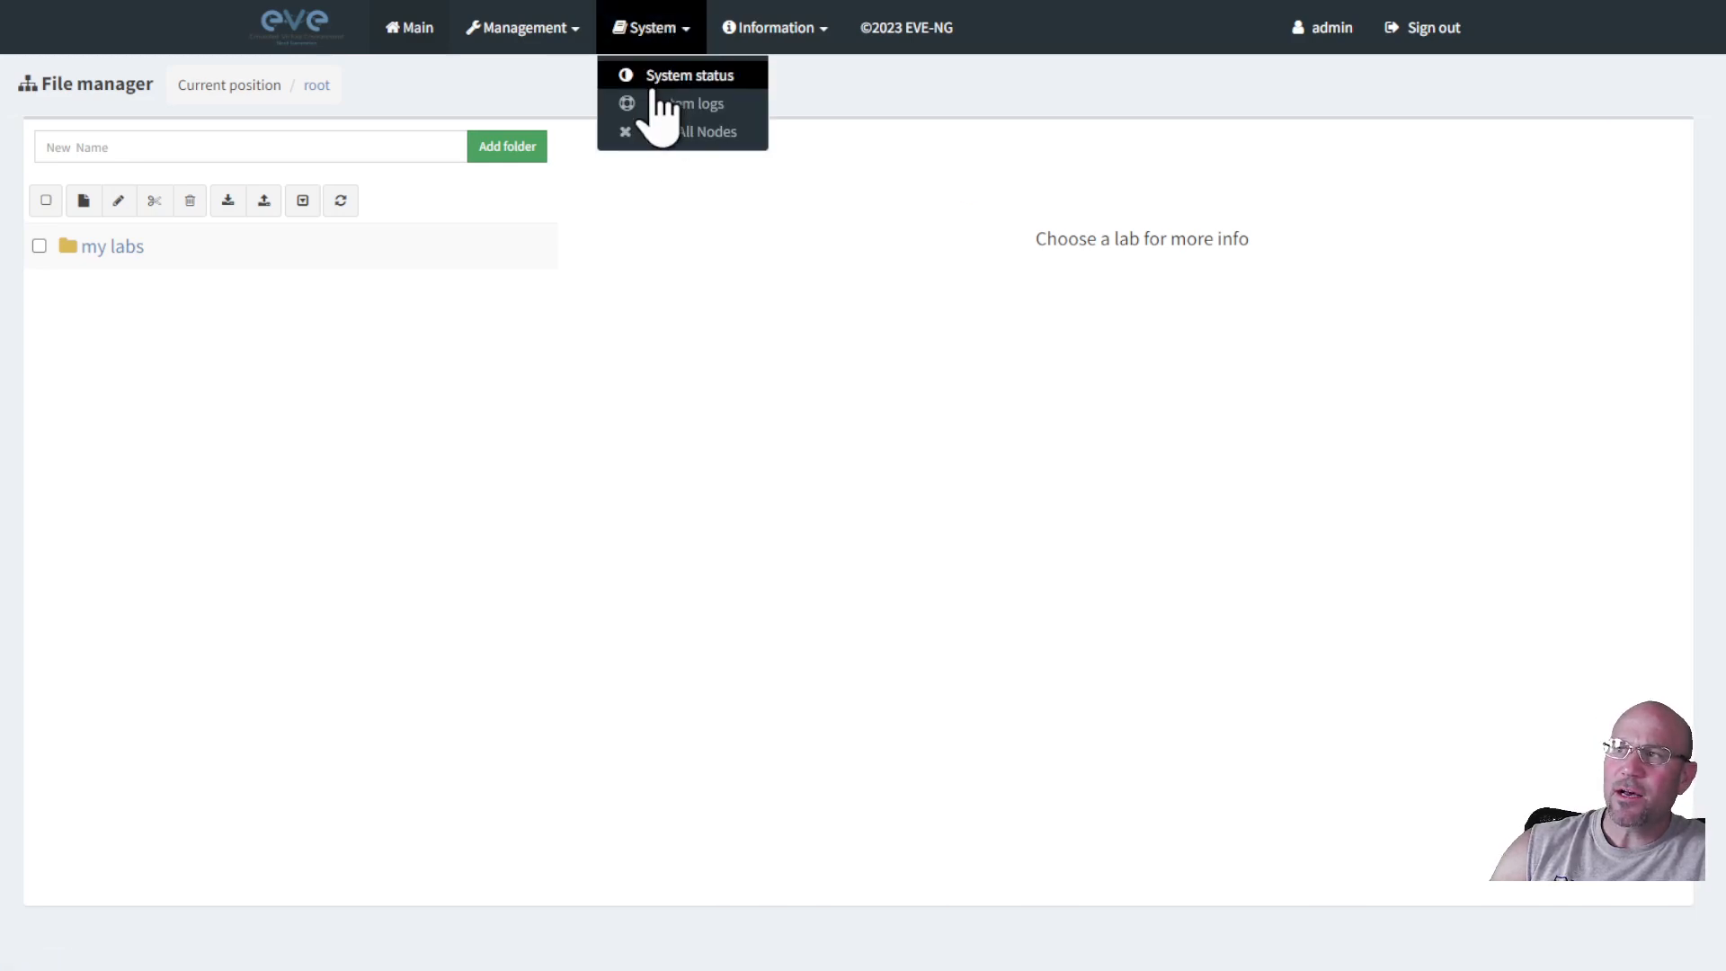
click(663, 133)
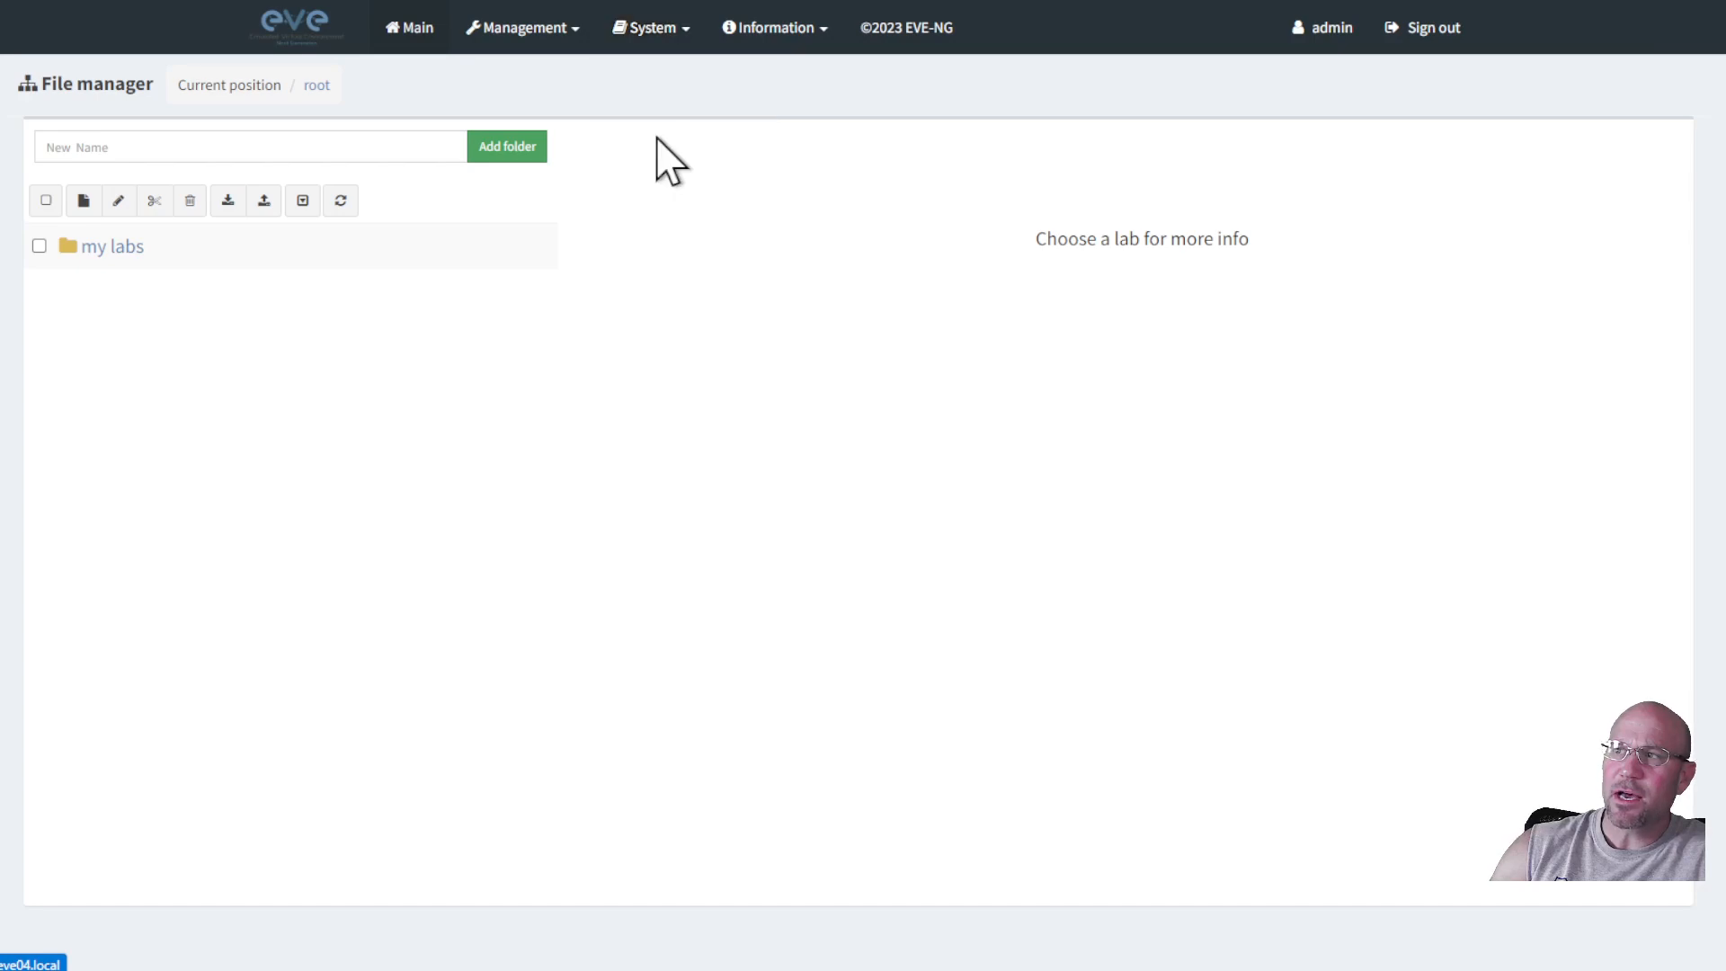
click(123, 250)
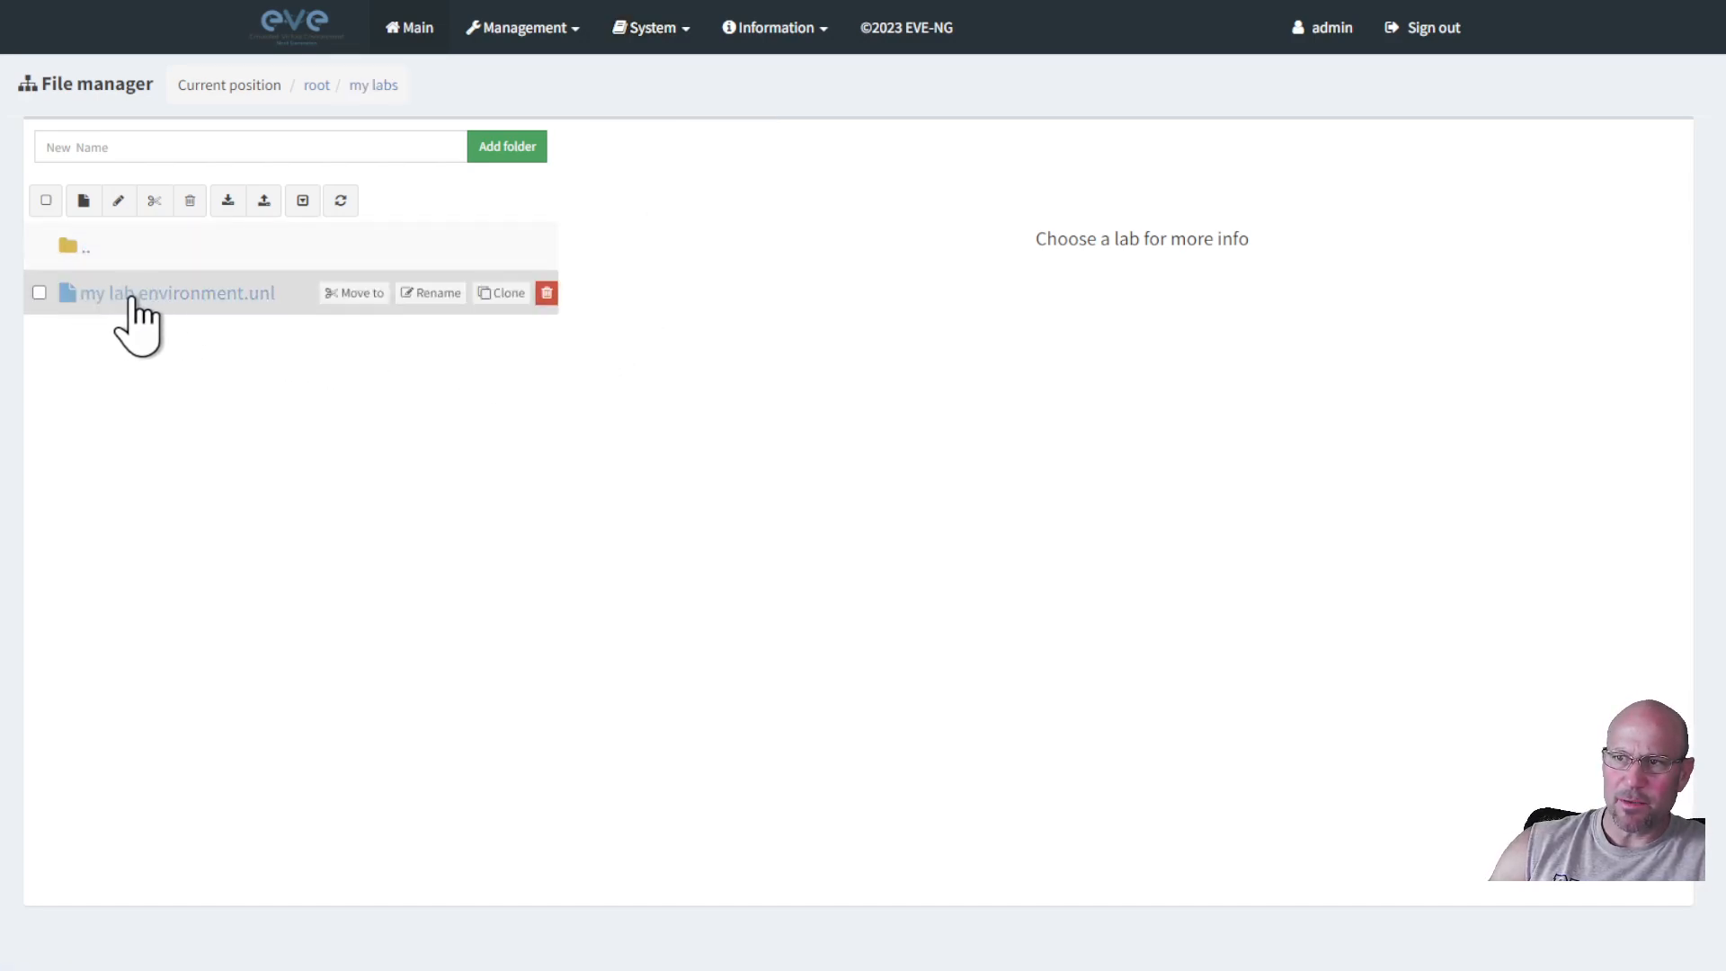
click(134, 299)
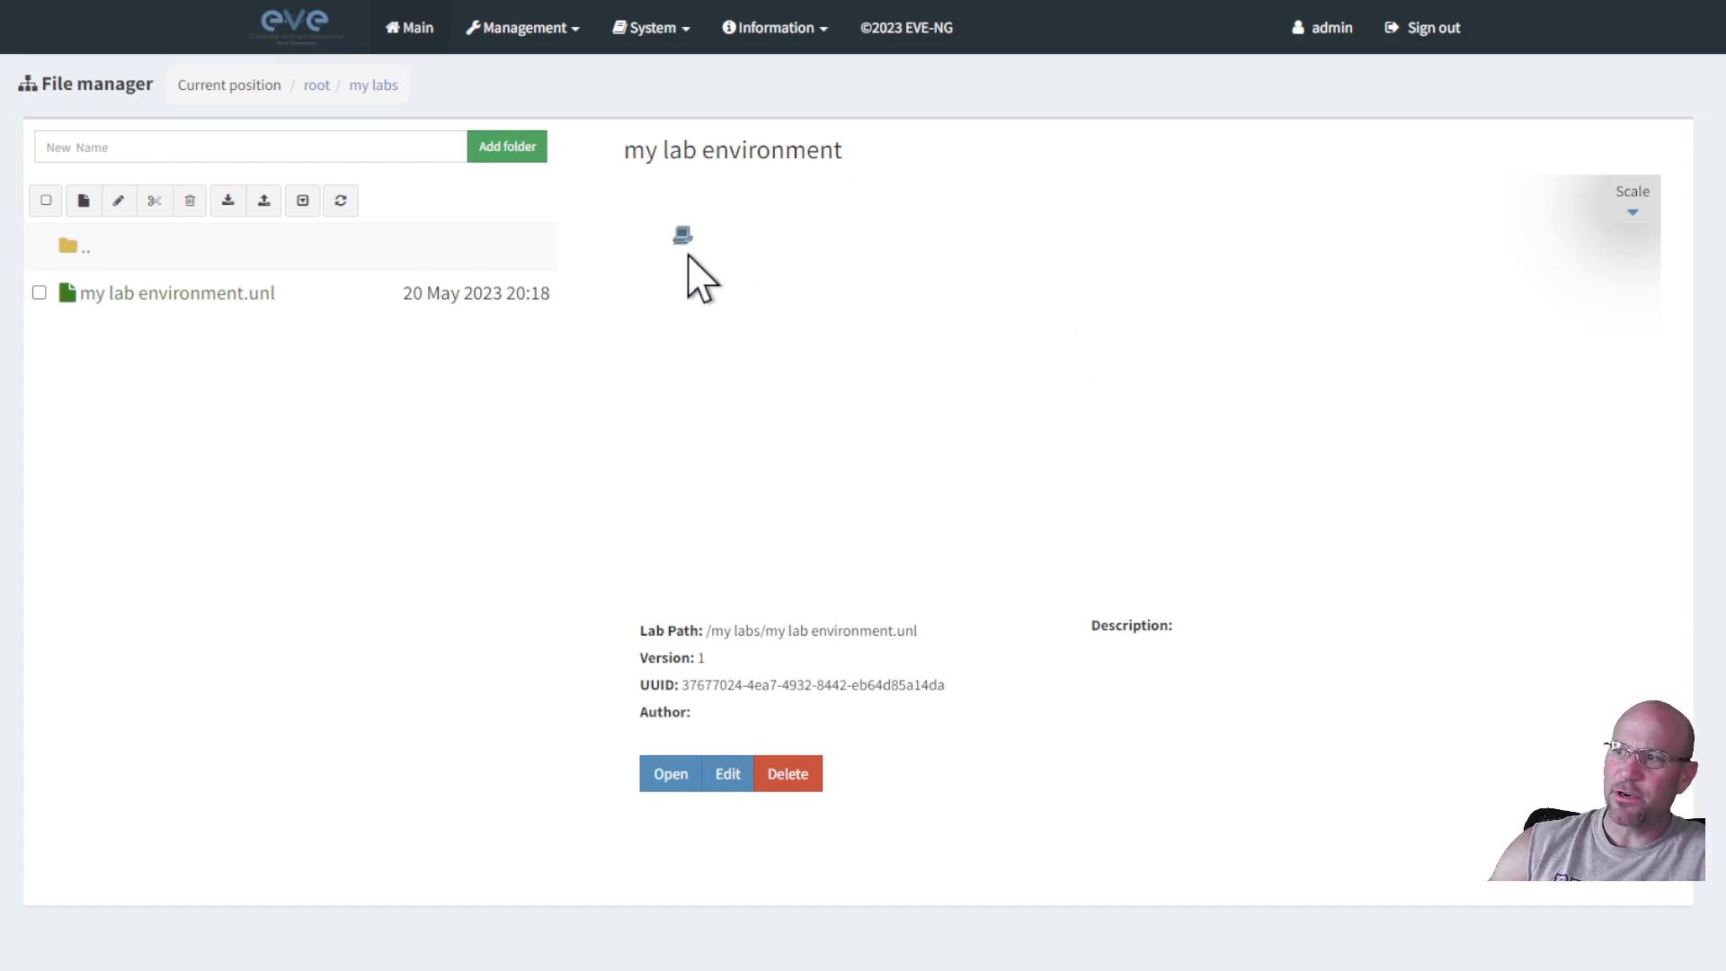
Open the my lab environment lab and start its VPC node.
click(674, 788)
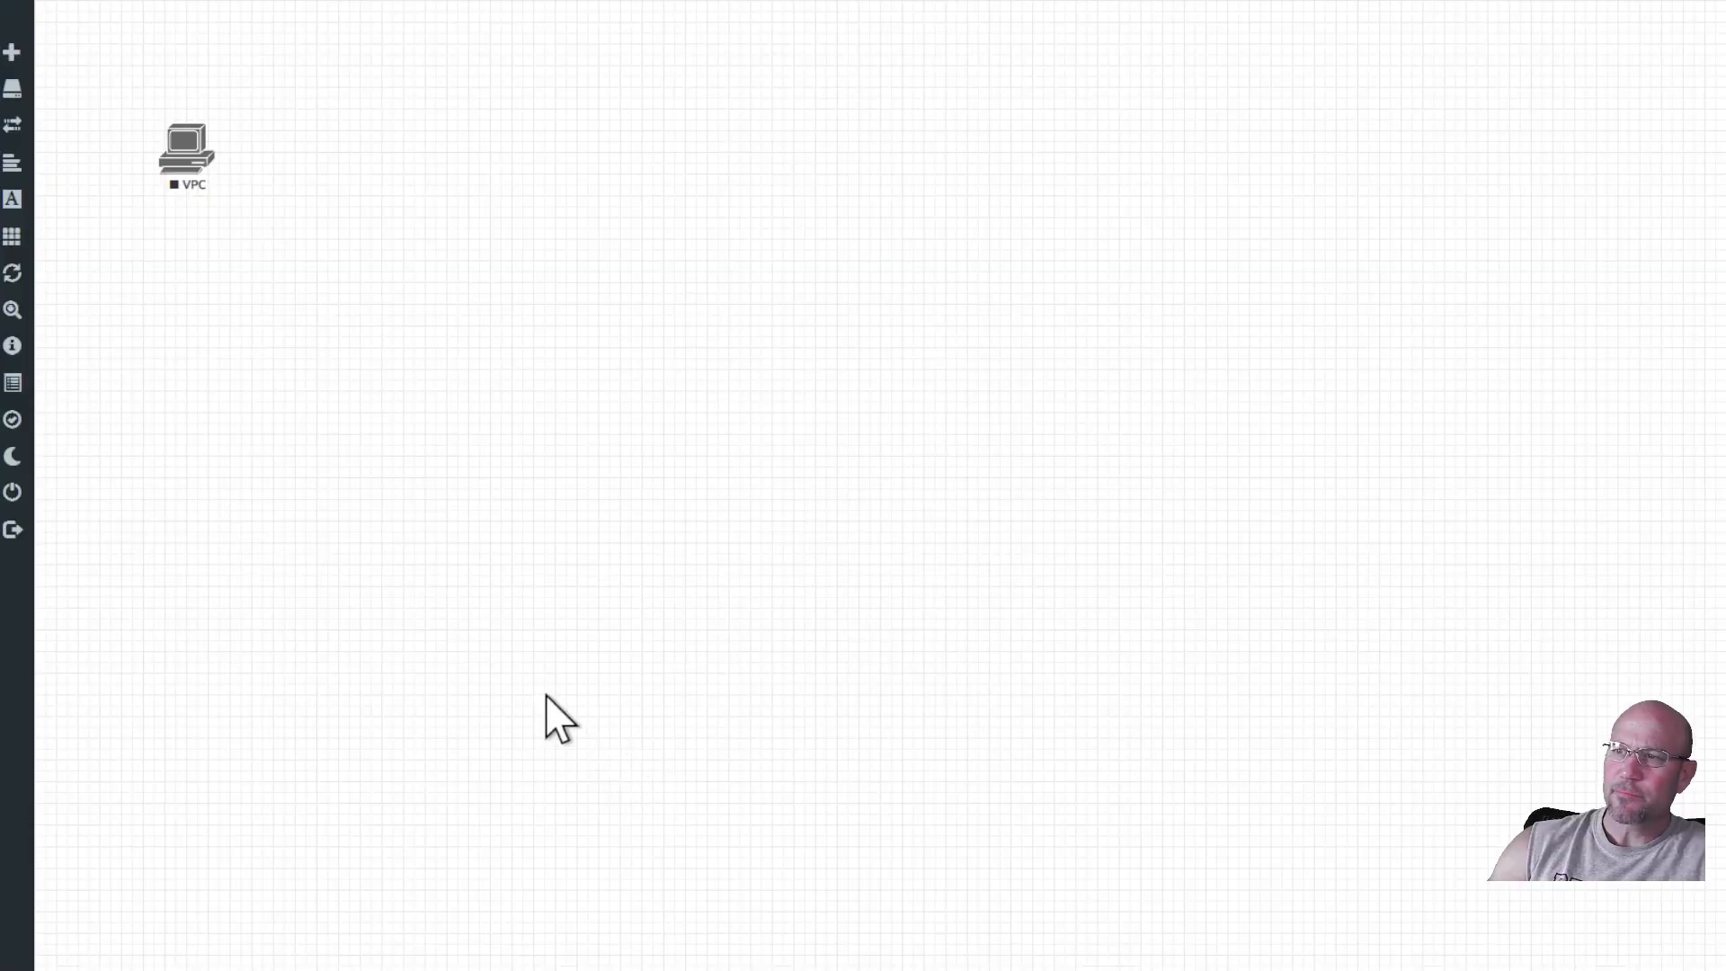
right_click(187, 148)
click(222, 191)
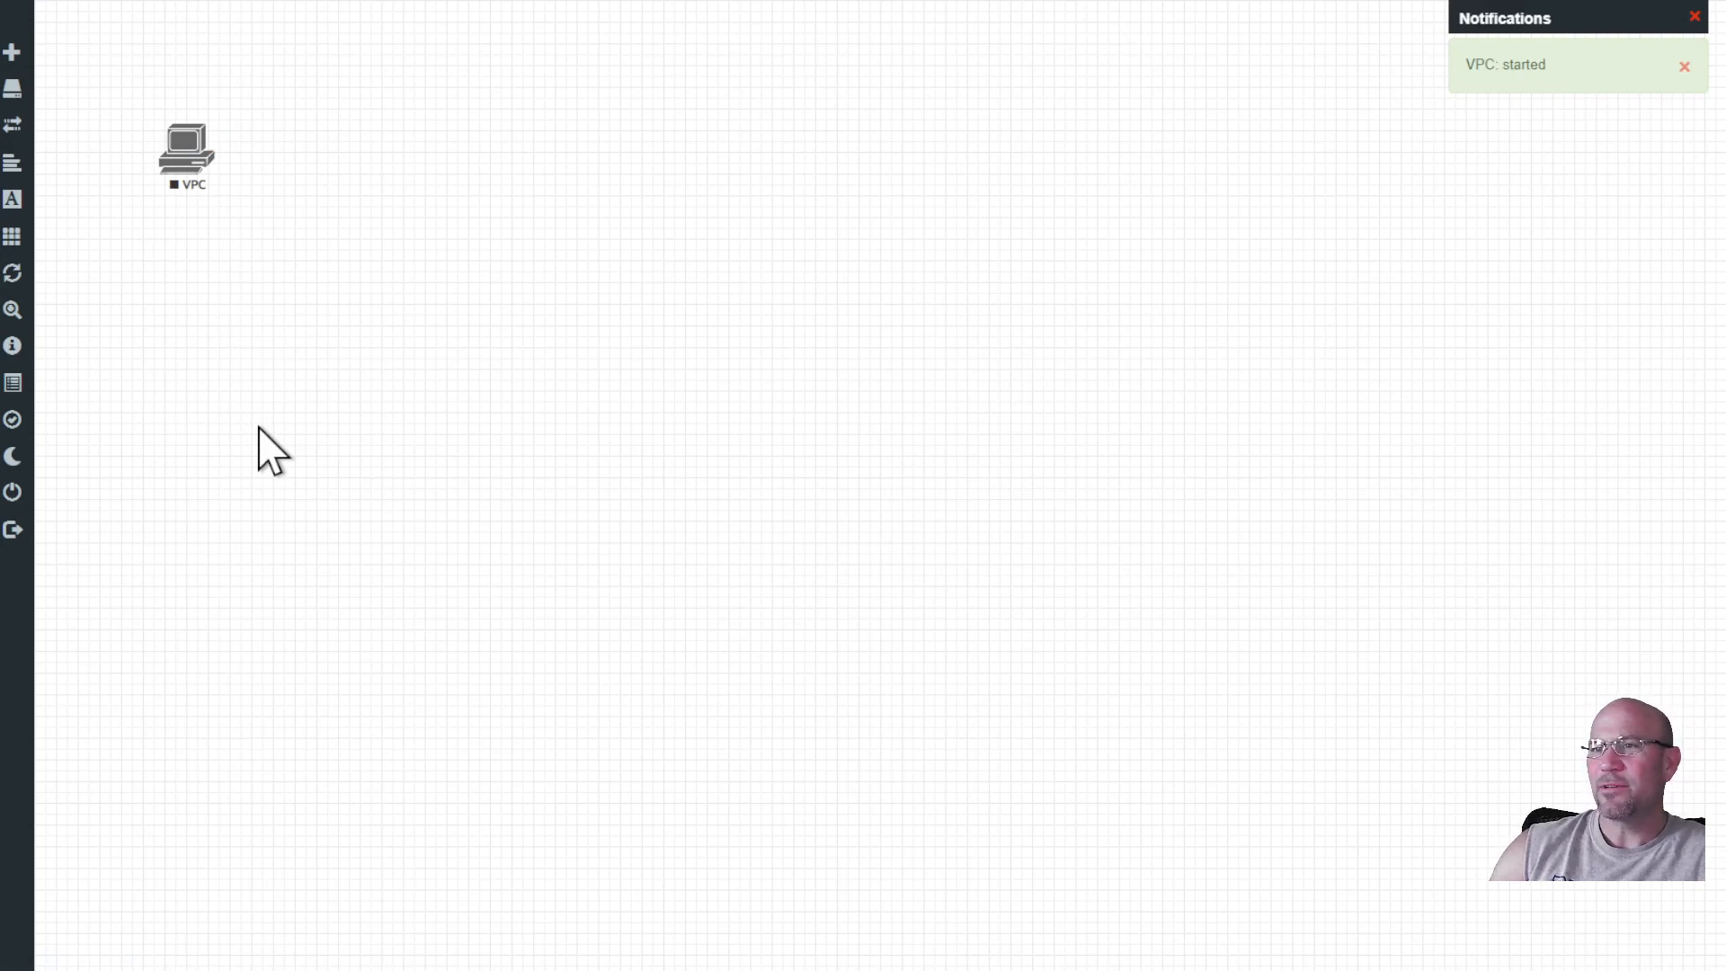
Stop the VPC node again from its right-click menu.
right_click(206, 177)
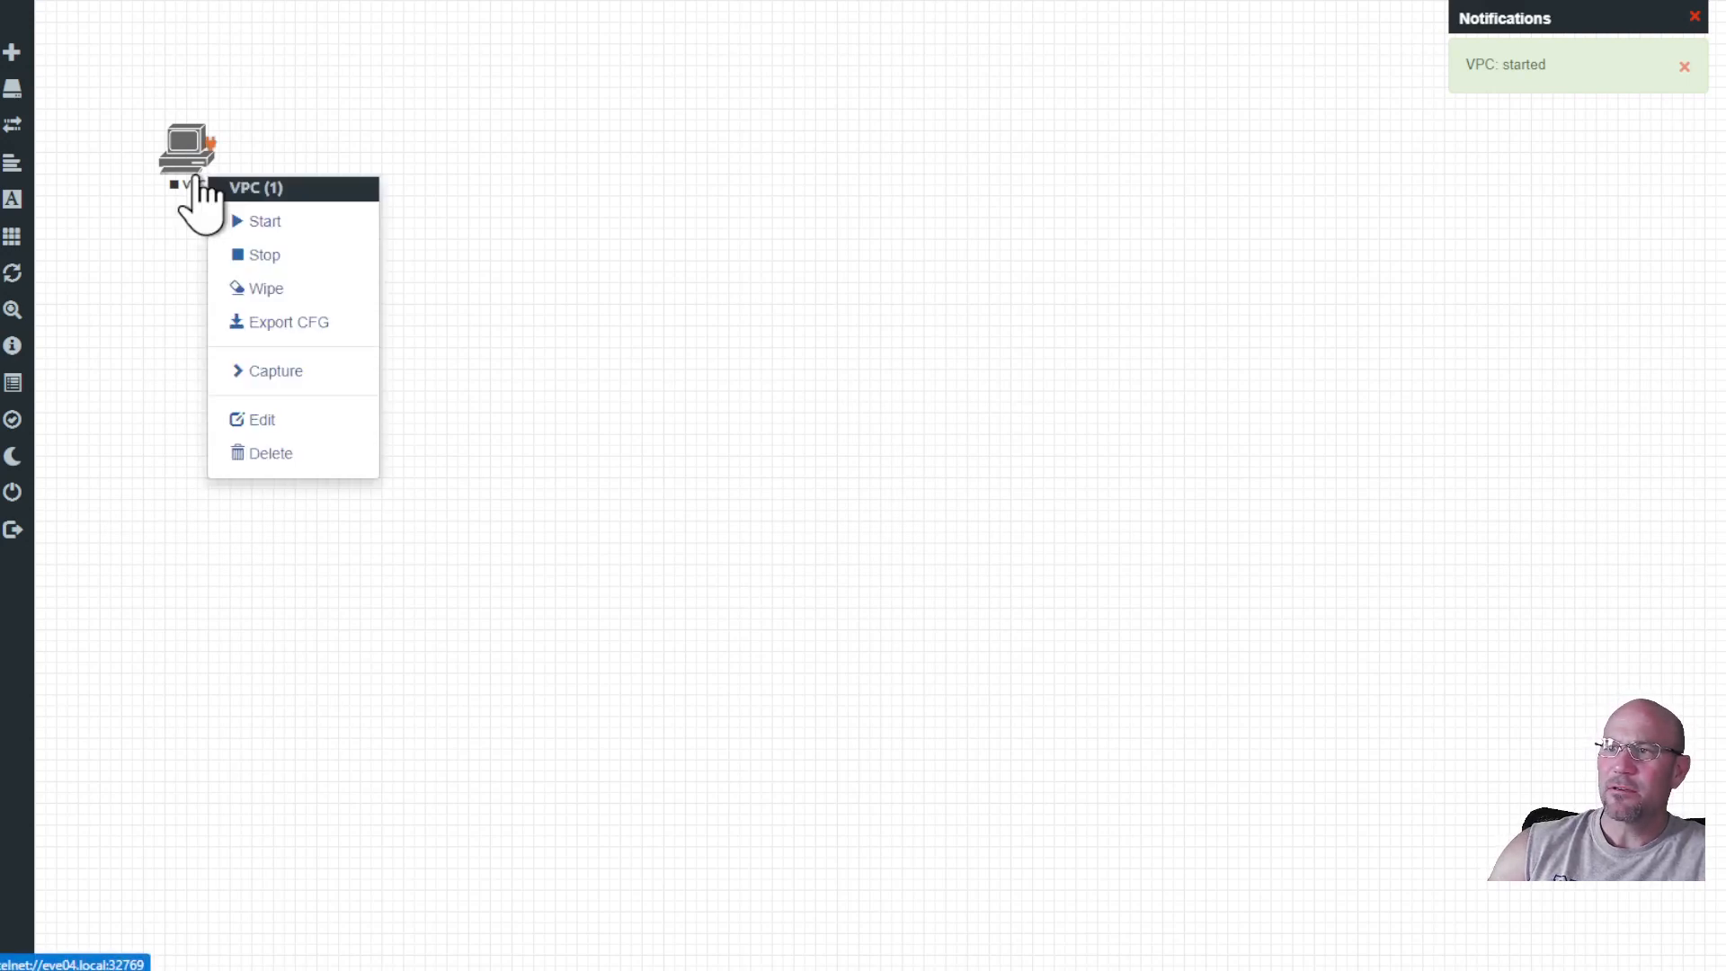
click(258, 263)
right_click(191, 141)
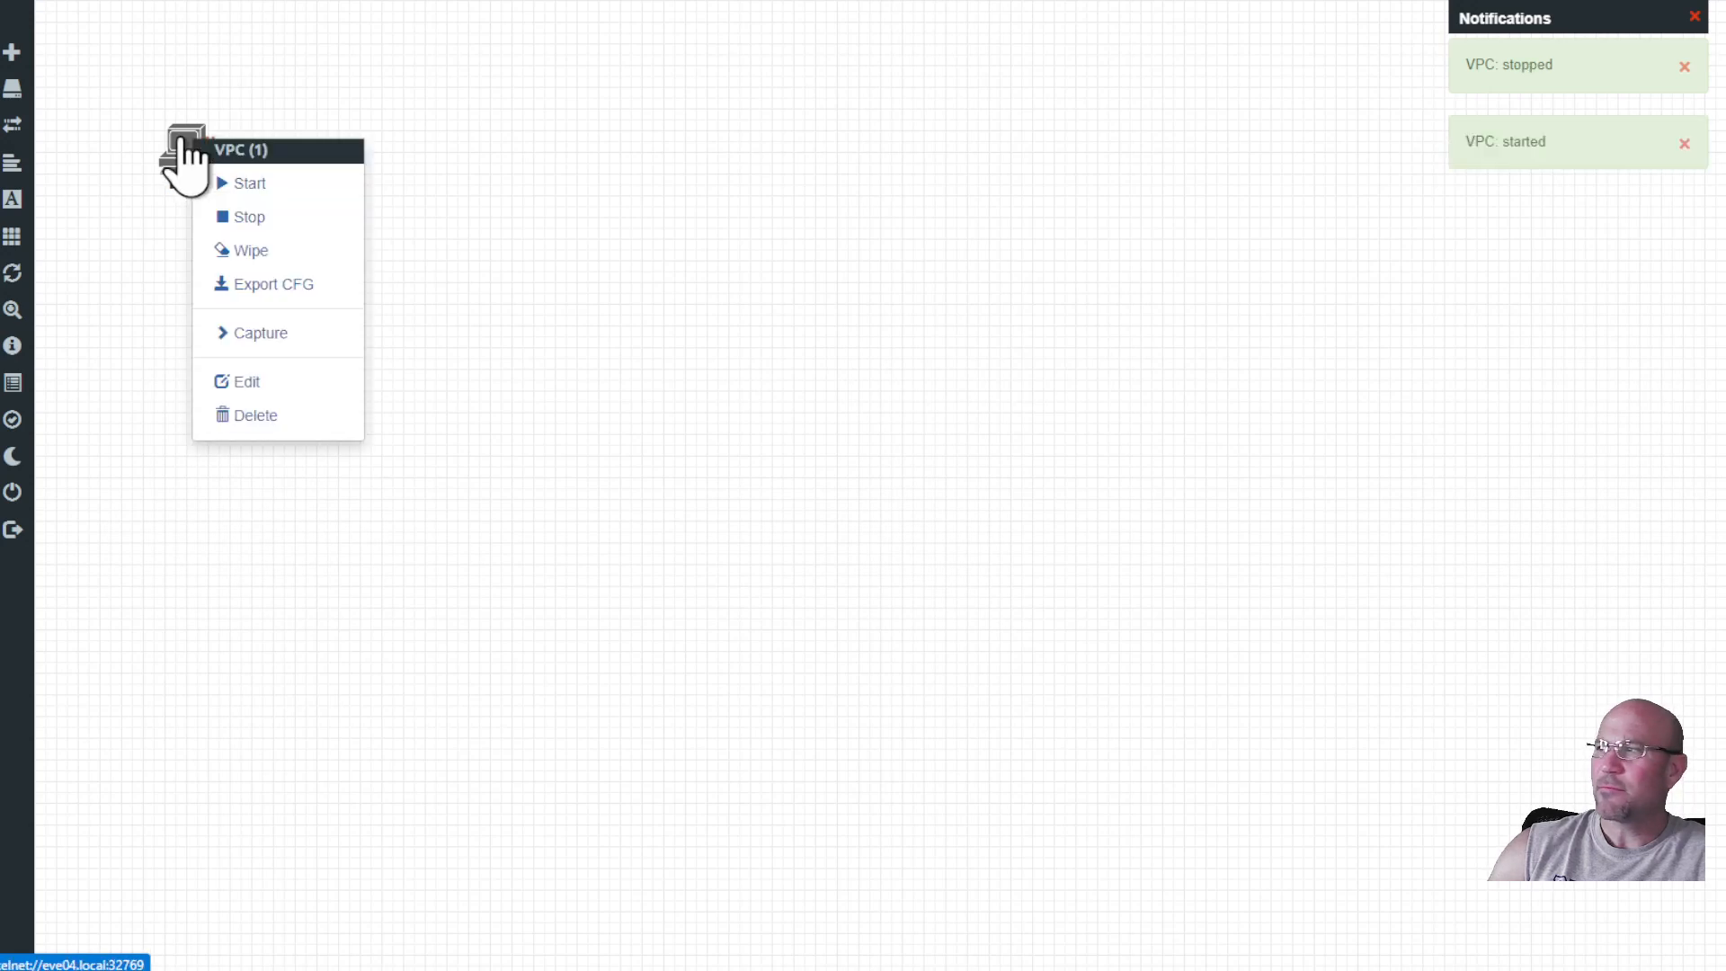
click(239, 219)
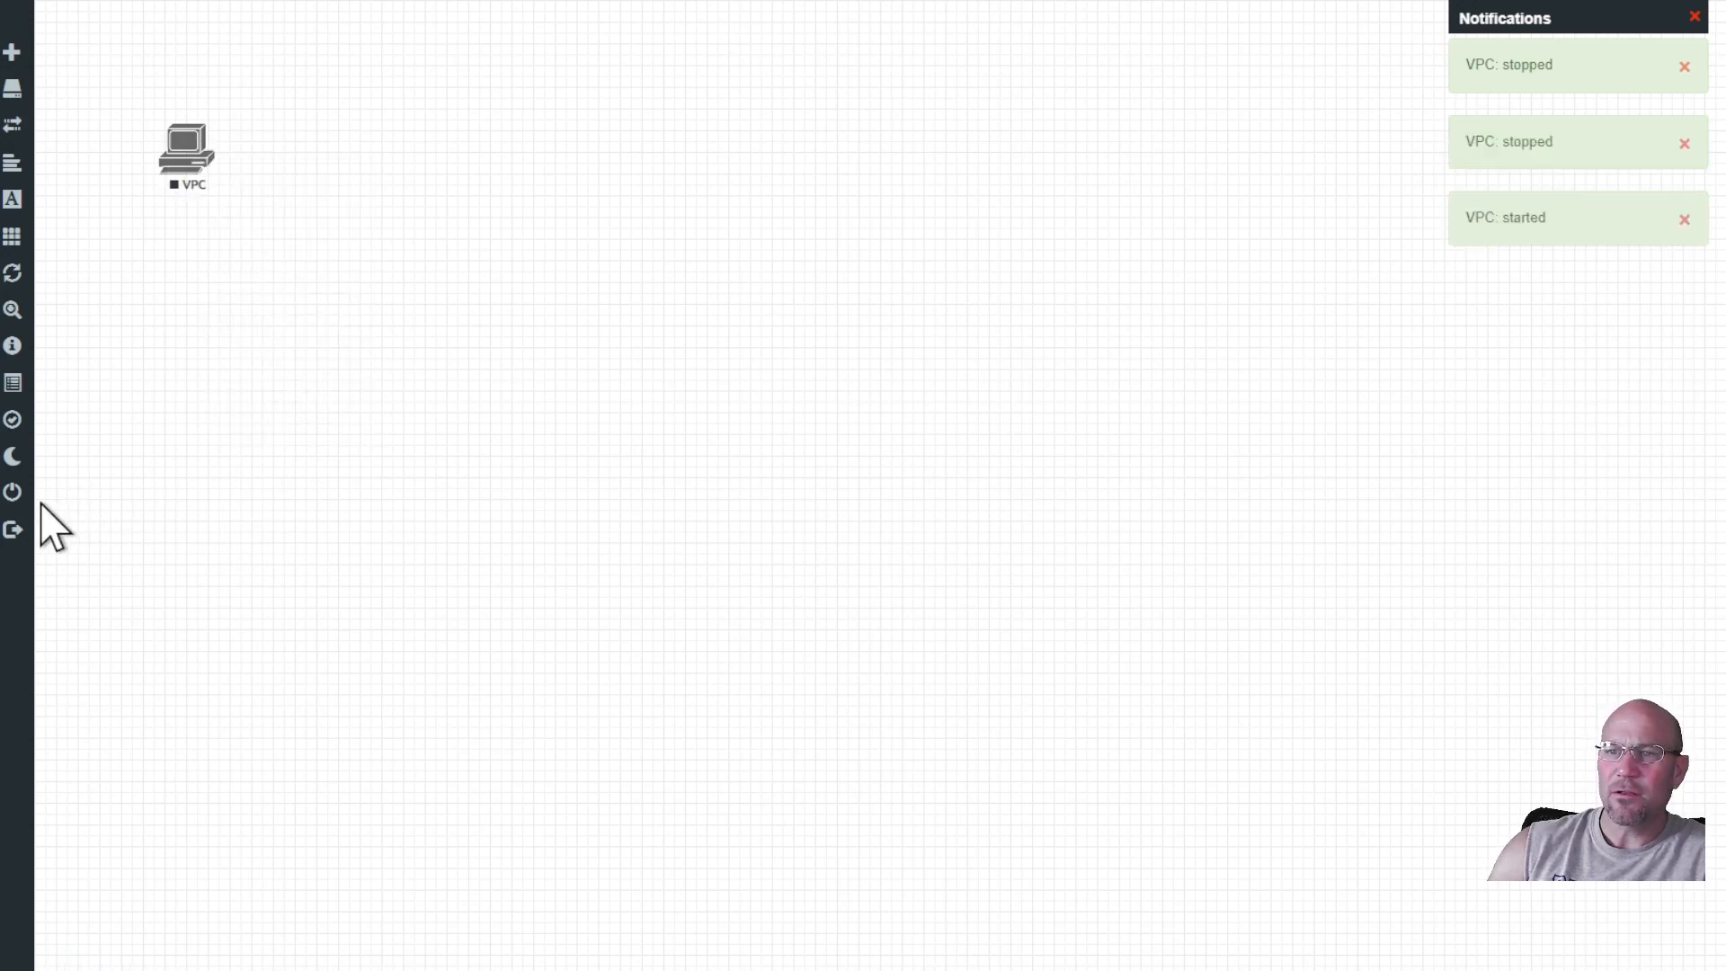
mouse_move(27, 523)
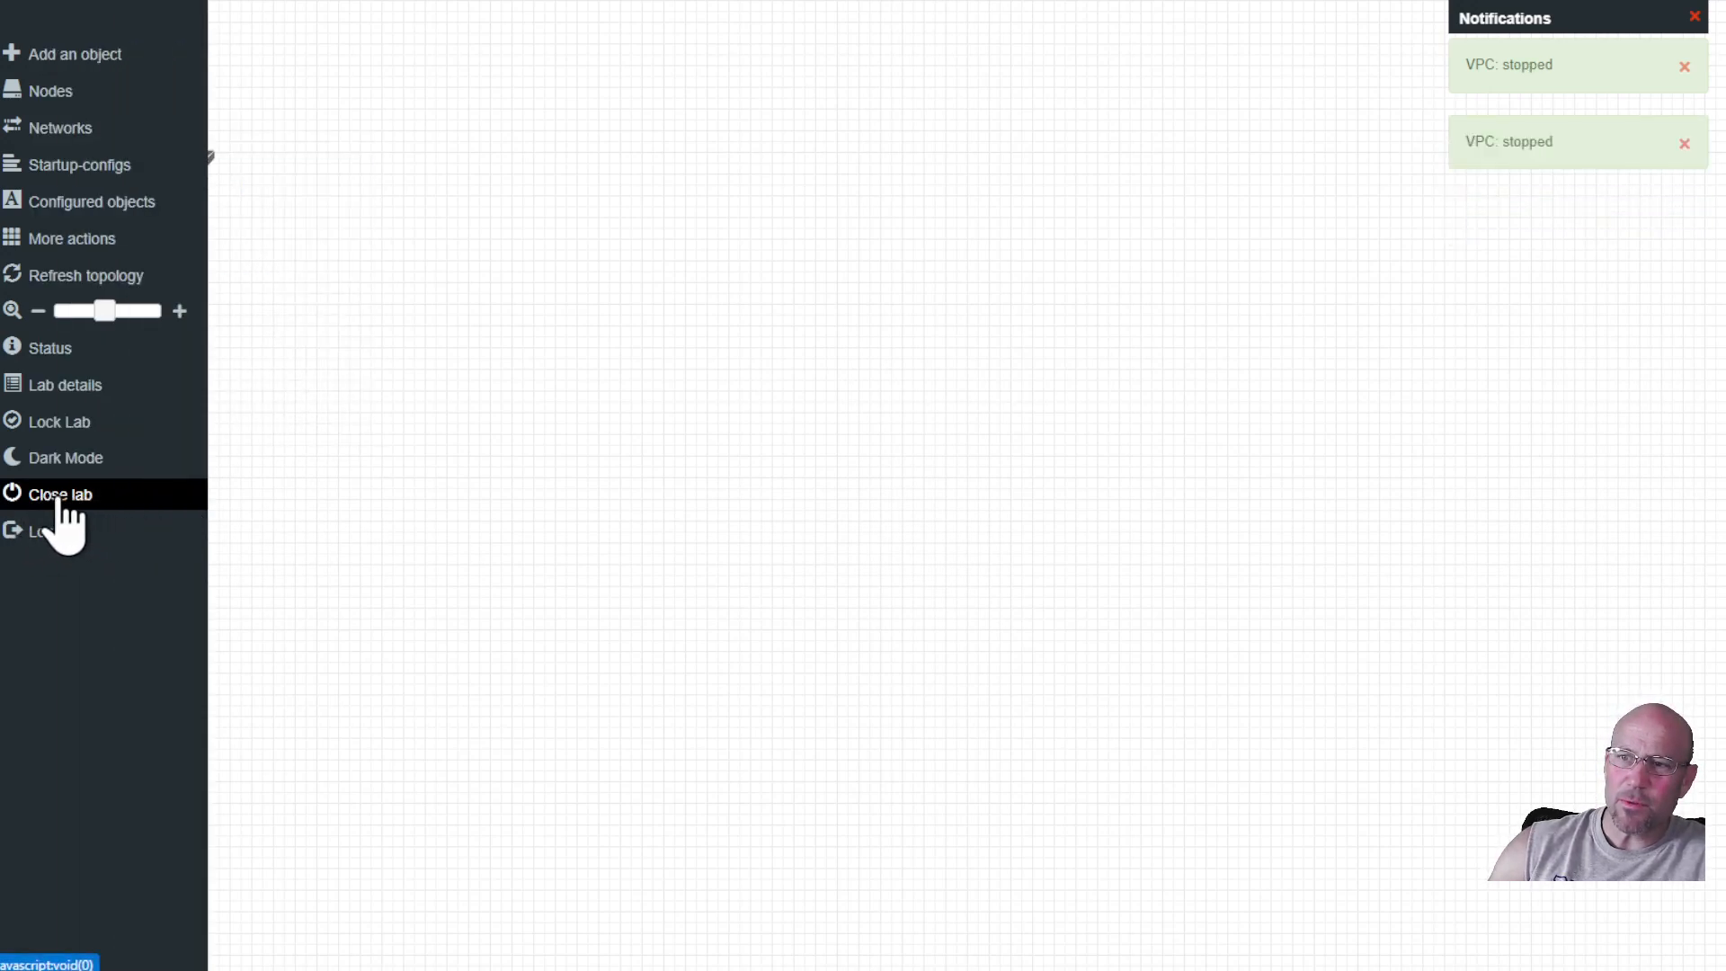
Close the lab and view System status, confirming zero running nodes.
click(58, 496)
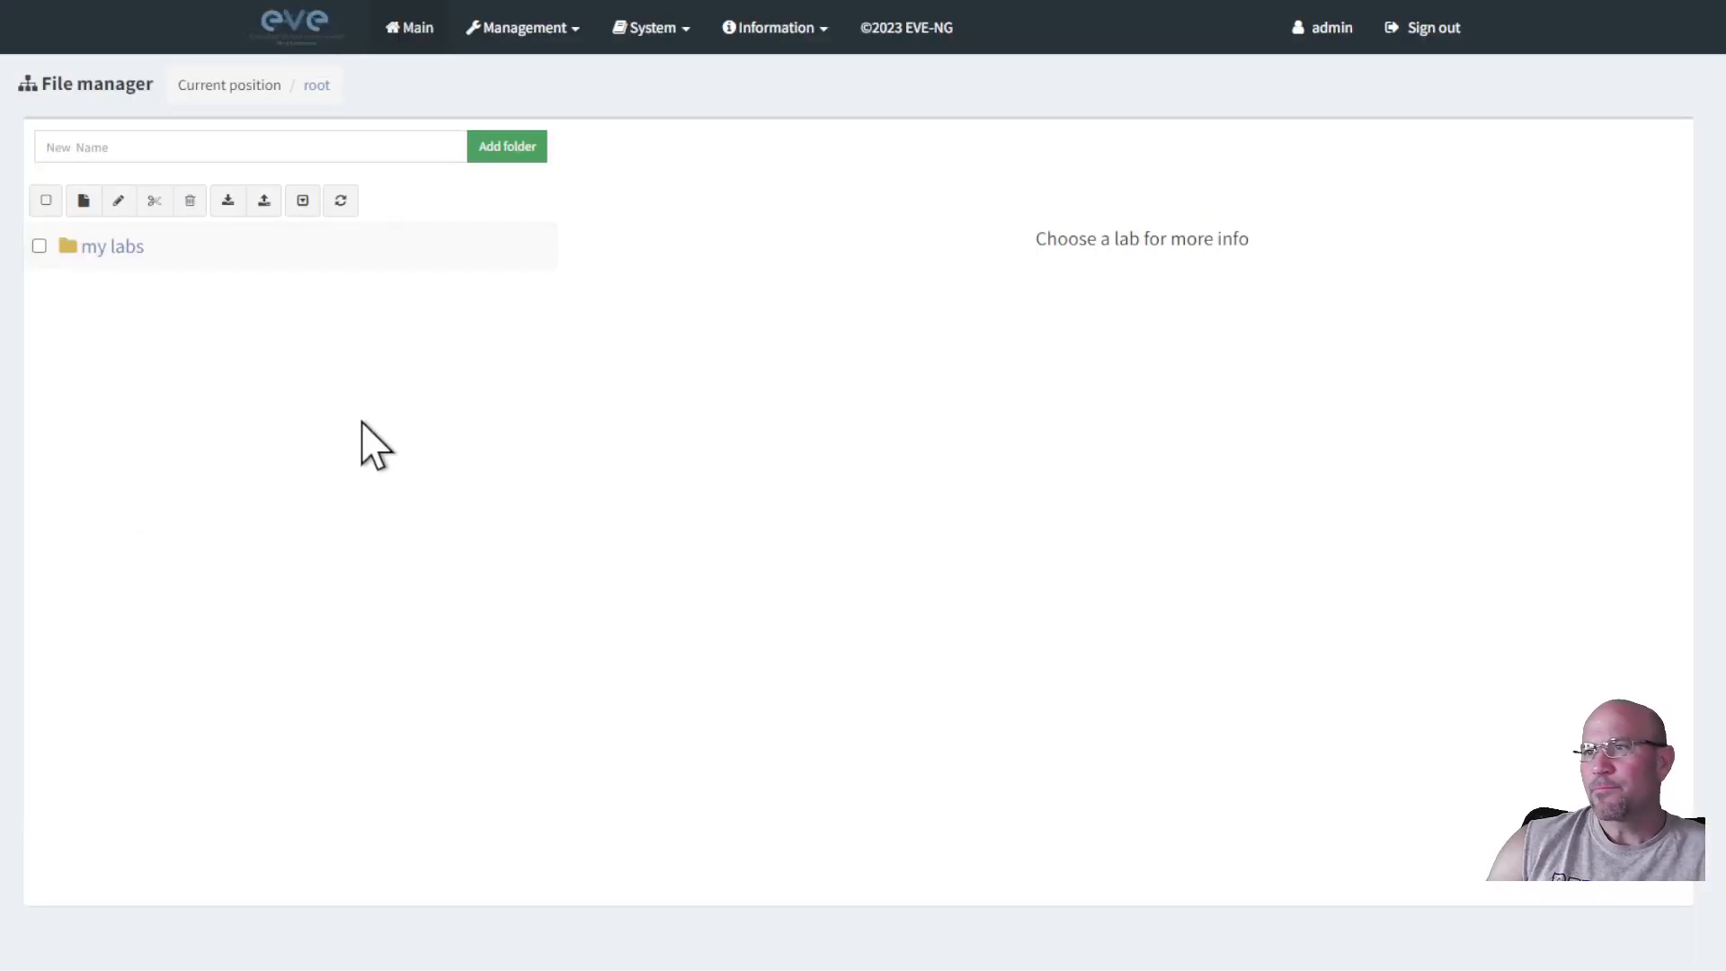
click(676, 29)
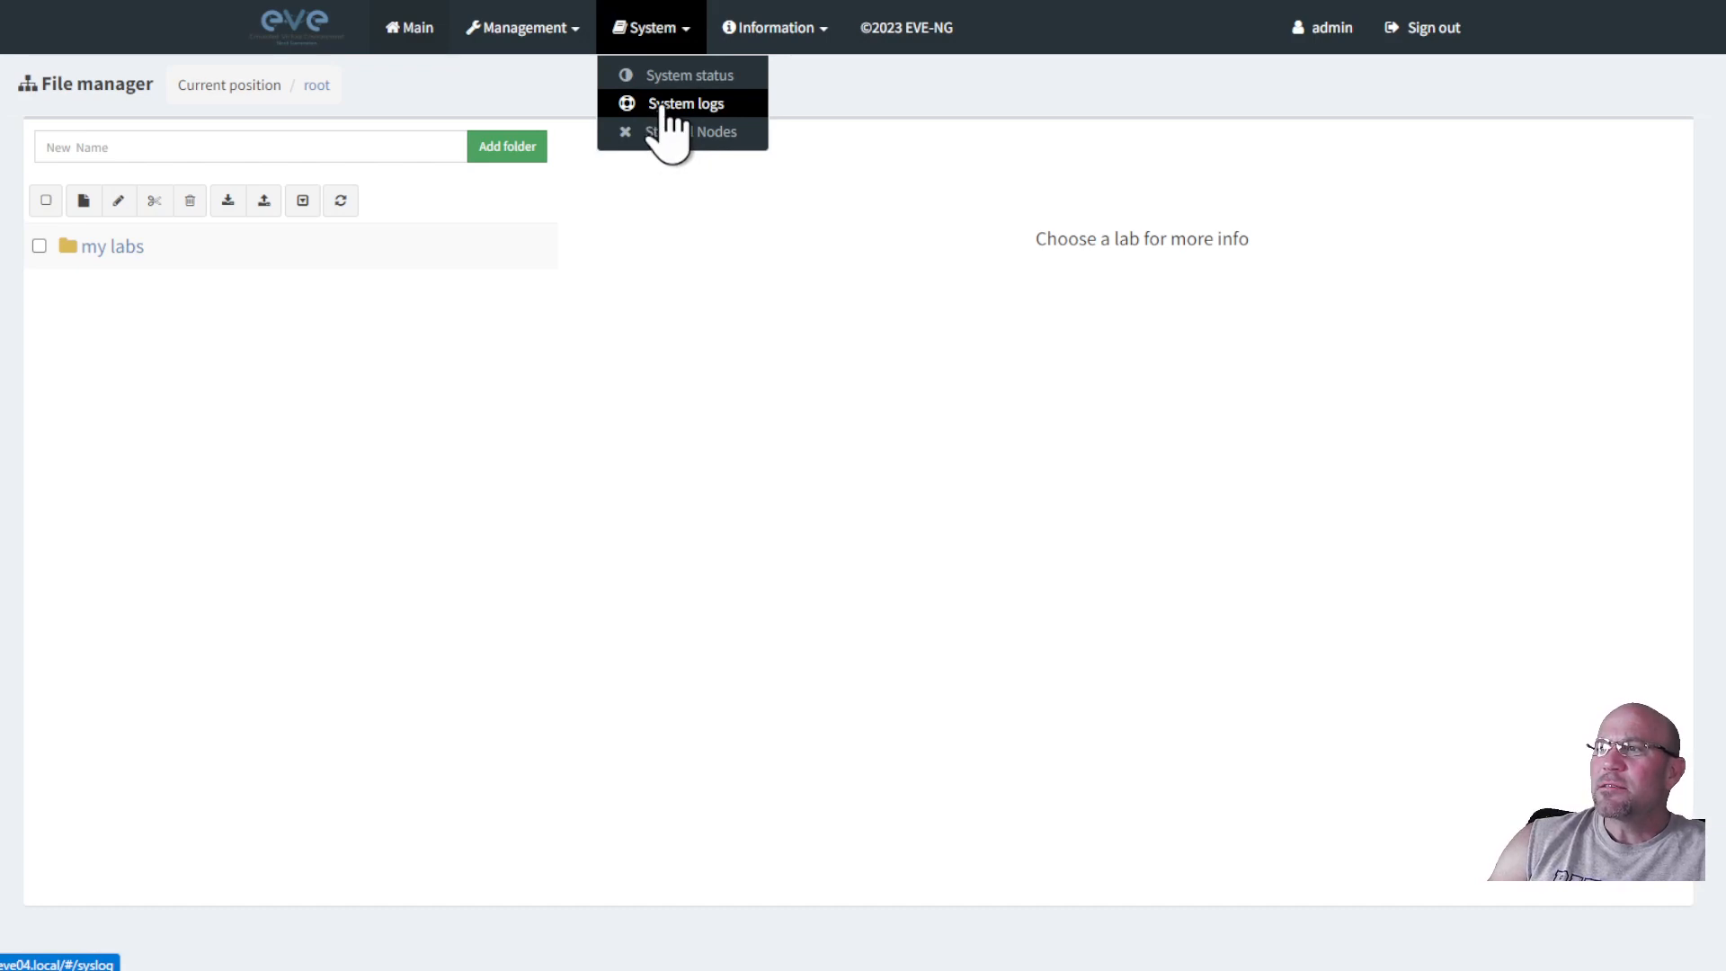
click(681, 78)
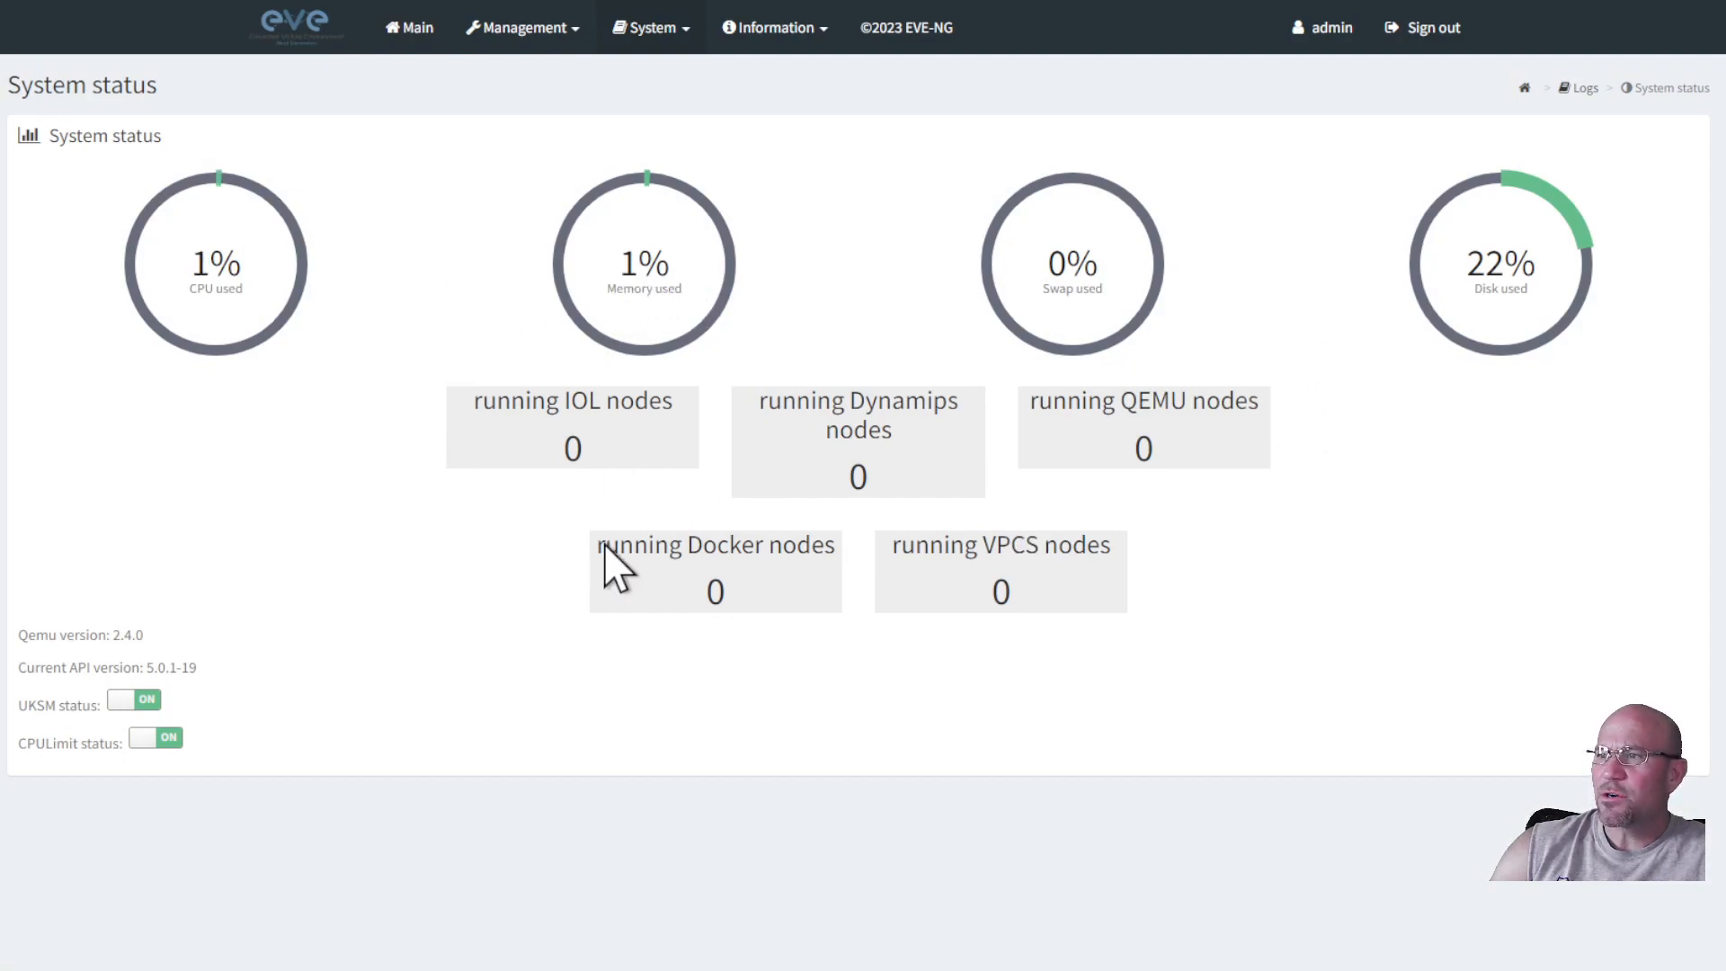
click(670, 49)
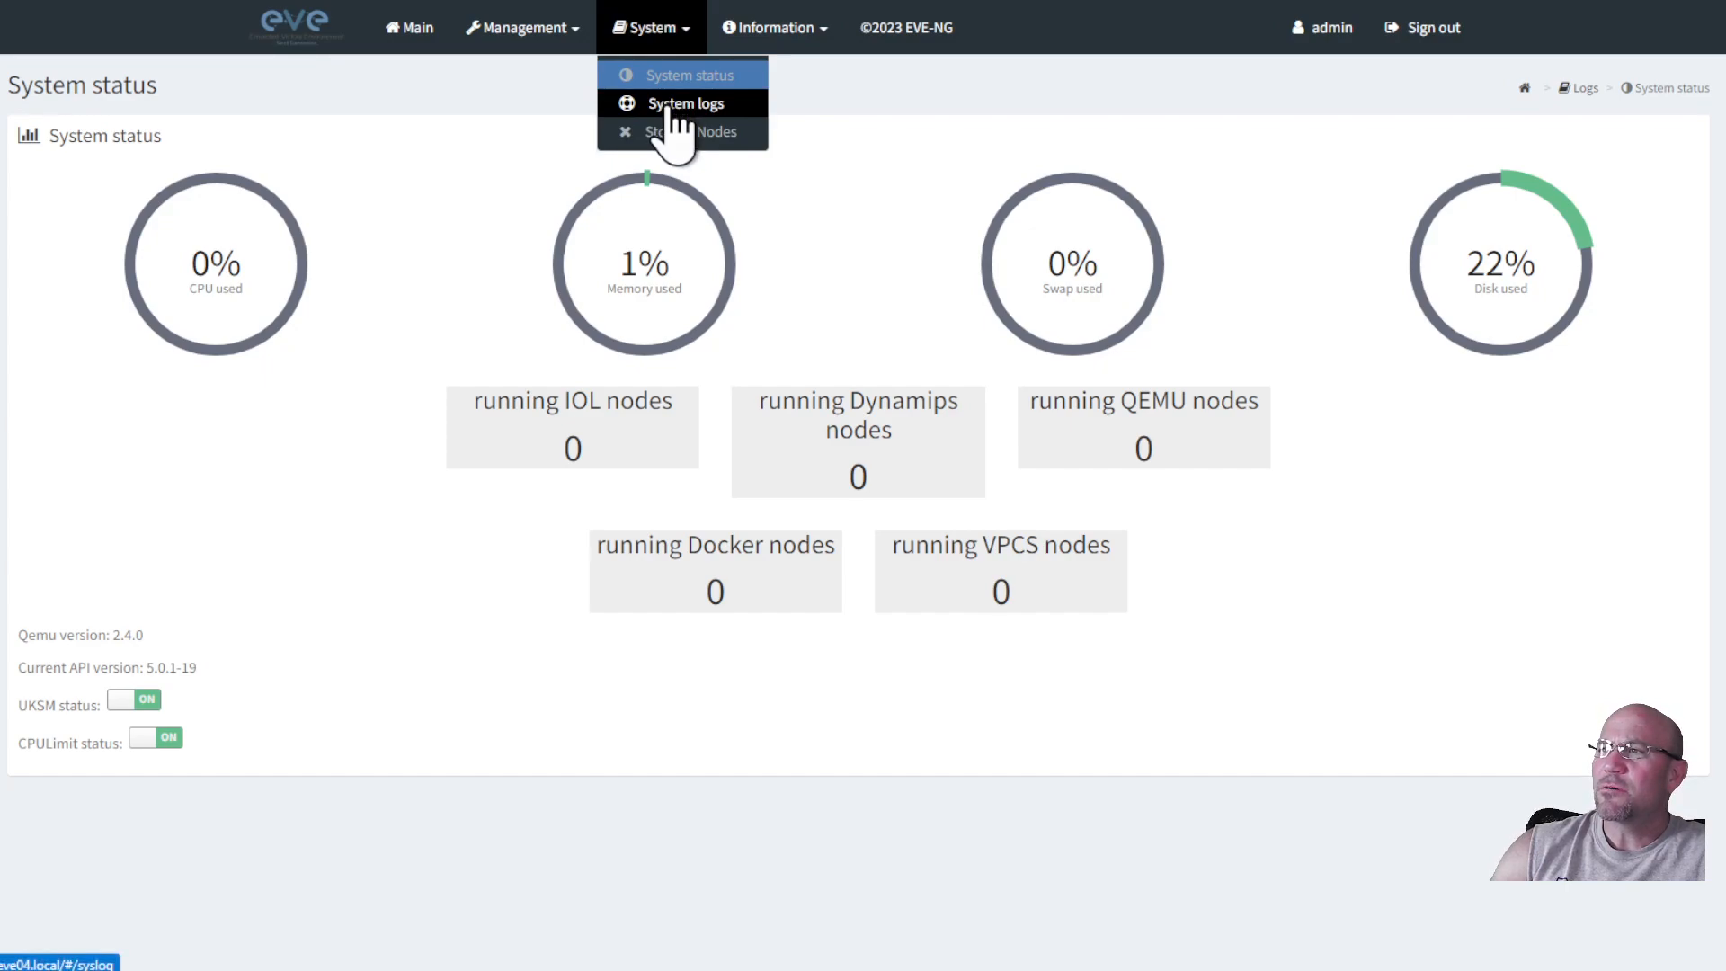
click(428, 34)
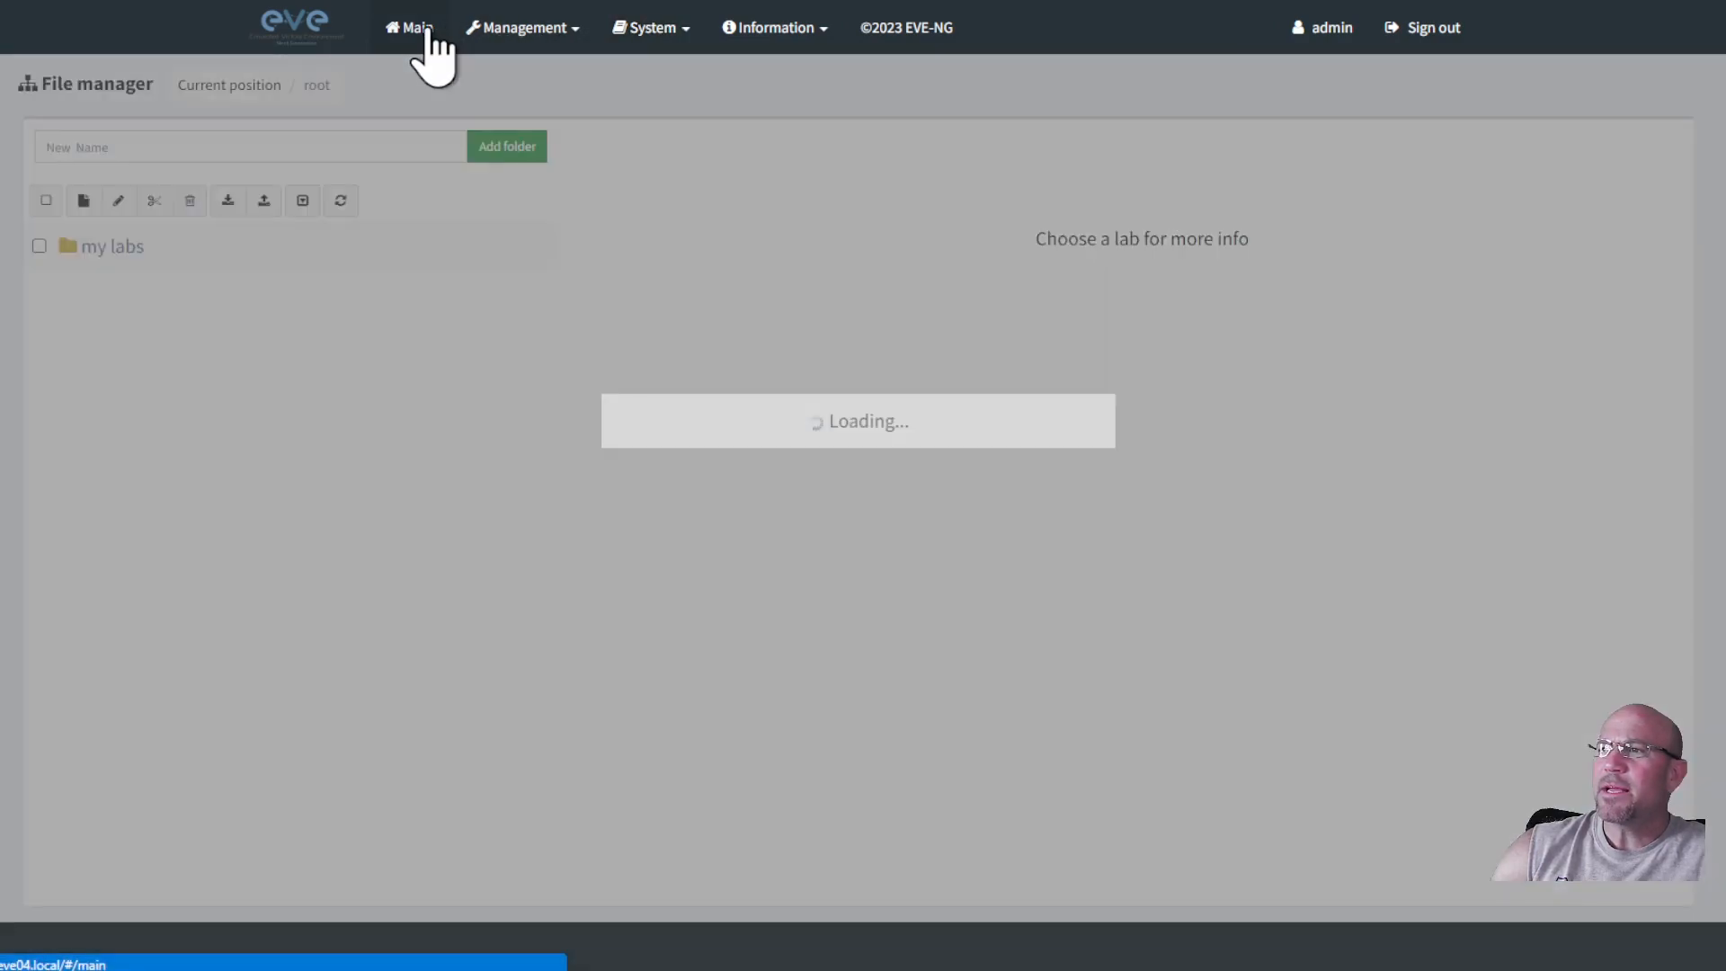
click(528, 31)
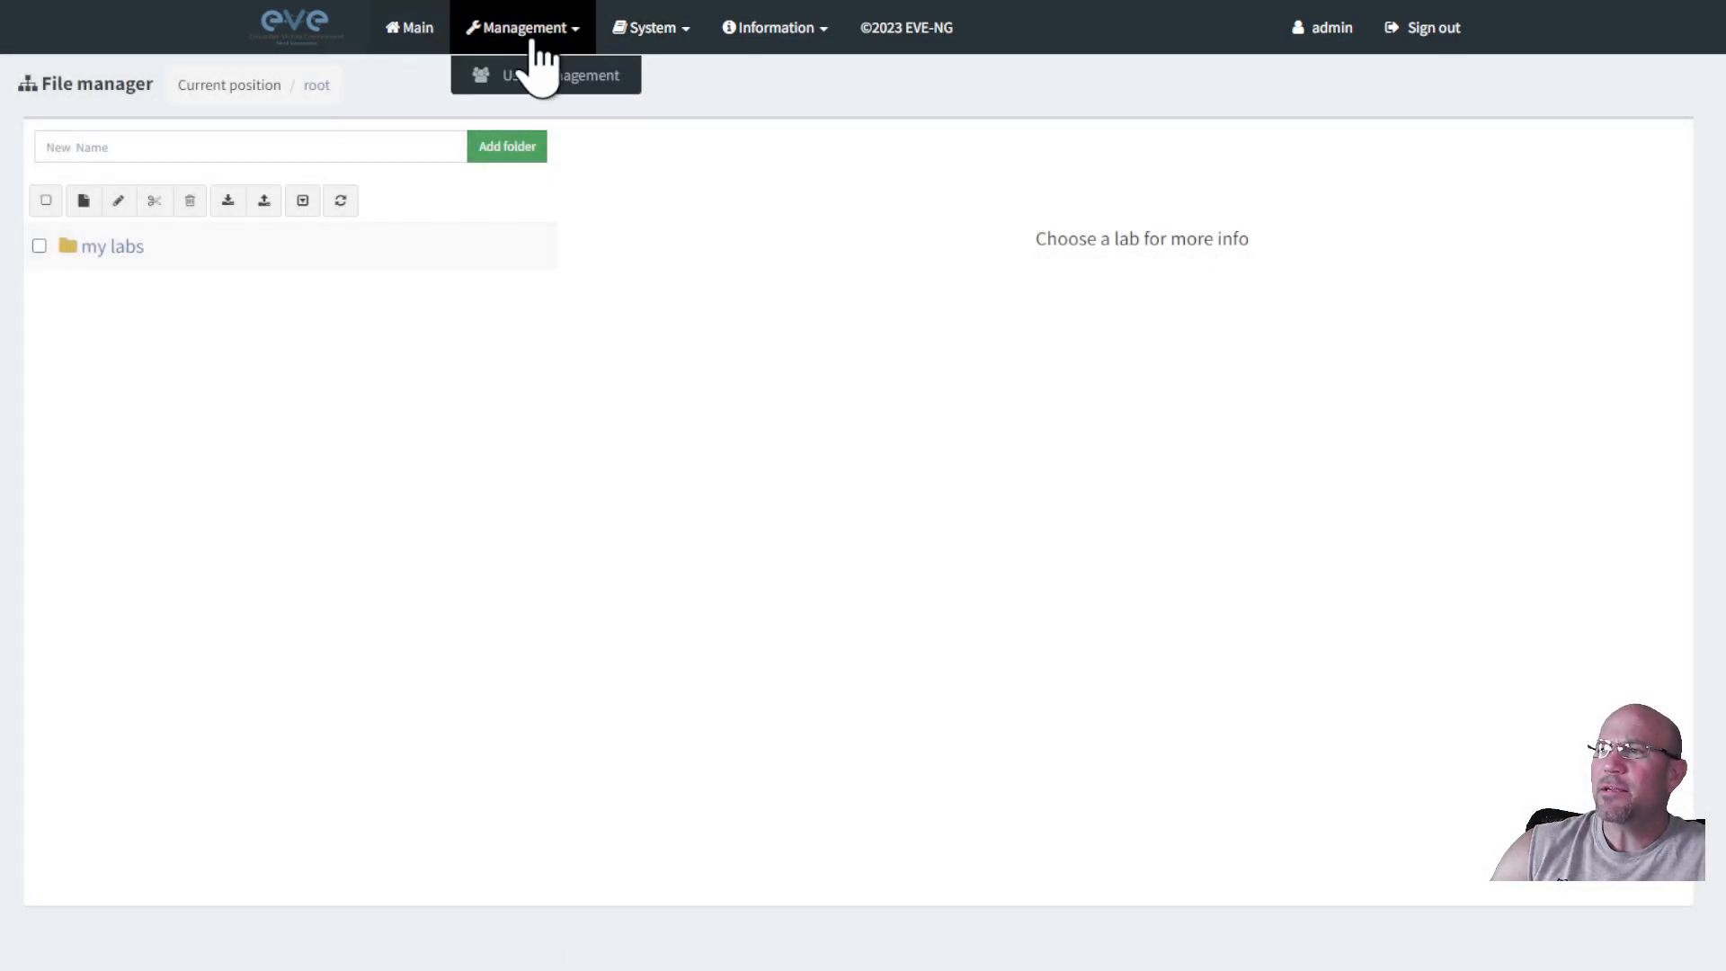
click(654, 30)
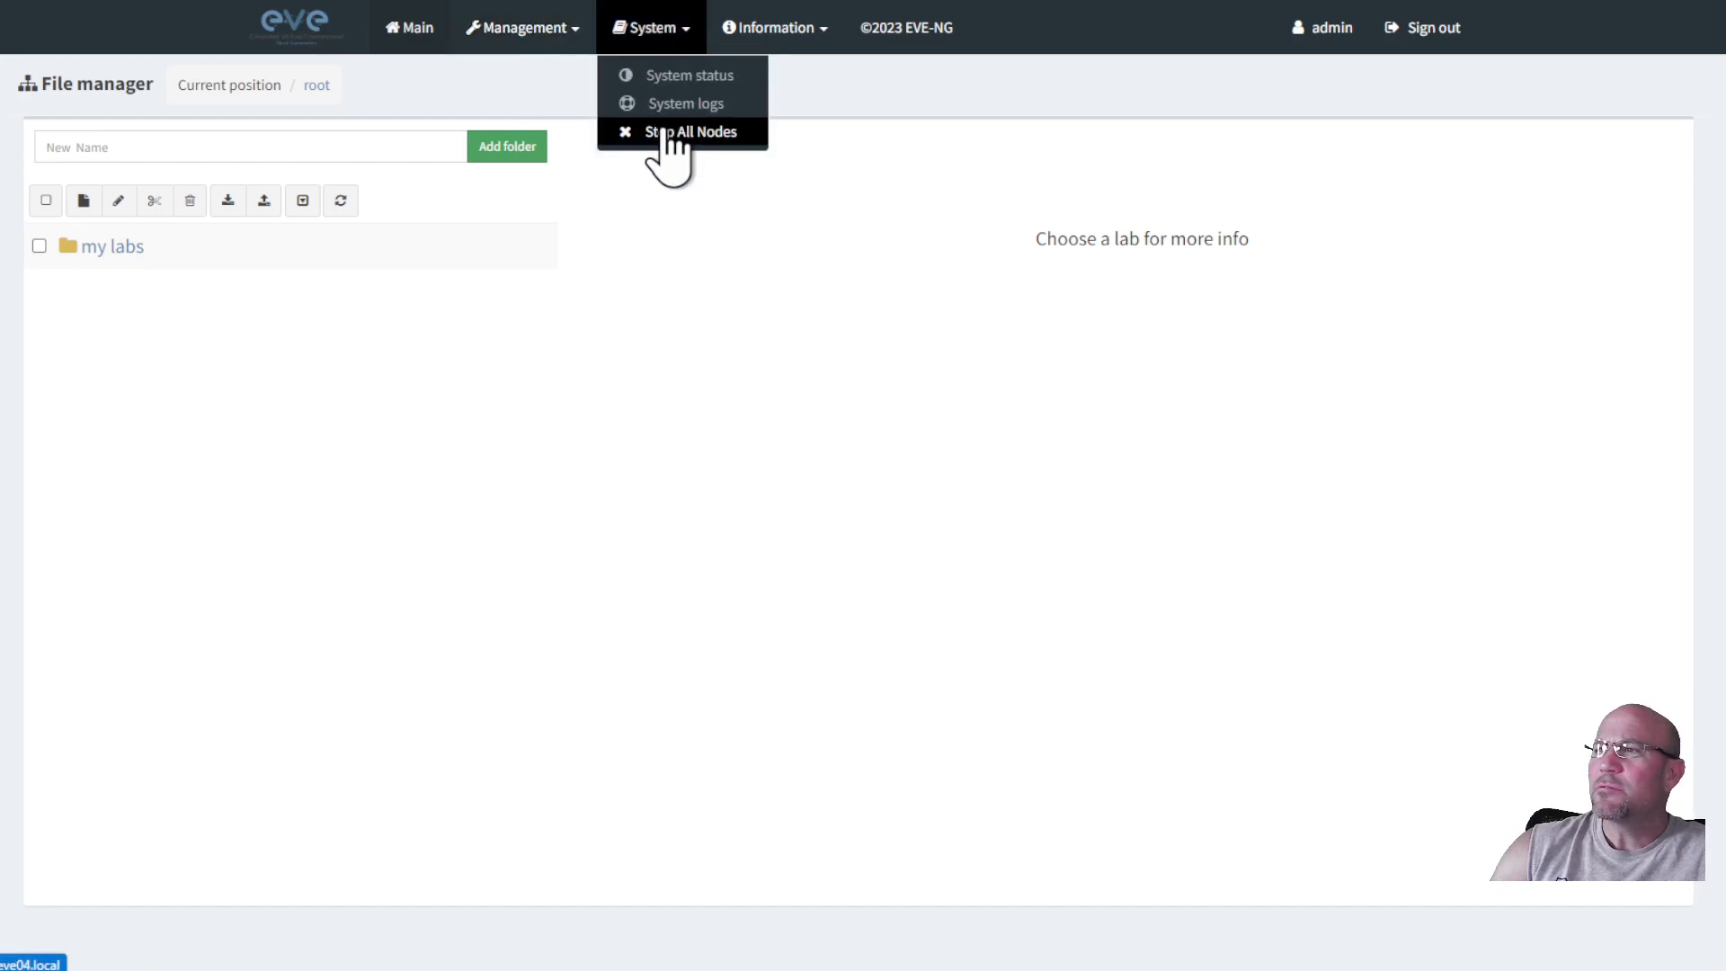
click(676, 104)
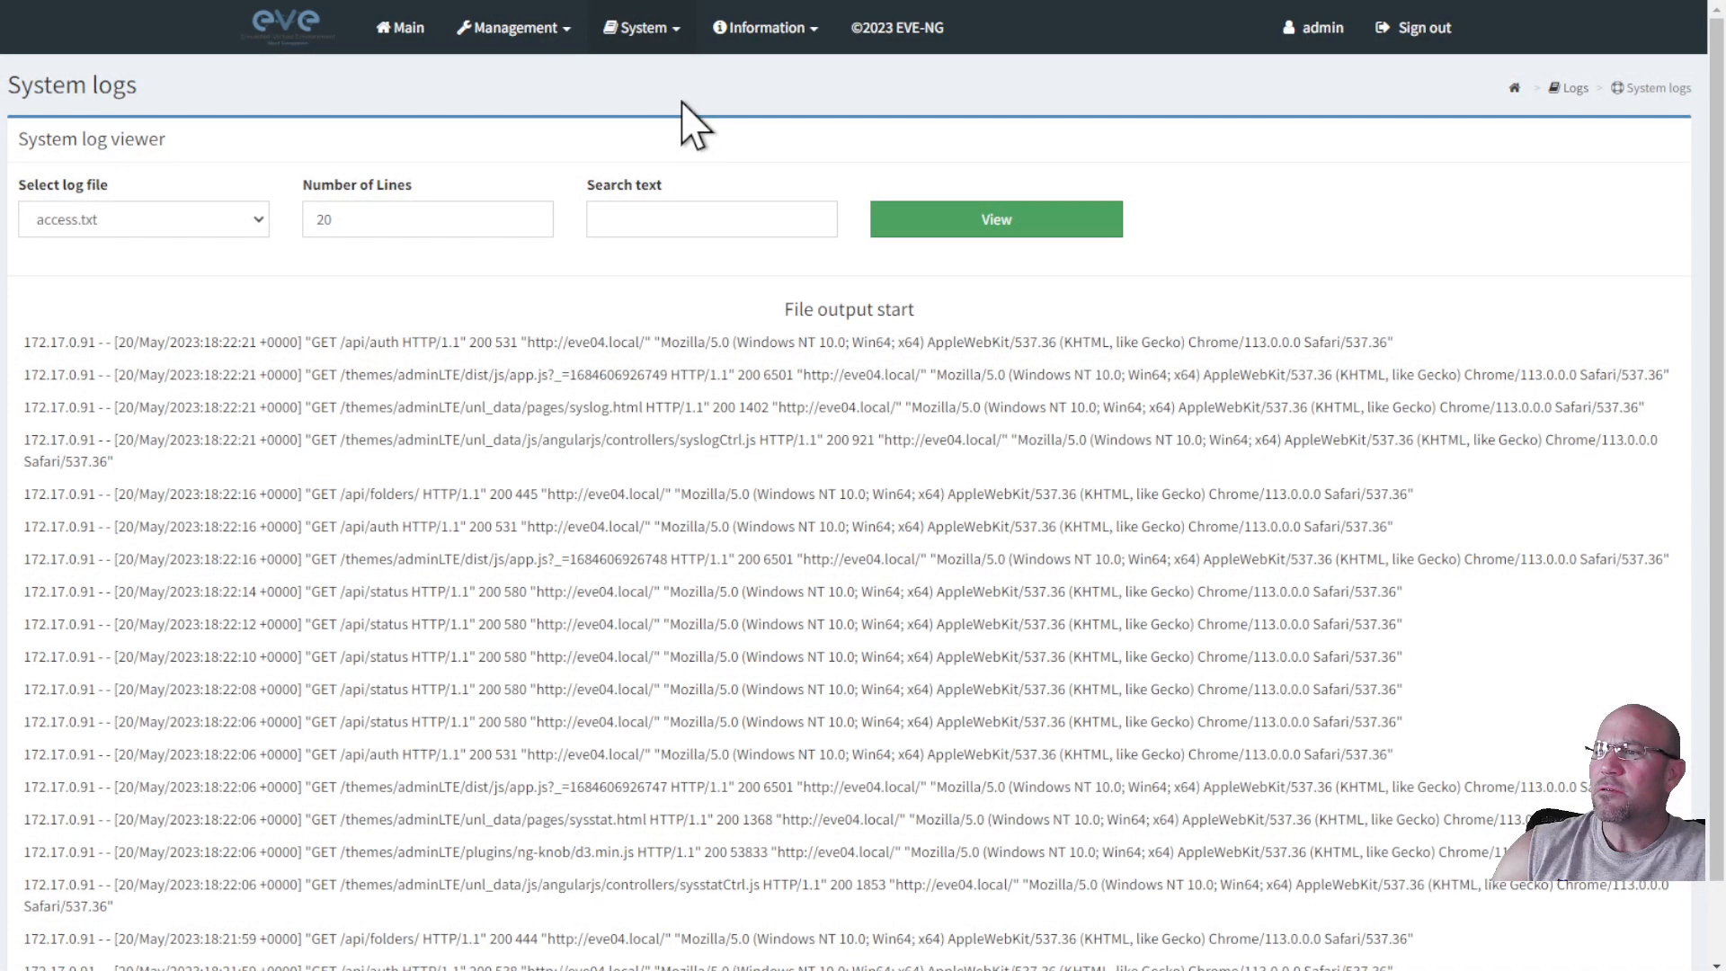
click(661, 31)
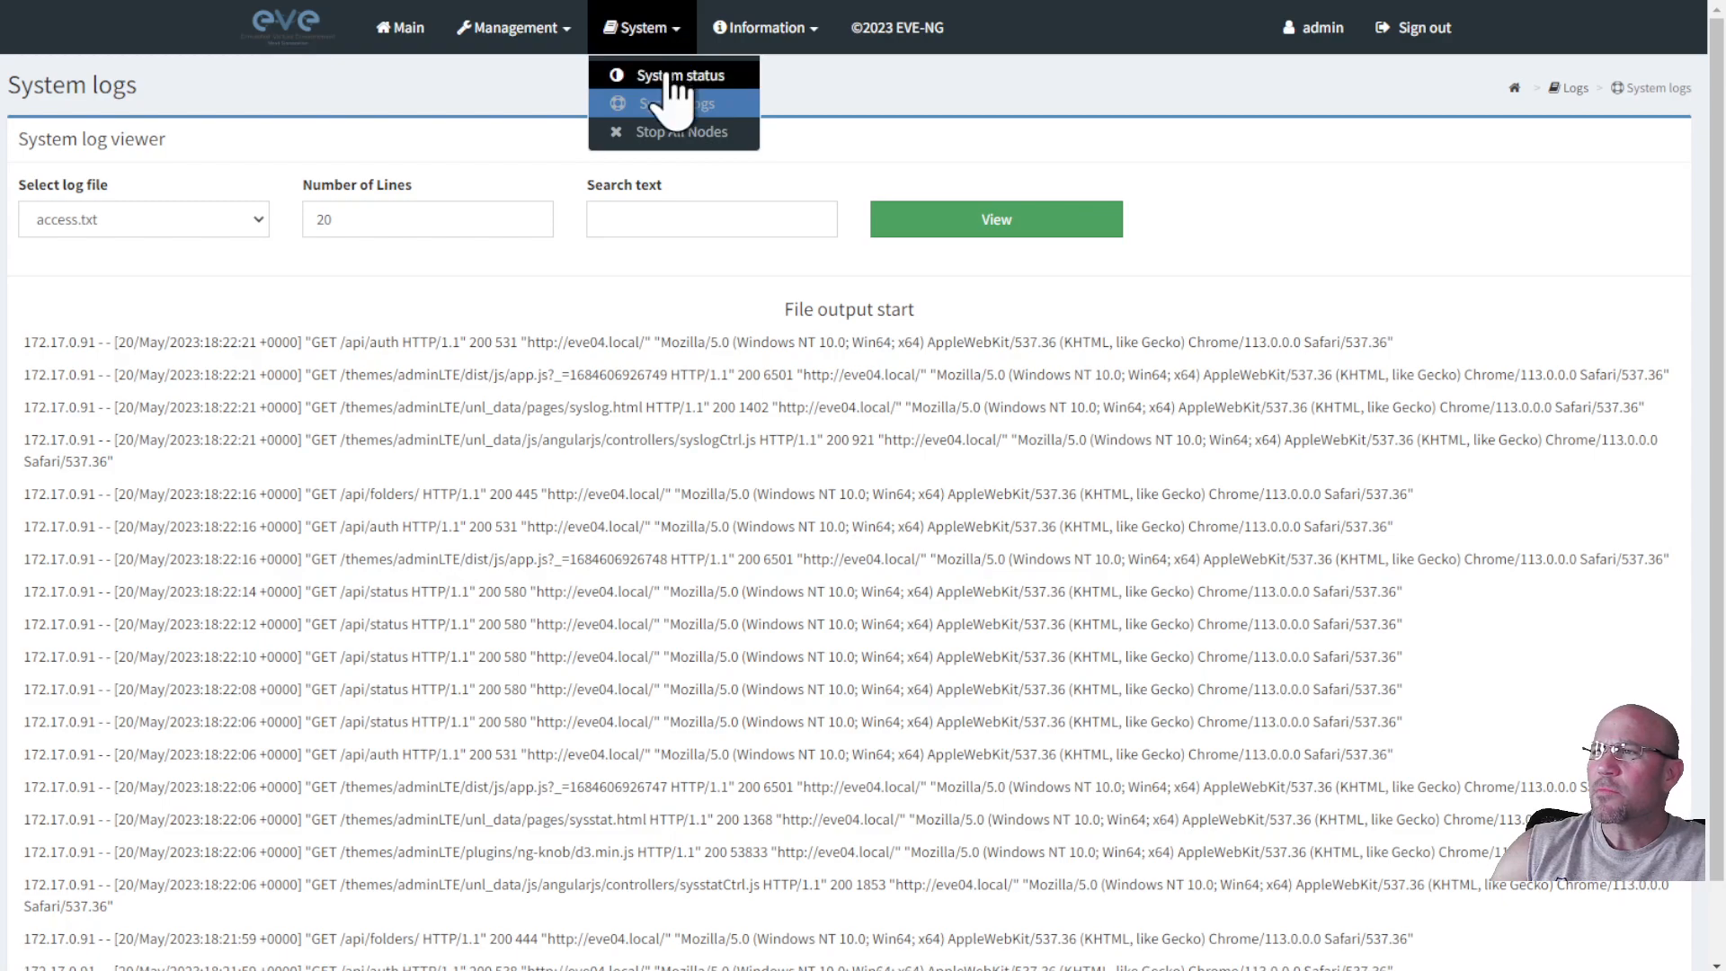
click(674, 96)
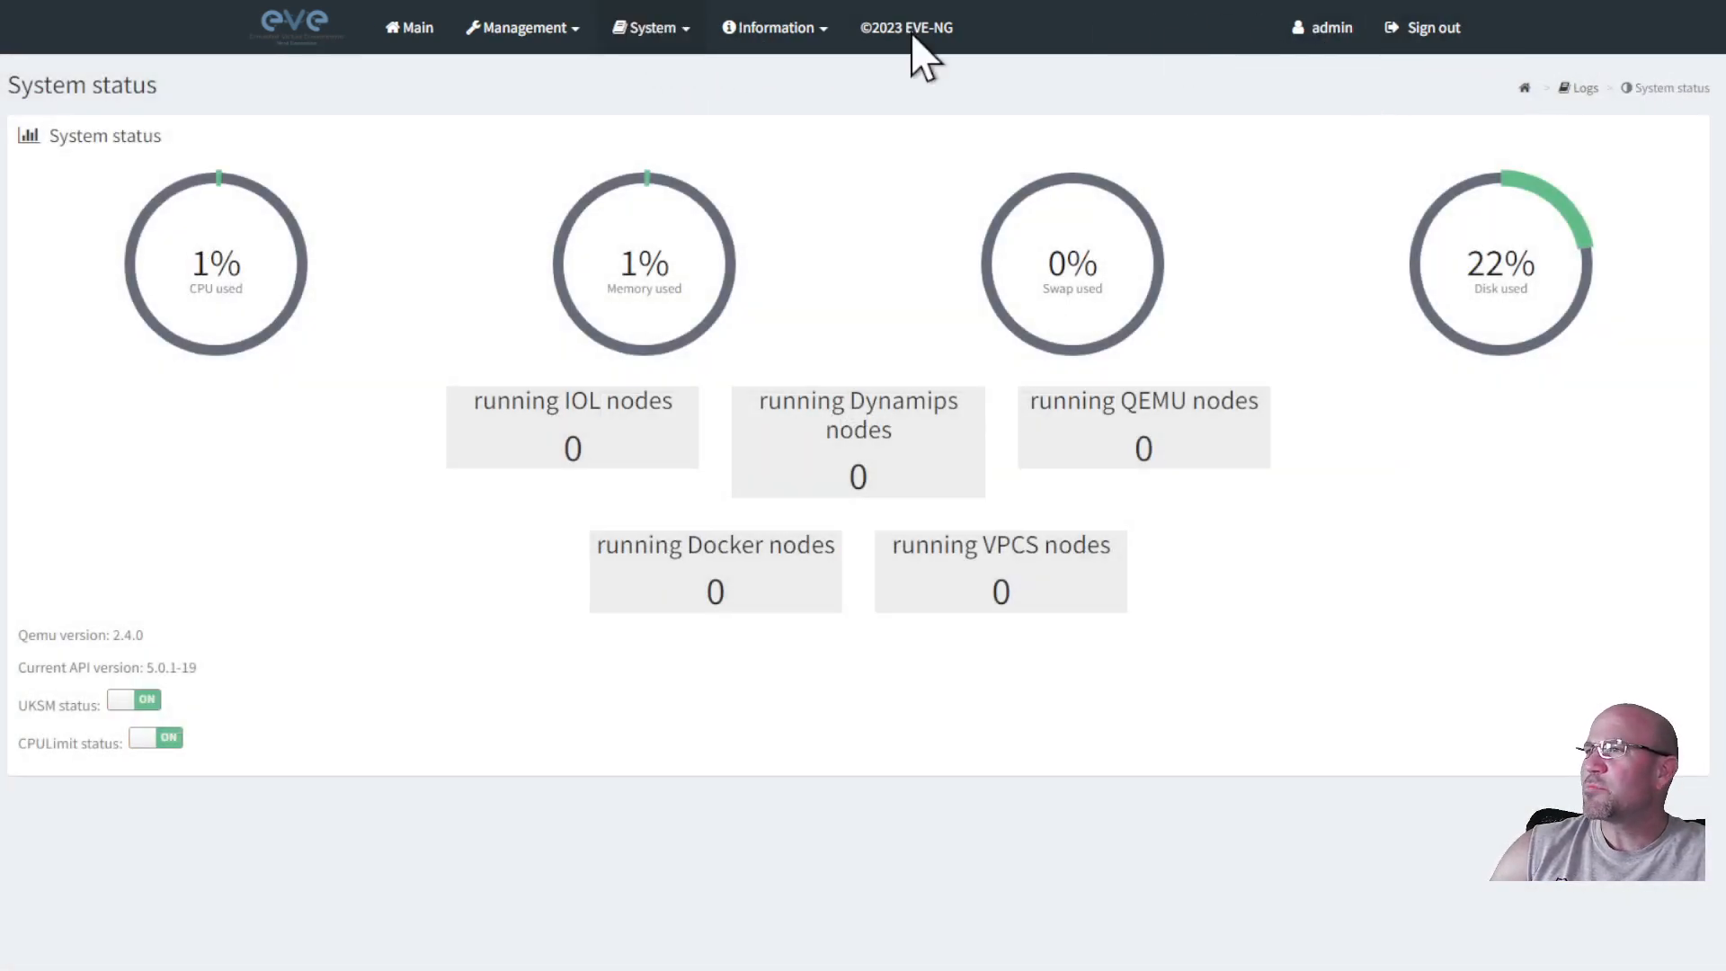
click(744, 34)
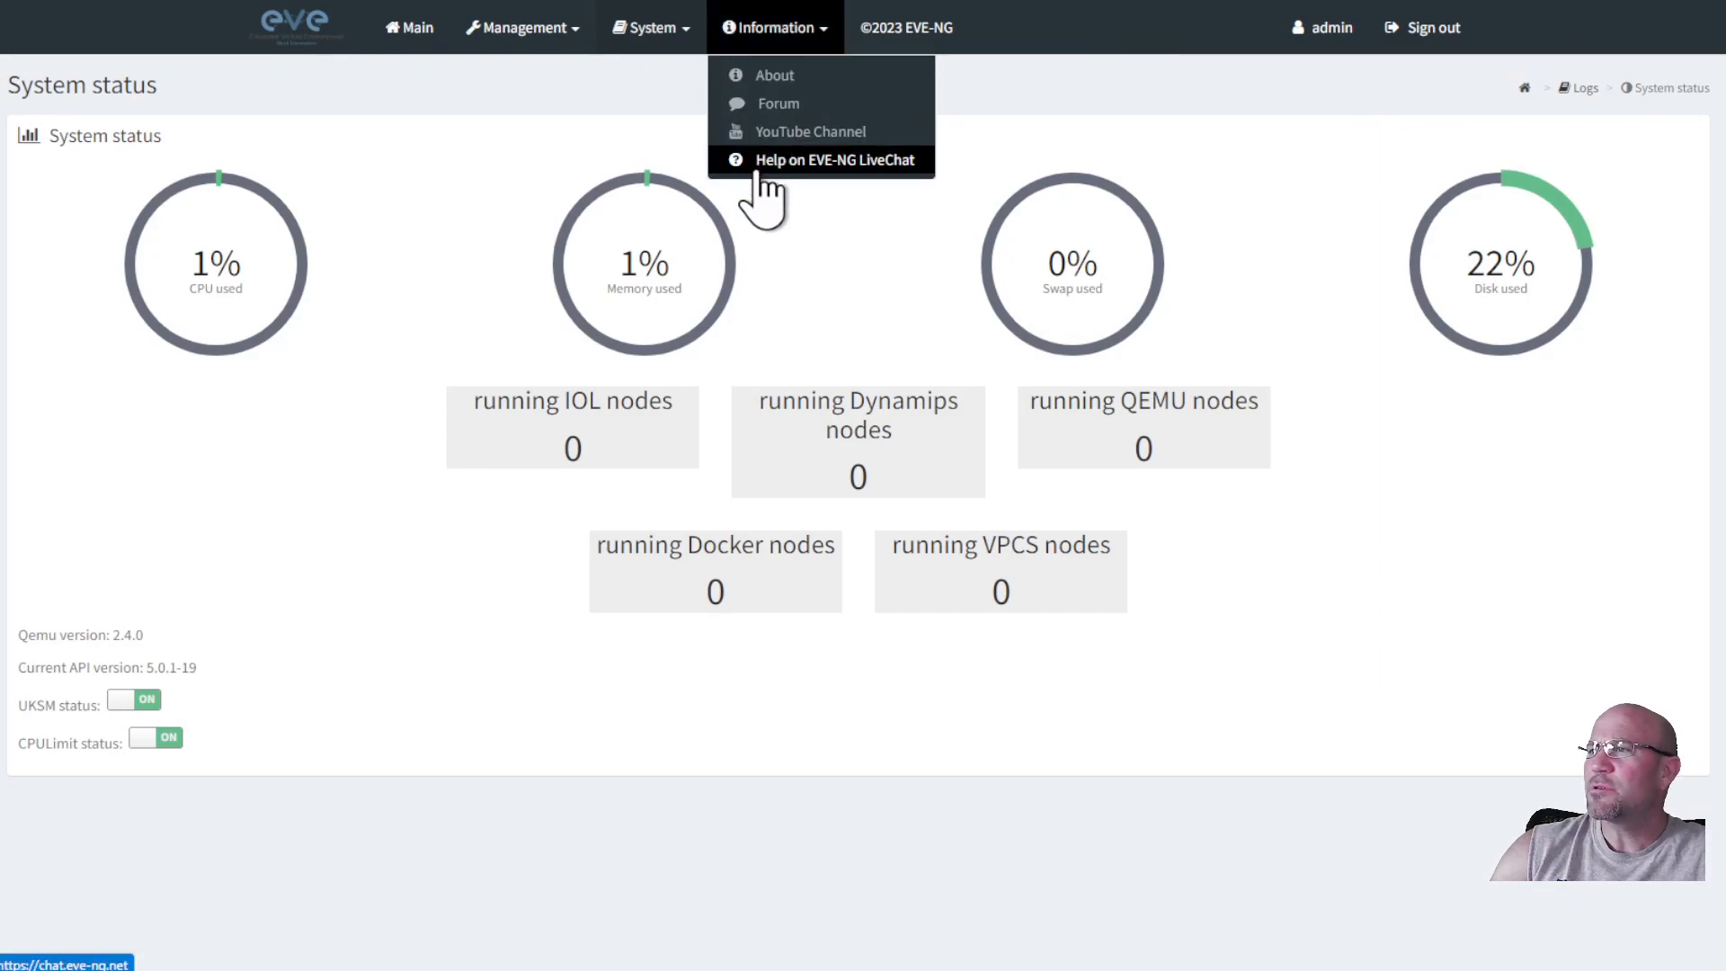
click(652, 31)
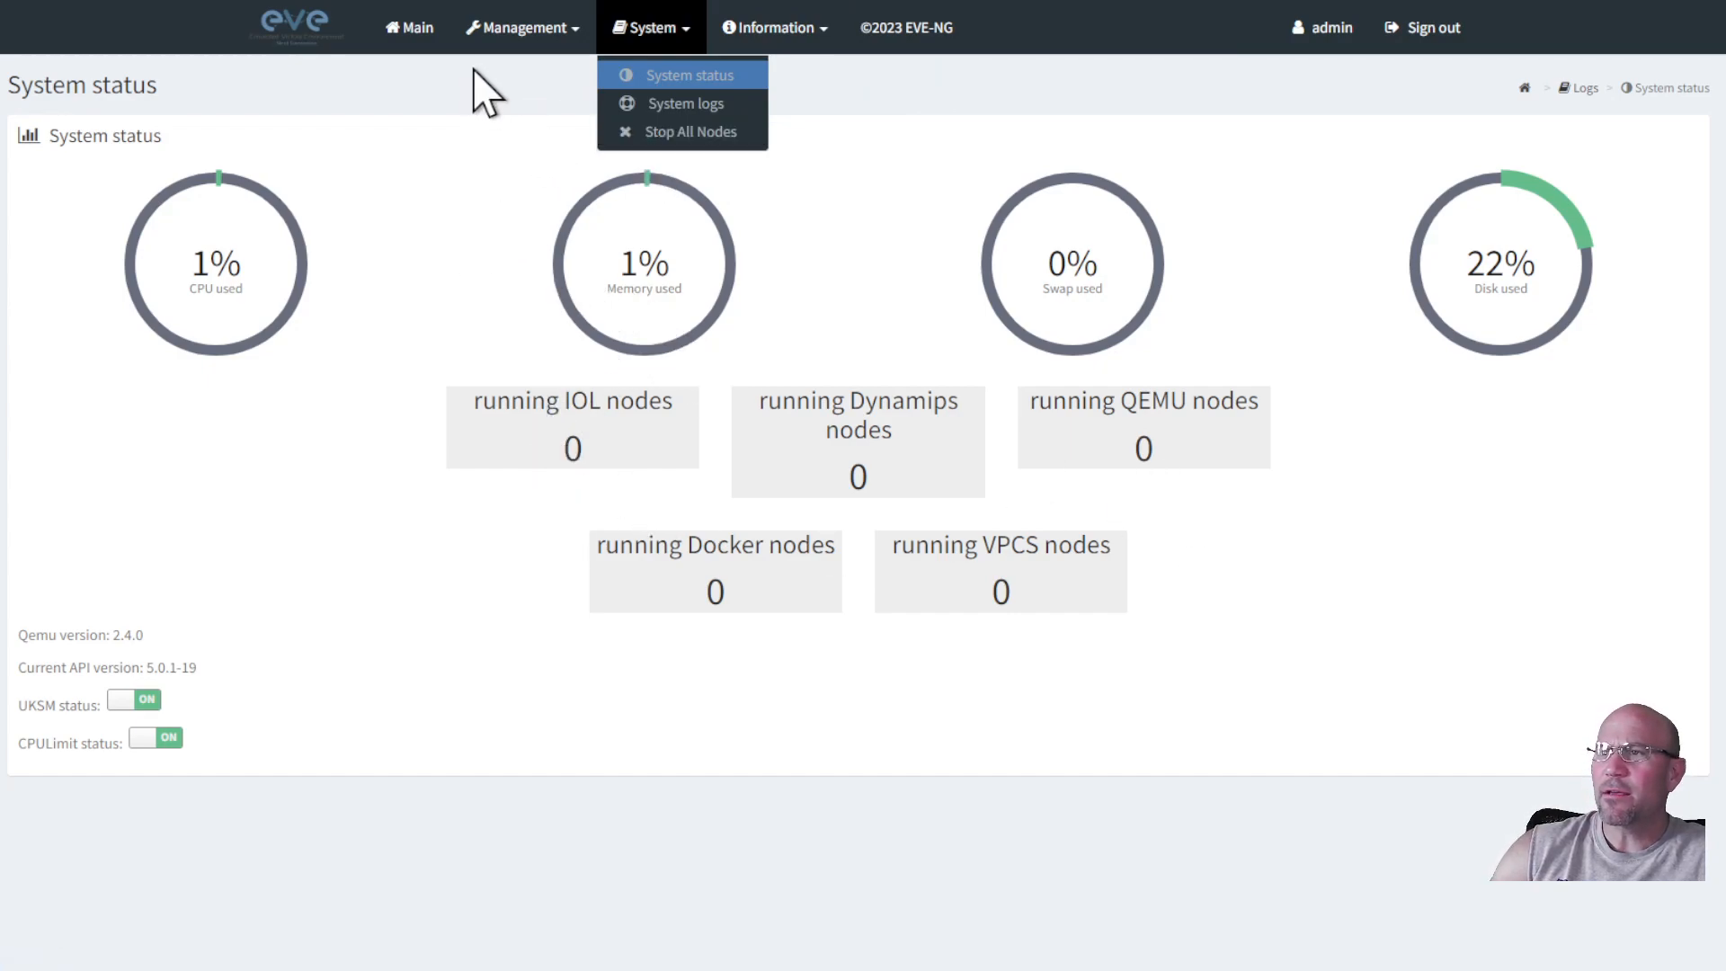
Return to the file manager's my labs folder, glancing at the System and Management menus.
click(412, 27)
click(106, 253)
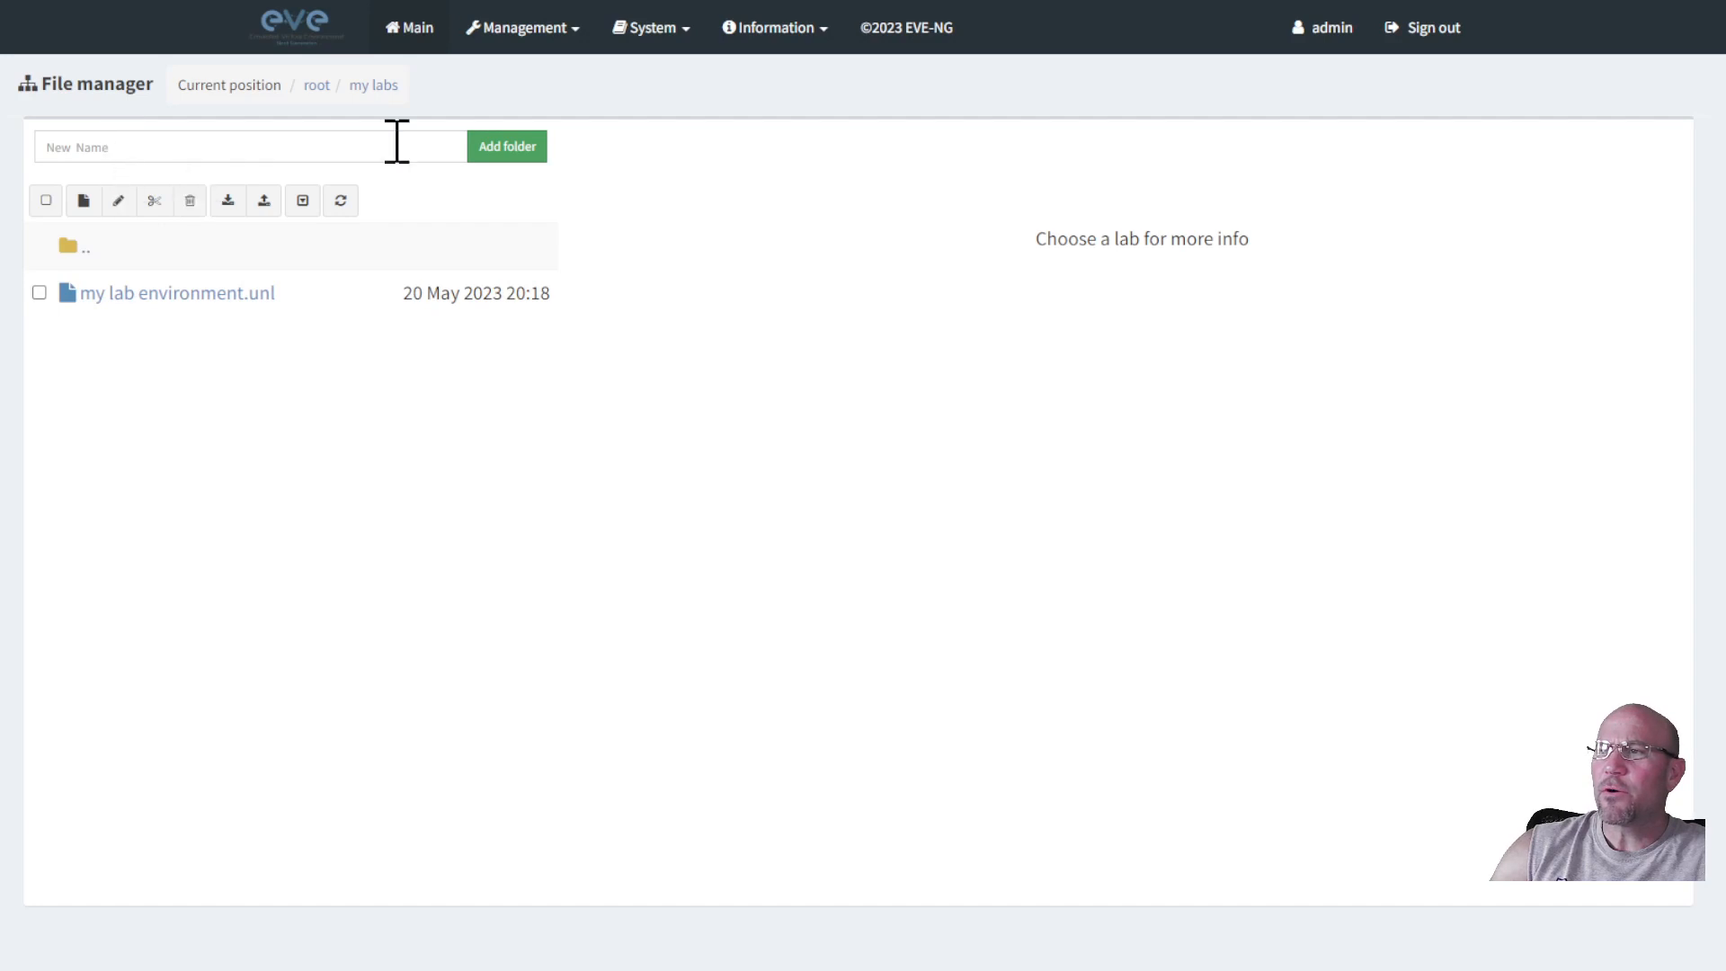
click(660, 28)
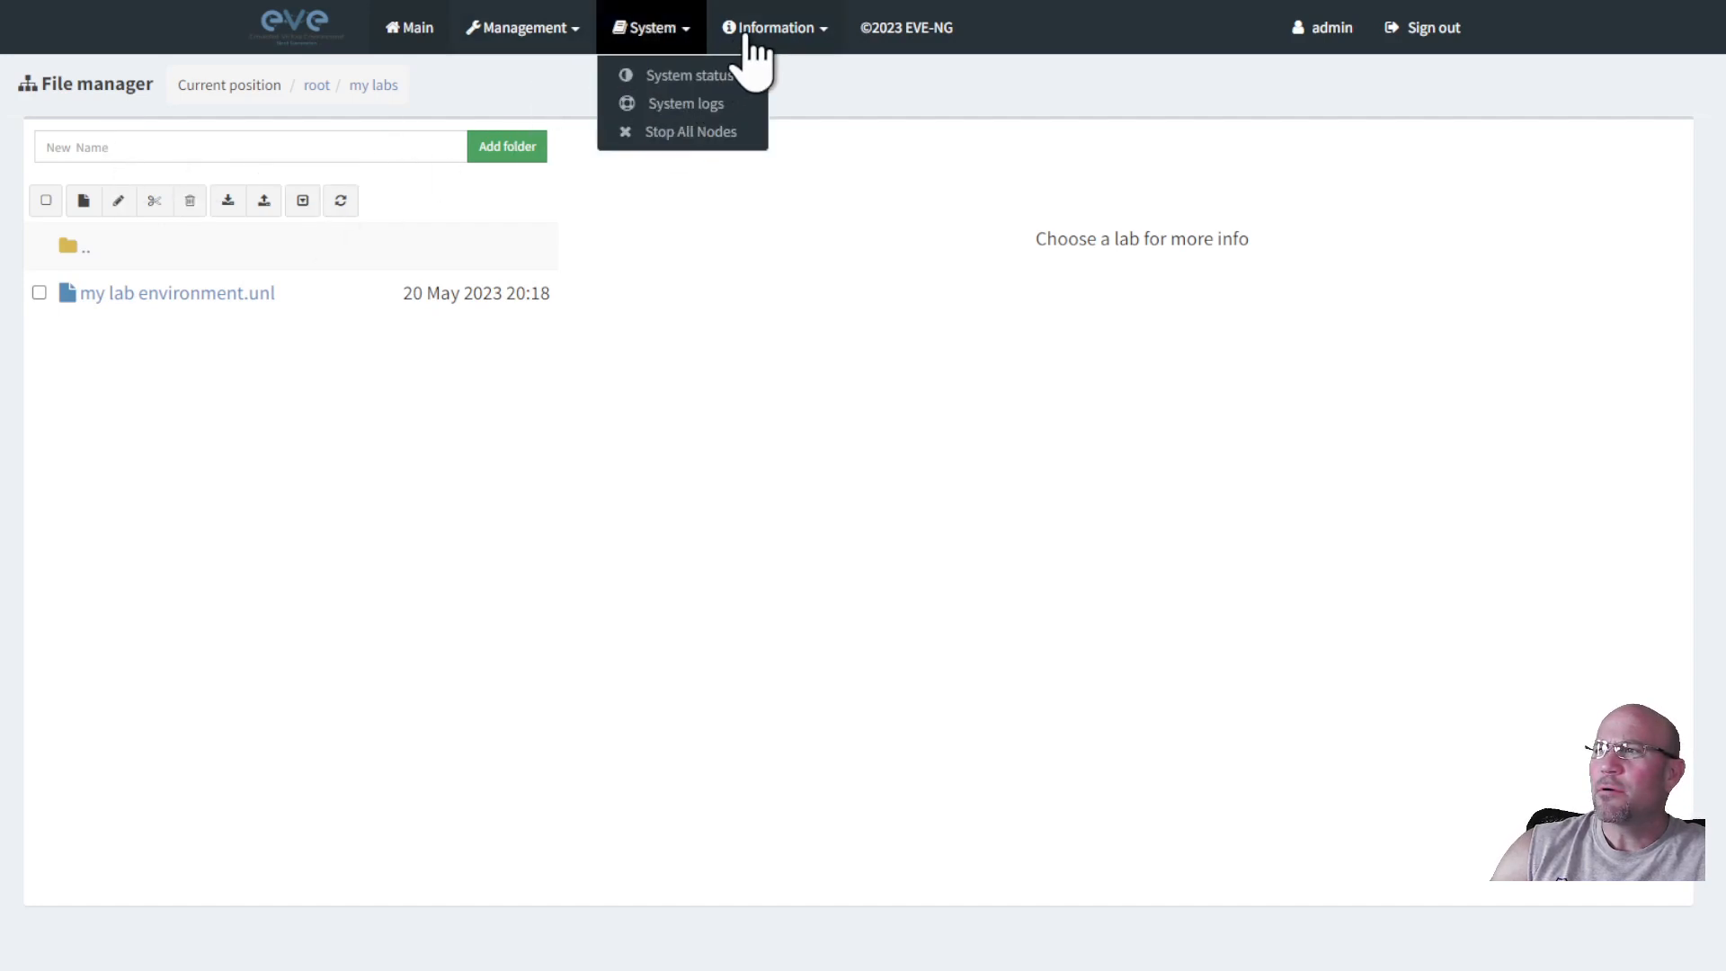
click(544, 36)
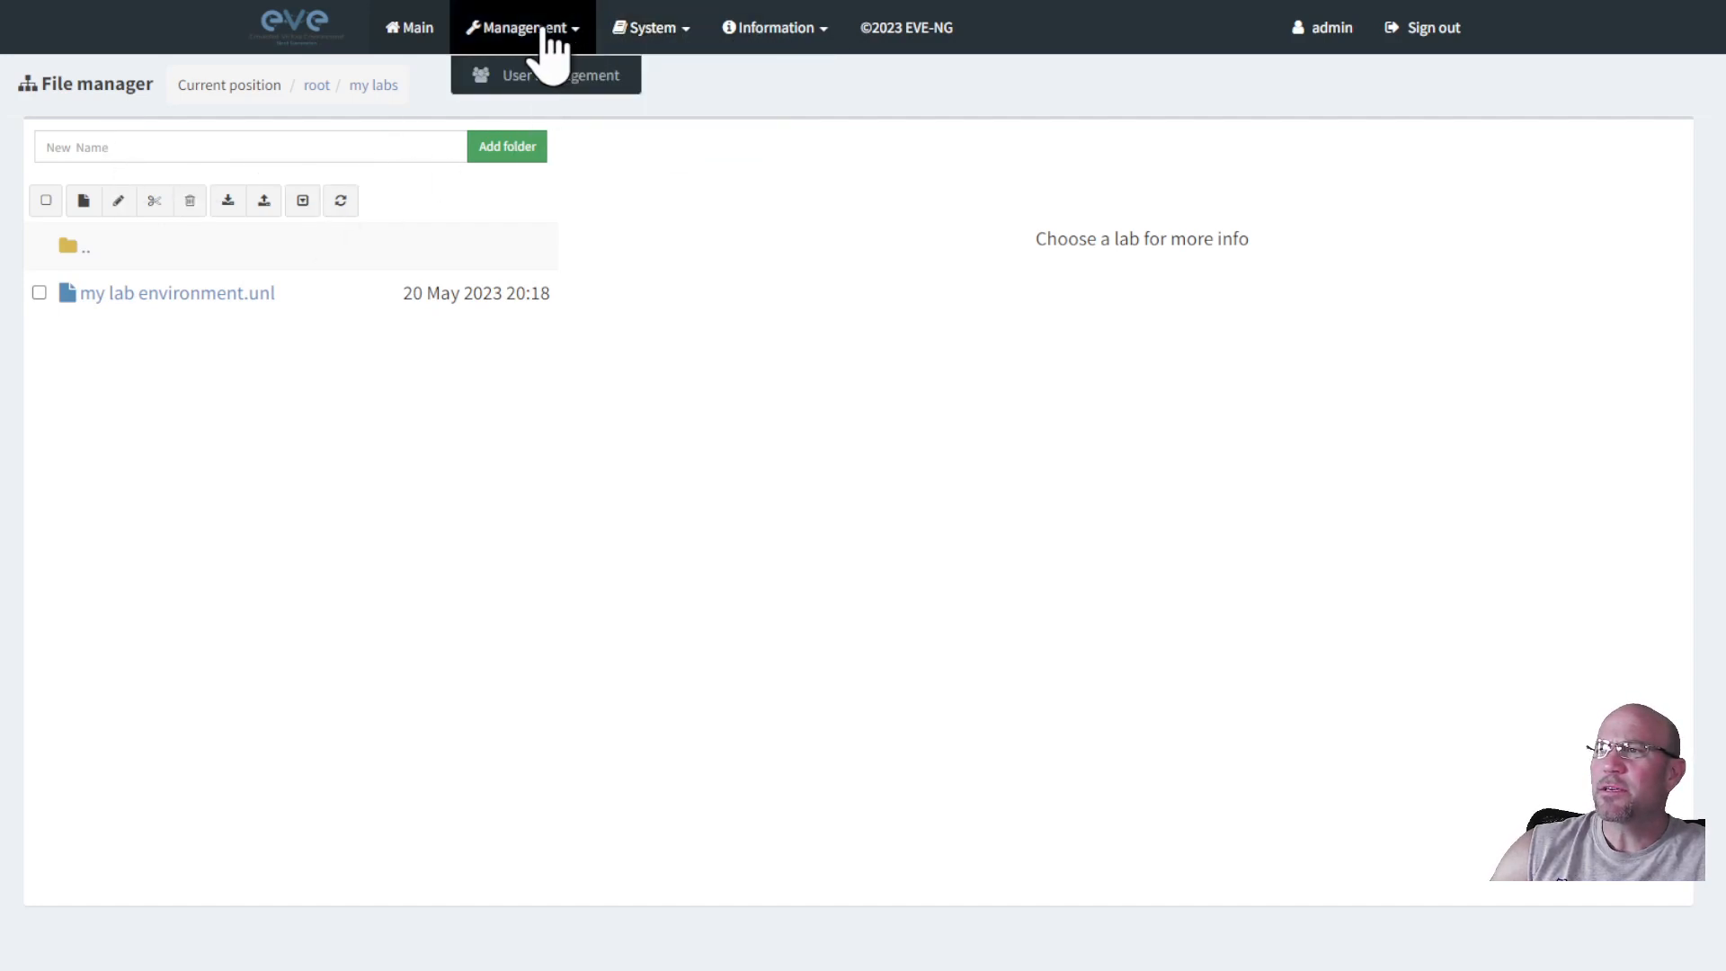
click(416, 36)
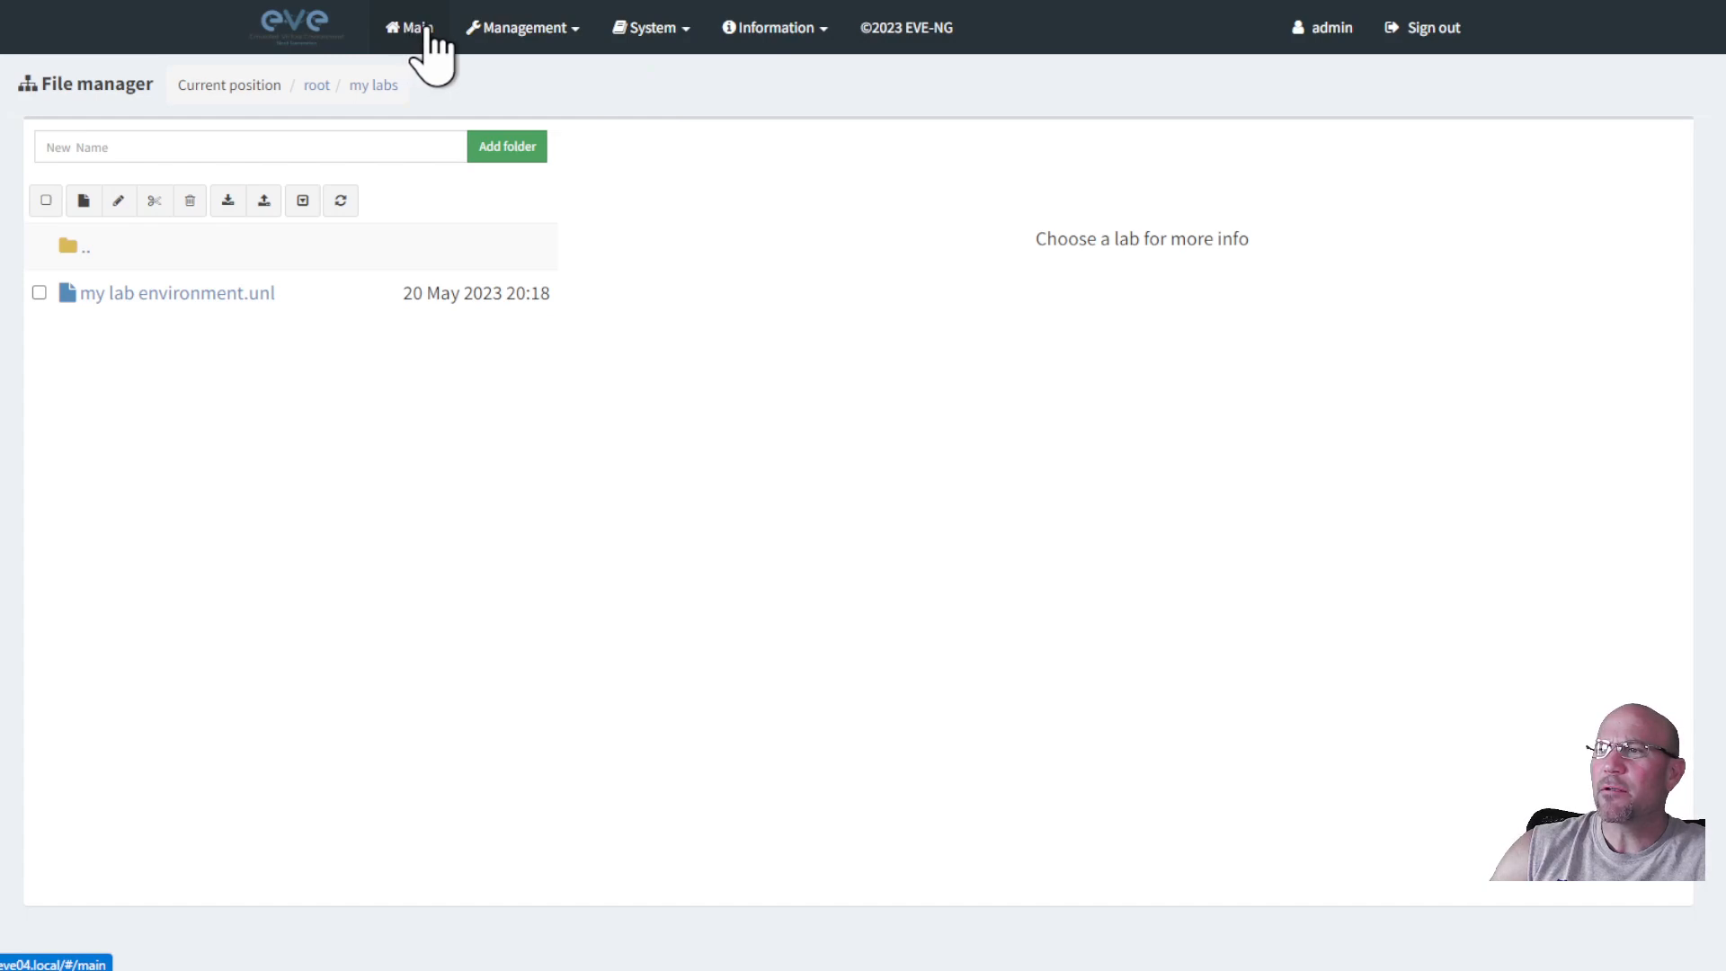
Stop all running nodes via System > Stop All Nodes, then reopen my lab environment.
click(673, 33)
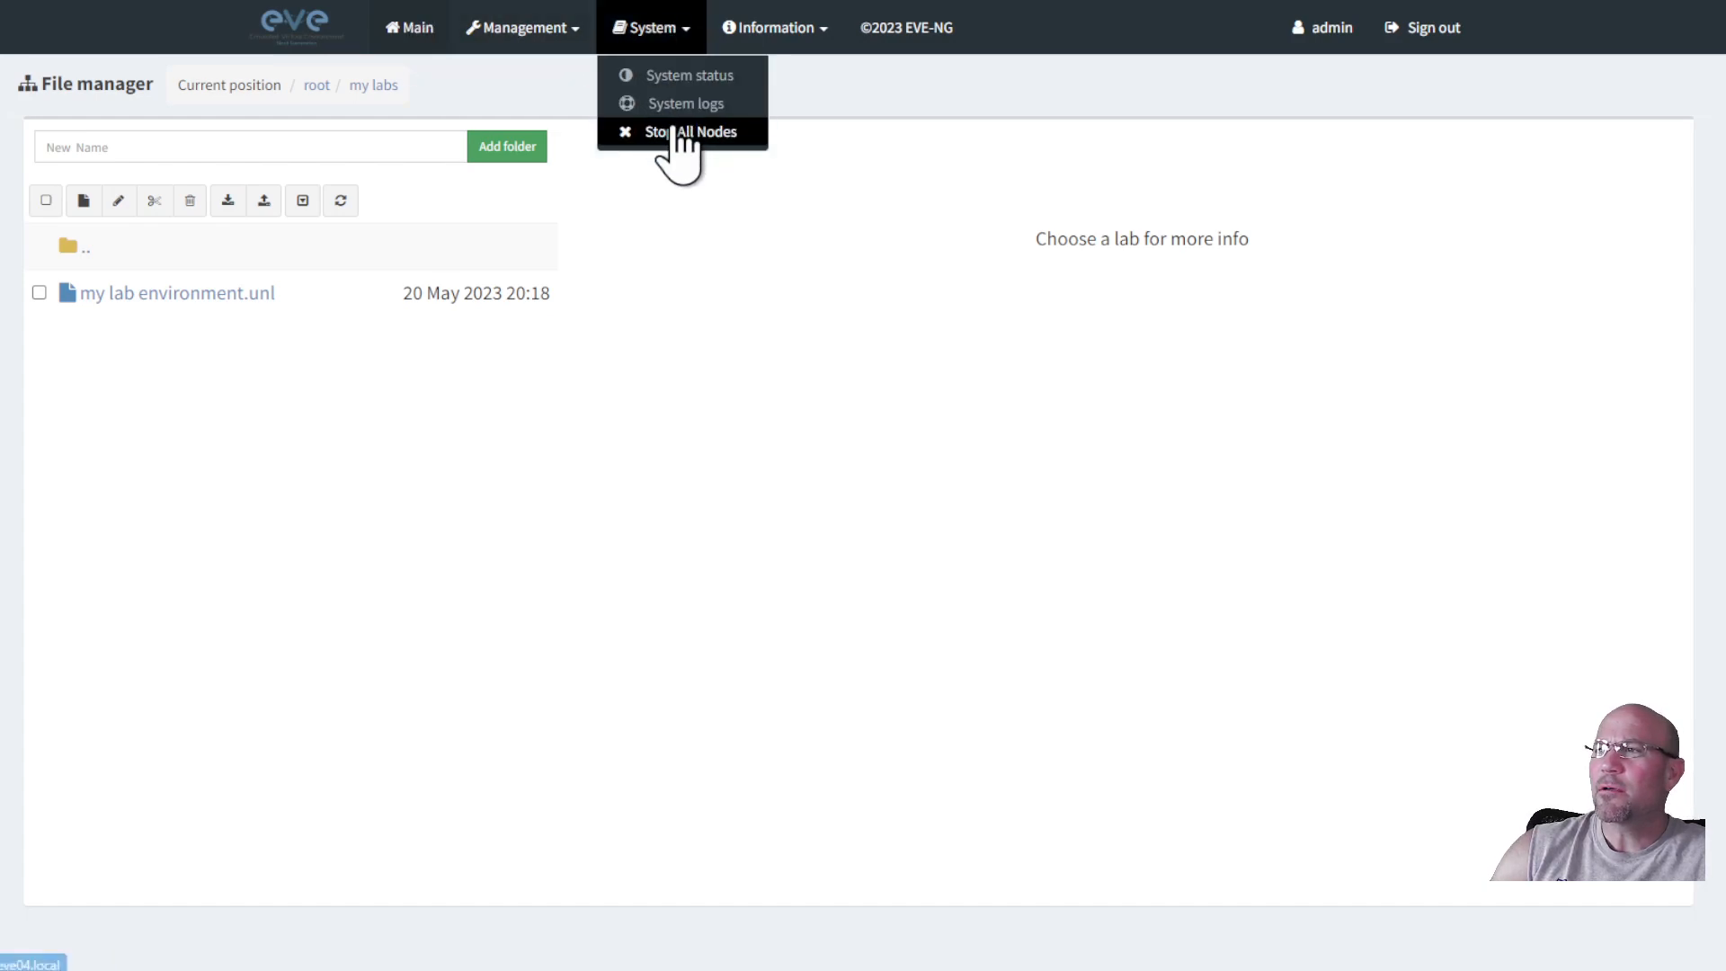
click(670, 133)
click(680, 30)
click(681, 140)
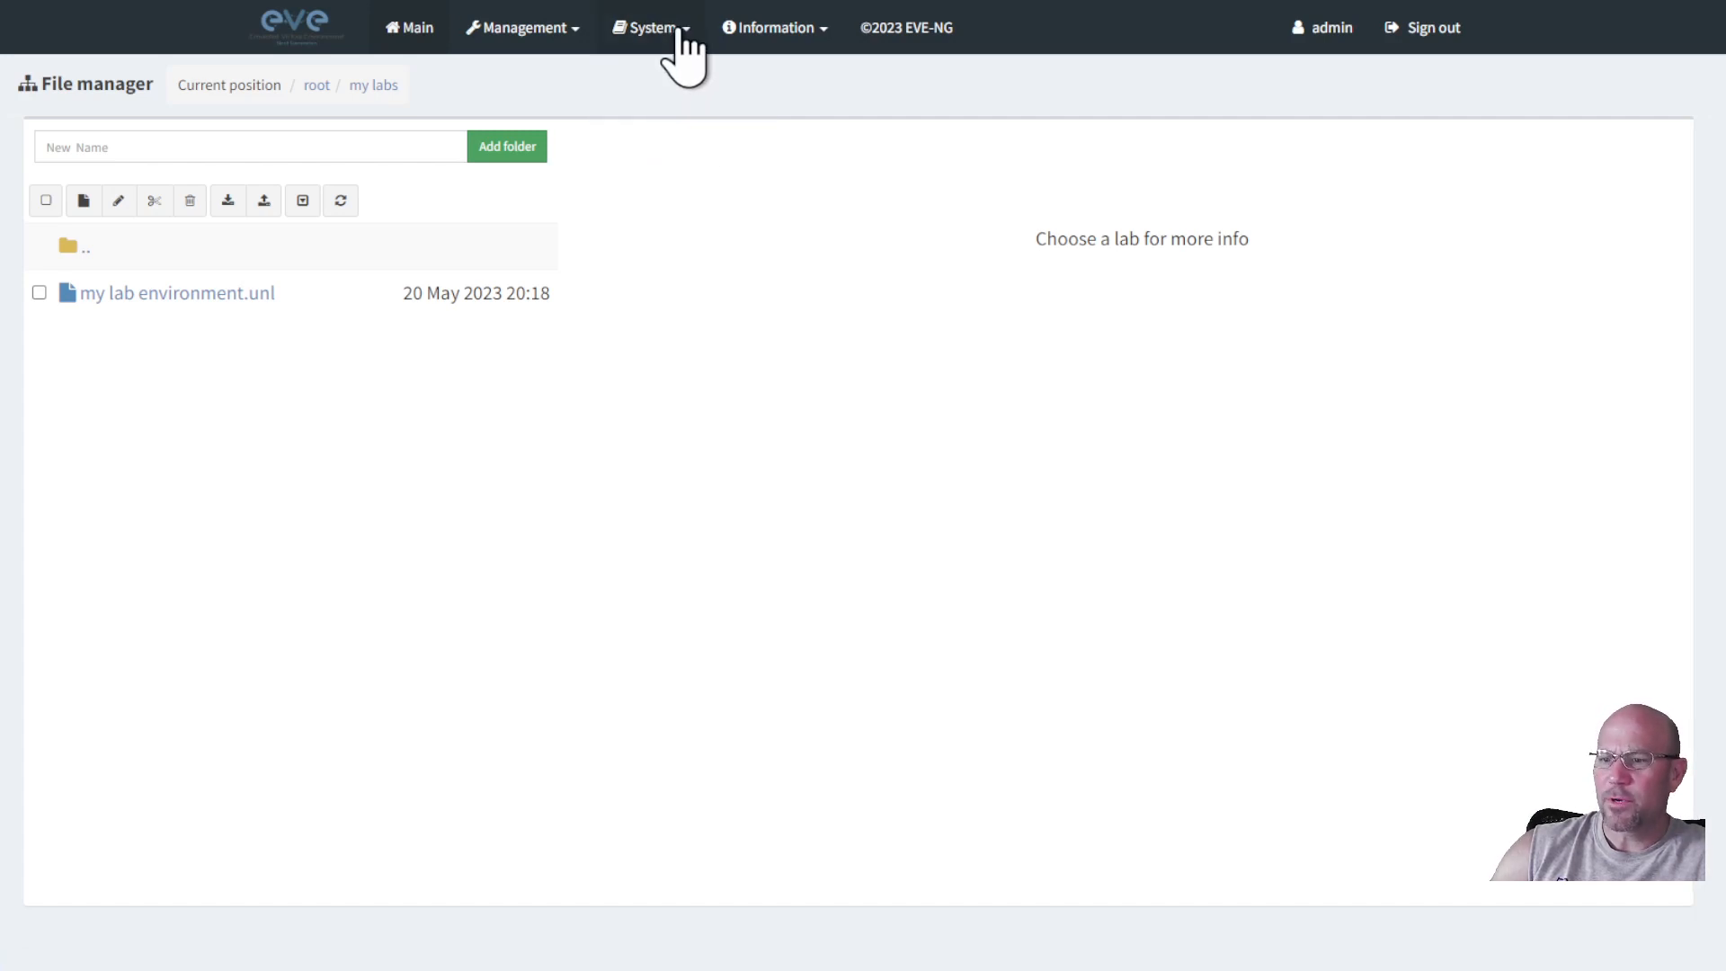
click(680, 32)
click(679, 135)
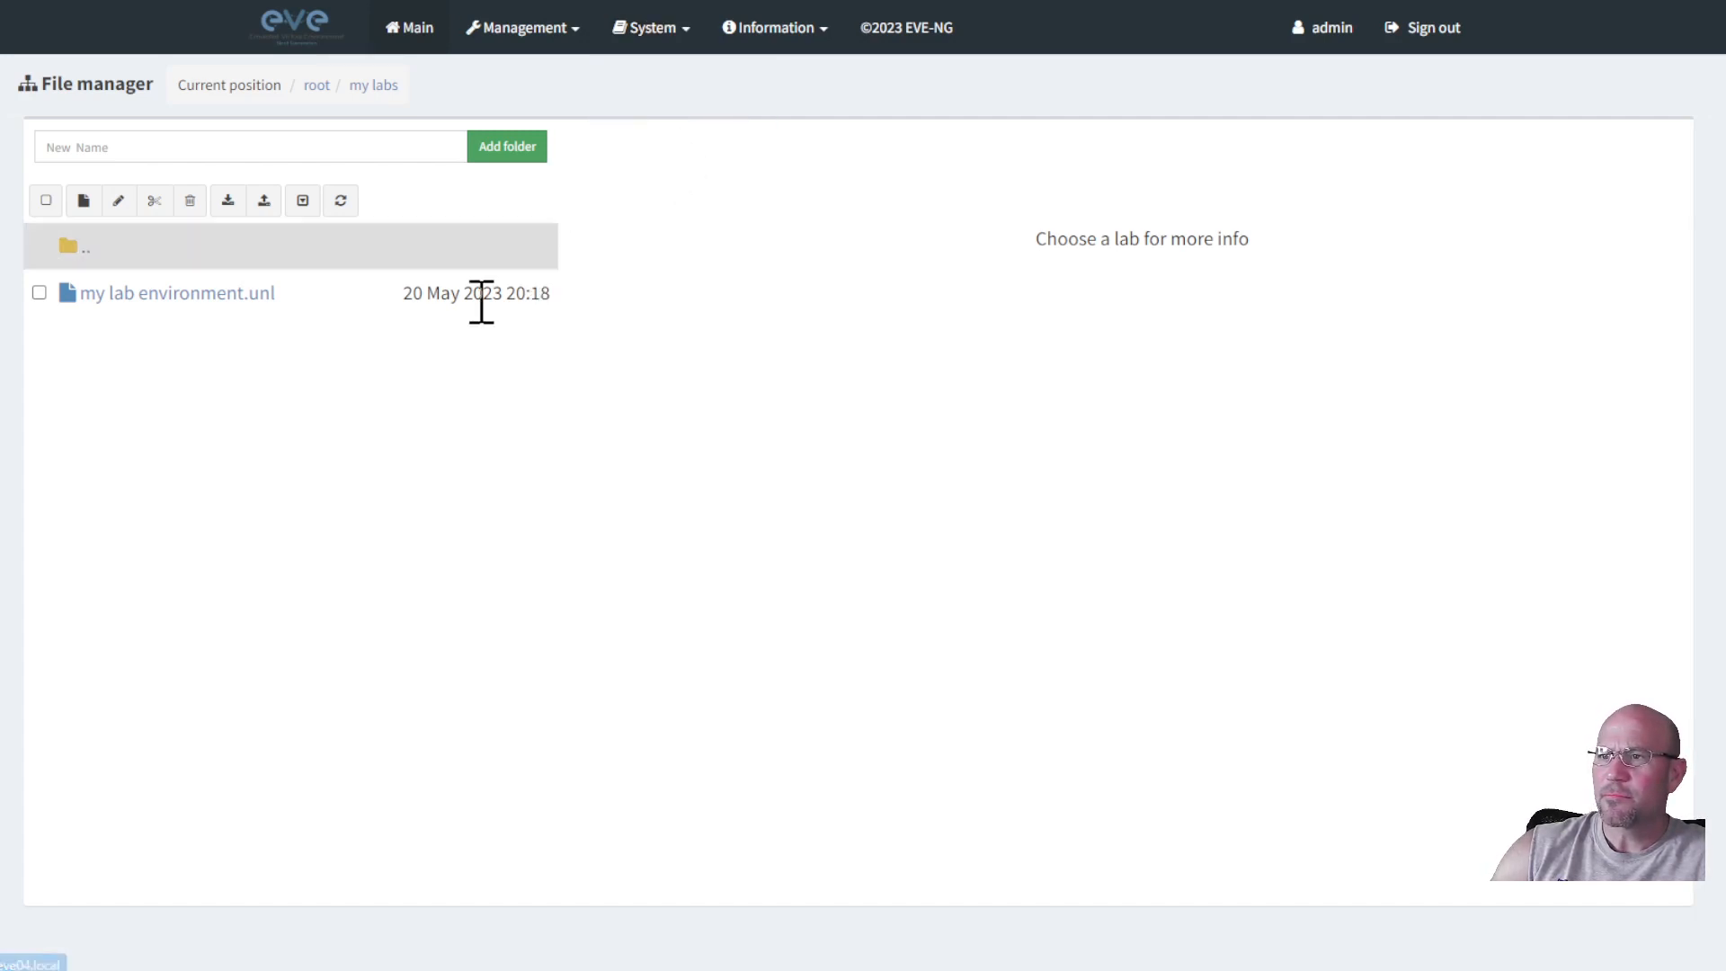
click(233, 297)
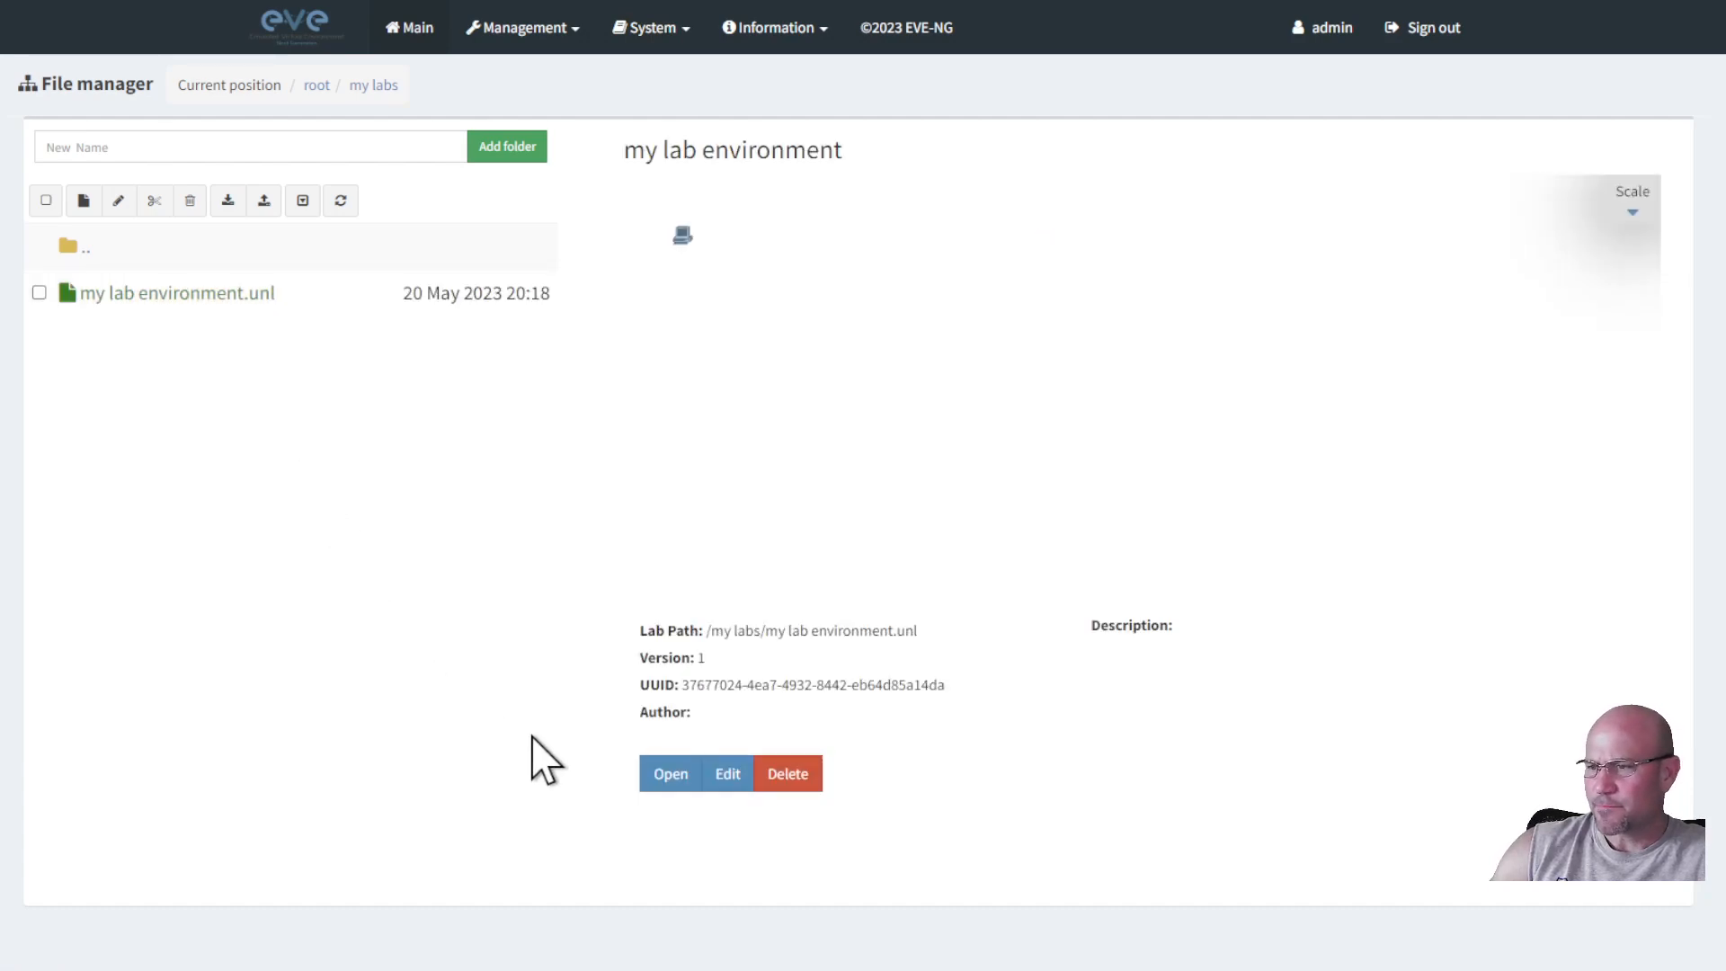
click(667, 778)
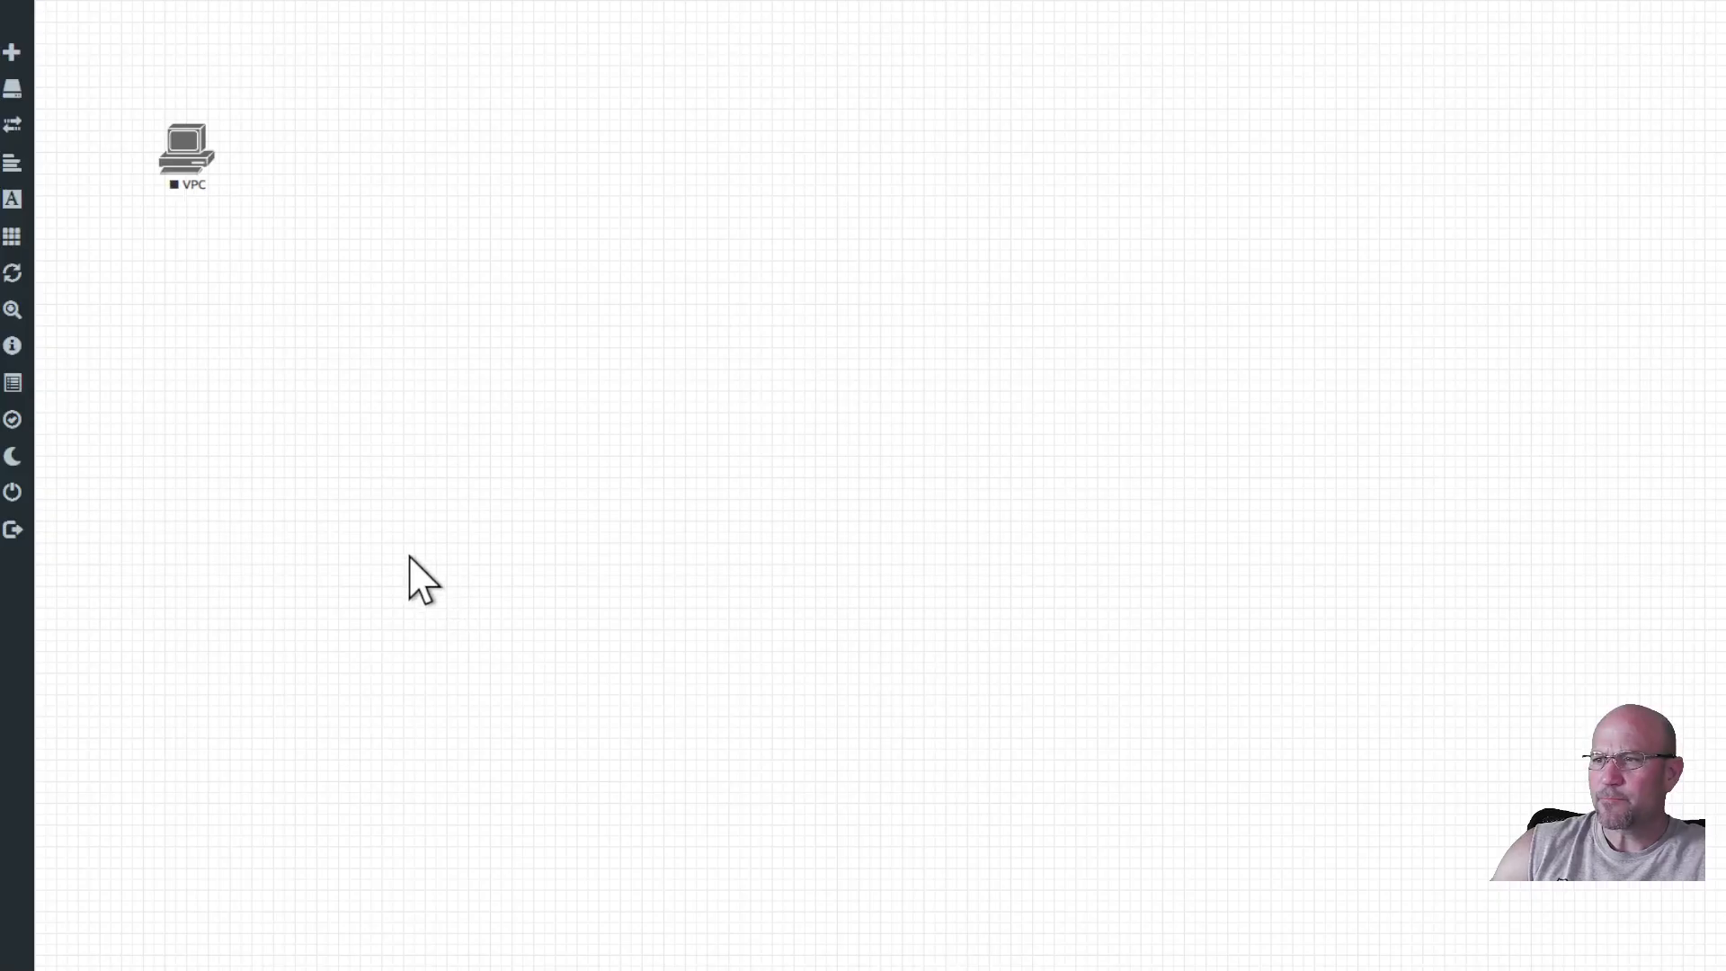
Start the VPC node, then browse the Add a New Node templates and cancel without adding.
click(191, 164)
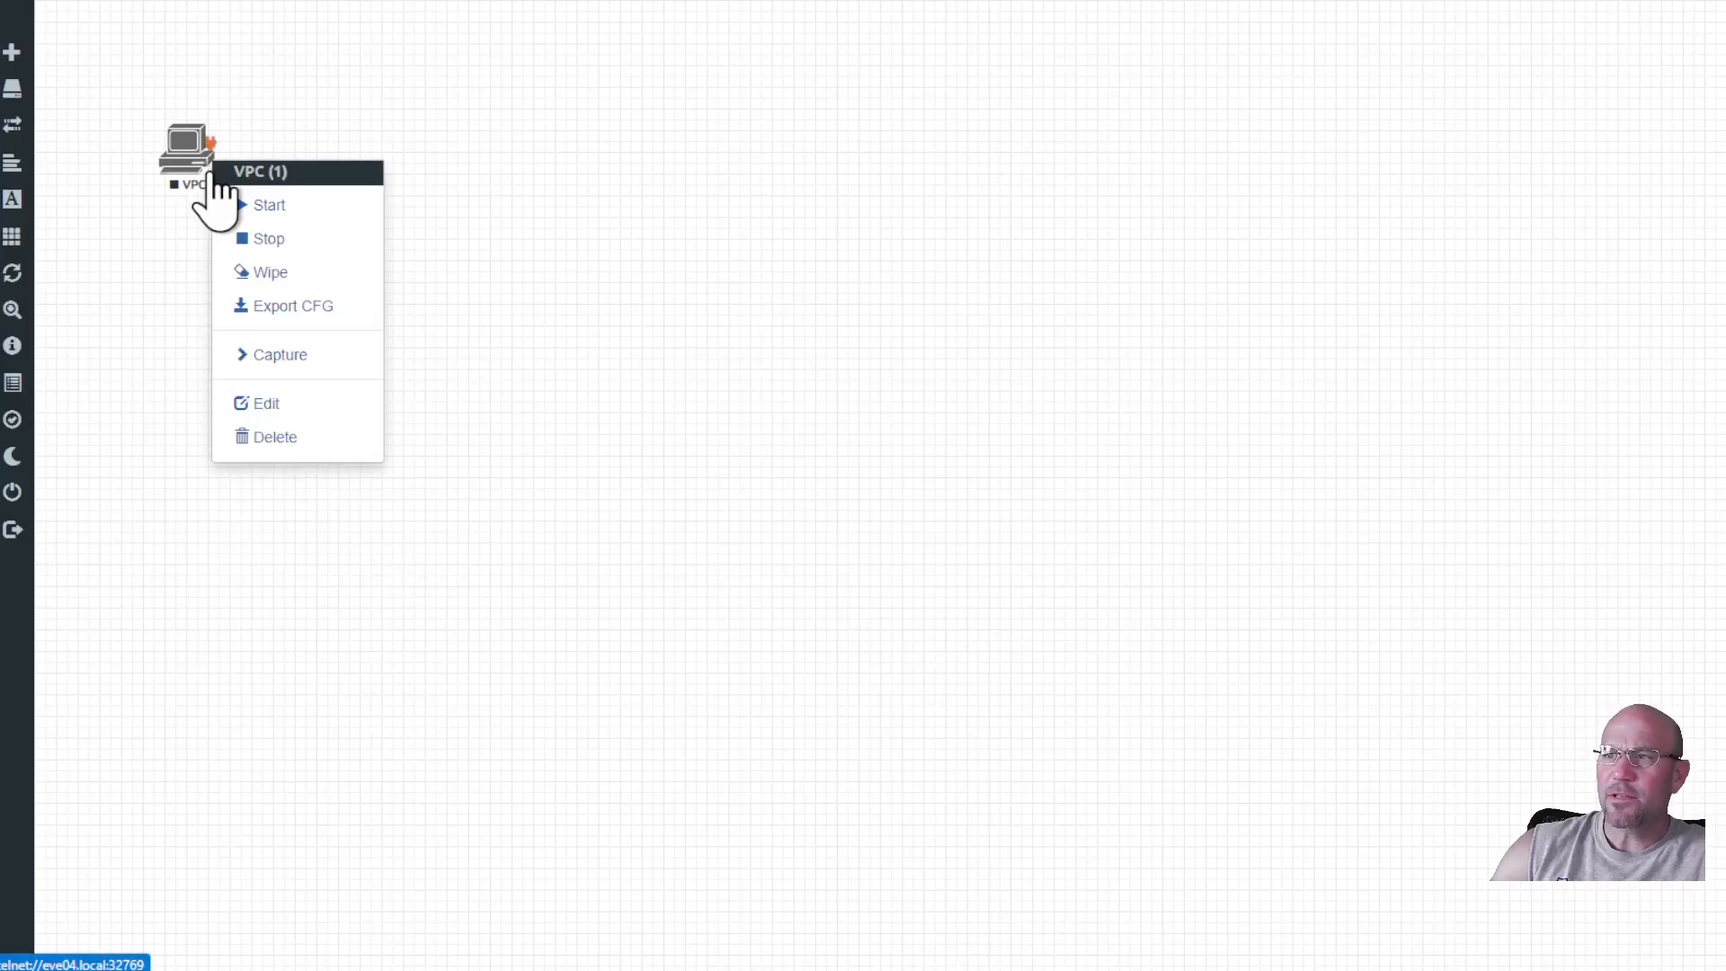
click(253, 205)
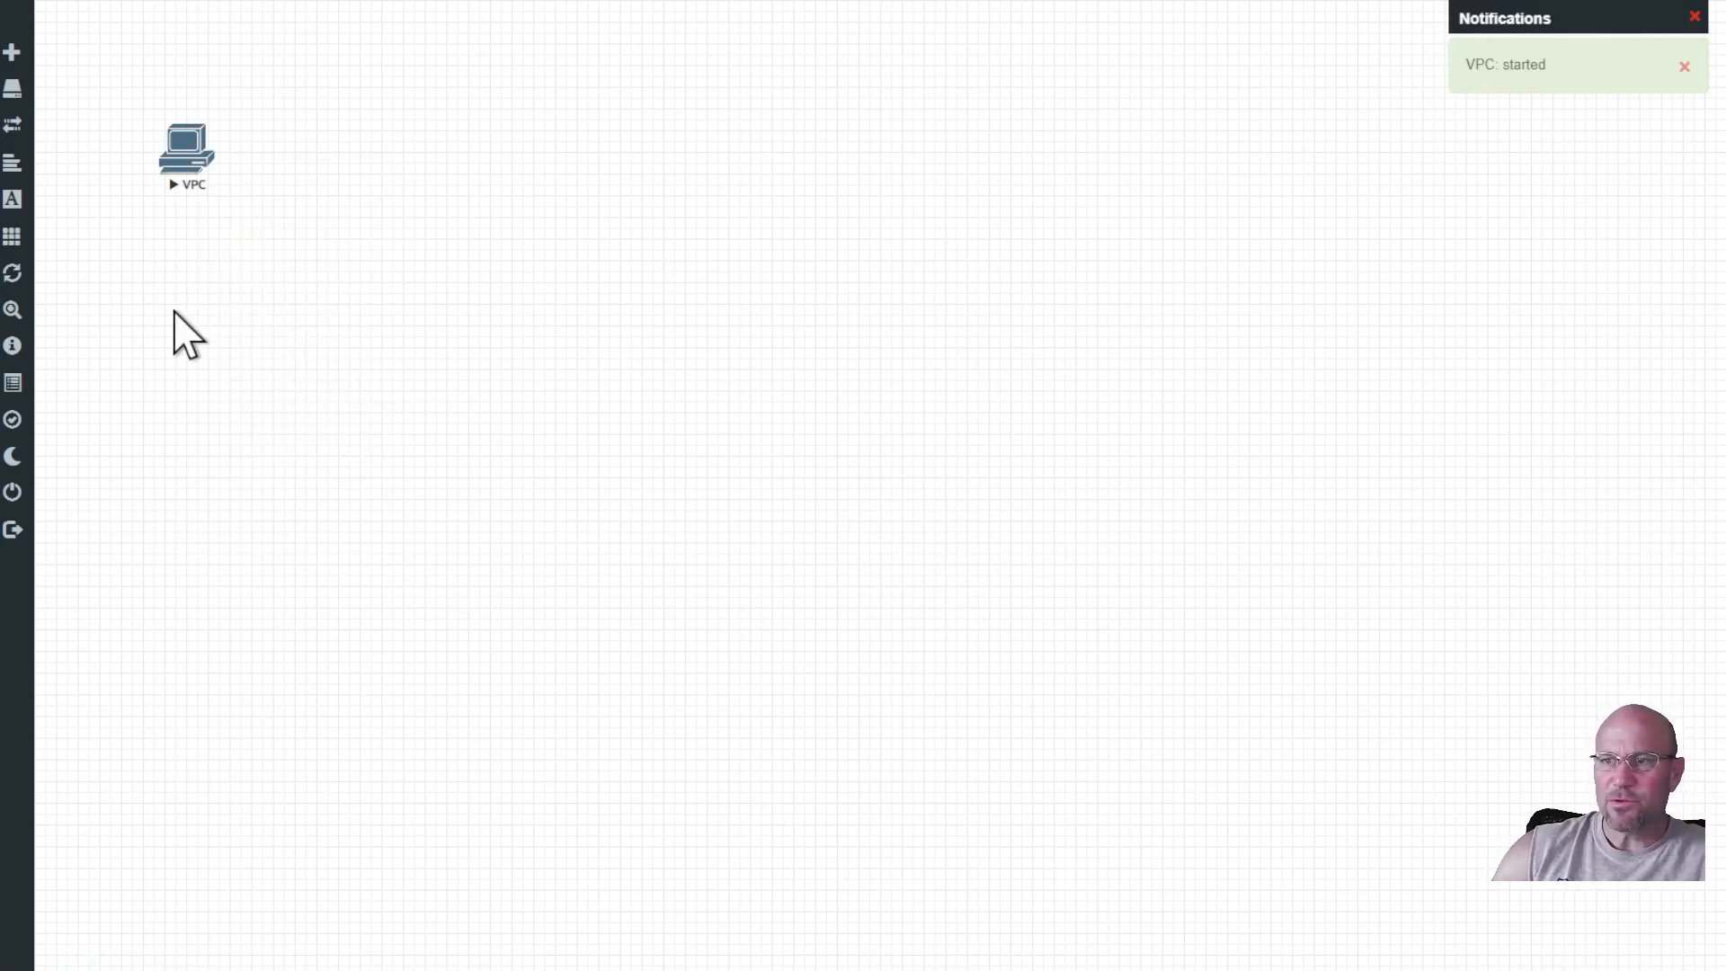
mouse_move(15, 96)
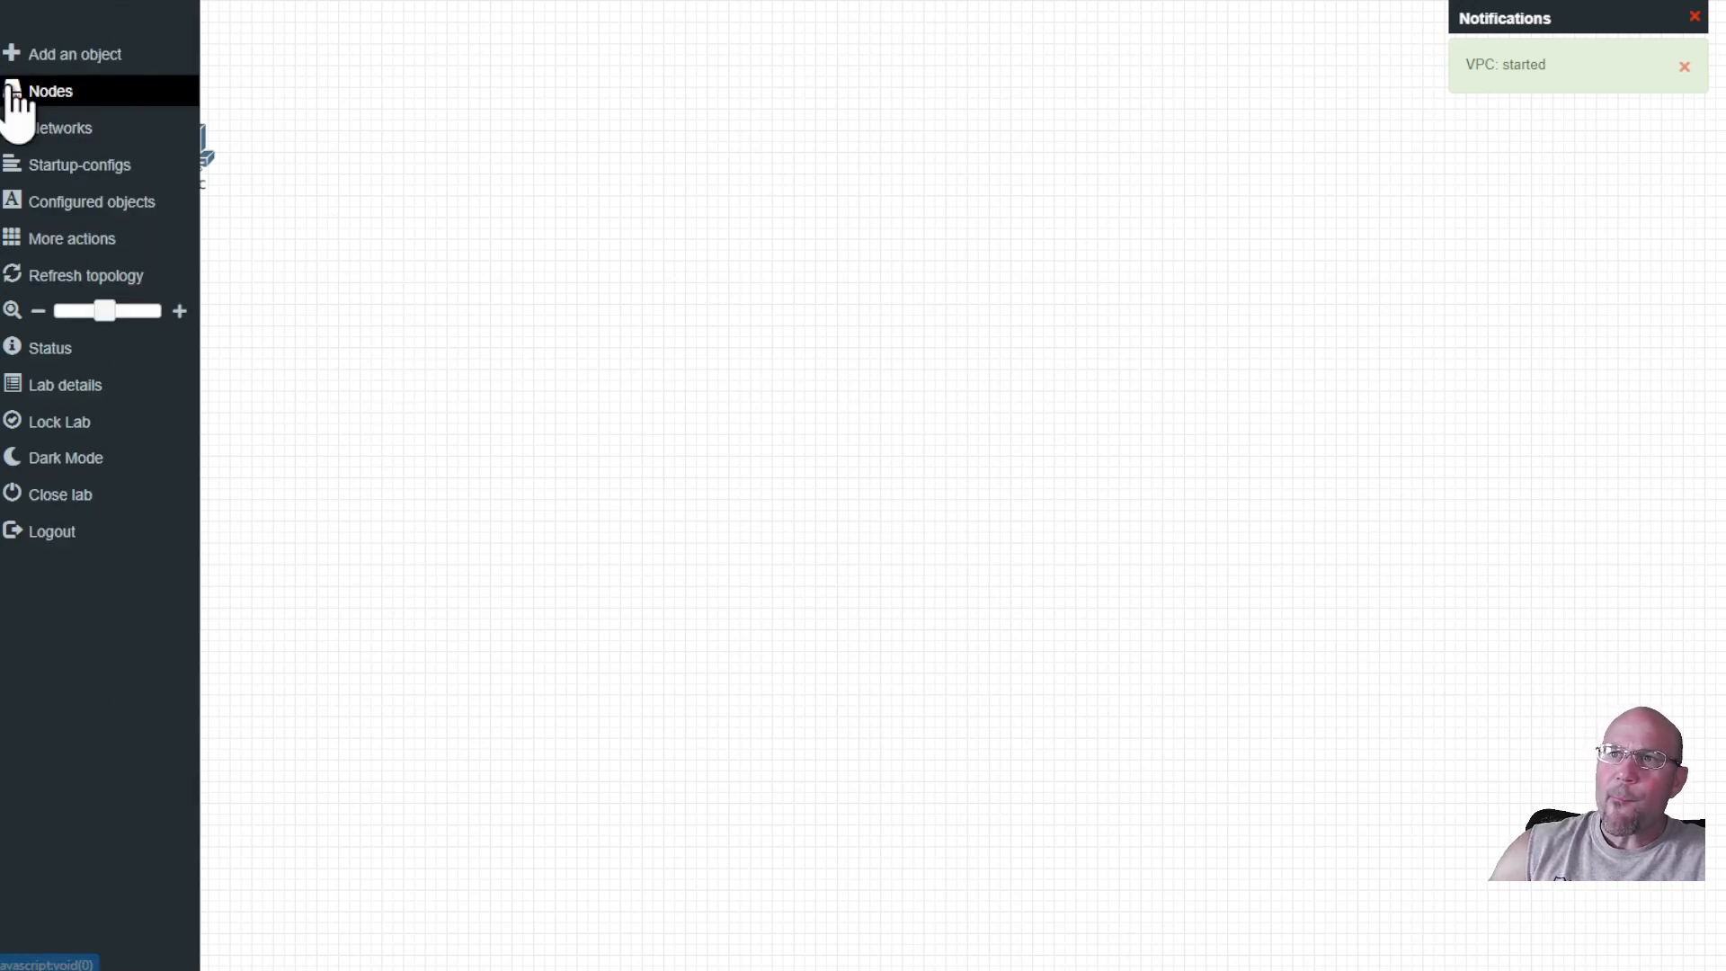
click(74, 53)
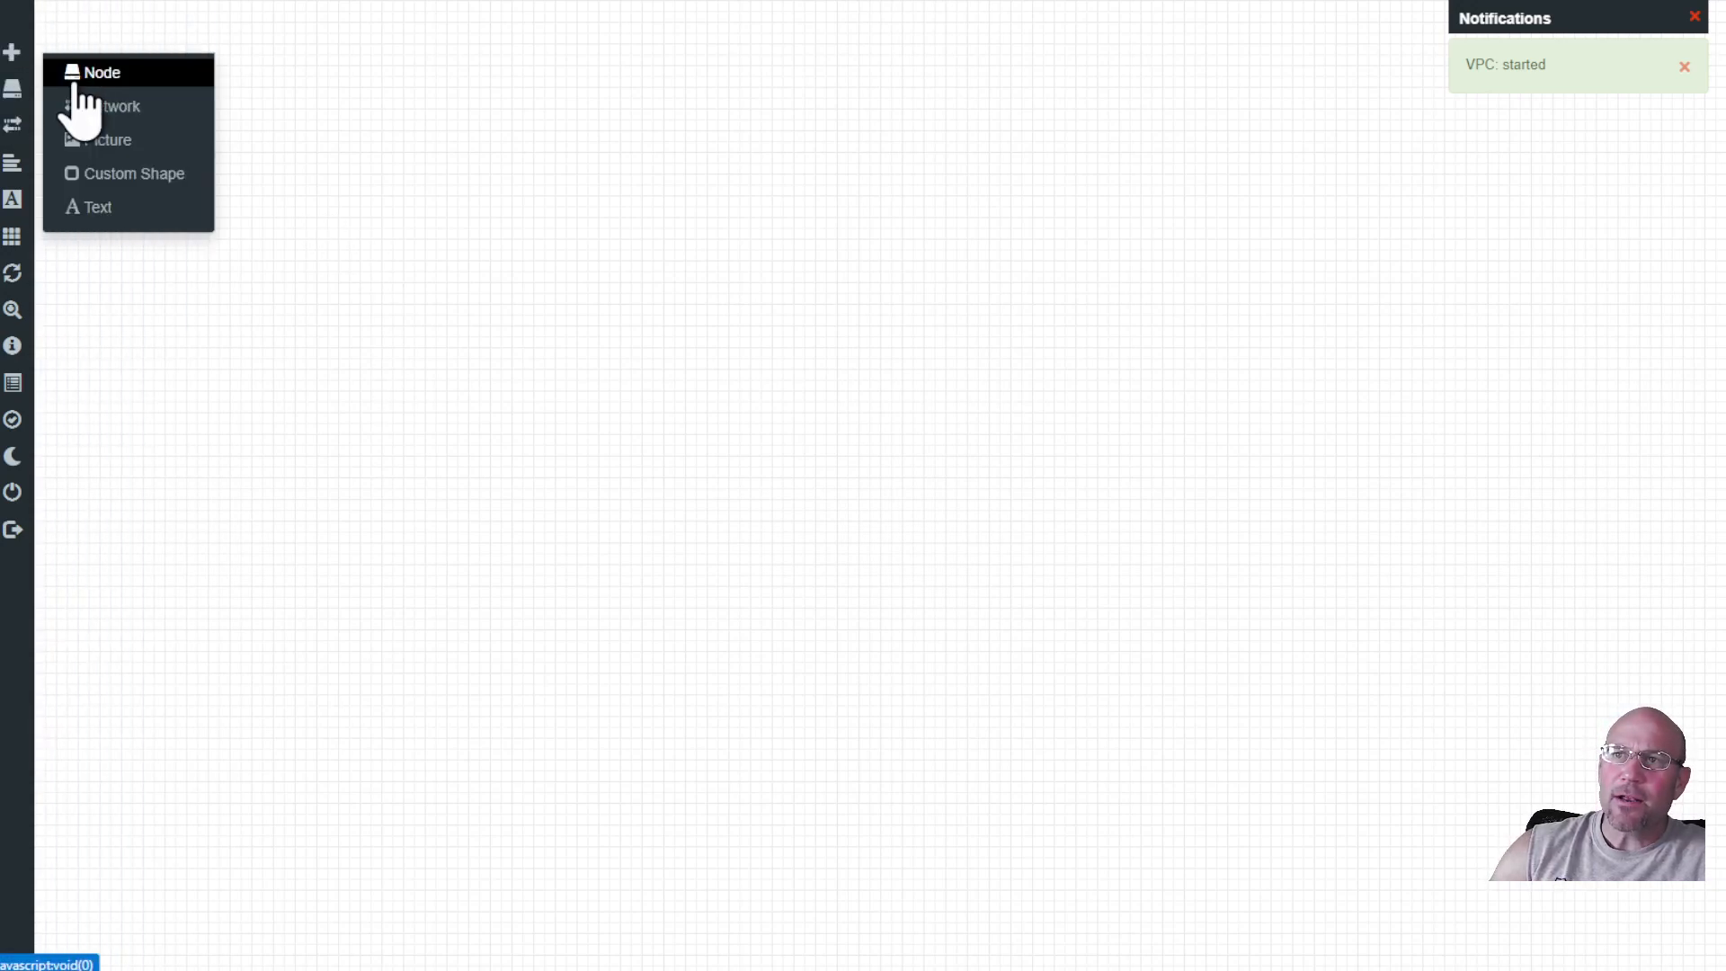
click(101, 72)
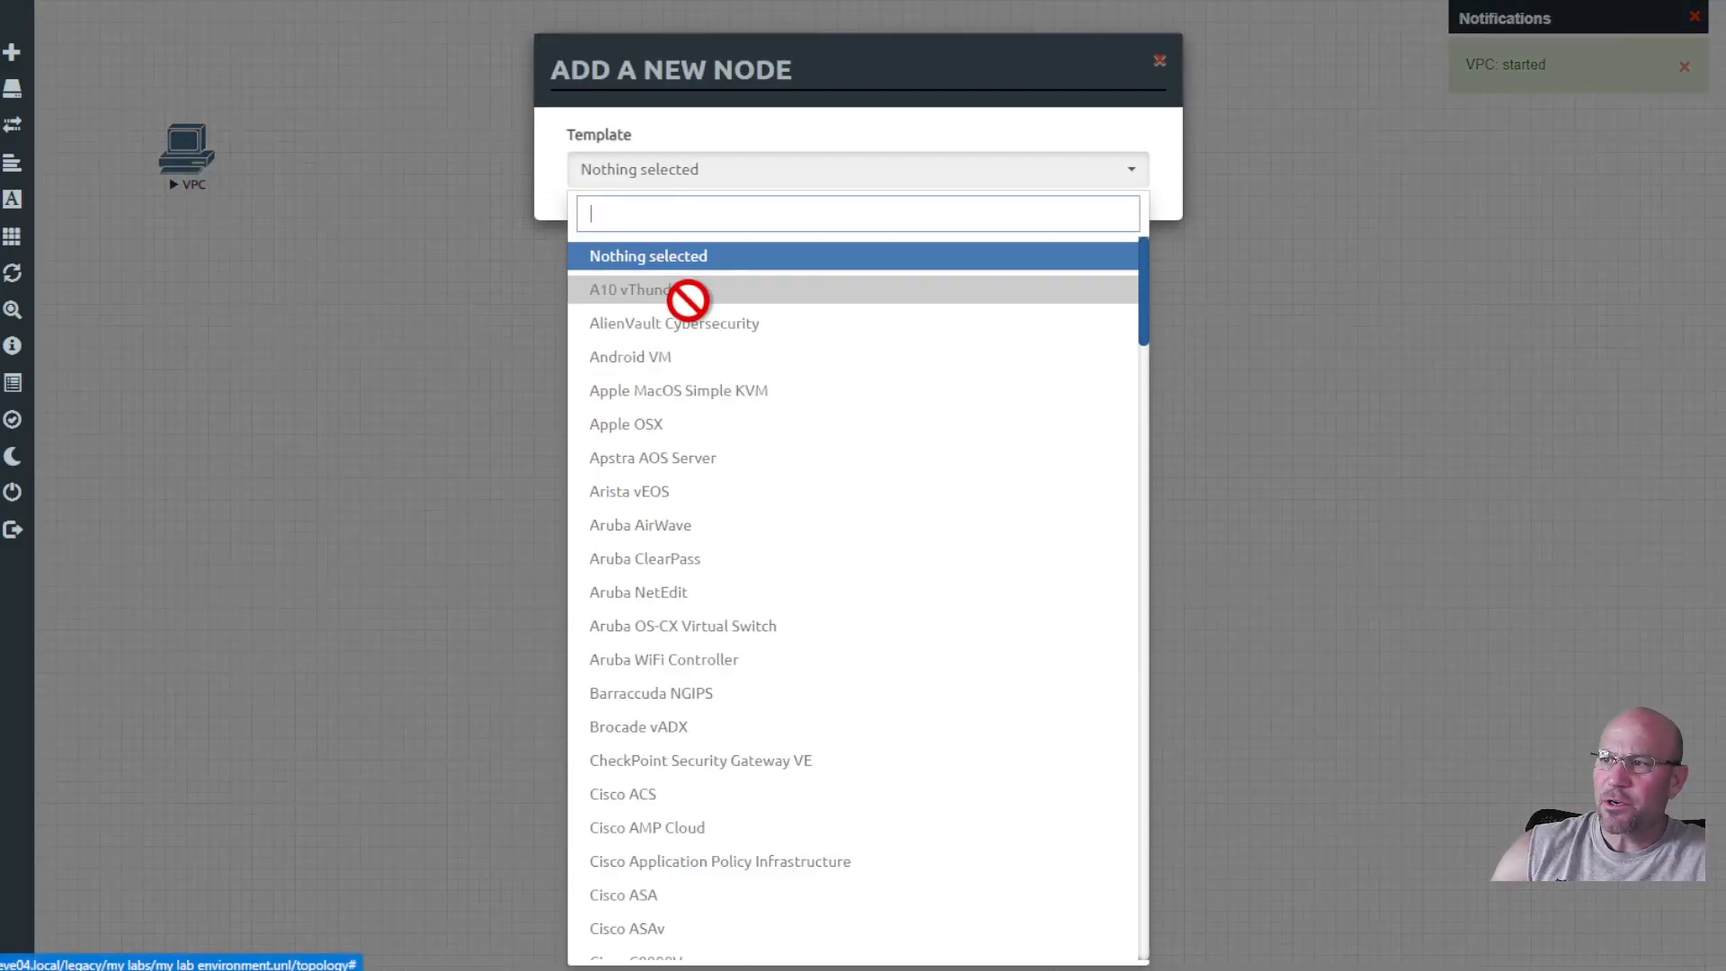
scroll(681, 697, down, 5)
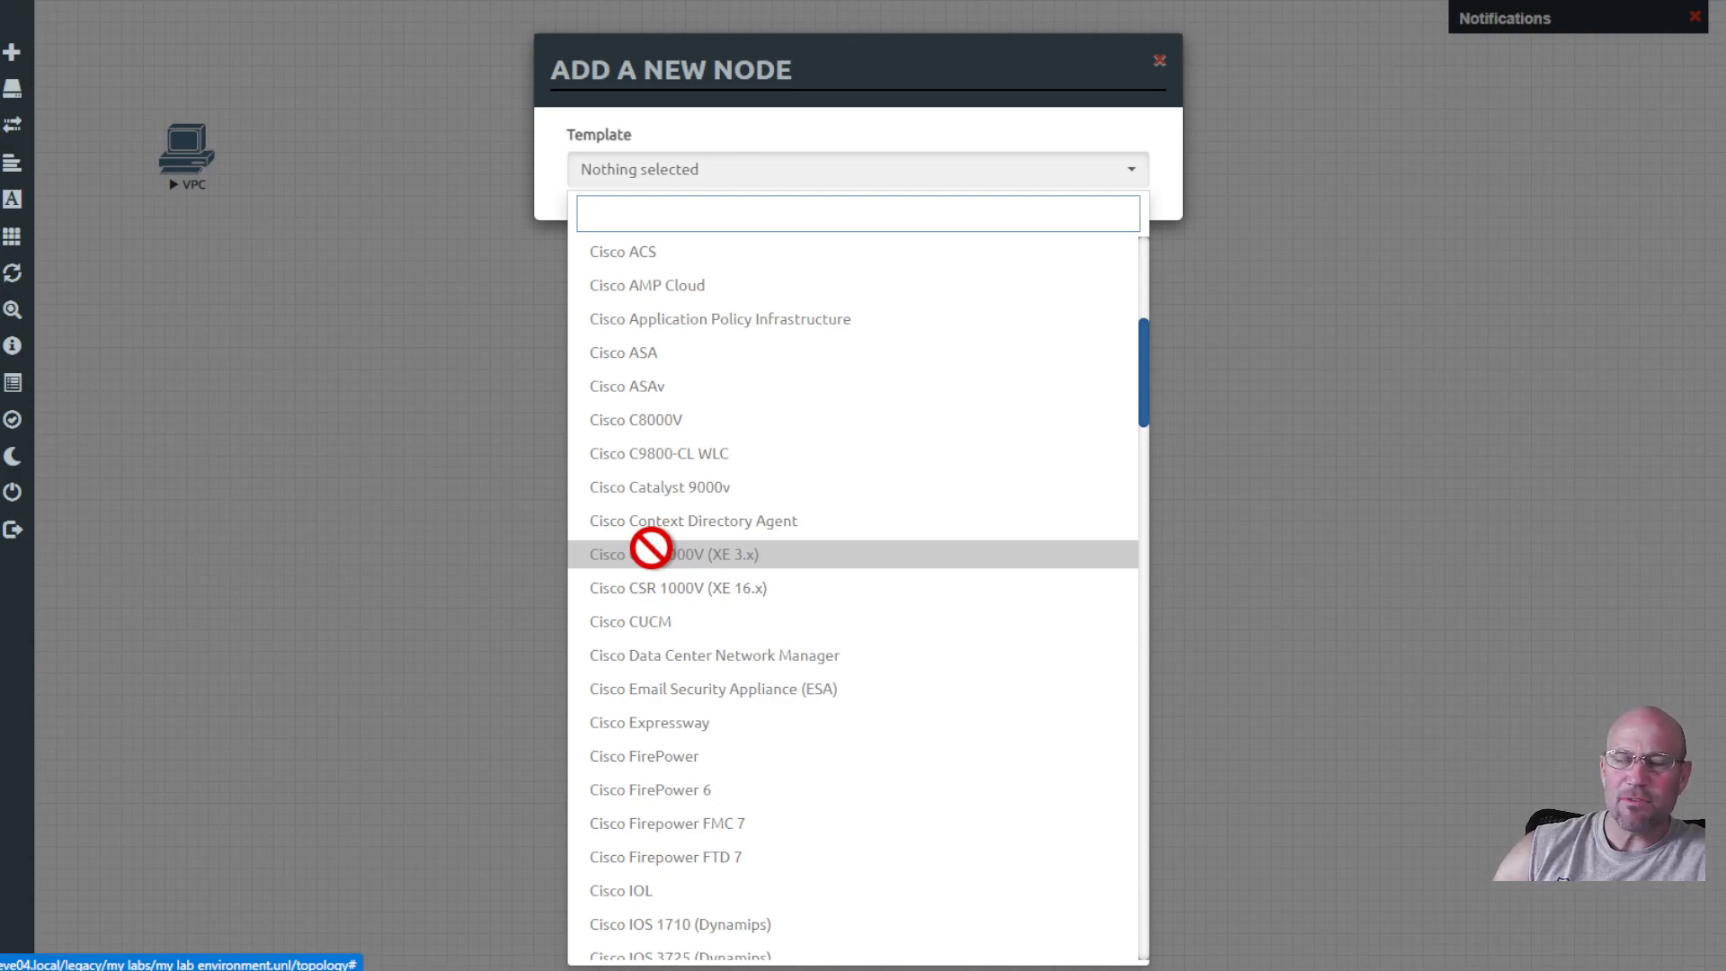
click(450, 434)
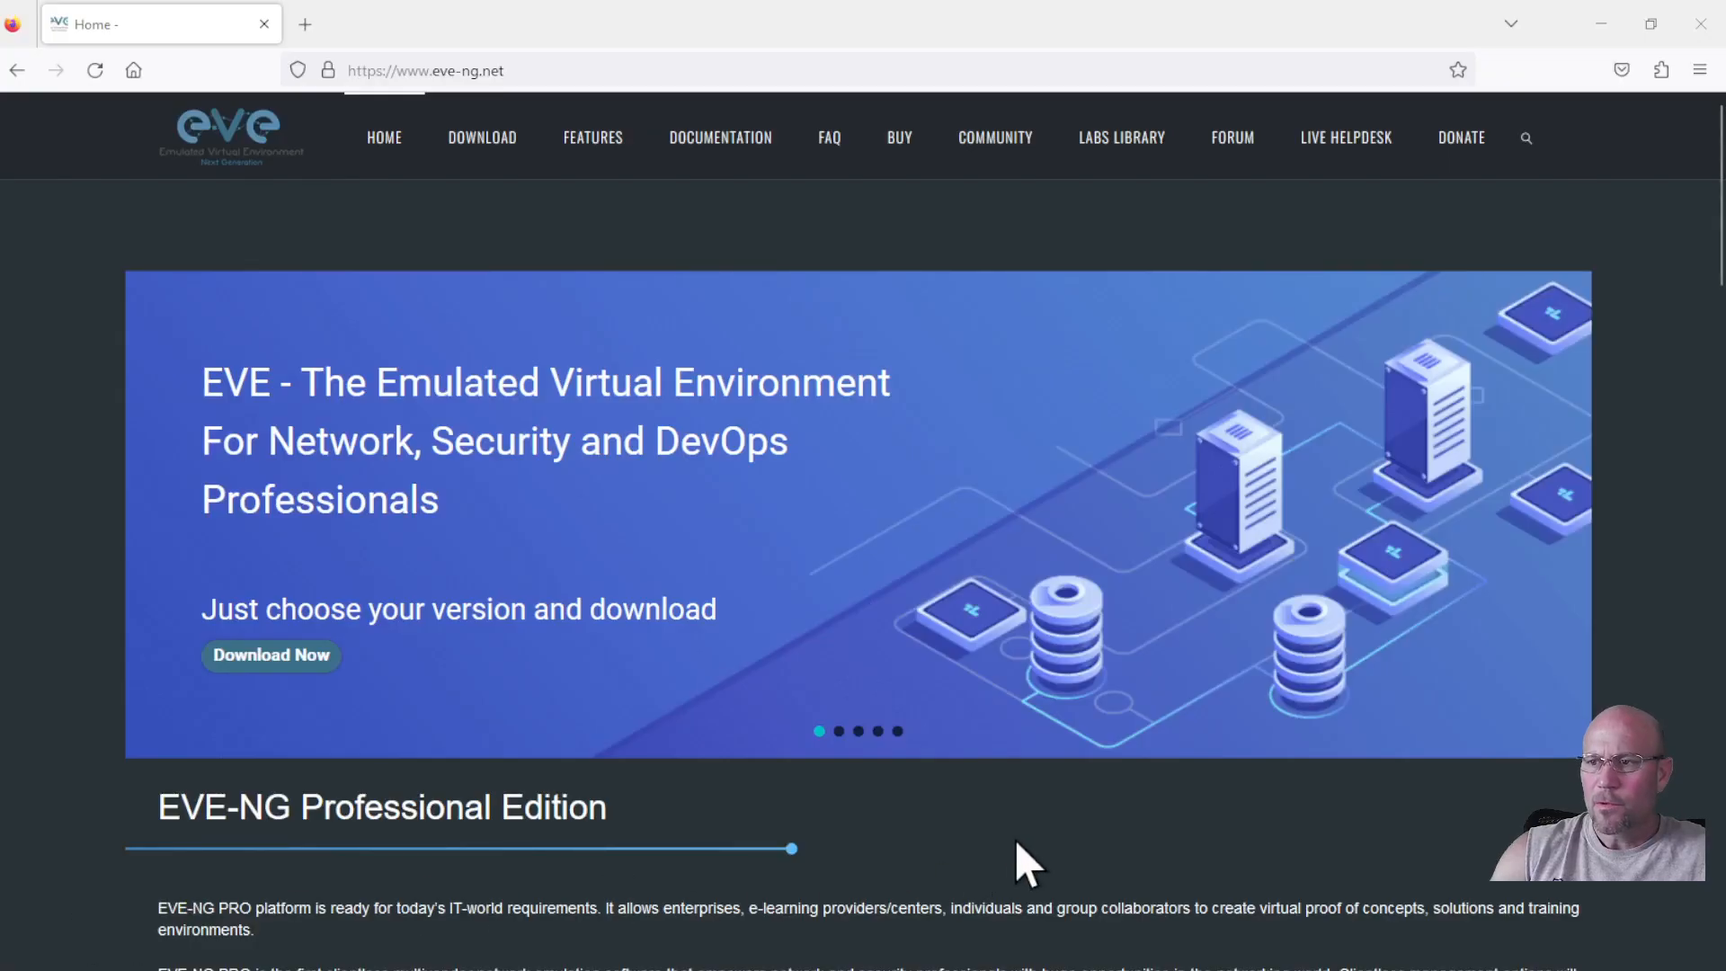
Go from eve-ng.net Download to the Documentation page and briefly browse the how-to videos list.
click(477, 133)
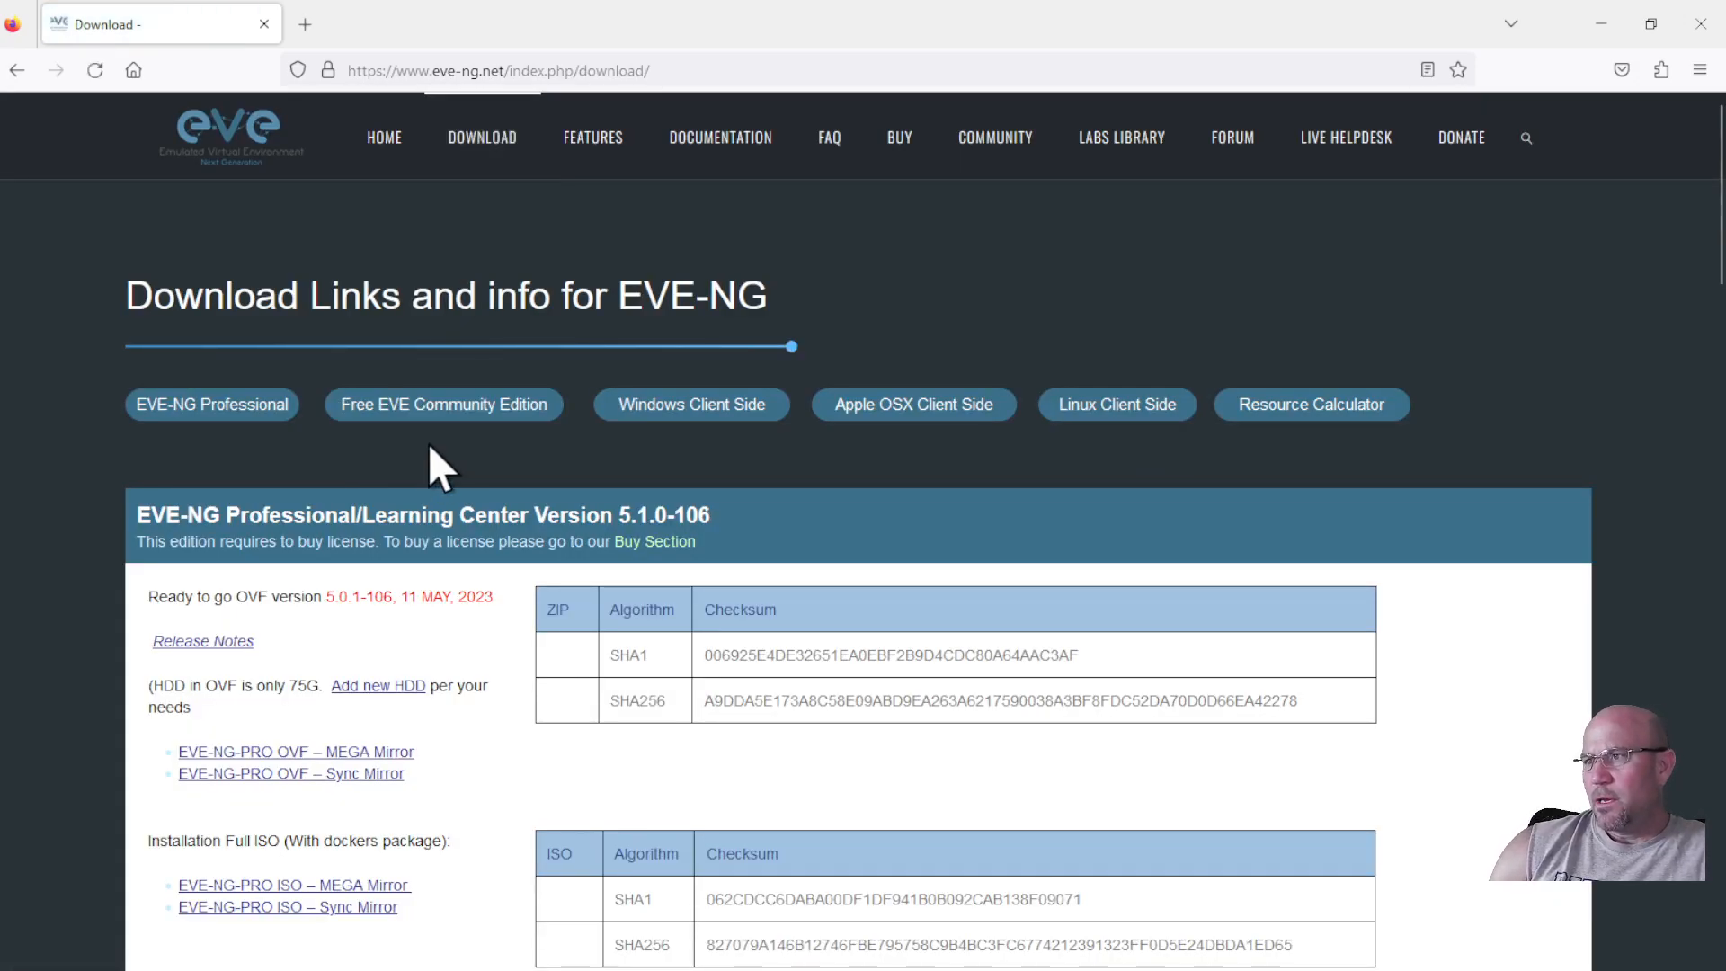
click(719, 144)
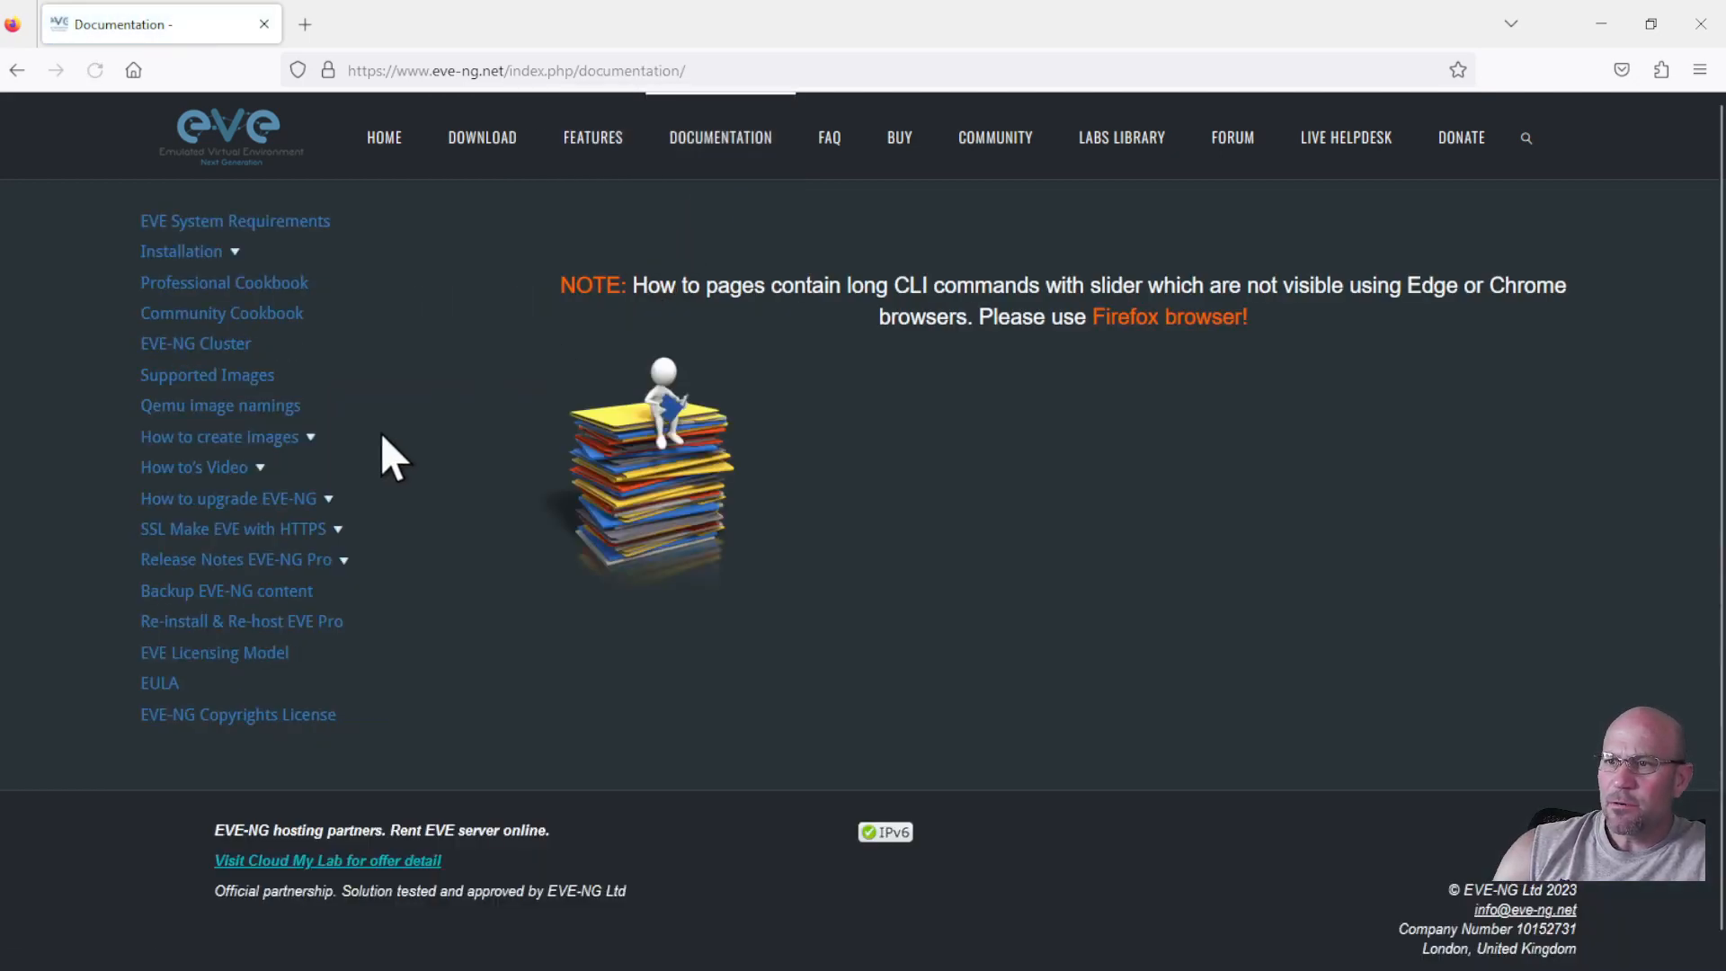
click(261, 469)
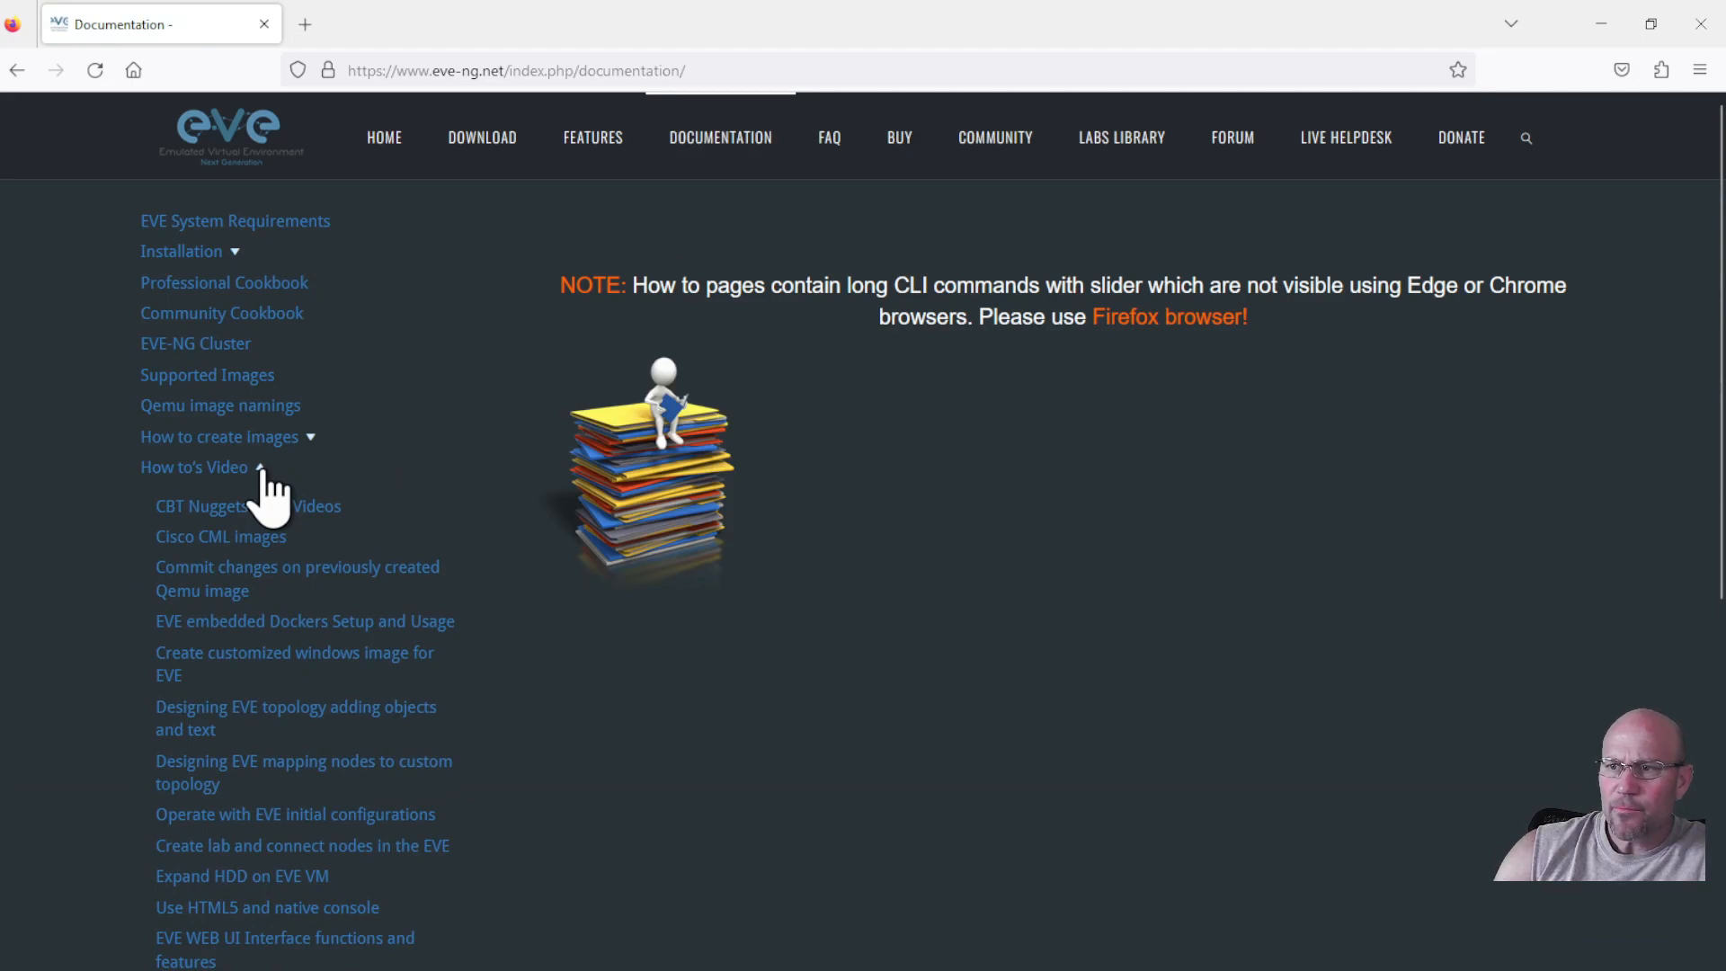
scroll(241, 539, down, 4)
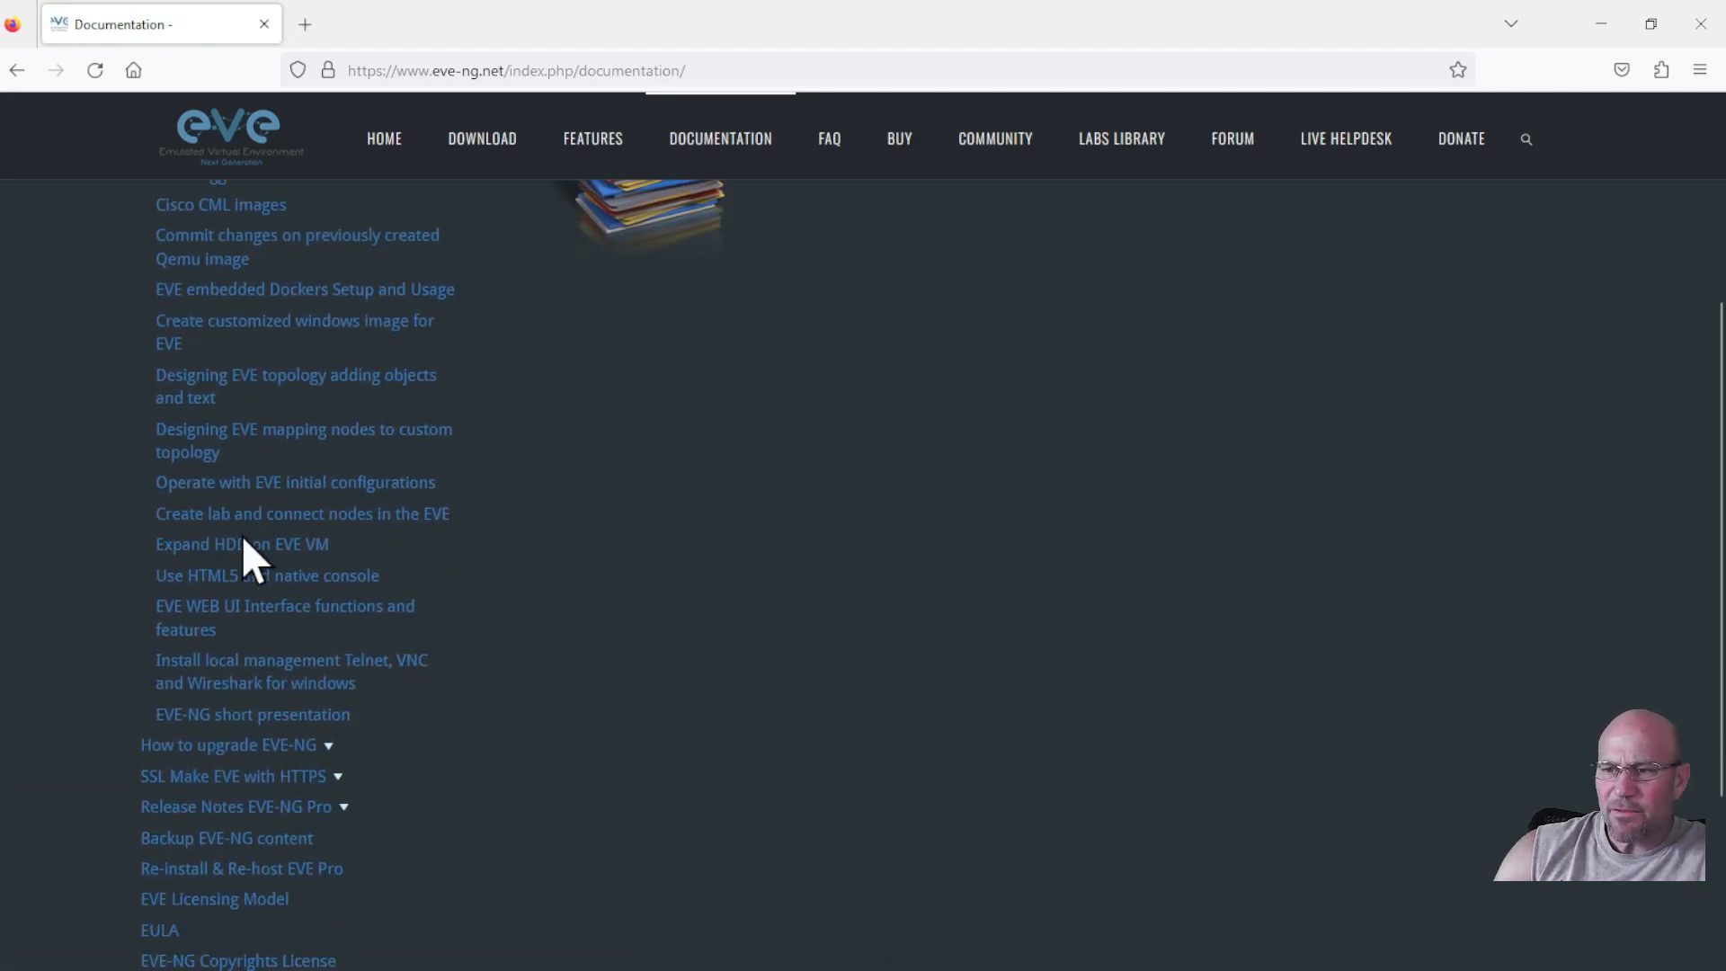
scroll(243, 539, up, 4)
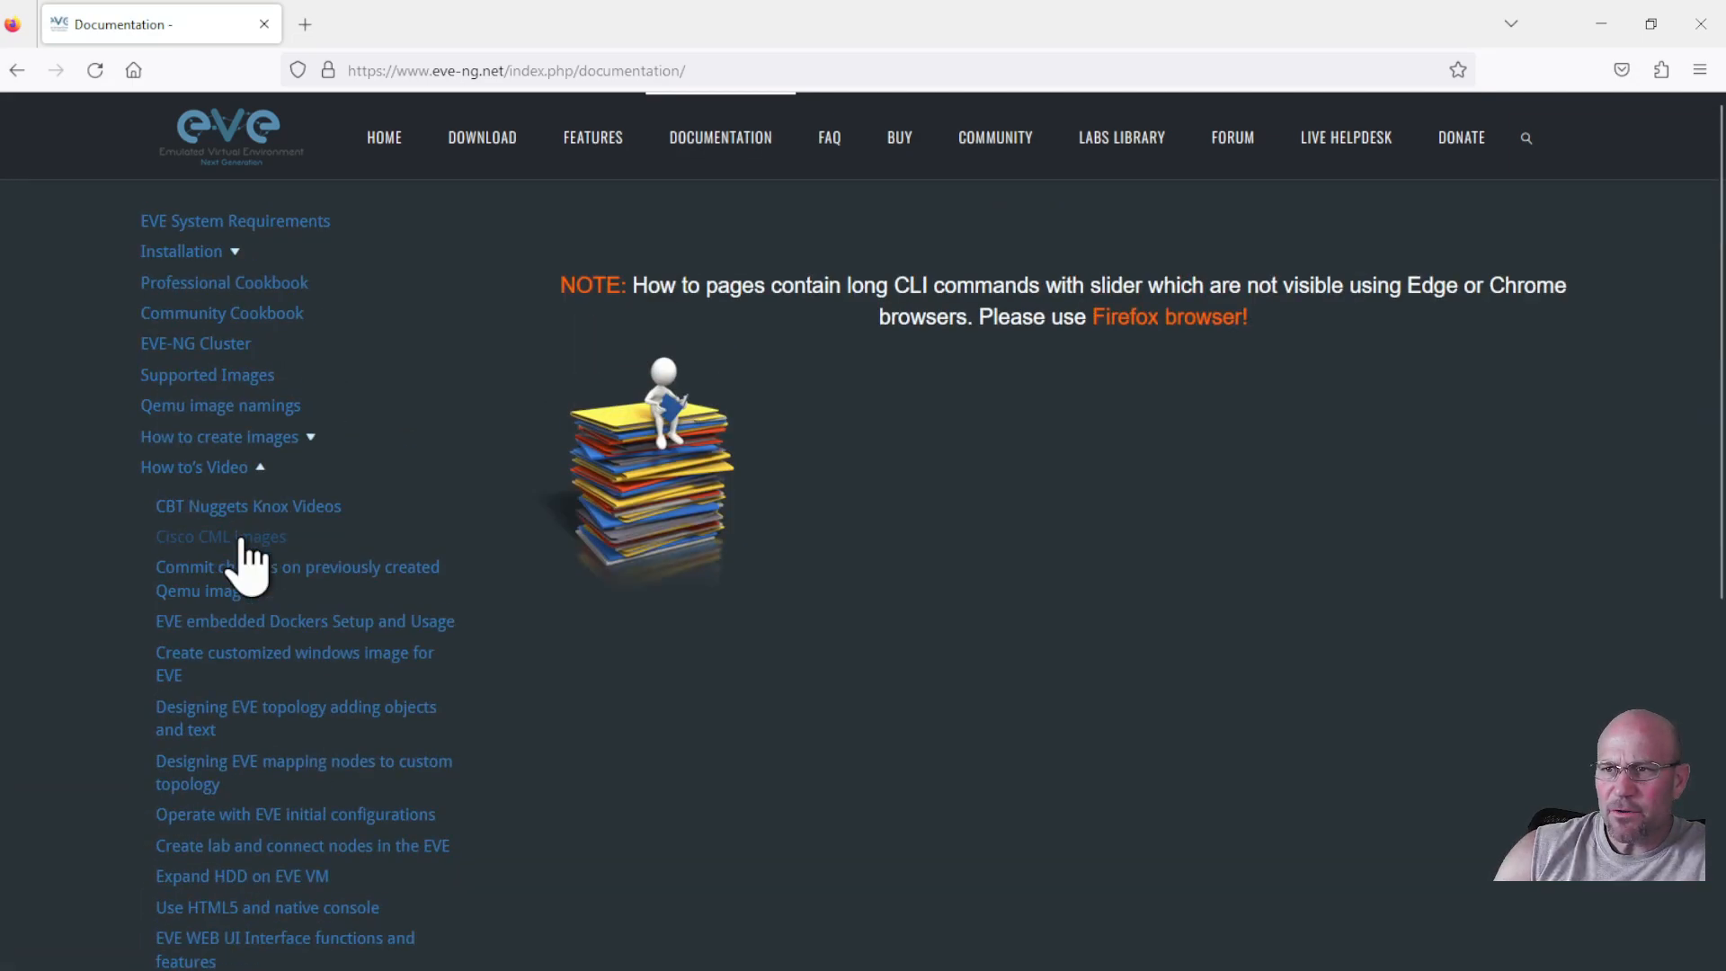
click(260, 468)
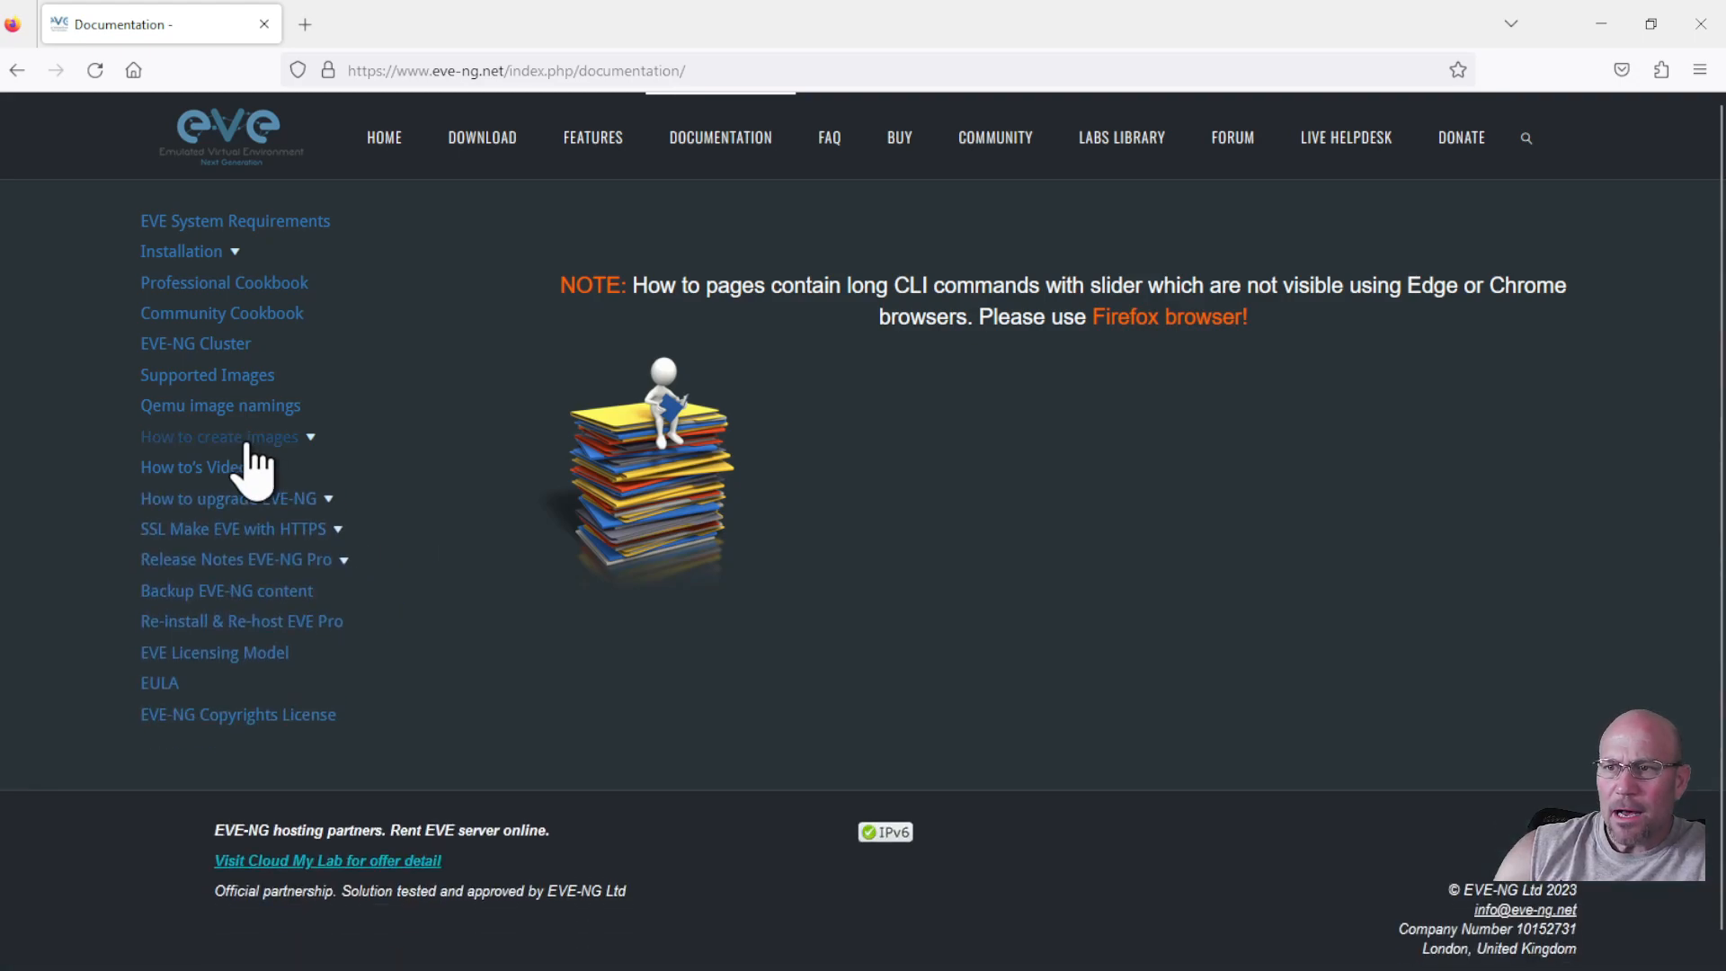
Expand How to create images, zoom in, and scroll down to the Juniper vMX 16.X, 17.X guide.
click(311, 438)
scroll(311, 439, down, 3)
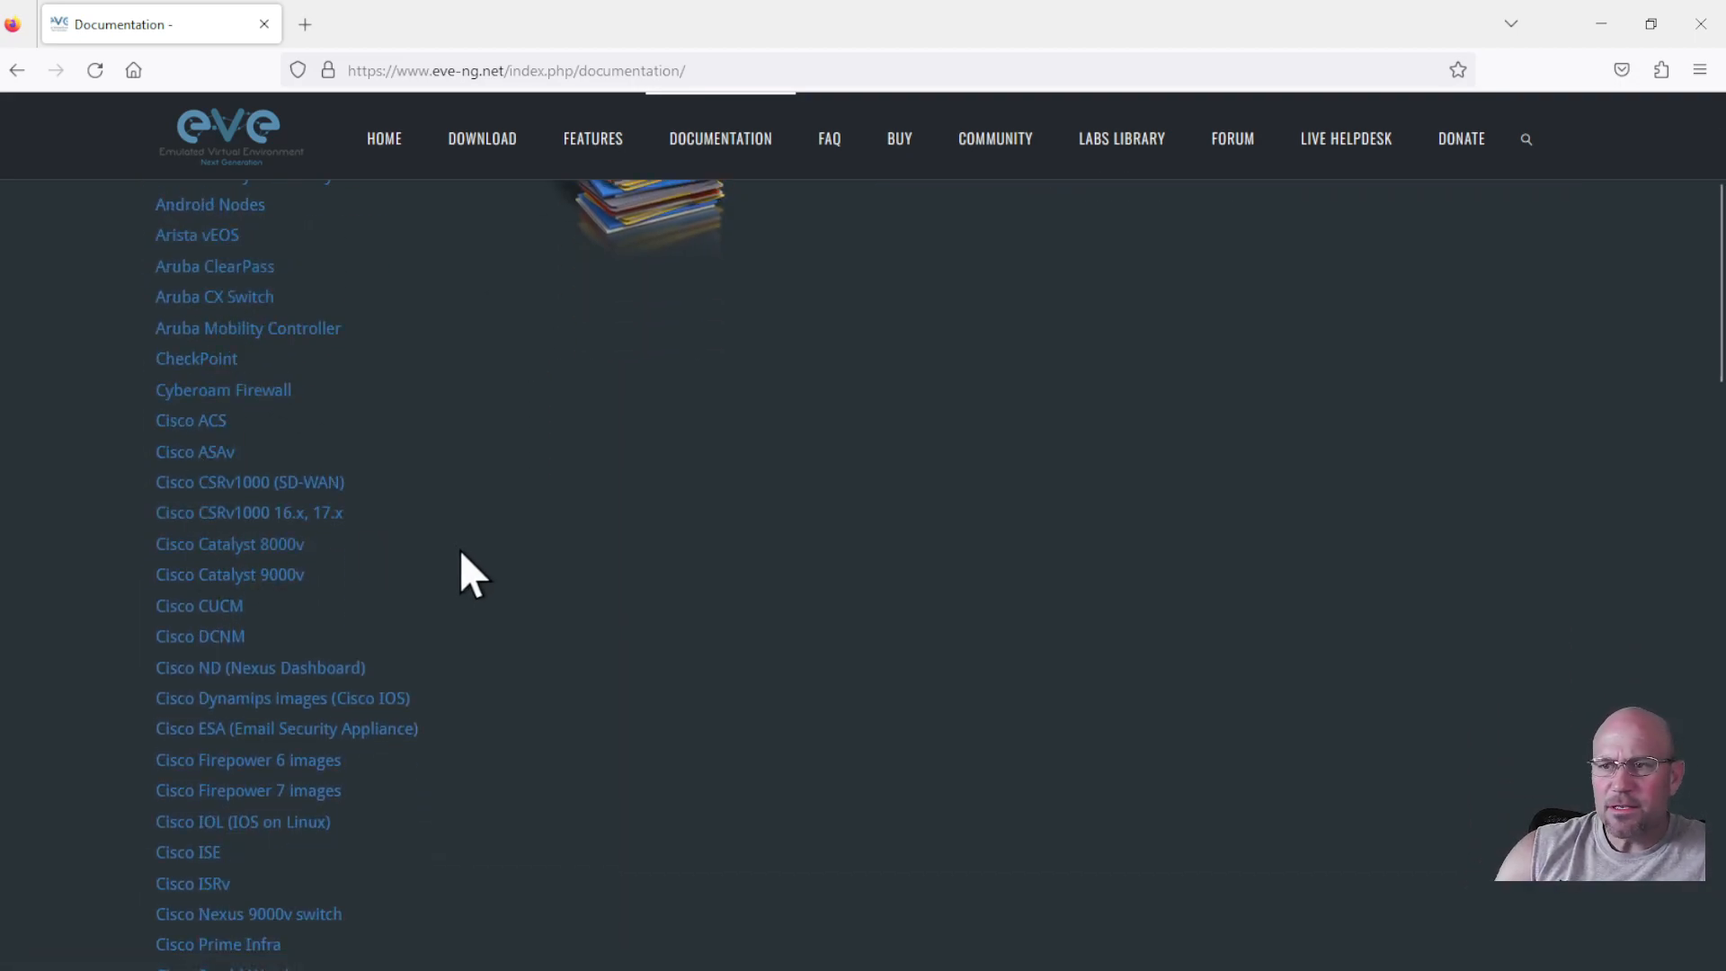
key(ctrl+plus)
ctrl+scroll(244, 600, up, 2)
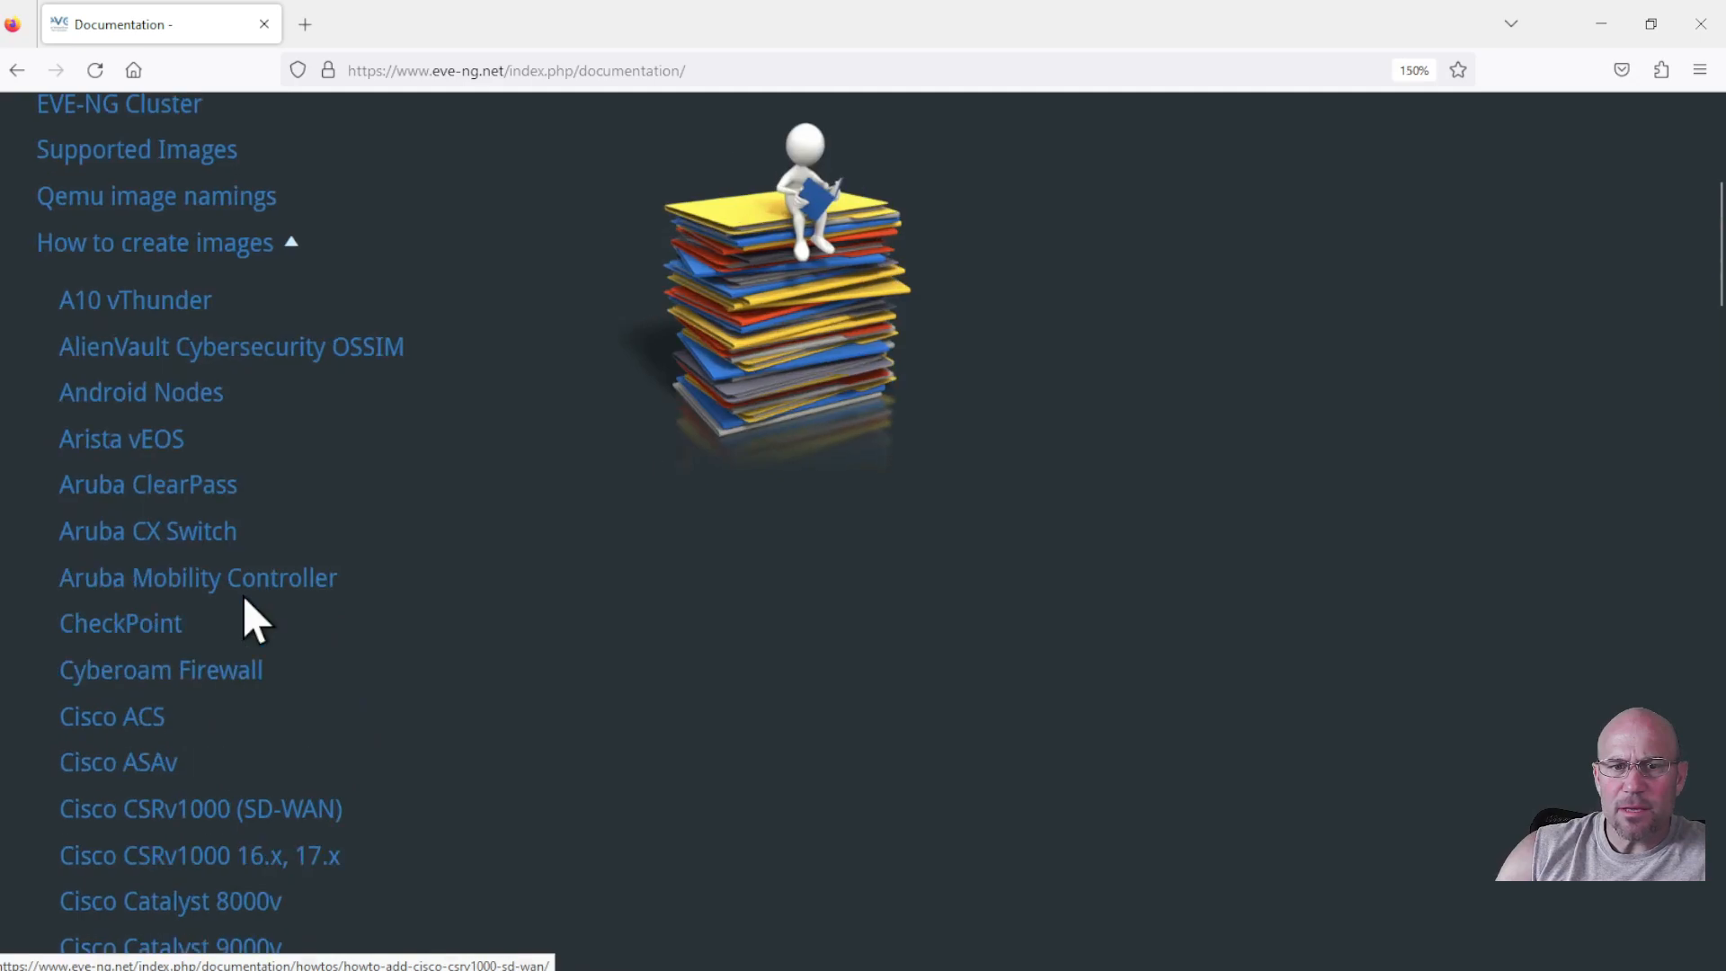
scroll(244, 593, down, 3)
scroll(251, 583, down, 8)
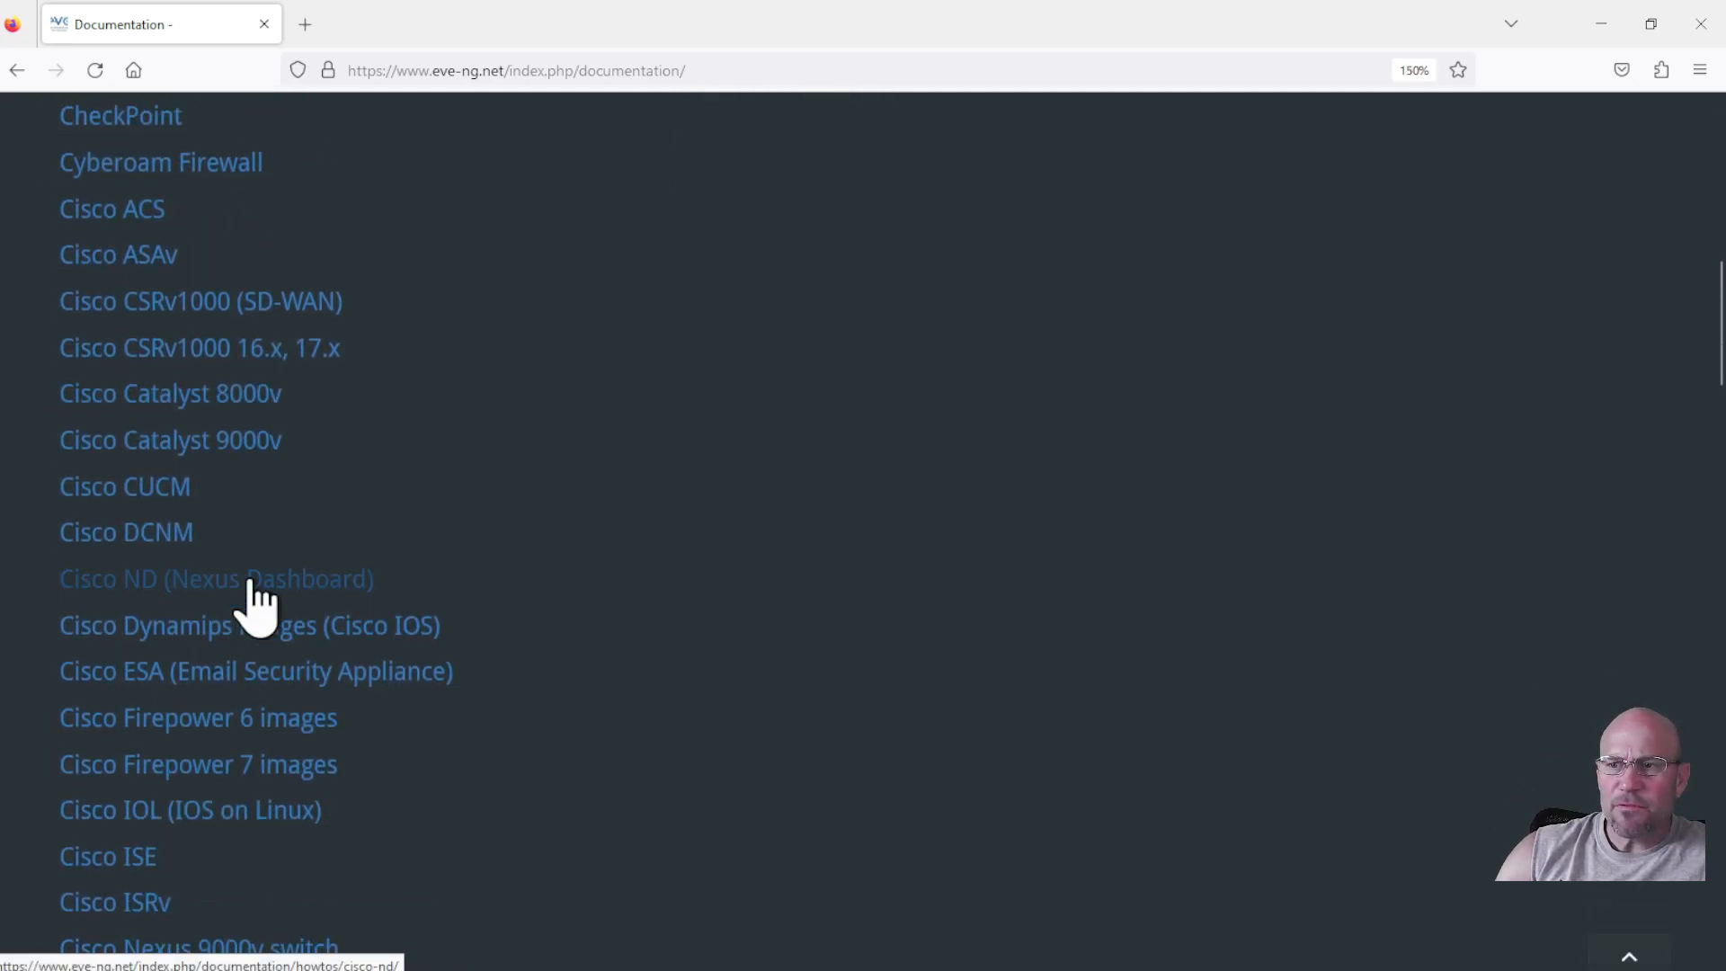
scroll(251, 582, down, 8)
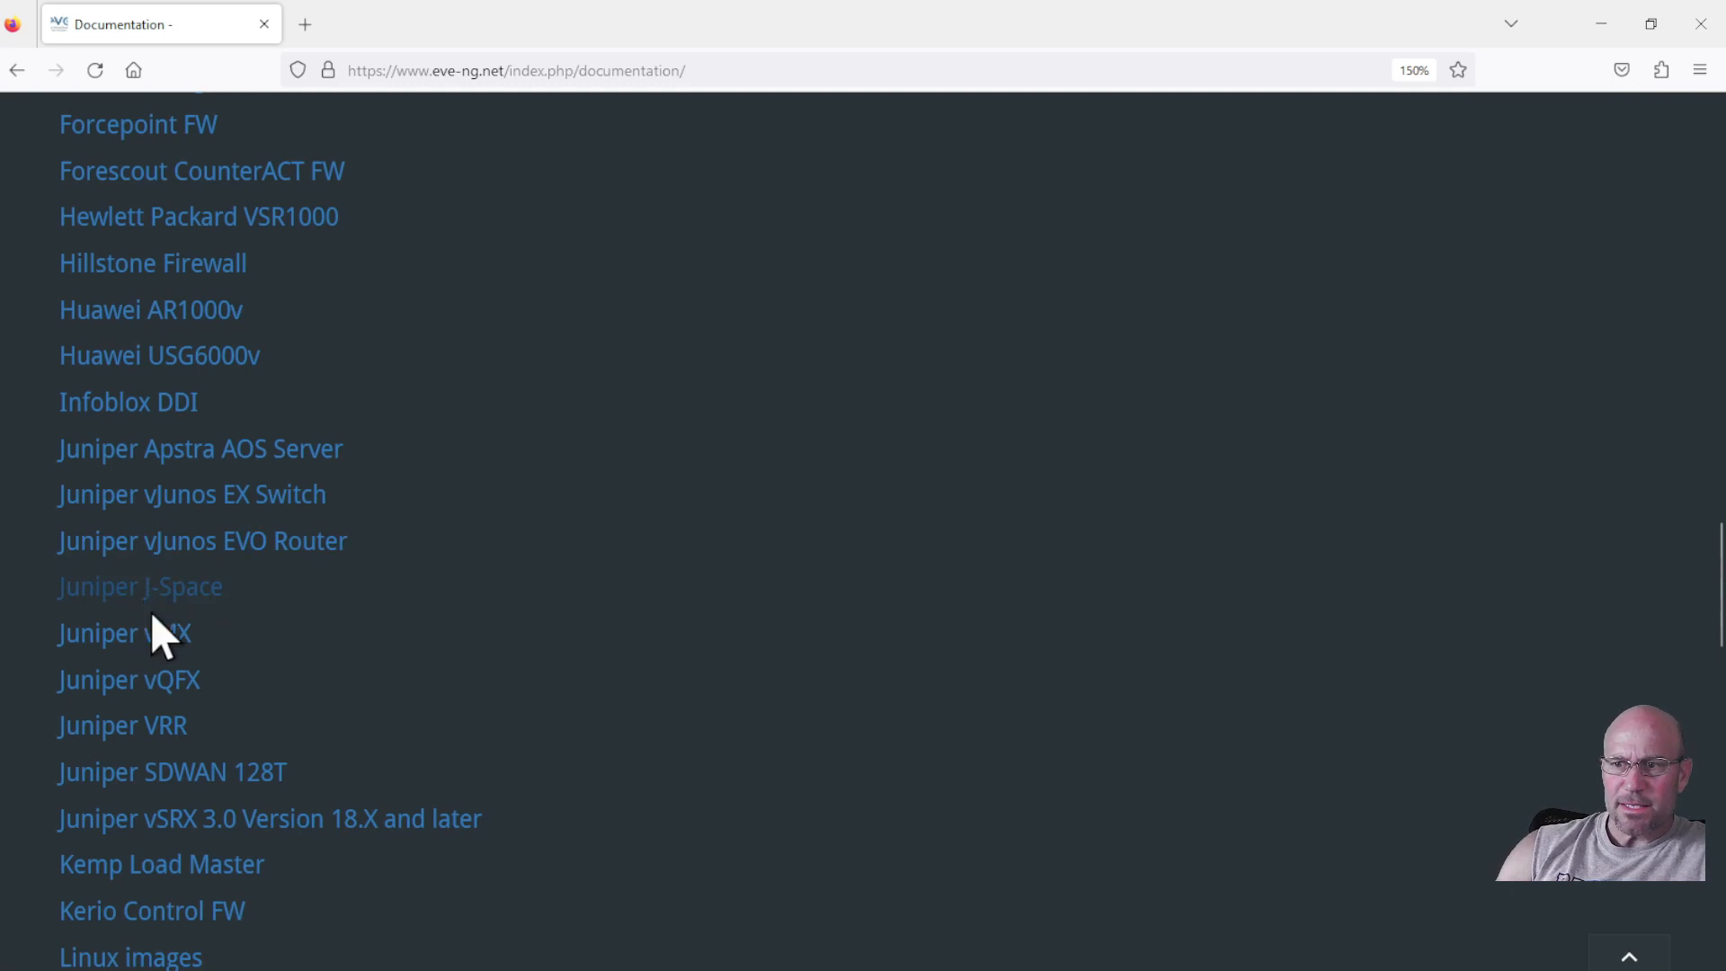
scroll(257, 670, down, 4)
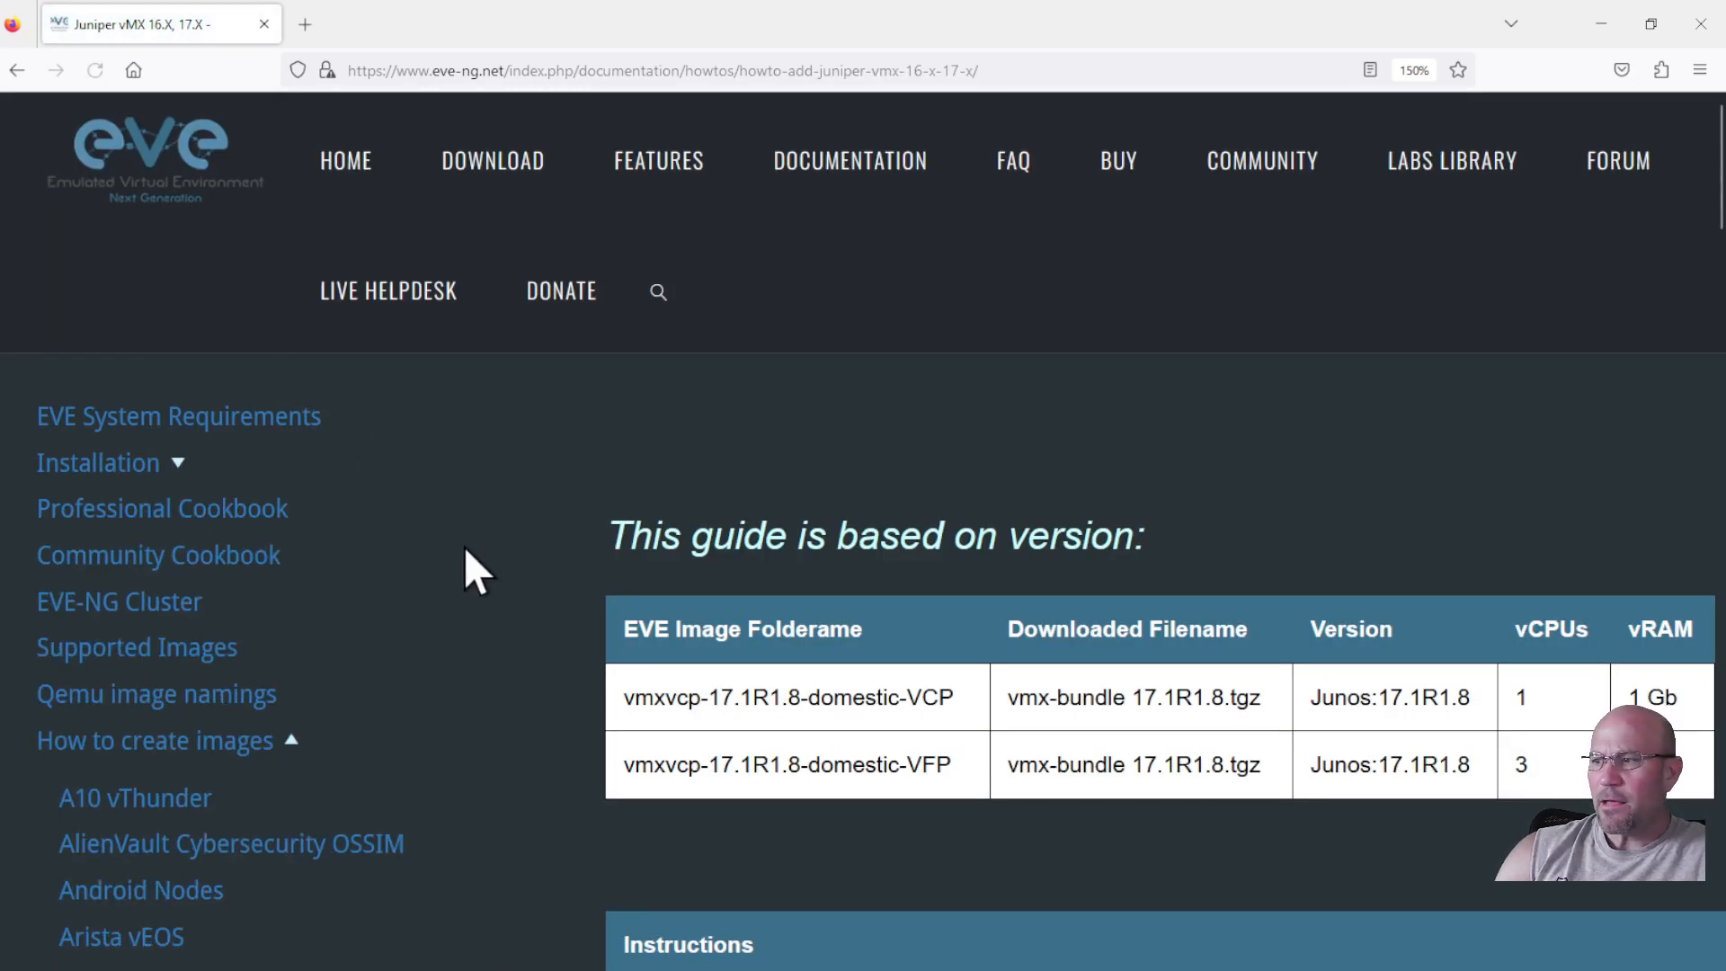
At 110% zoom, read the vMX guide, highlighting the VCP folder name and tested versions list.
key(ctrl+minus)
key(ctrl+minus)
key(ctrl+minus)
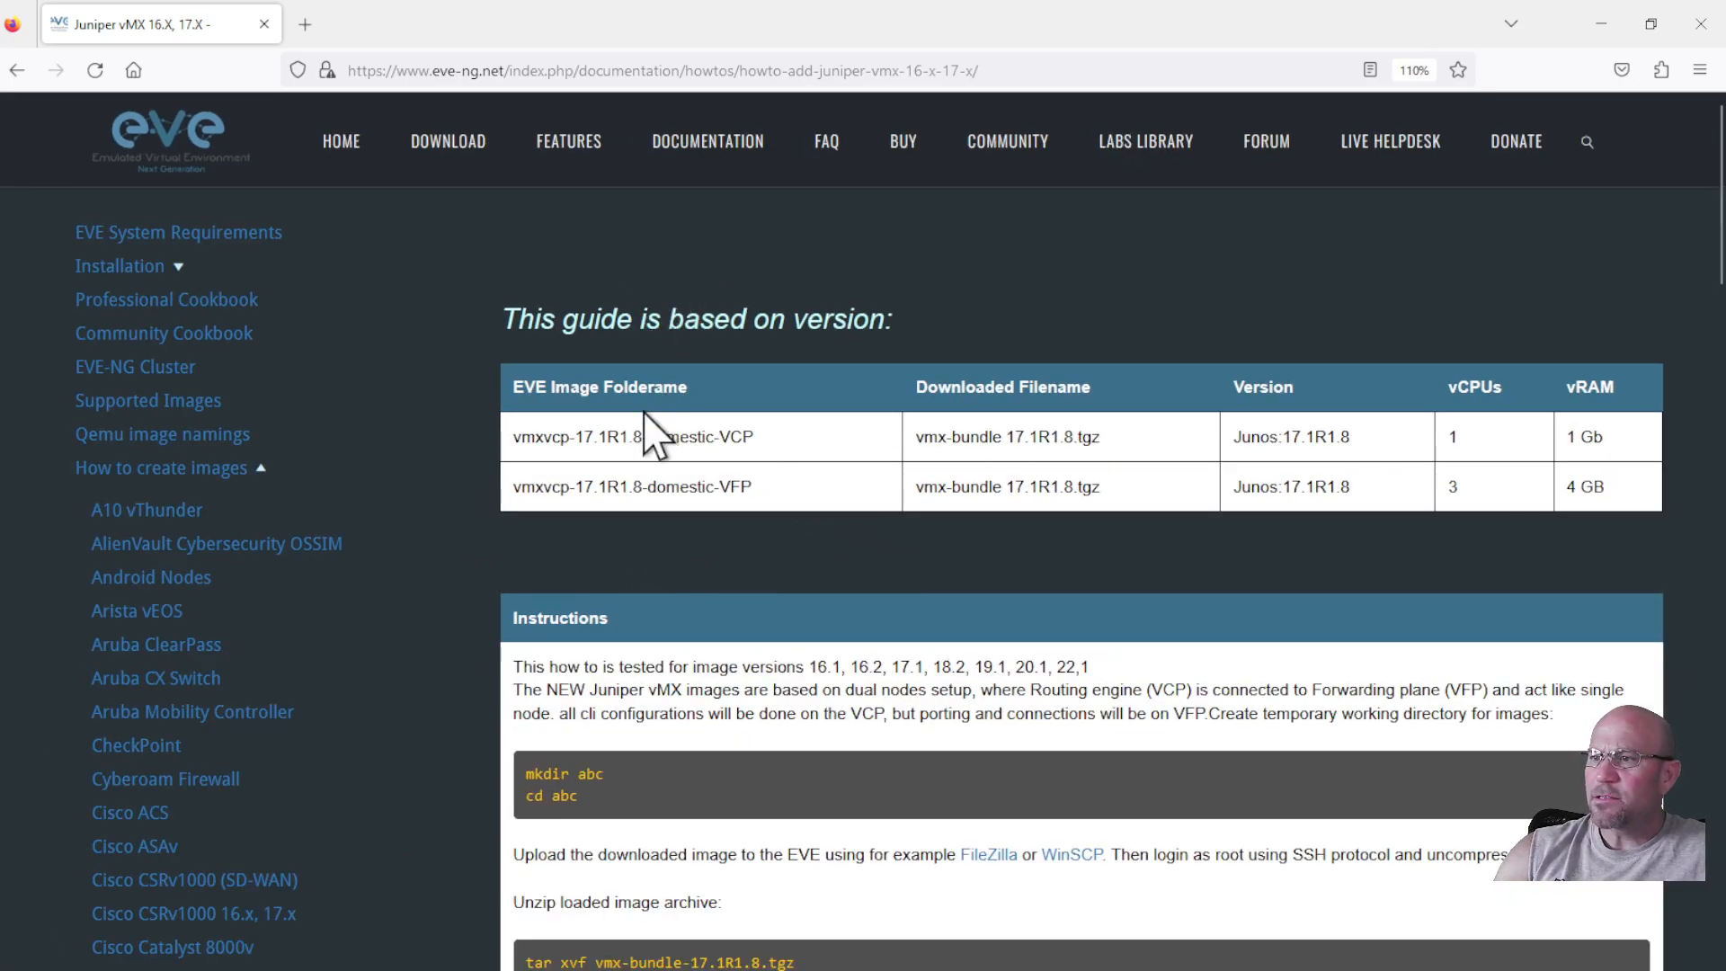
drag(755, 437, 544, 437)
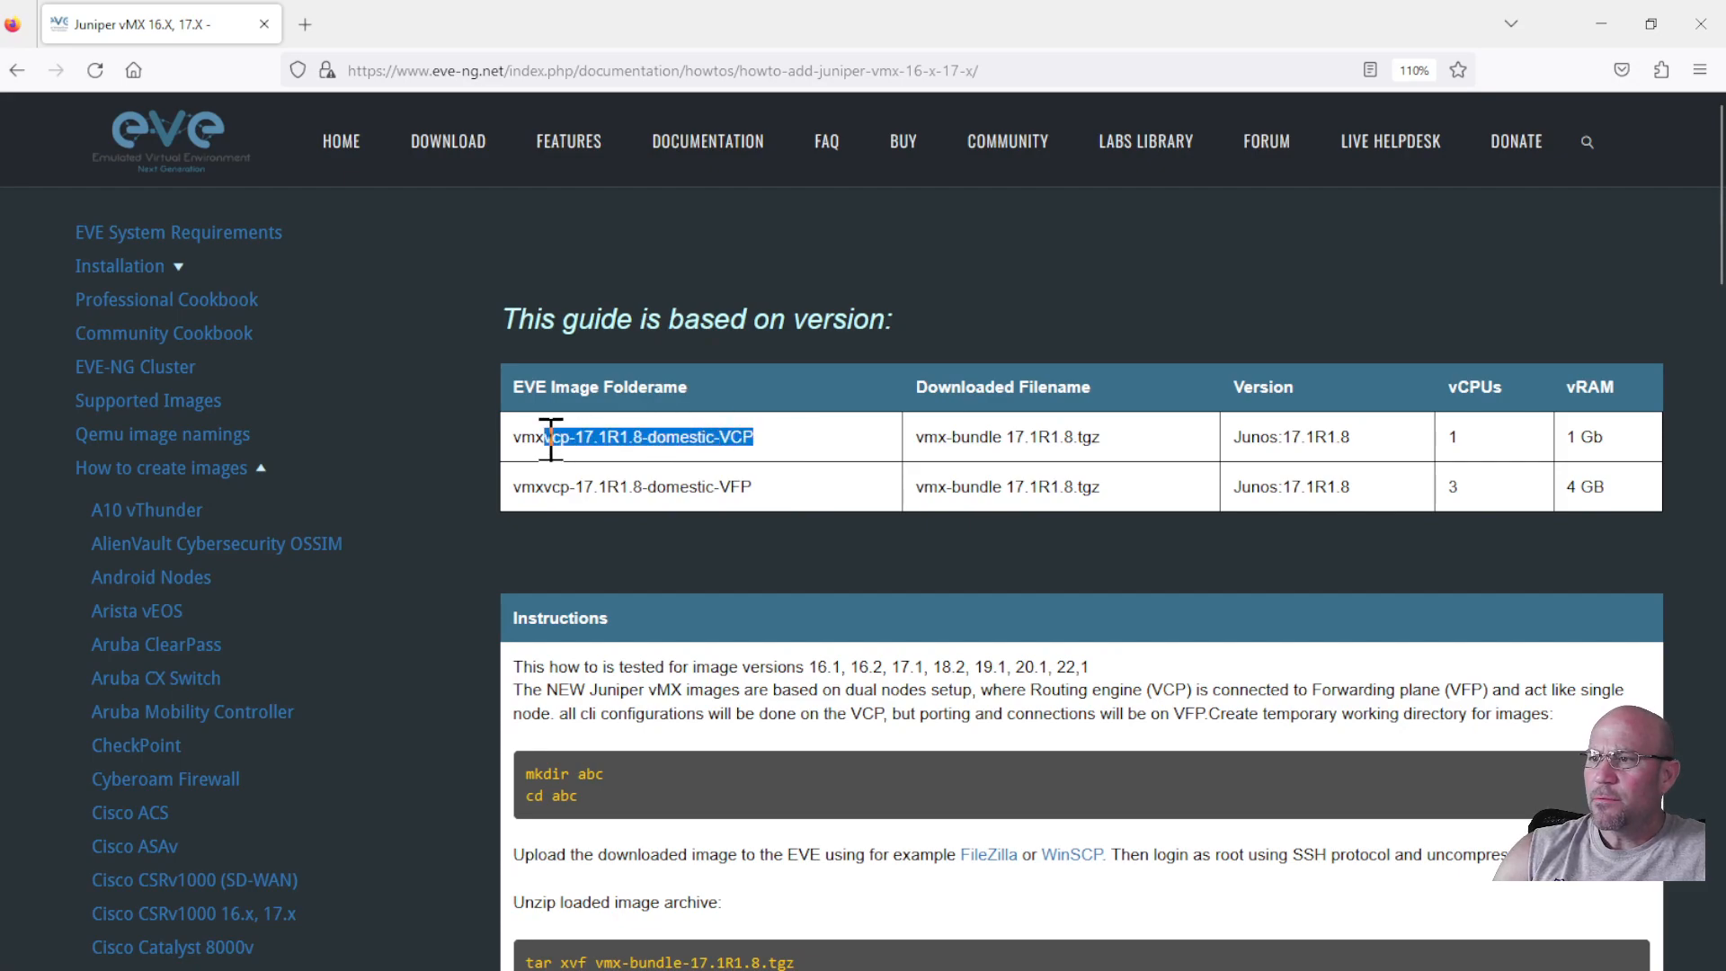
scroll(822, 566, down, 2)
scroll(836, 604, down, 3)
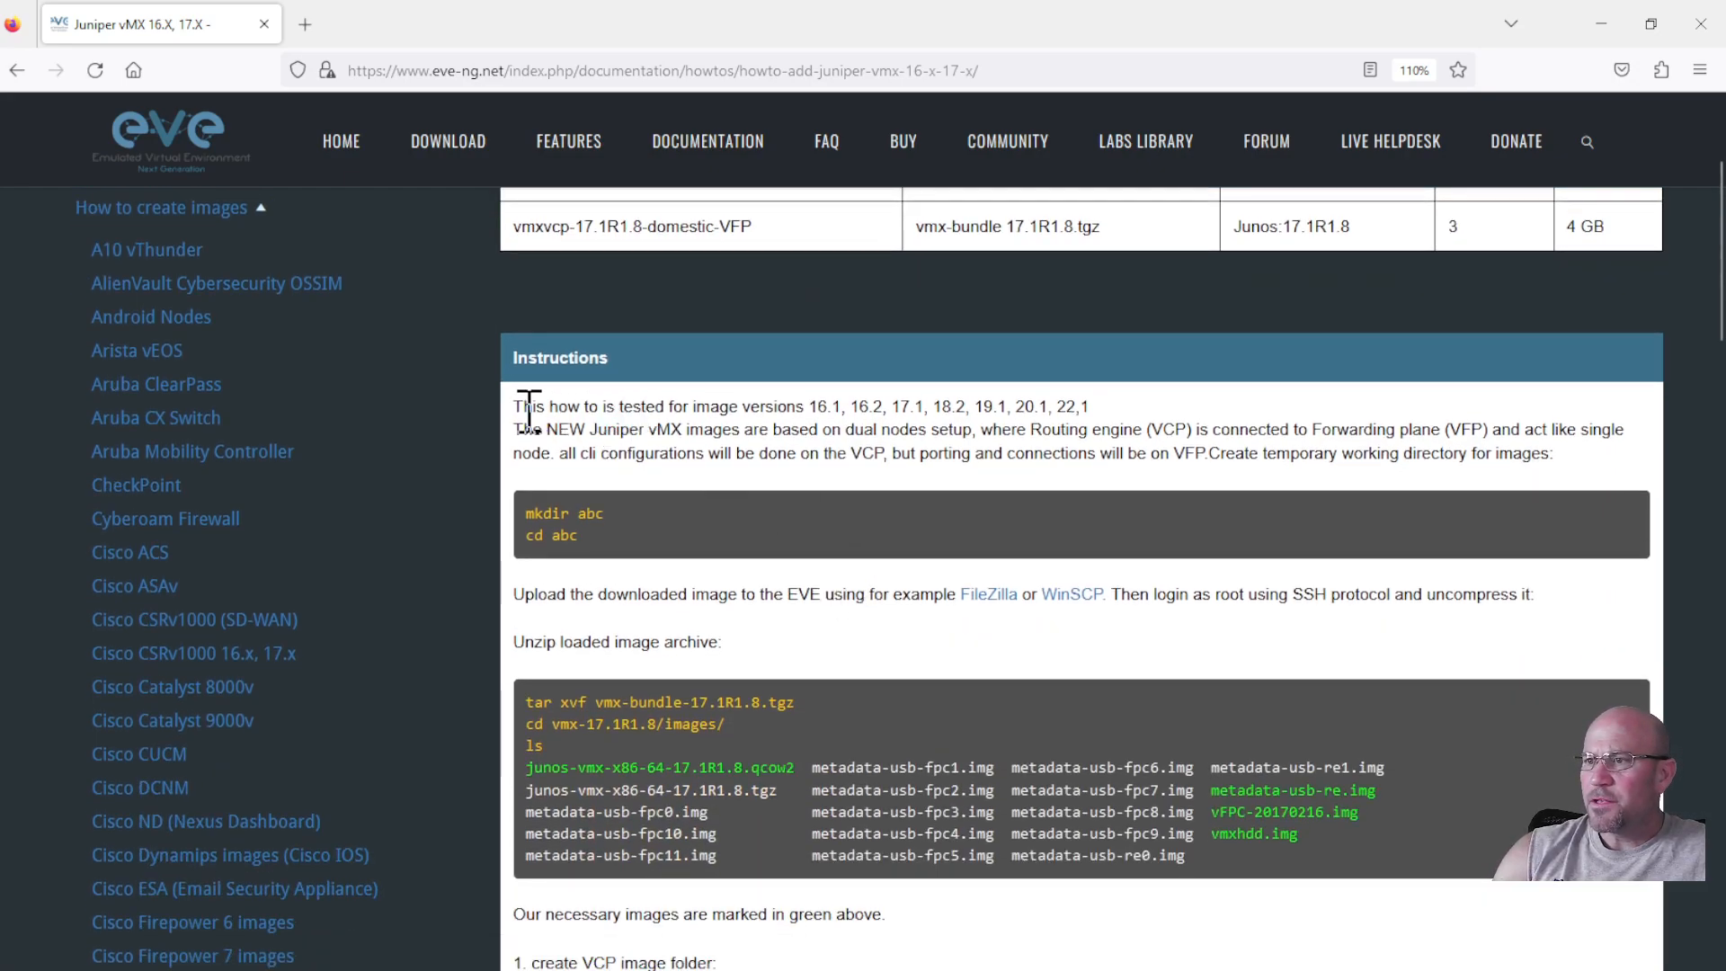
drag(812, 407, 1108, 423)
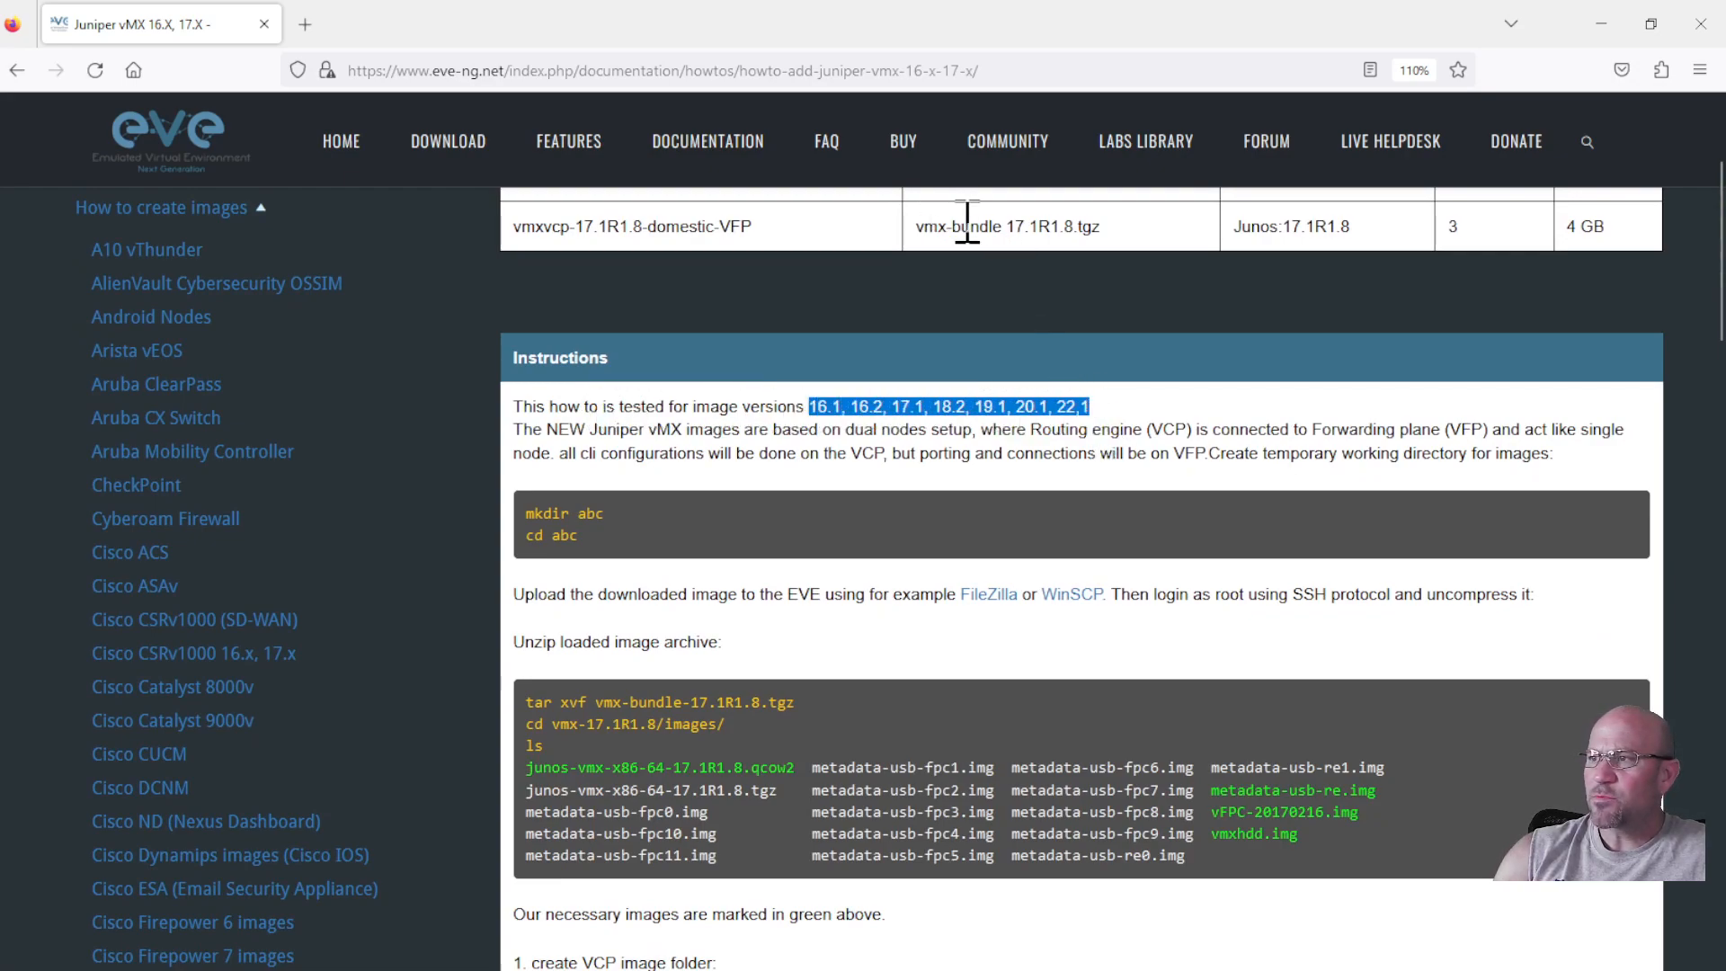
click(1036, 434)
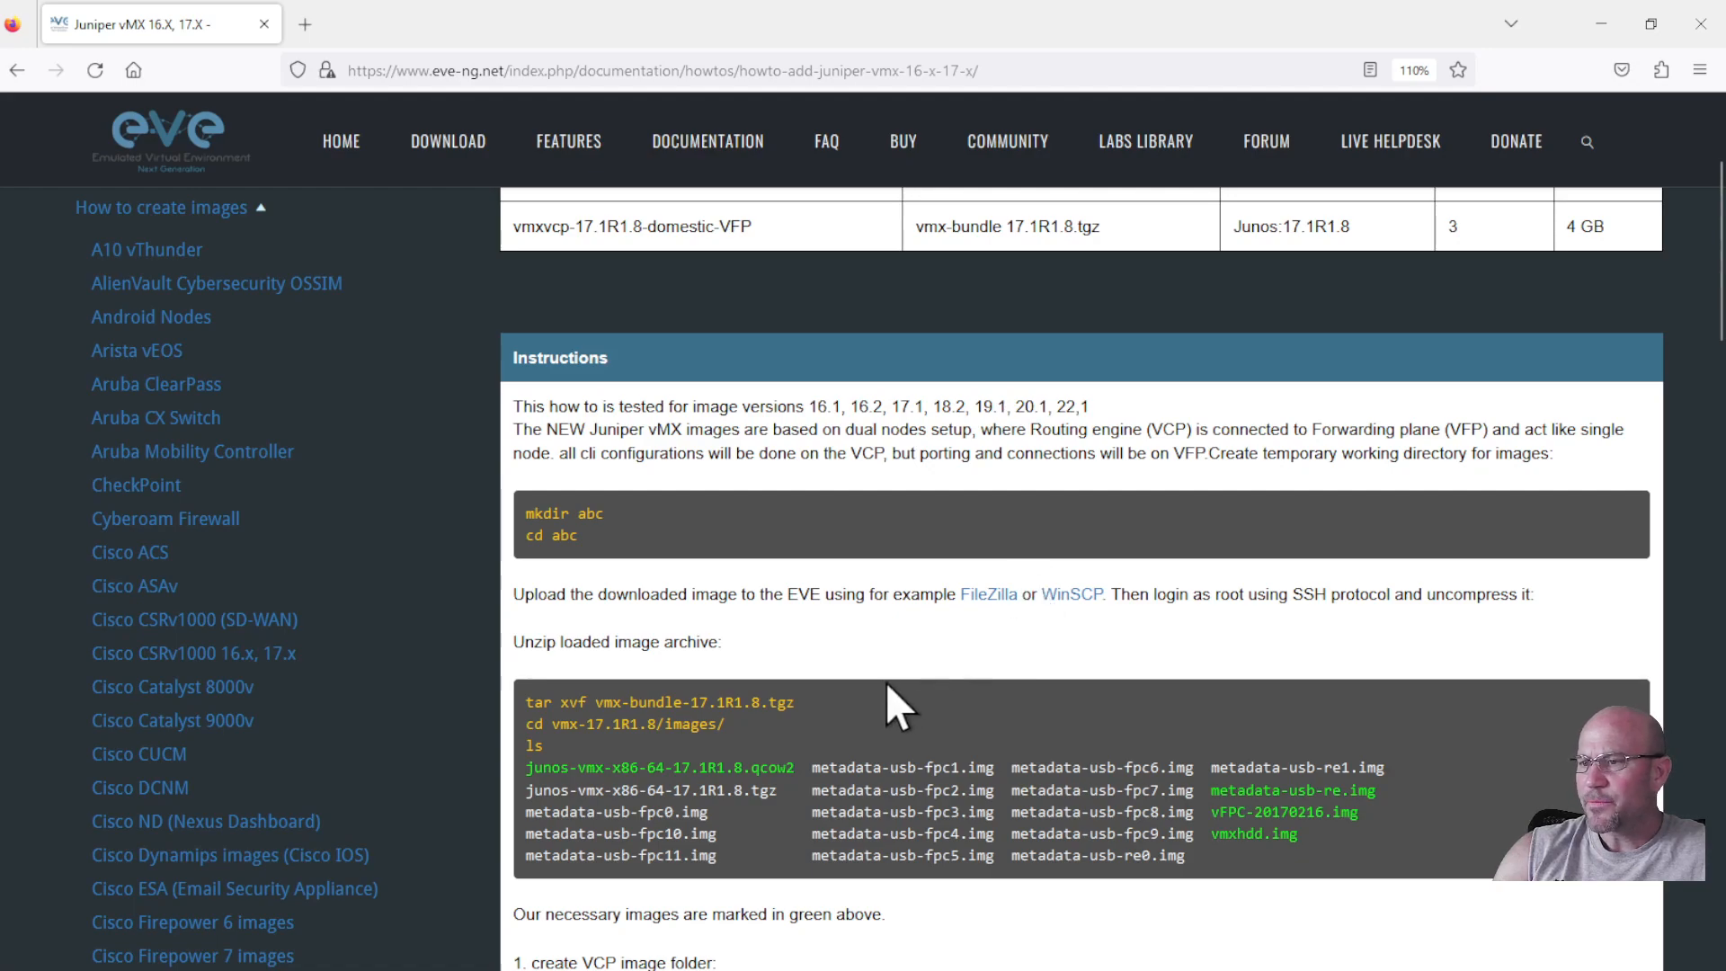
scroll(887, 681, down, 3)
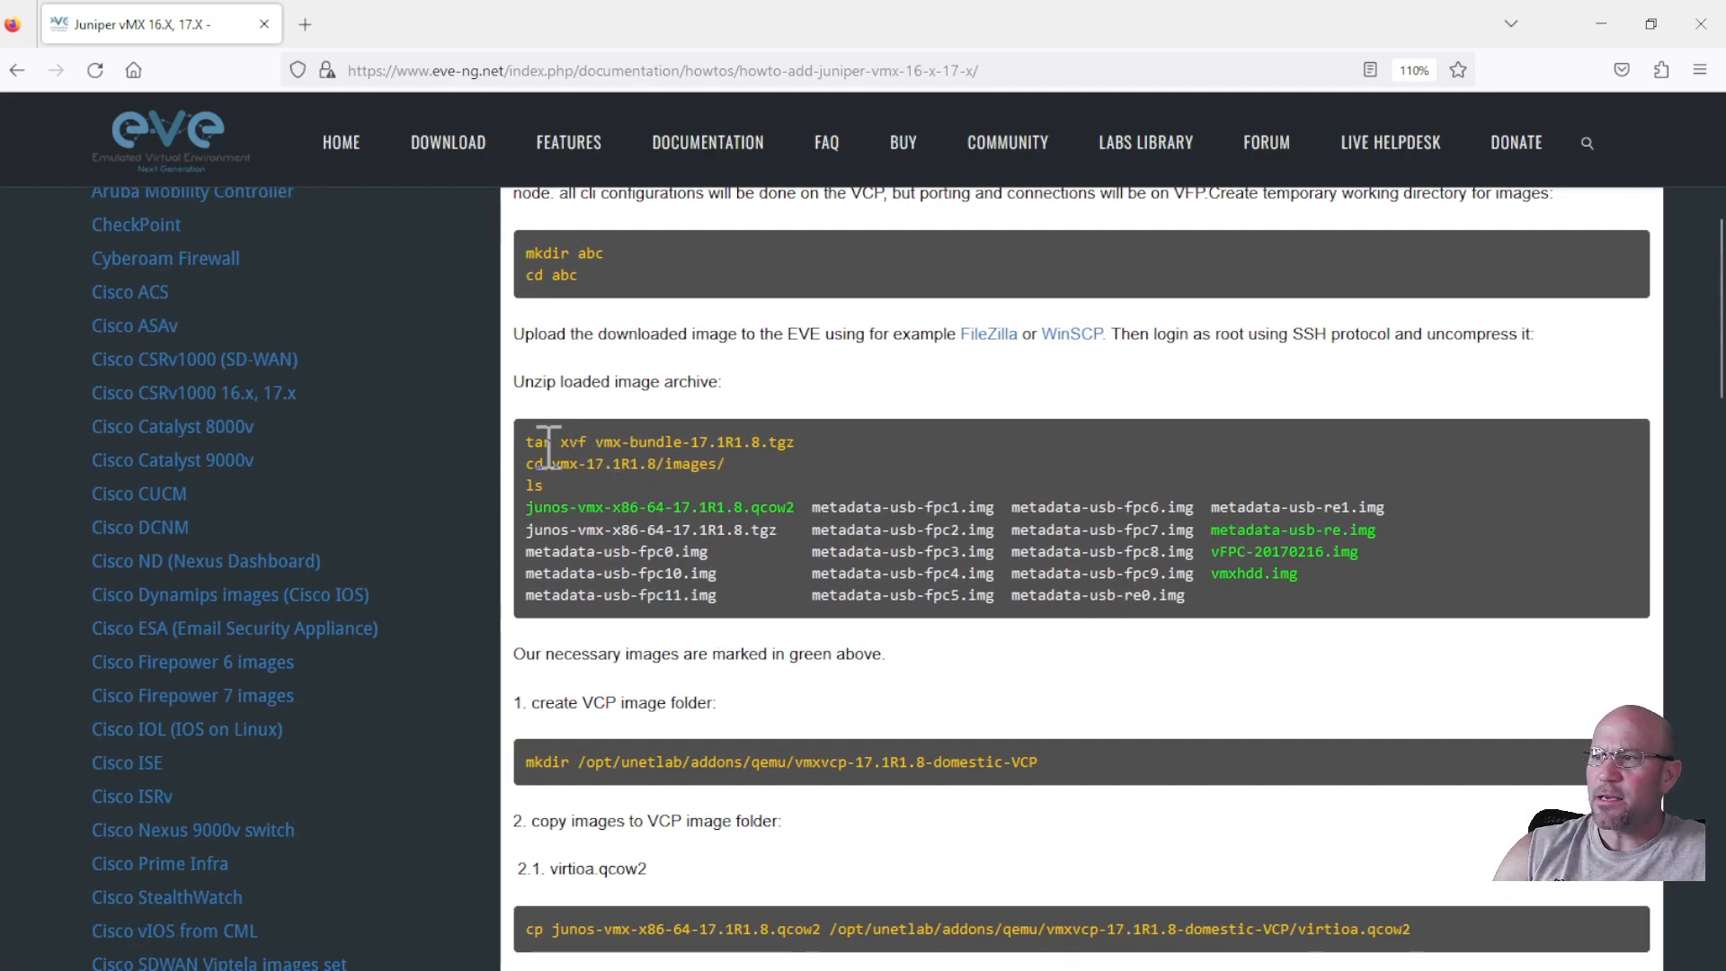
scroll(548, 705, down, 7)
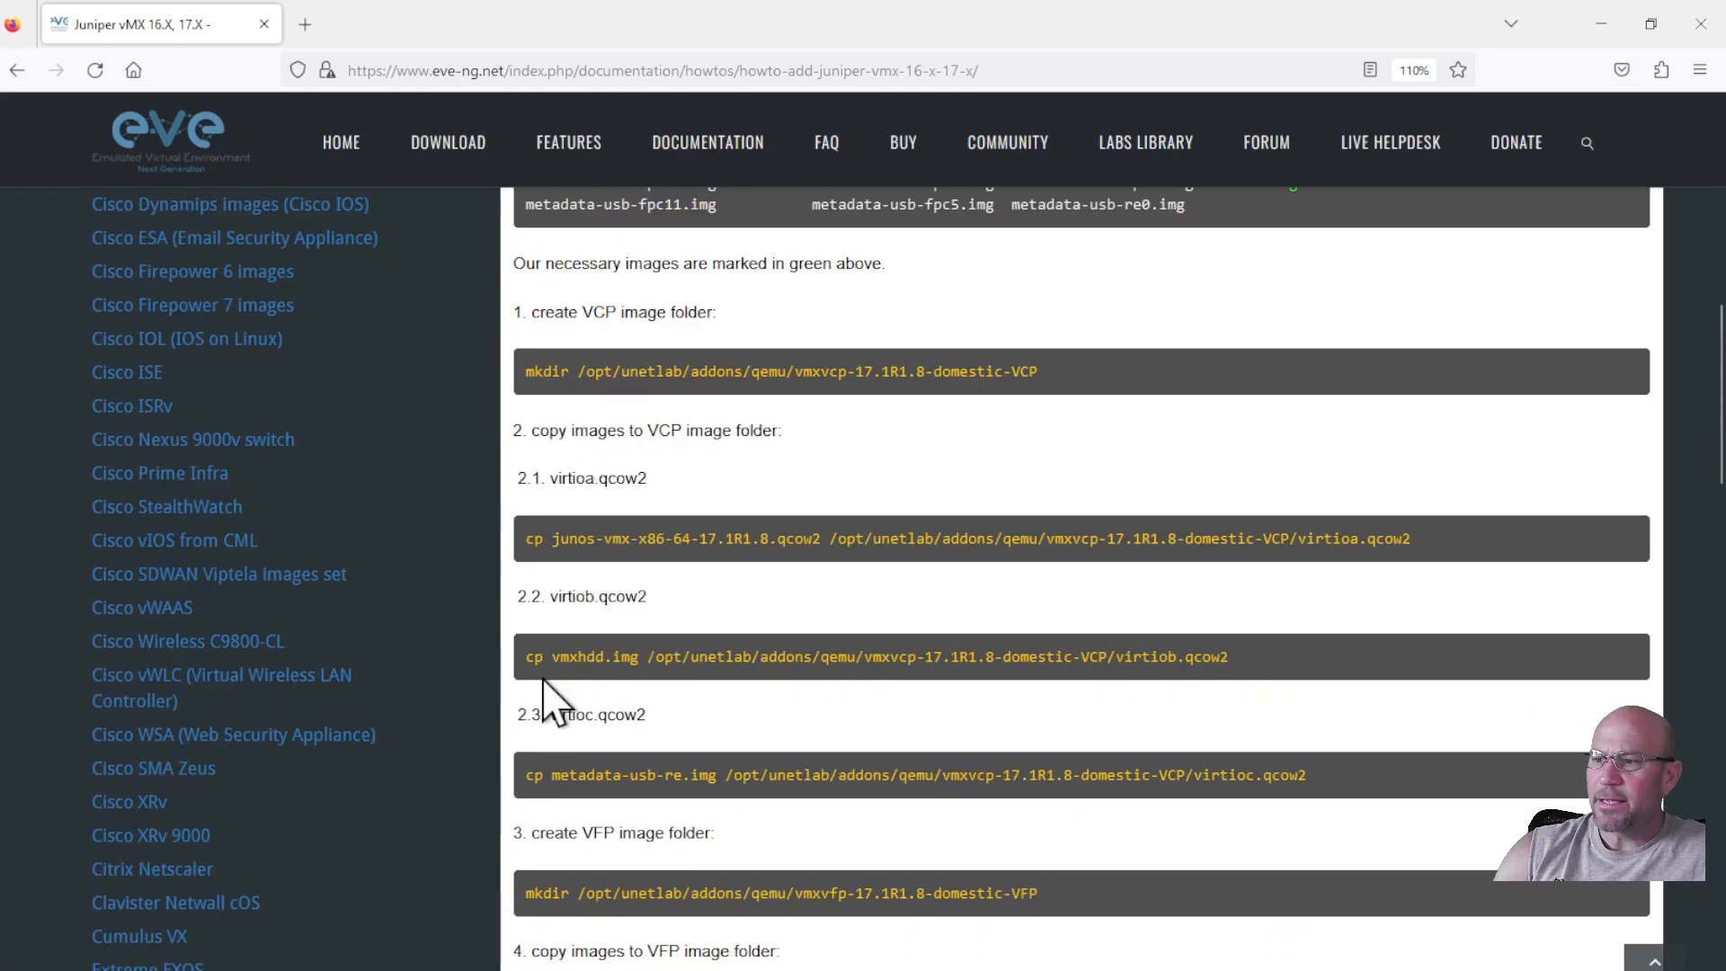
scroll(550, 705, down, 3)
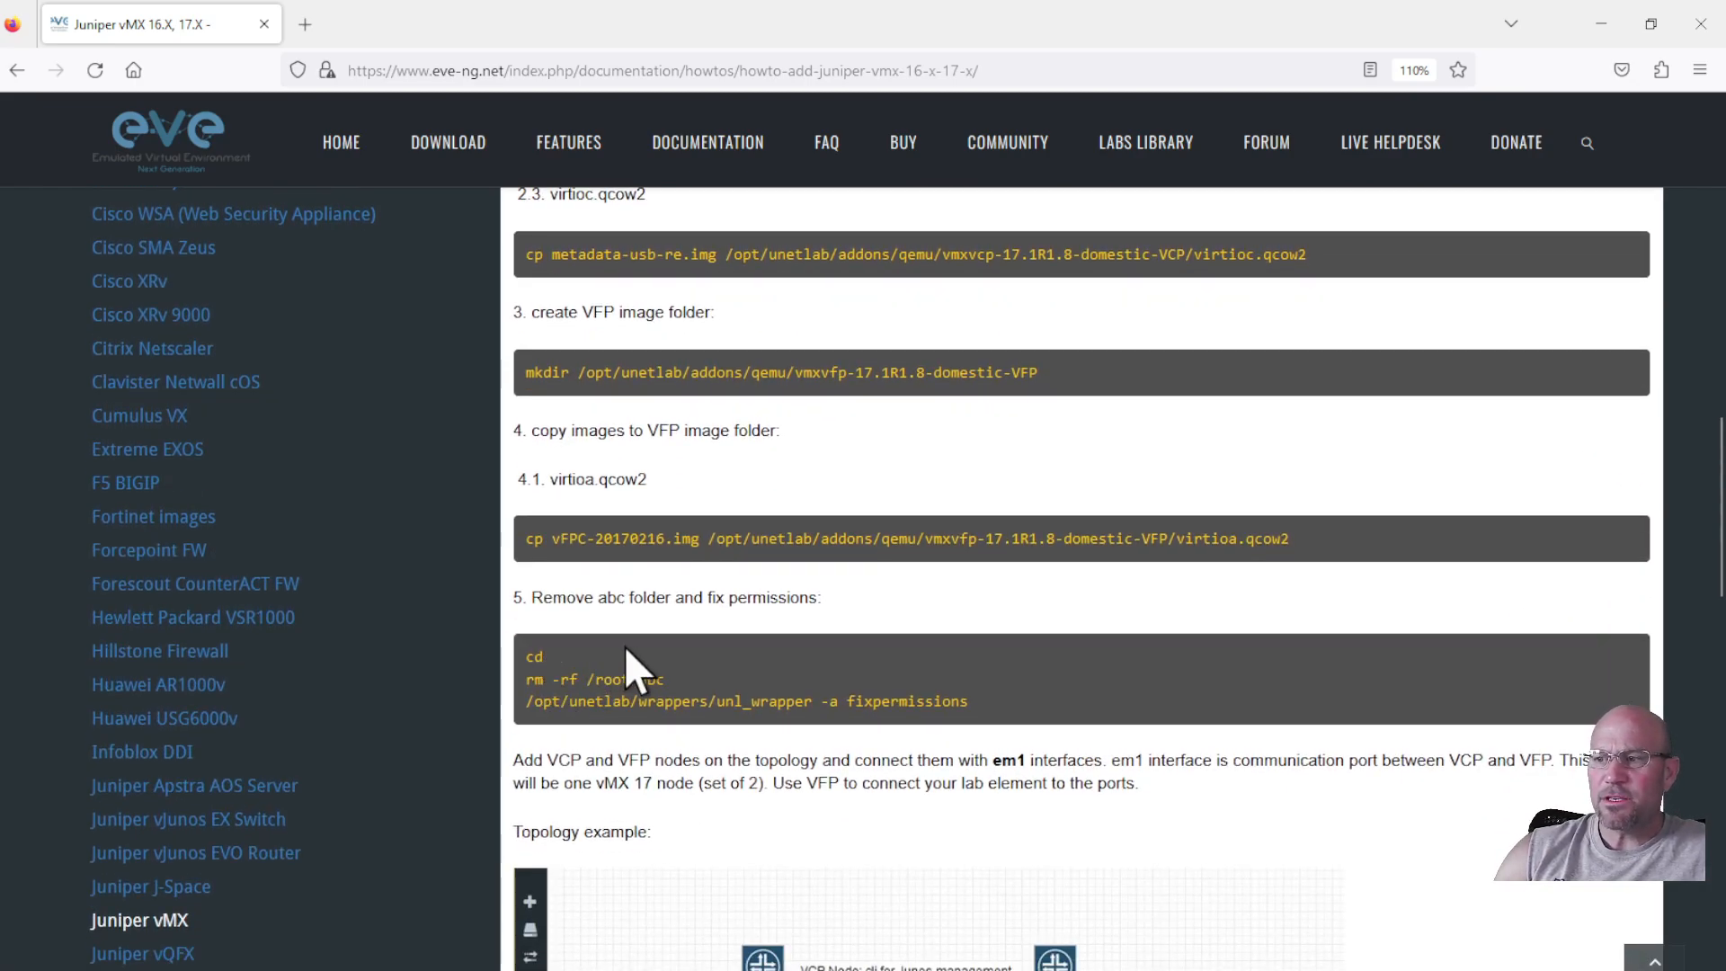
scroll(628, 645, up, 6)
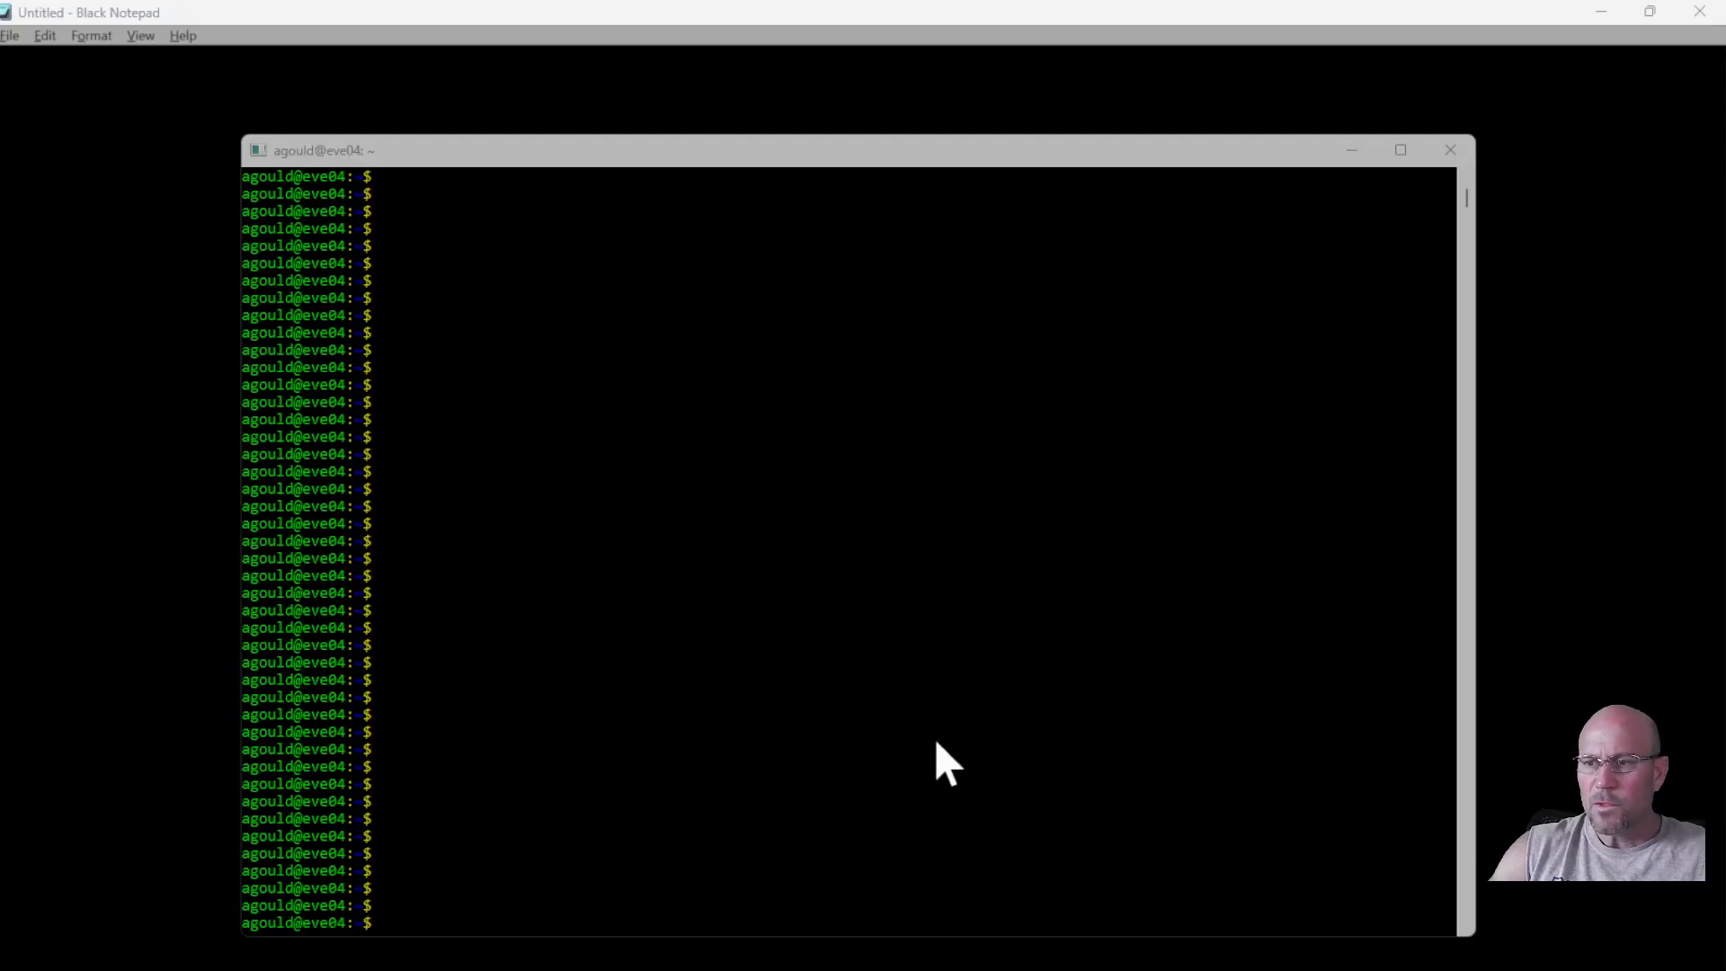
In the SSH terminal, run pwd to show the home directory on the EVE-NG server.
click(847, 698)
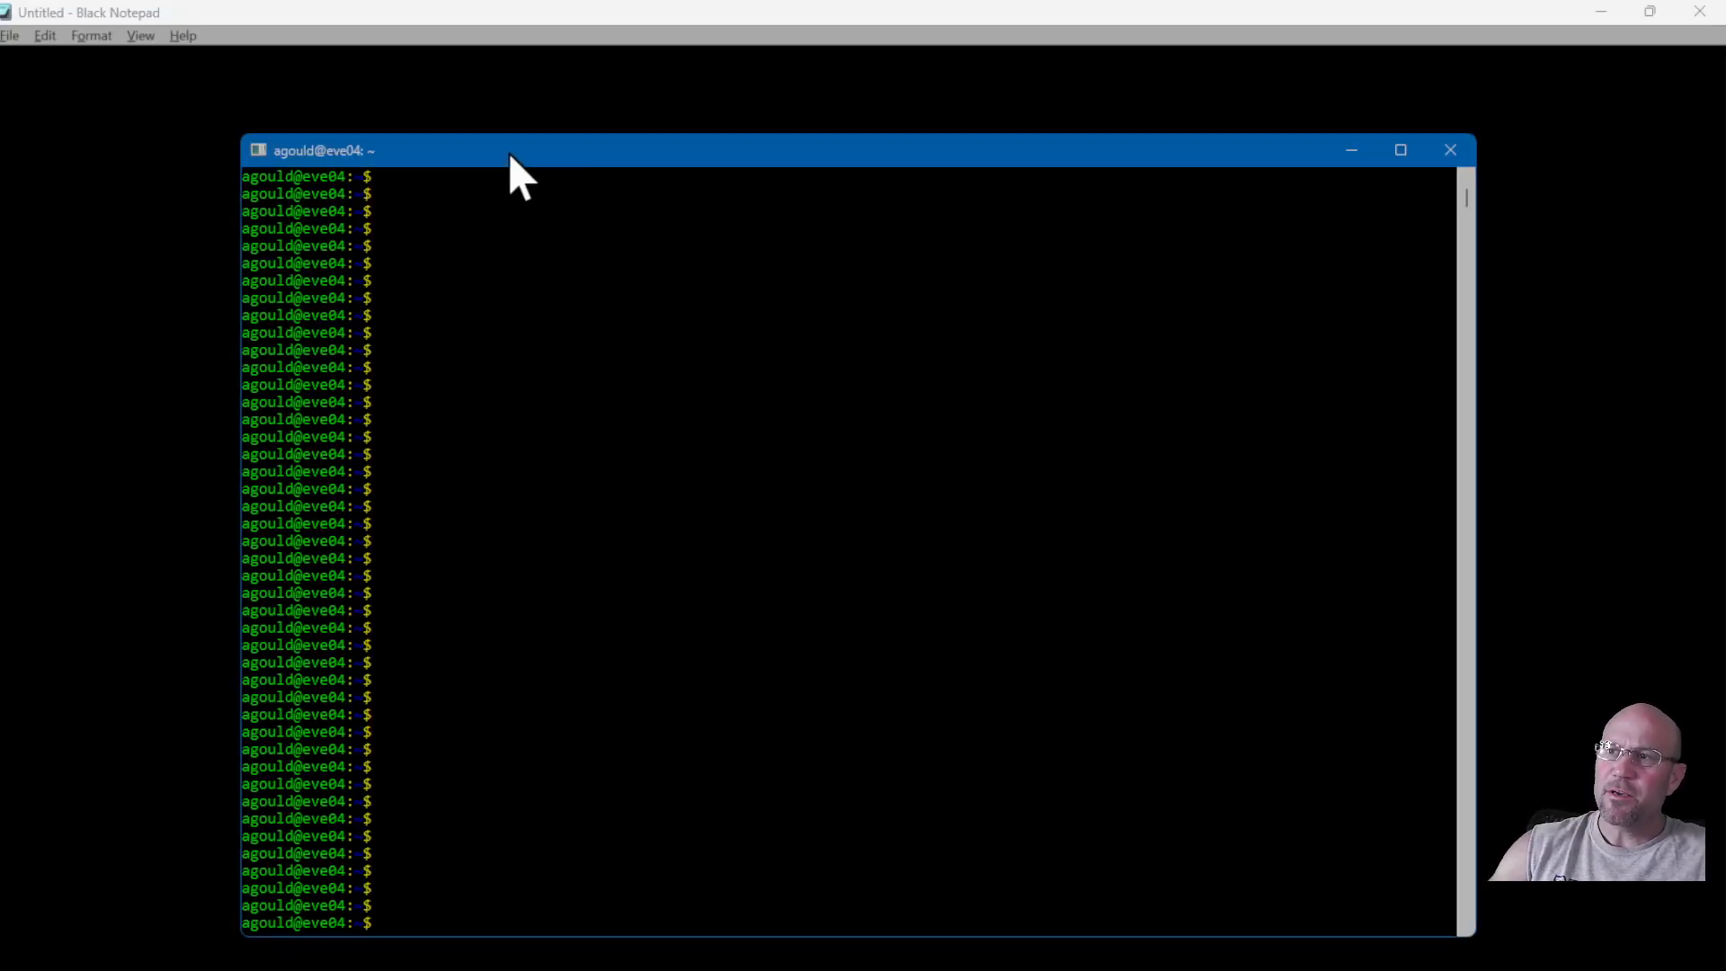
drag(509, 152, 466, 128)
text(pwd)
key(Return)
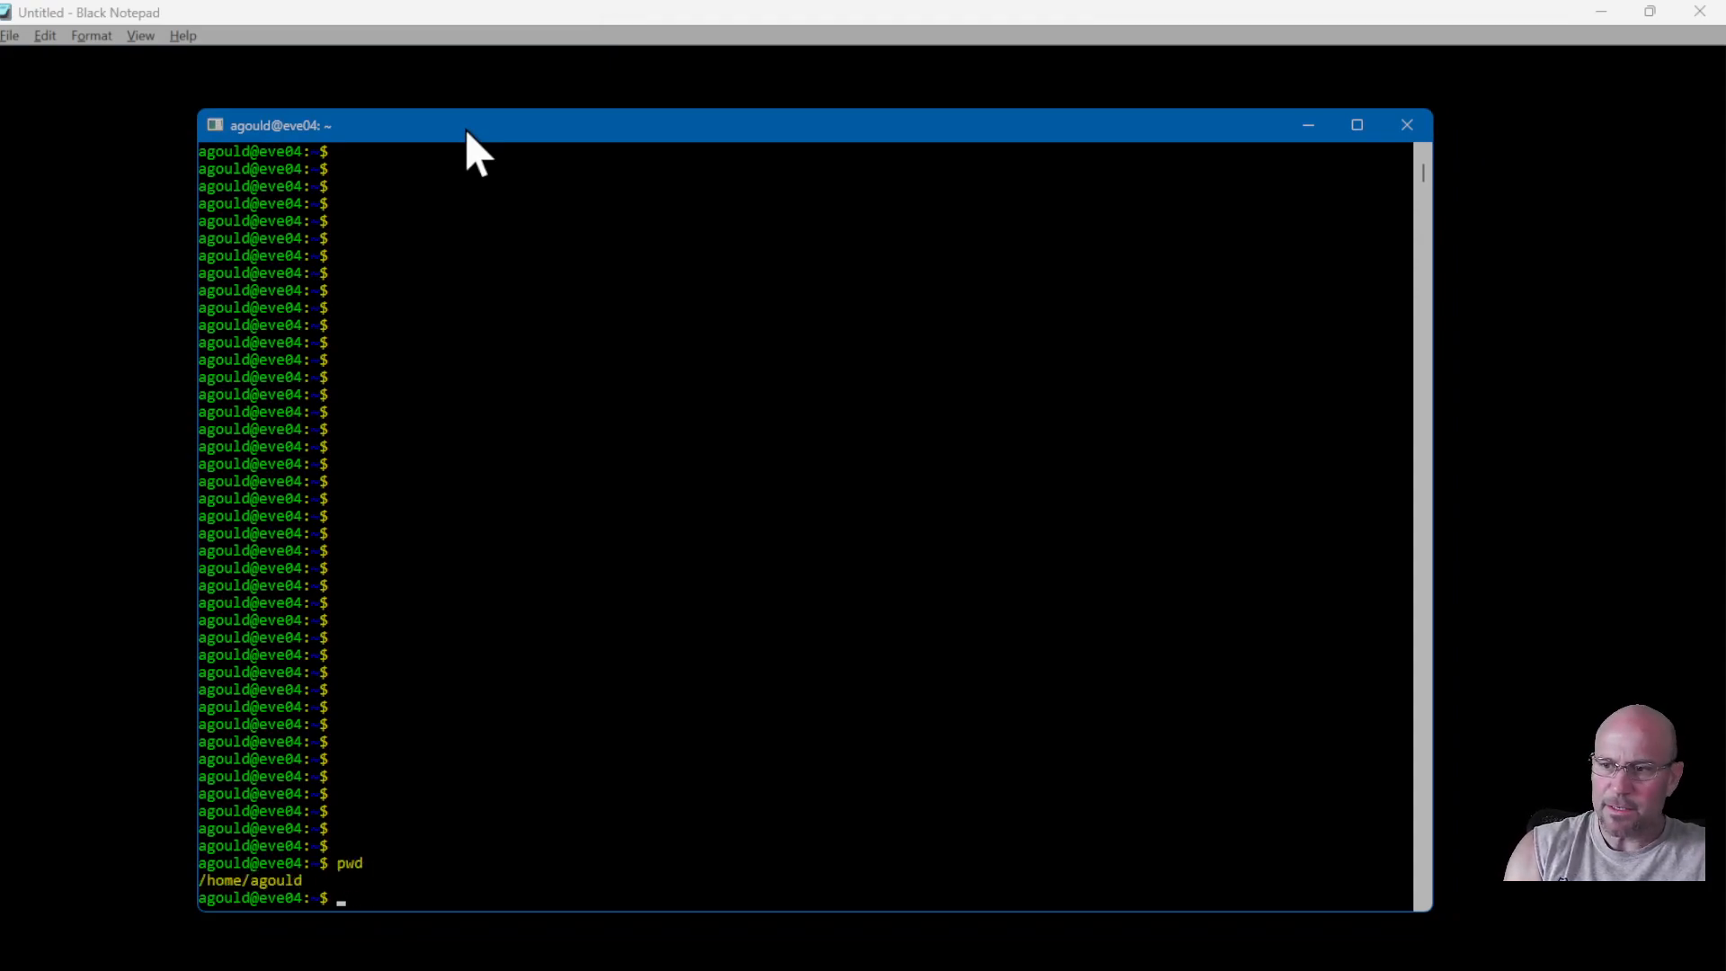
key(Return)
key(Return)
key(Return)
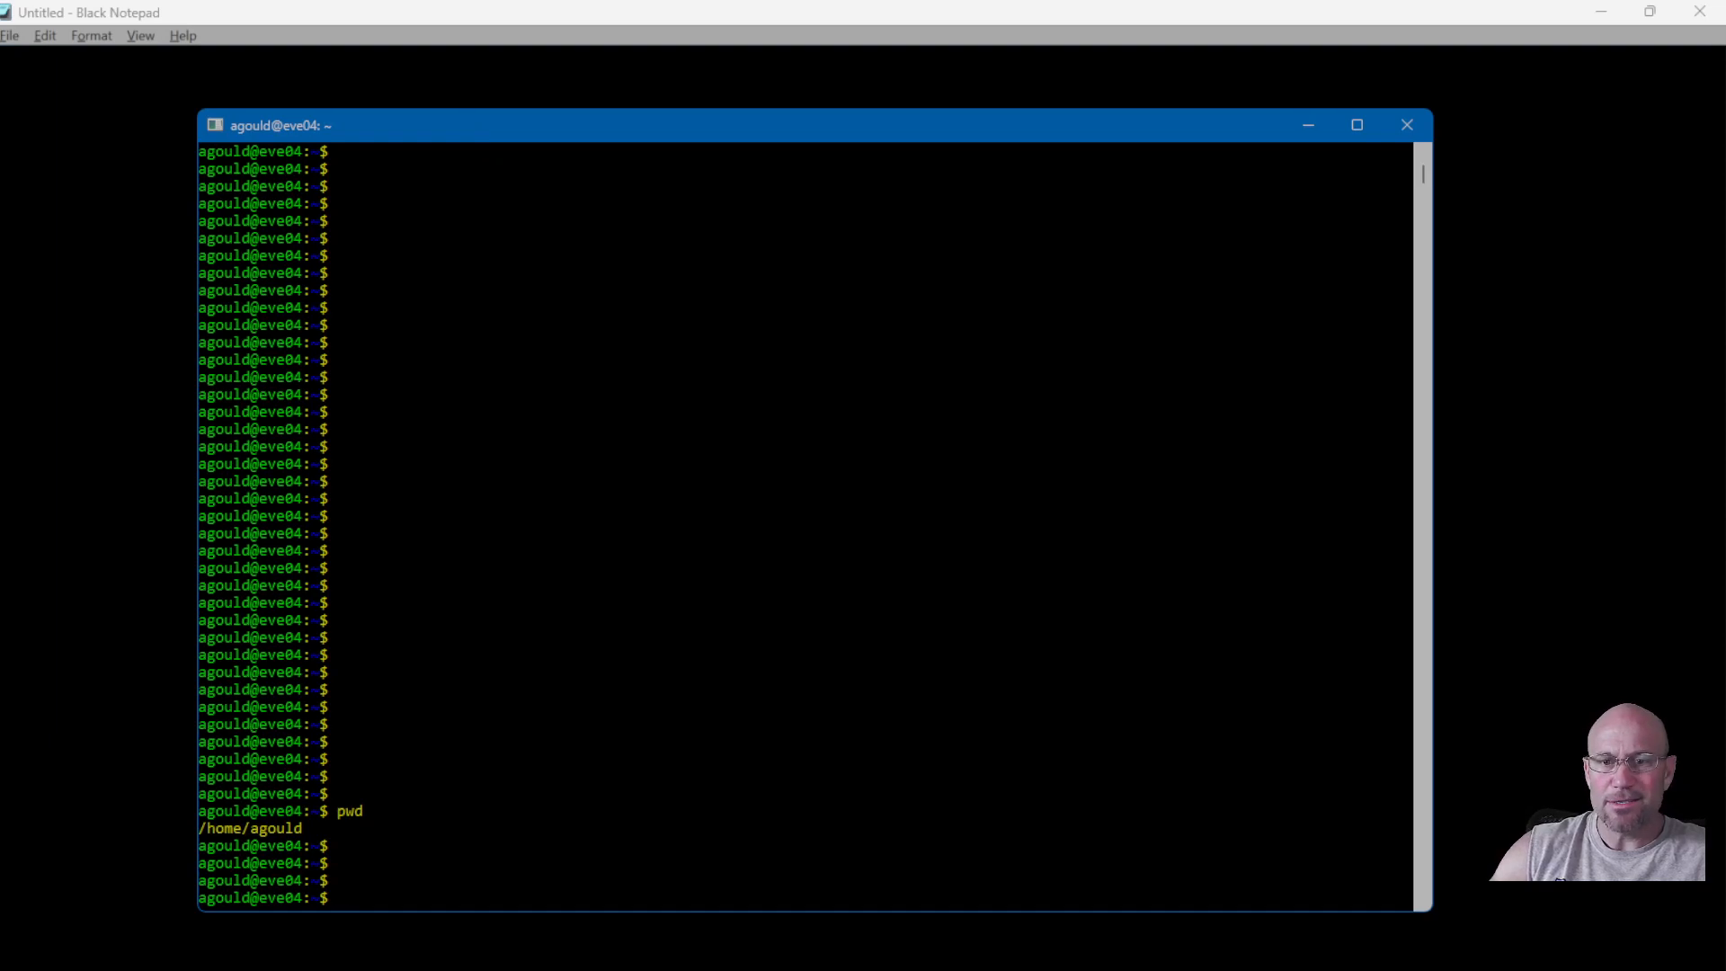
click(94, 234)
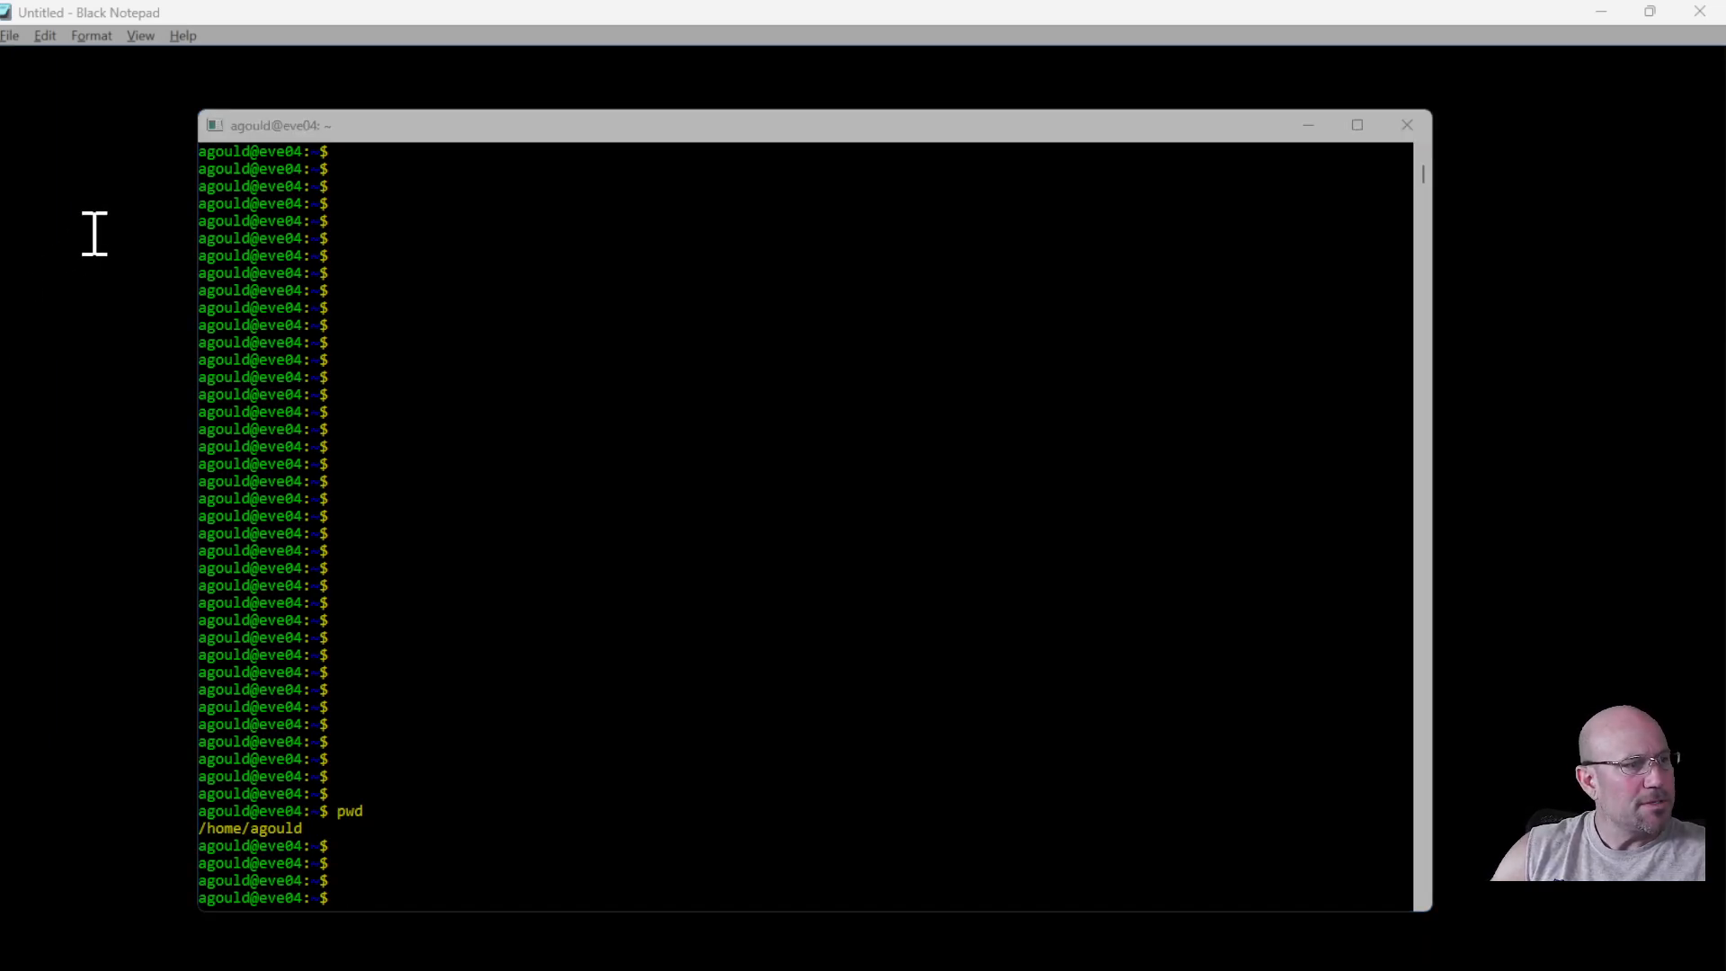
Back in the vMX guide, scroll to the Remove abc folder step and VCP/VFP topology example.
key(alt+Tab)
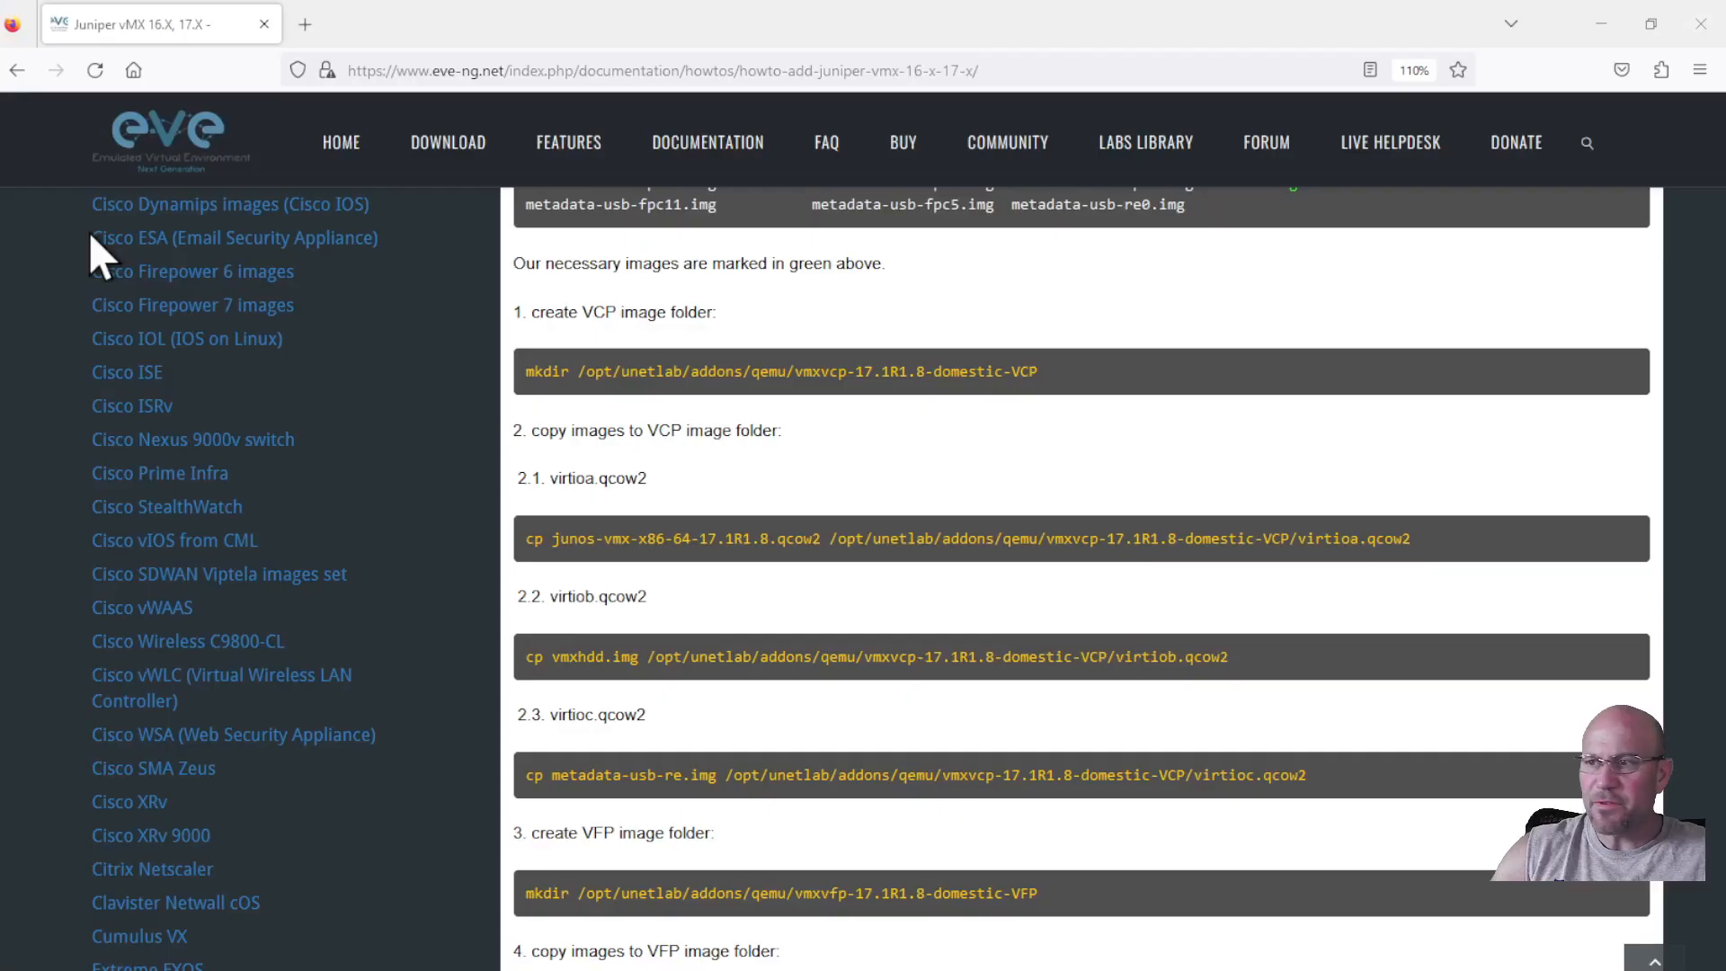
scroll(691, 577, down, 3)
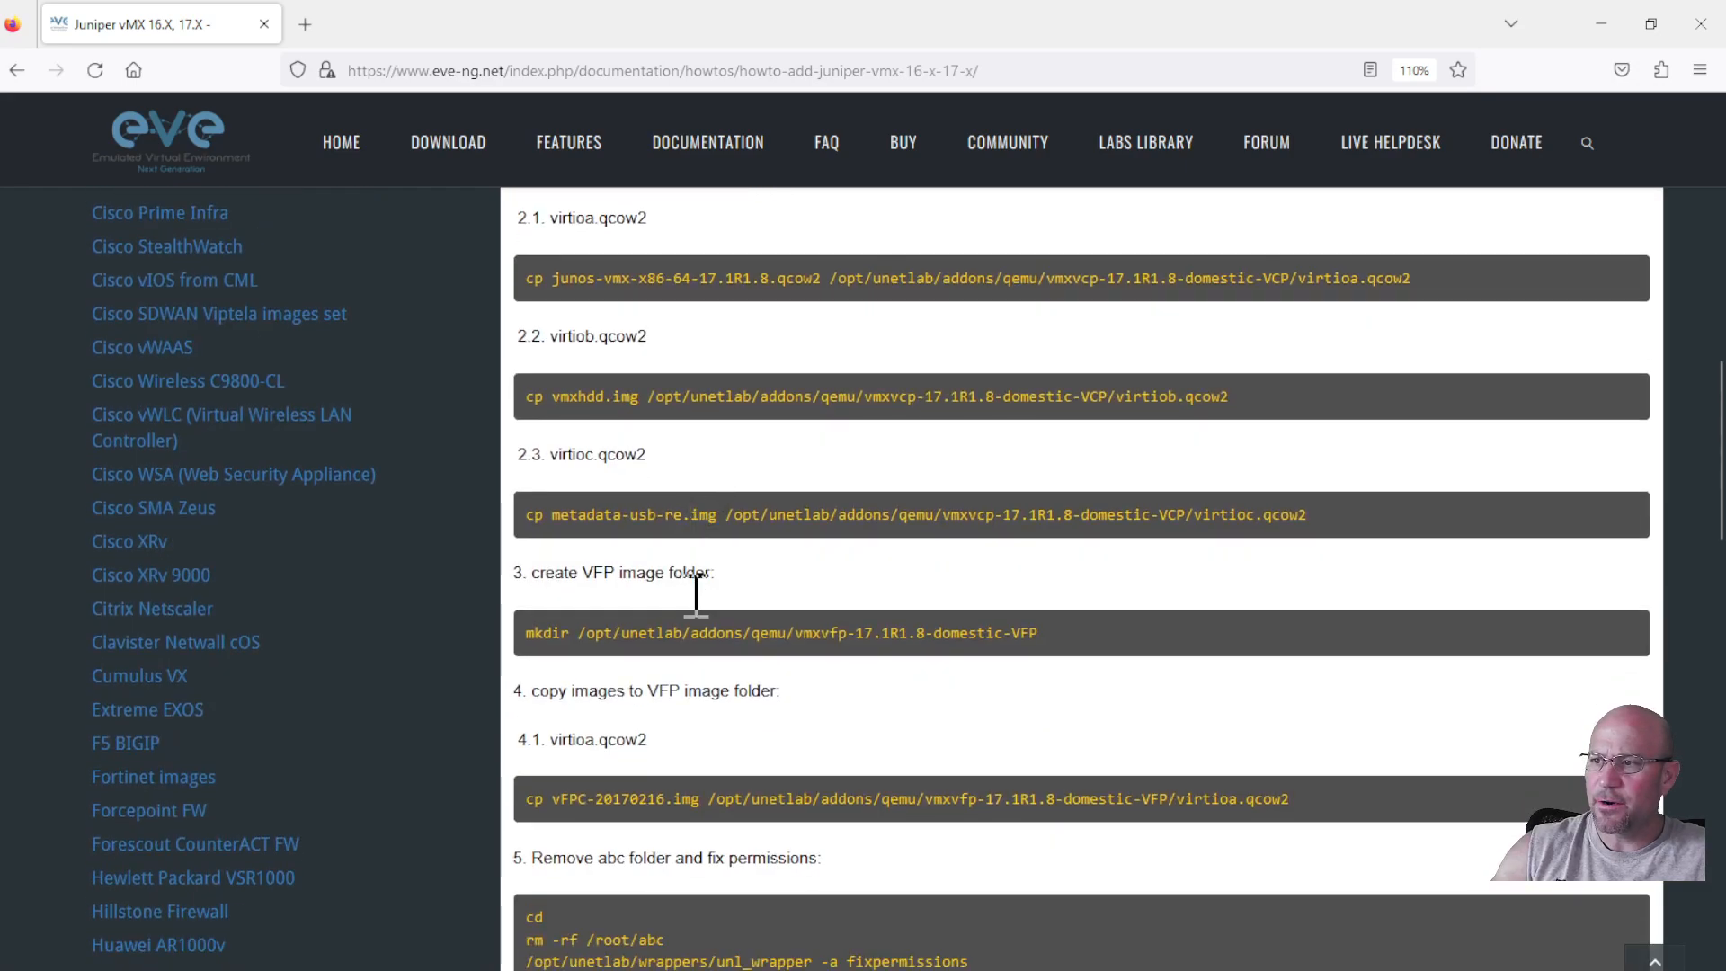
scroll(826, 760, down, 4)
scroll(829, 759, down, 3)
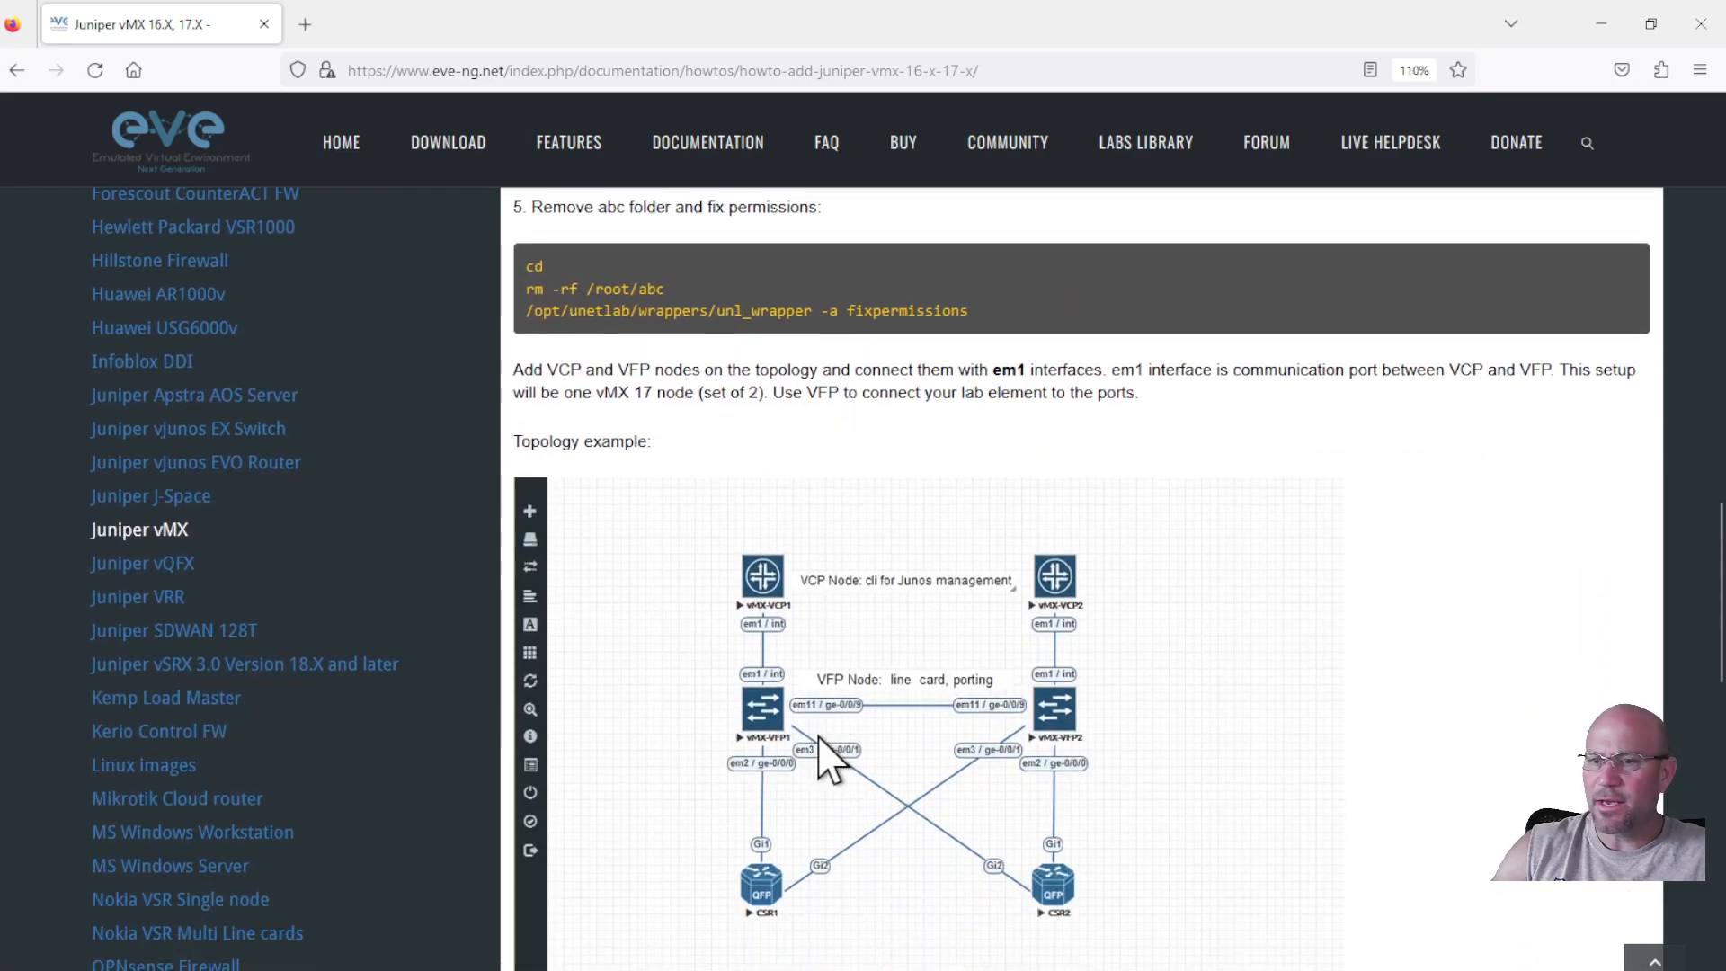